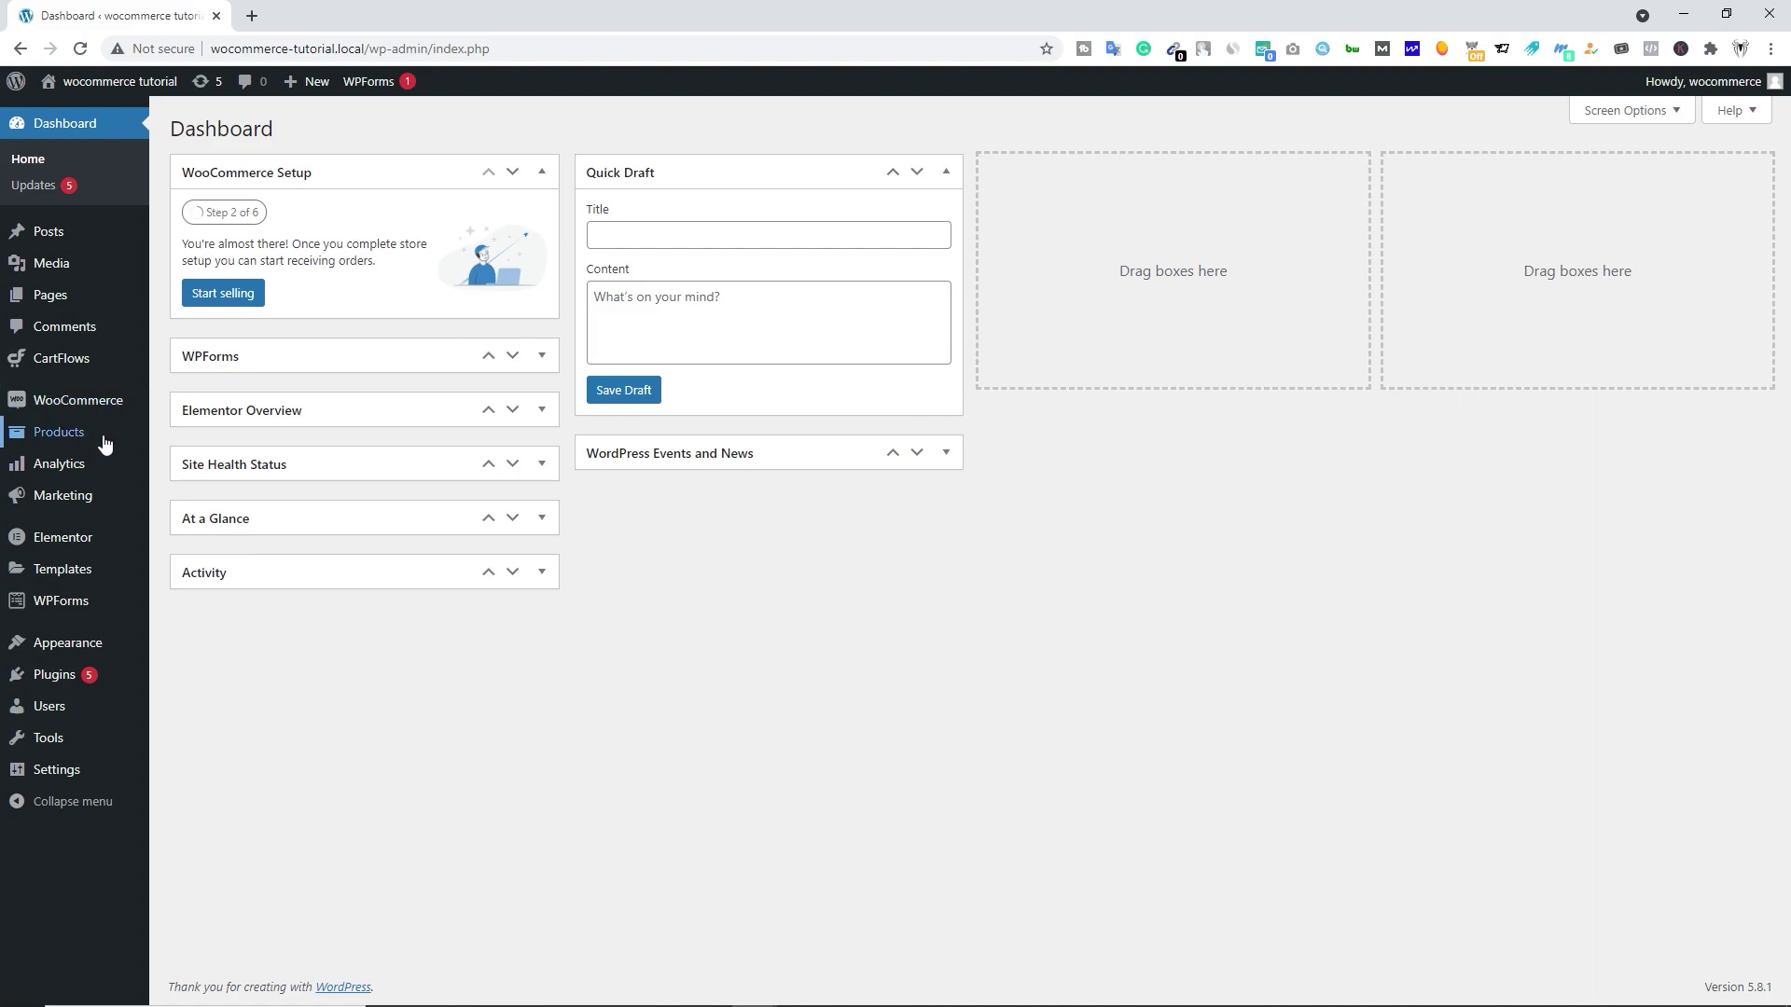
- Create a new product named Iphone 11 and paste the phone's bulleted feature list twice into the main description
{"action": "mouse_move", "coordinate": [112, 436]}
{"action": "left_click", "coordinate": [185, 464]}
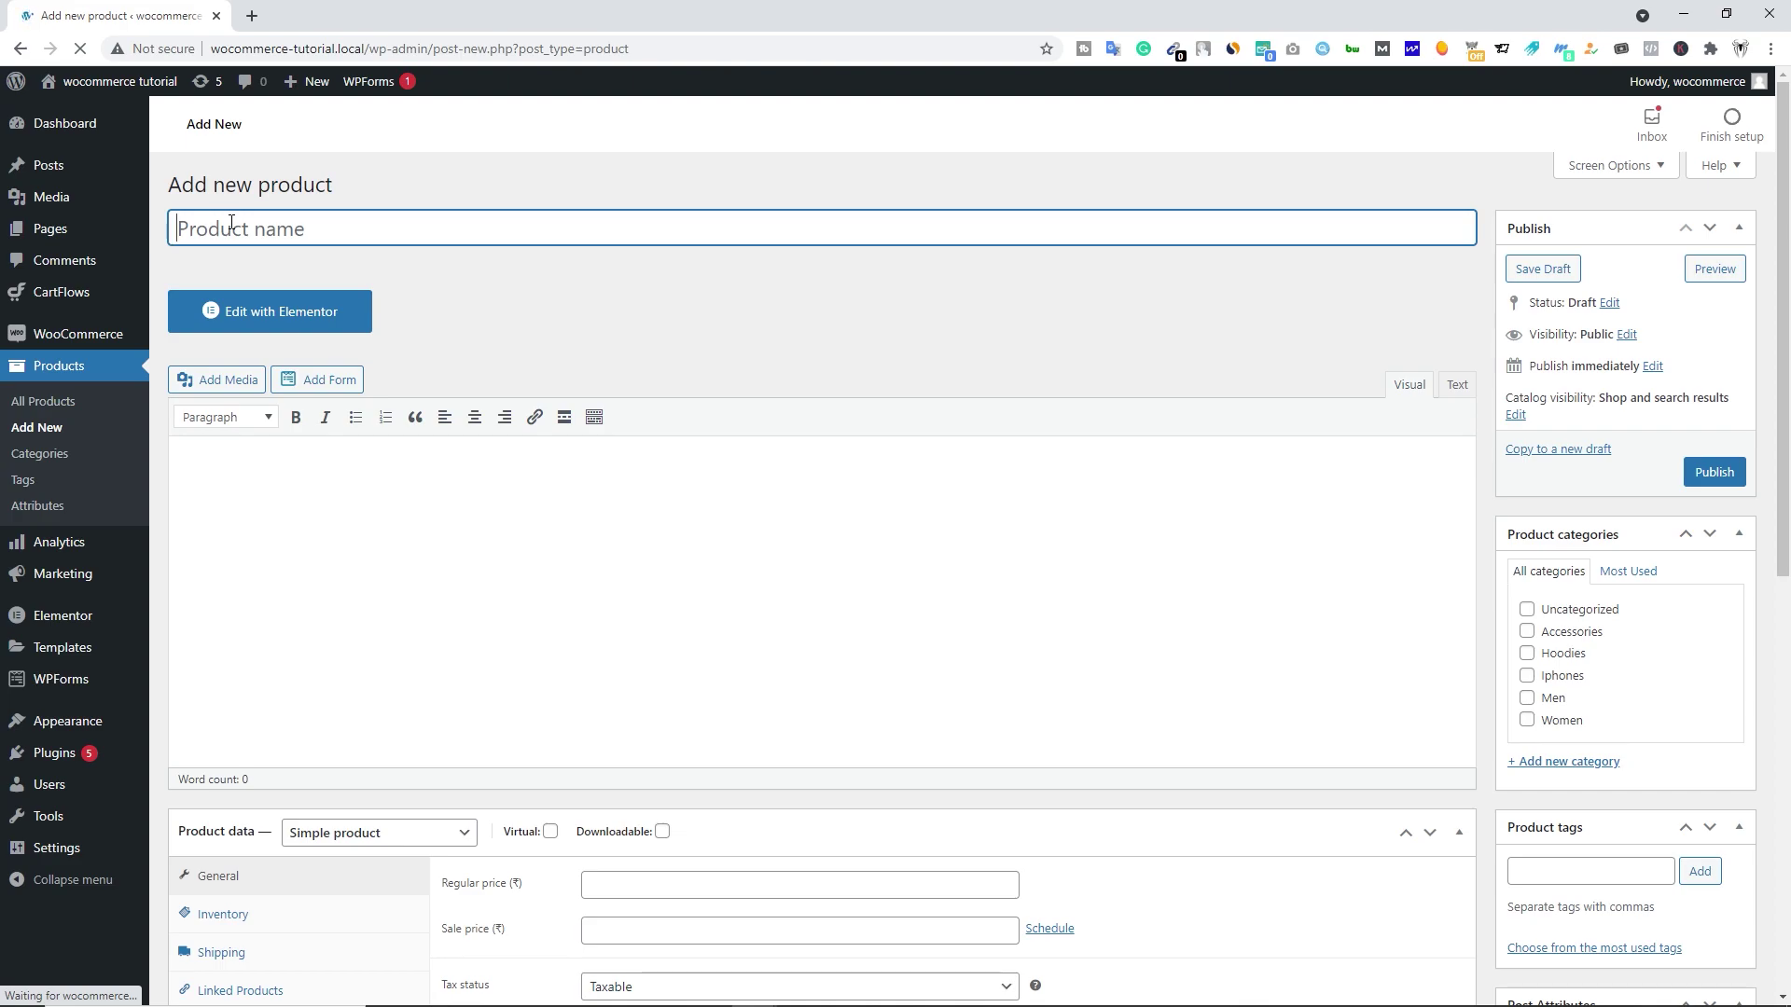
{"action": "scroll", "coordinate": [235, 247], "scroll_direction": "down", "scroll_amount": 2}
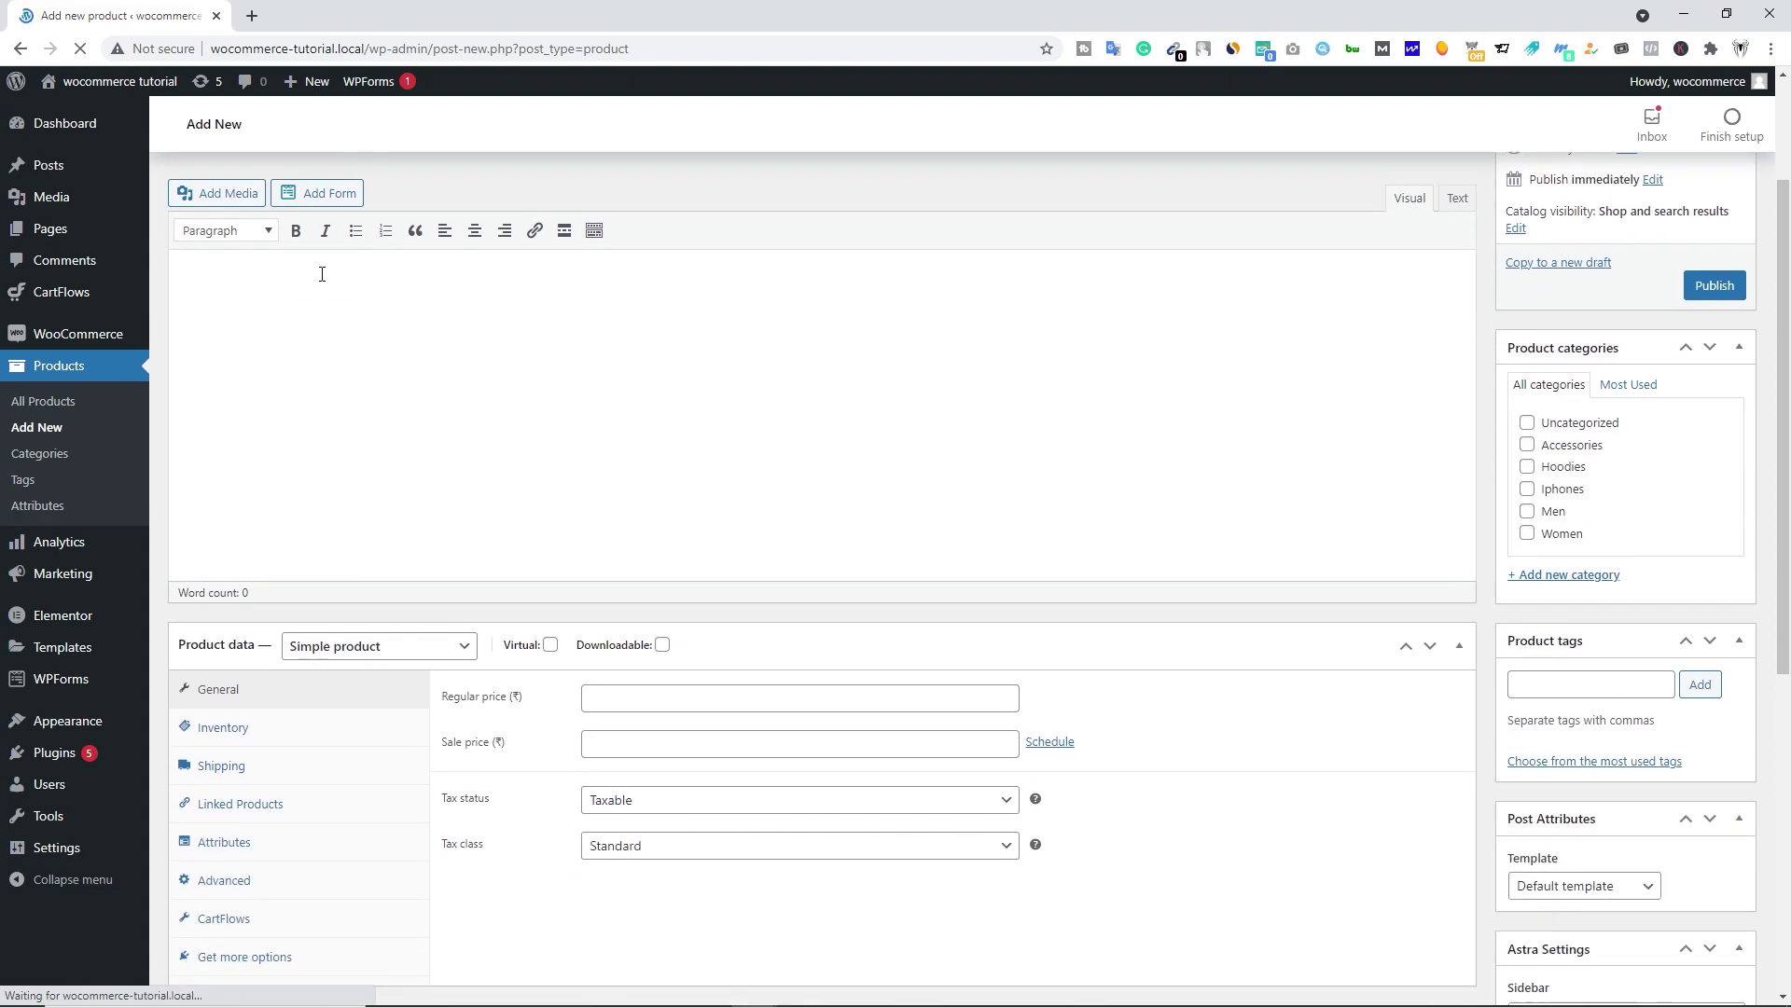
{"action": "left_click", "coordinate": [240, 272]}
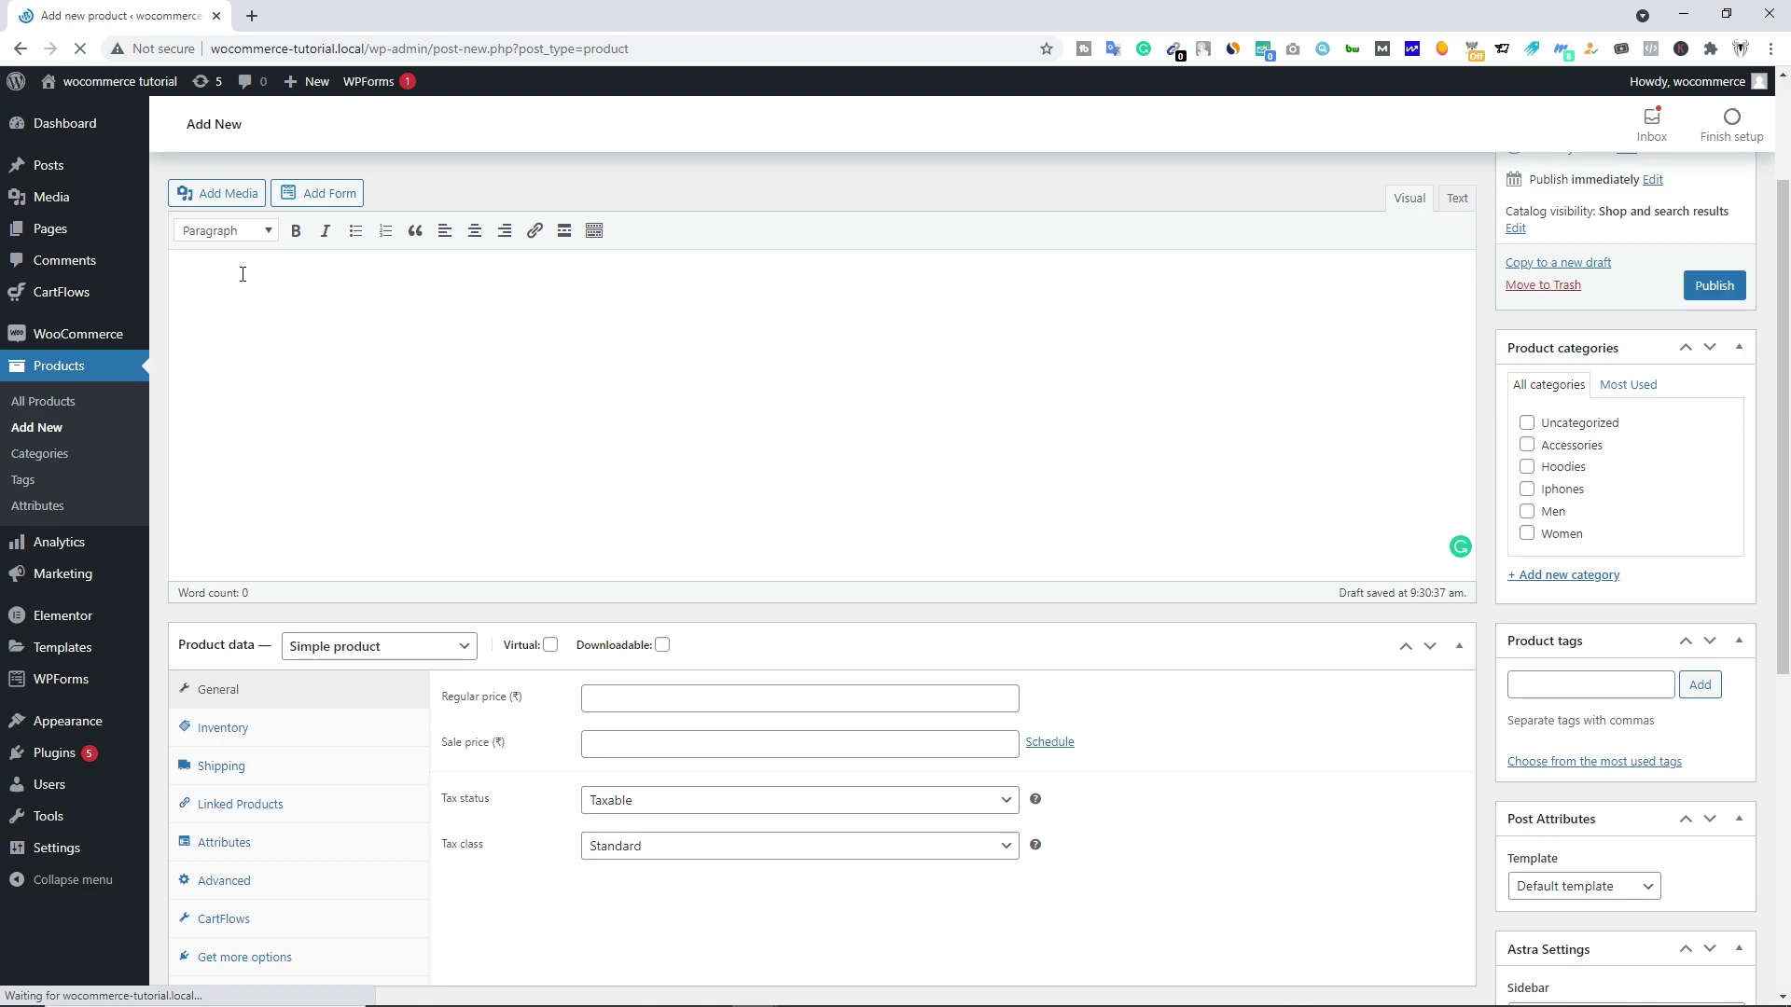
{"action": "type", "text": "6.1-inch (15.5 cm diagonal) Liquid Retina HD LCD display Water and dust resistant (2 meters for up to 30 minutes, IP68) Dual-camera system with 12MP Ultra Wide and Wide cameras; Night mode, Portrait mode, and 4K video up to 60fps 12MP TrueDepth front camera with Portrait mode, 4K video, and Slo-Mo Face ID for secure authentication A13 Bionic chip with third-generation Neural Engine Fast-charge capable  Wireless charging As part of our efforts to reach our environmental goals, iPhone no longer includes a power adapter or EarPods. Please use your existing Apple power adapter and headphones or buy these accessories separately iOS 14 with redesigned widgets on the Home screen, all-new App Library, App Clips, and more"}
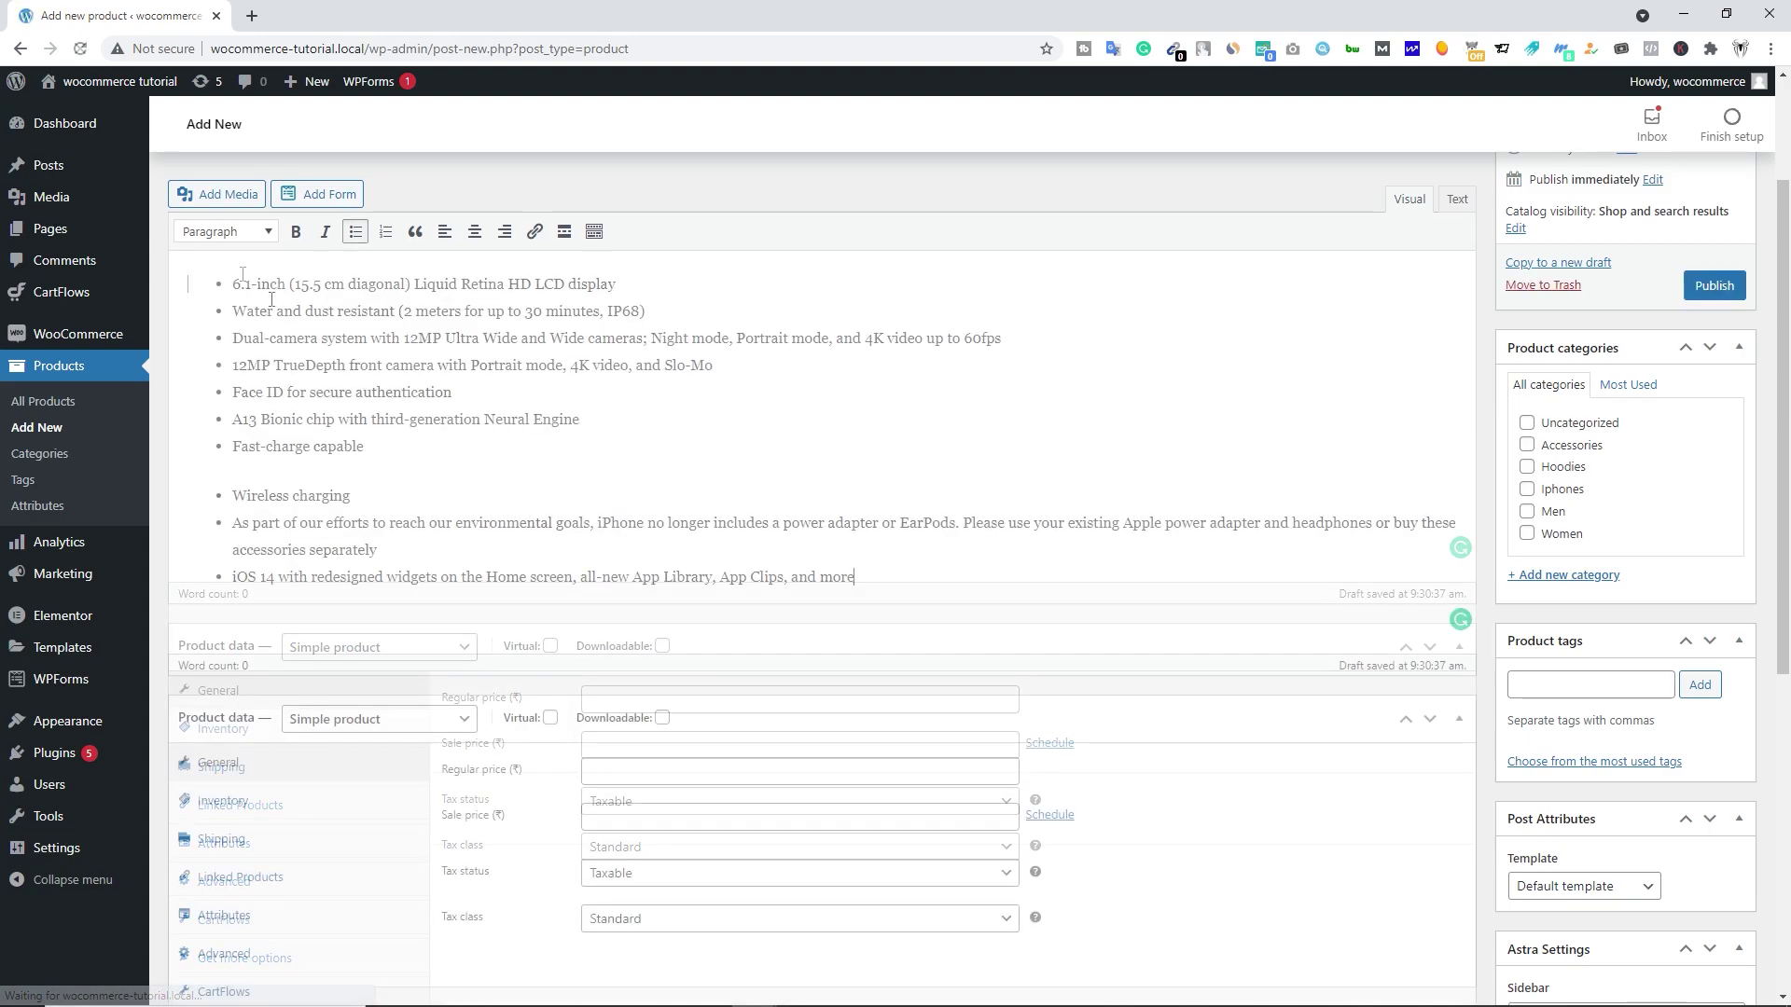
{"action": "type", "text": "6.1-inch (15.5 cm diagonal) Liquid Retina HD LCD display Water and dust resistant (2 meters for up to 30 minutes, IP68) Dual-camera system with 12MP Ultra Wide and Wide cameras; Night mode, Portrait mode, and 4K video up to 60fps 12MP TrueDepth front camera with Portrait mode, 4K video, and Slo-Mo Face ID for secure authentication A13 Bionic chip with third-generation Neural Engine Fast-charge capable  Wireless charging As part of our efforts to reach our environmental goals, iPhone no longer includes a power adapter or EarPods. Please use your existing Apple power adapter and headphones or buy these accessories separately iOS 14 with redesigned widgets on the Home screen, all-new App Library, App Clips, and more"}
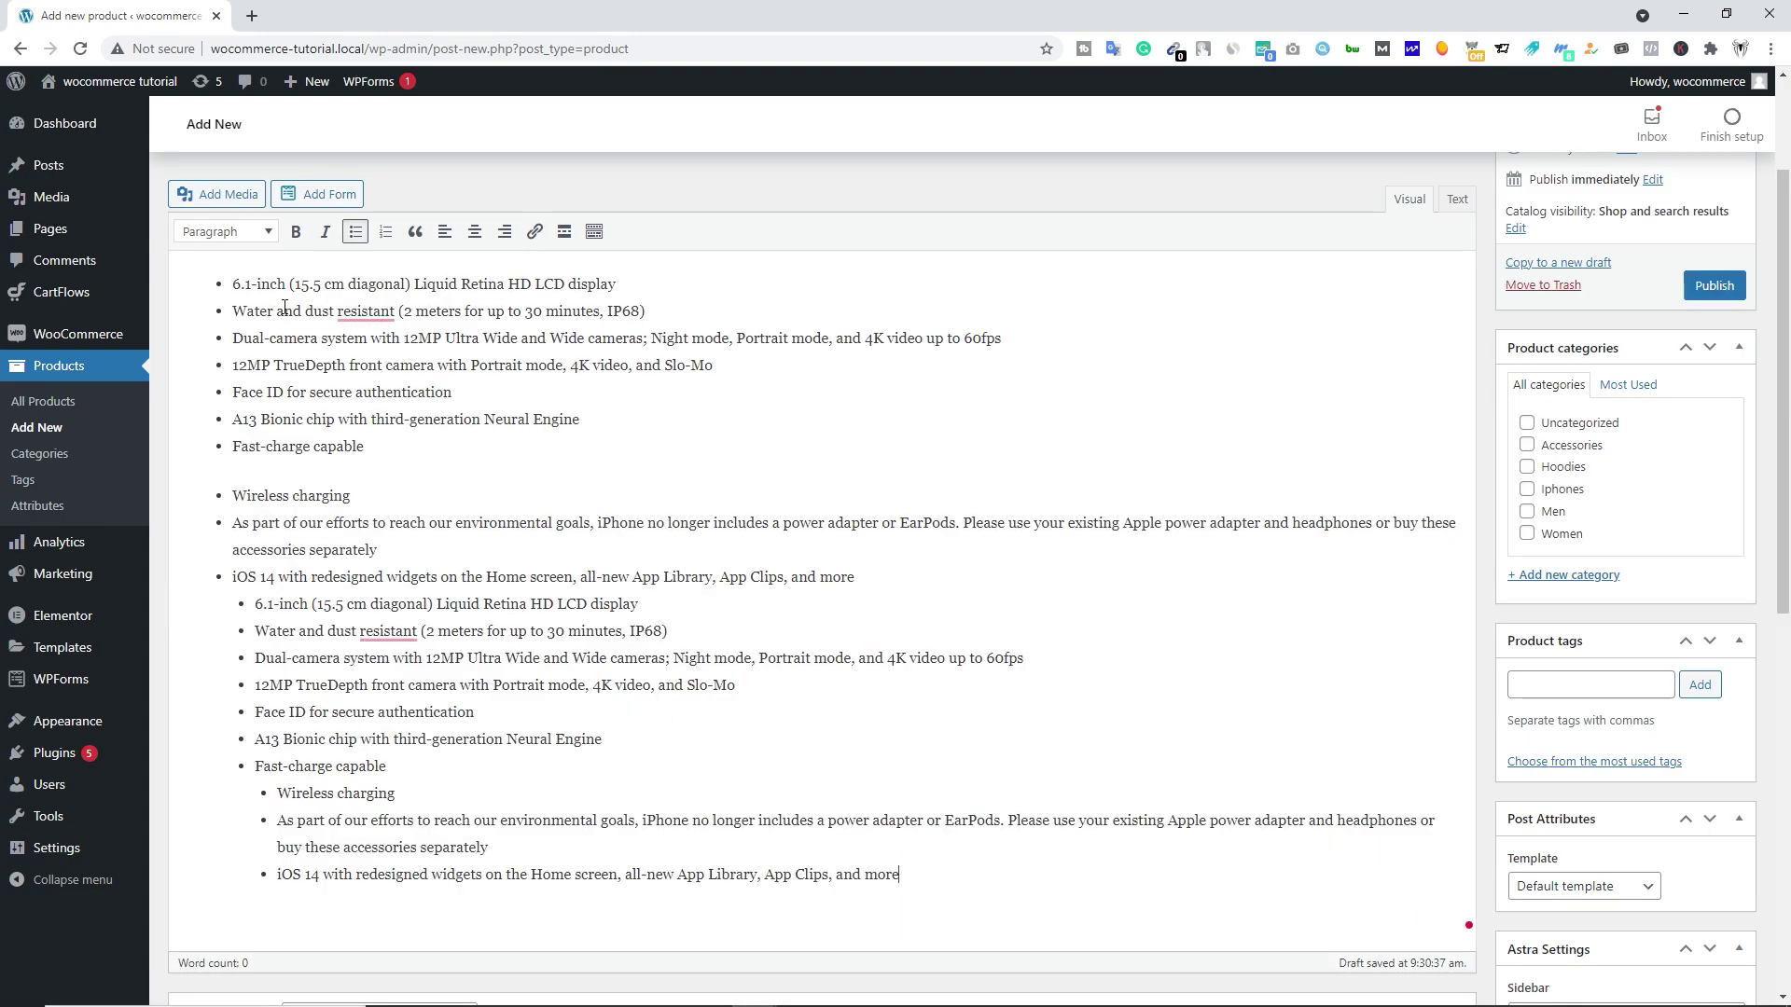
- Change the product type of the Iphone 11 entry to Grouped product
{"action": "scroll", "coordinate": [652, 480], "scroll_direction": "down", "scroll_amount": 6}
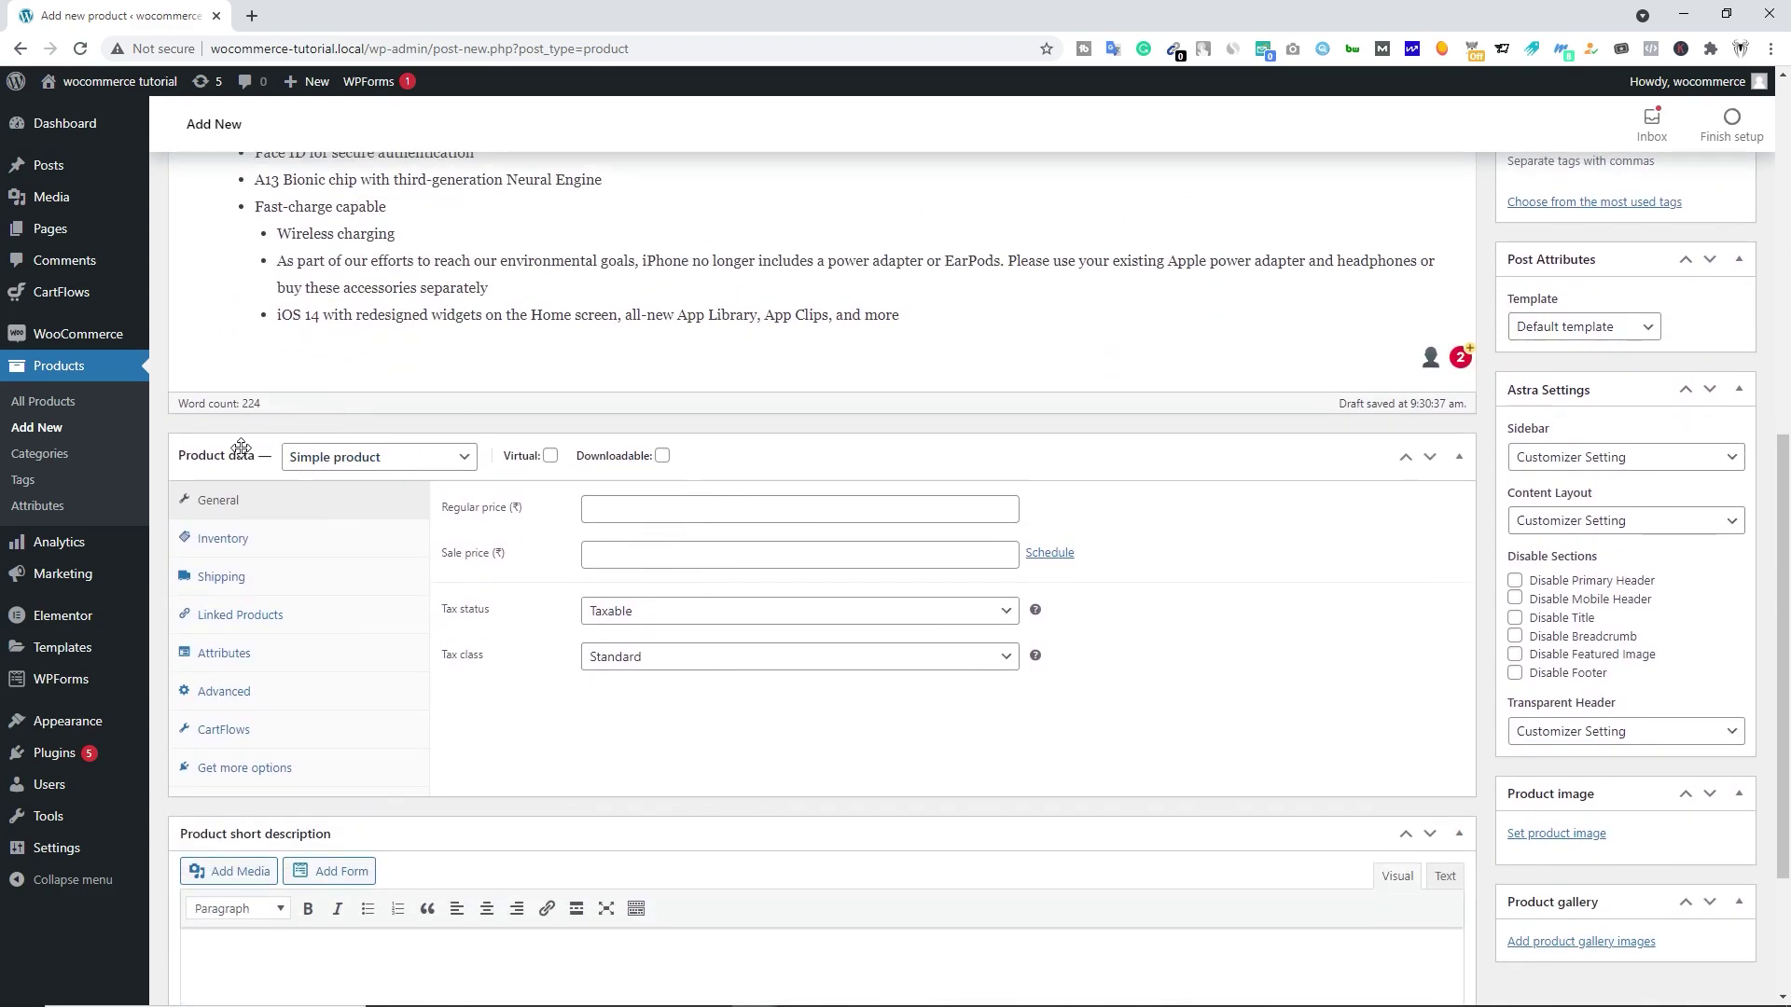
{"action": "left_click", "coordinate": [317, 466]}
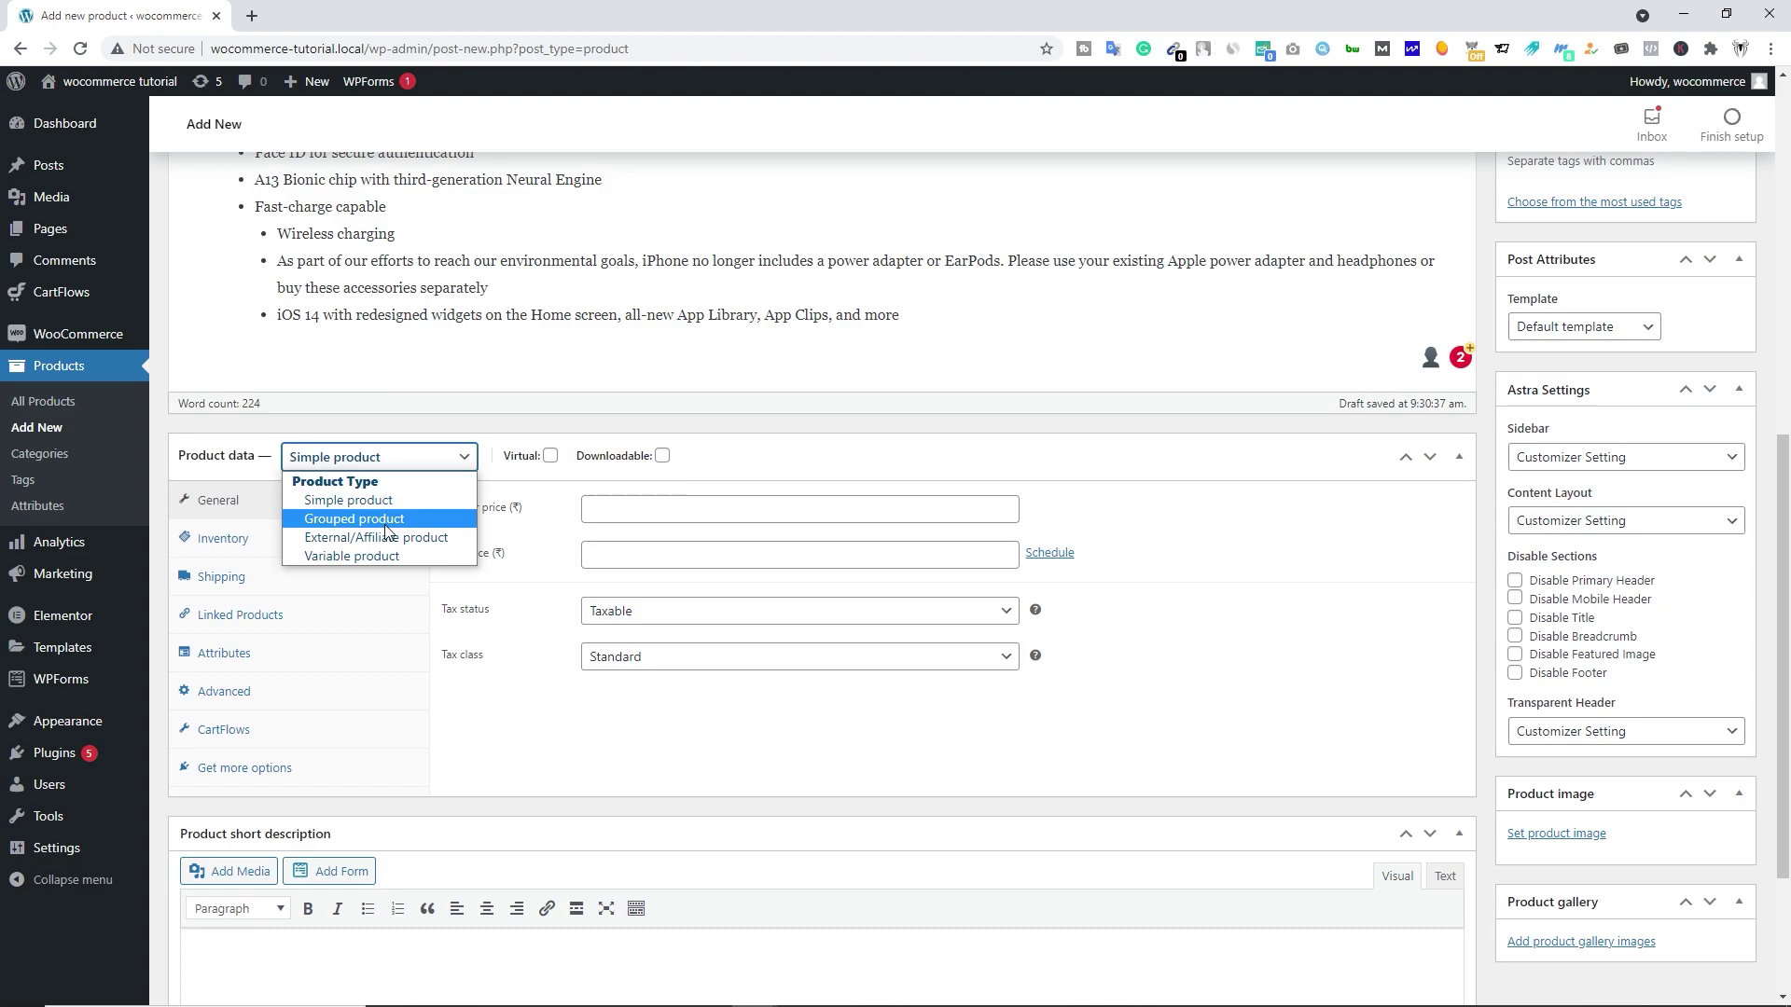
{"action": "left_click", "coordinate": [354, 519]}
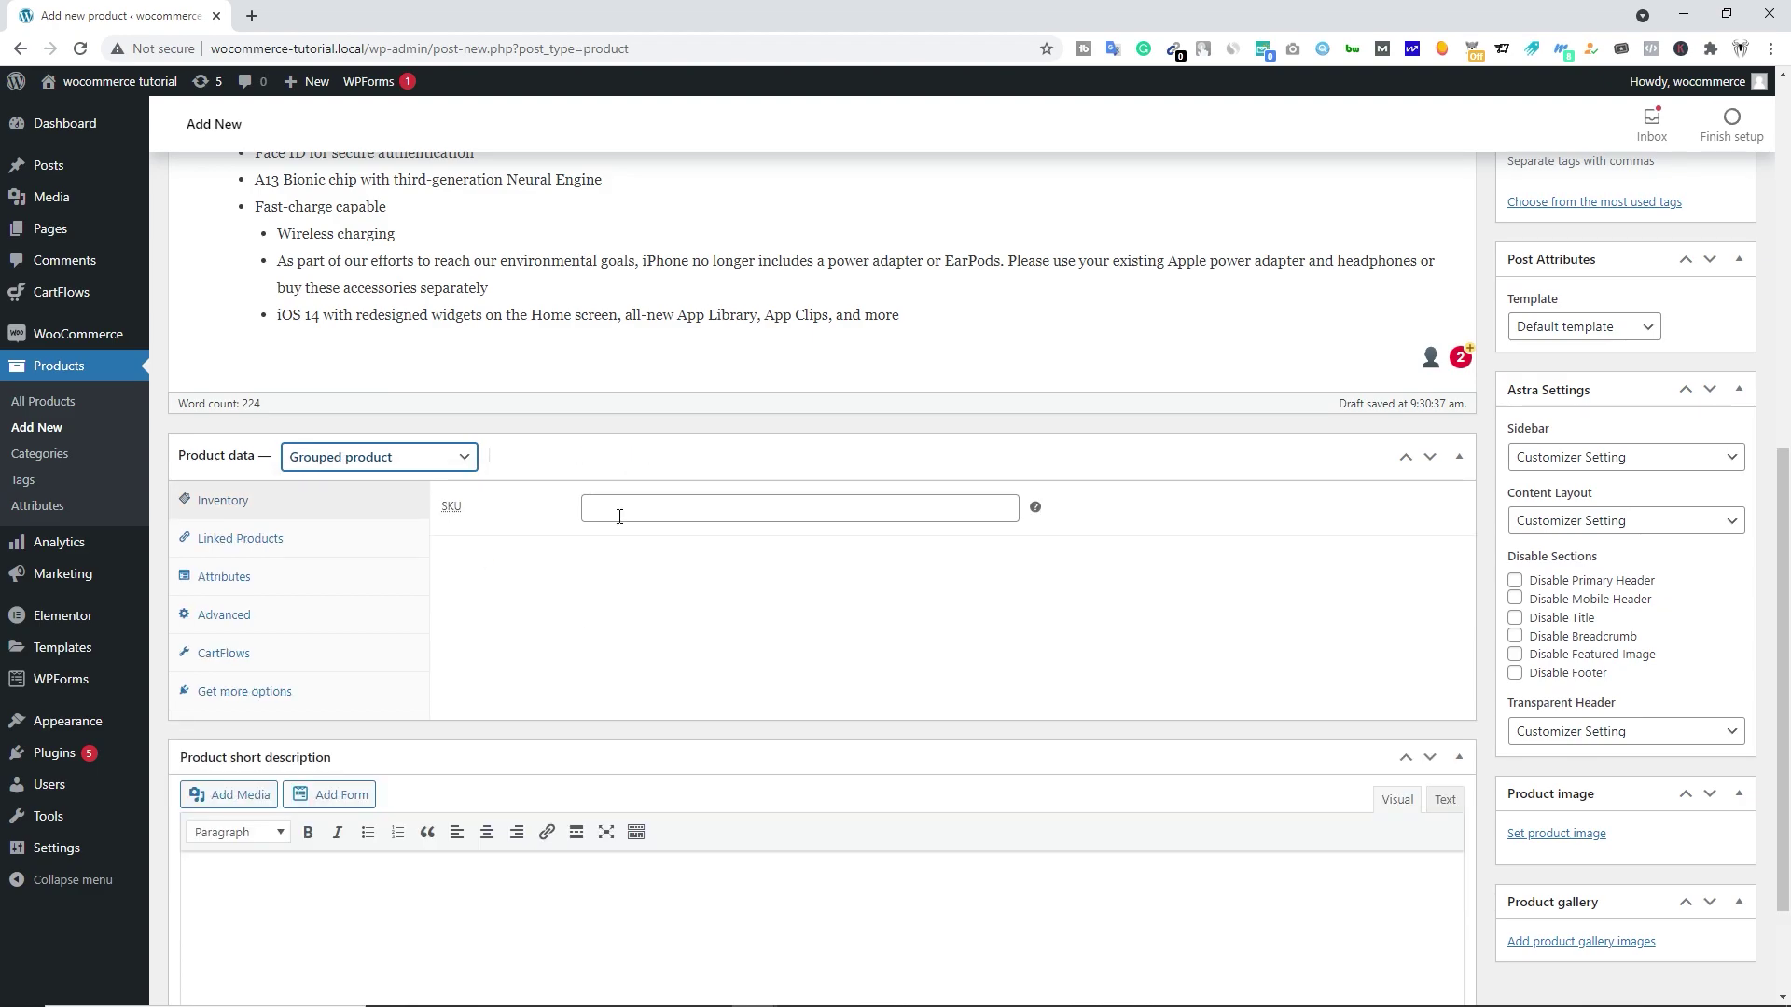
- Paste the phone's bulleted feature list into the product short description
{"action": "scroll", "coordinate": [619, 516], "scroll_direction": "down", "scroll_amount": 2}
{"action": "left_click", "coordinate": [299, 715]}
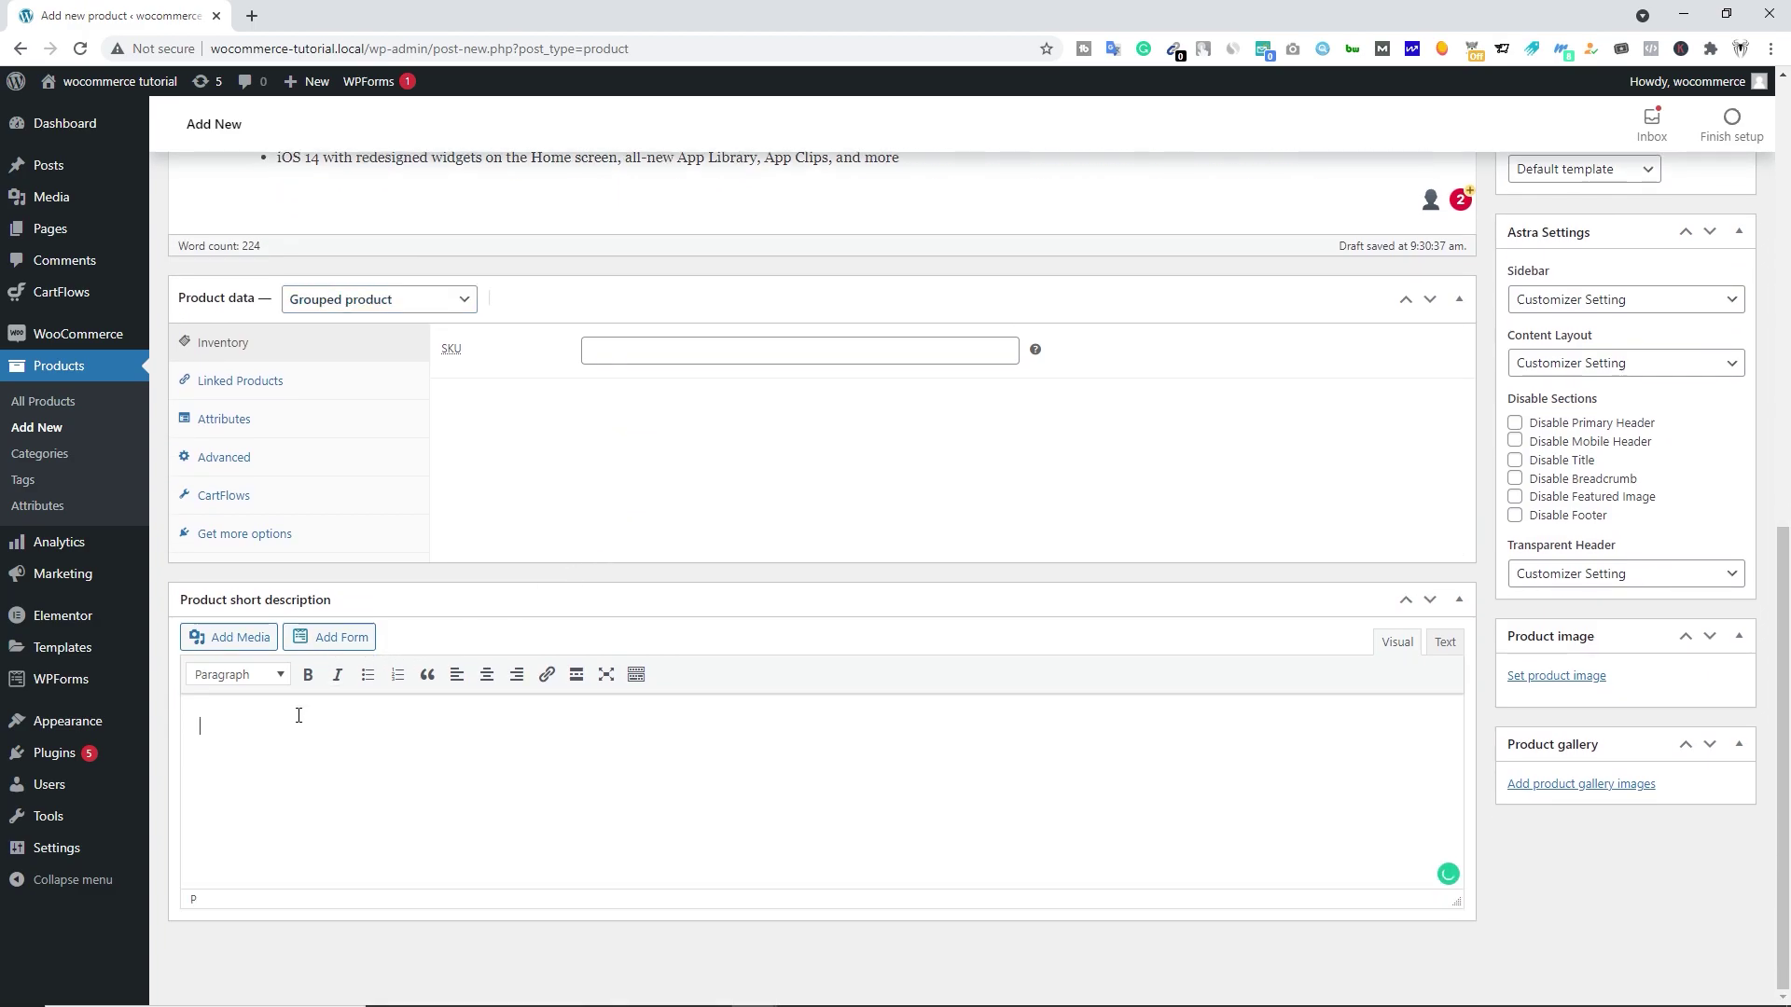
{"action": "key", "text": "ctrl+v"}
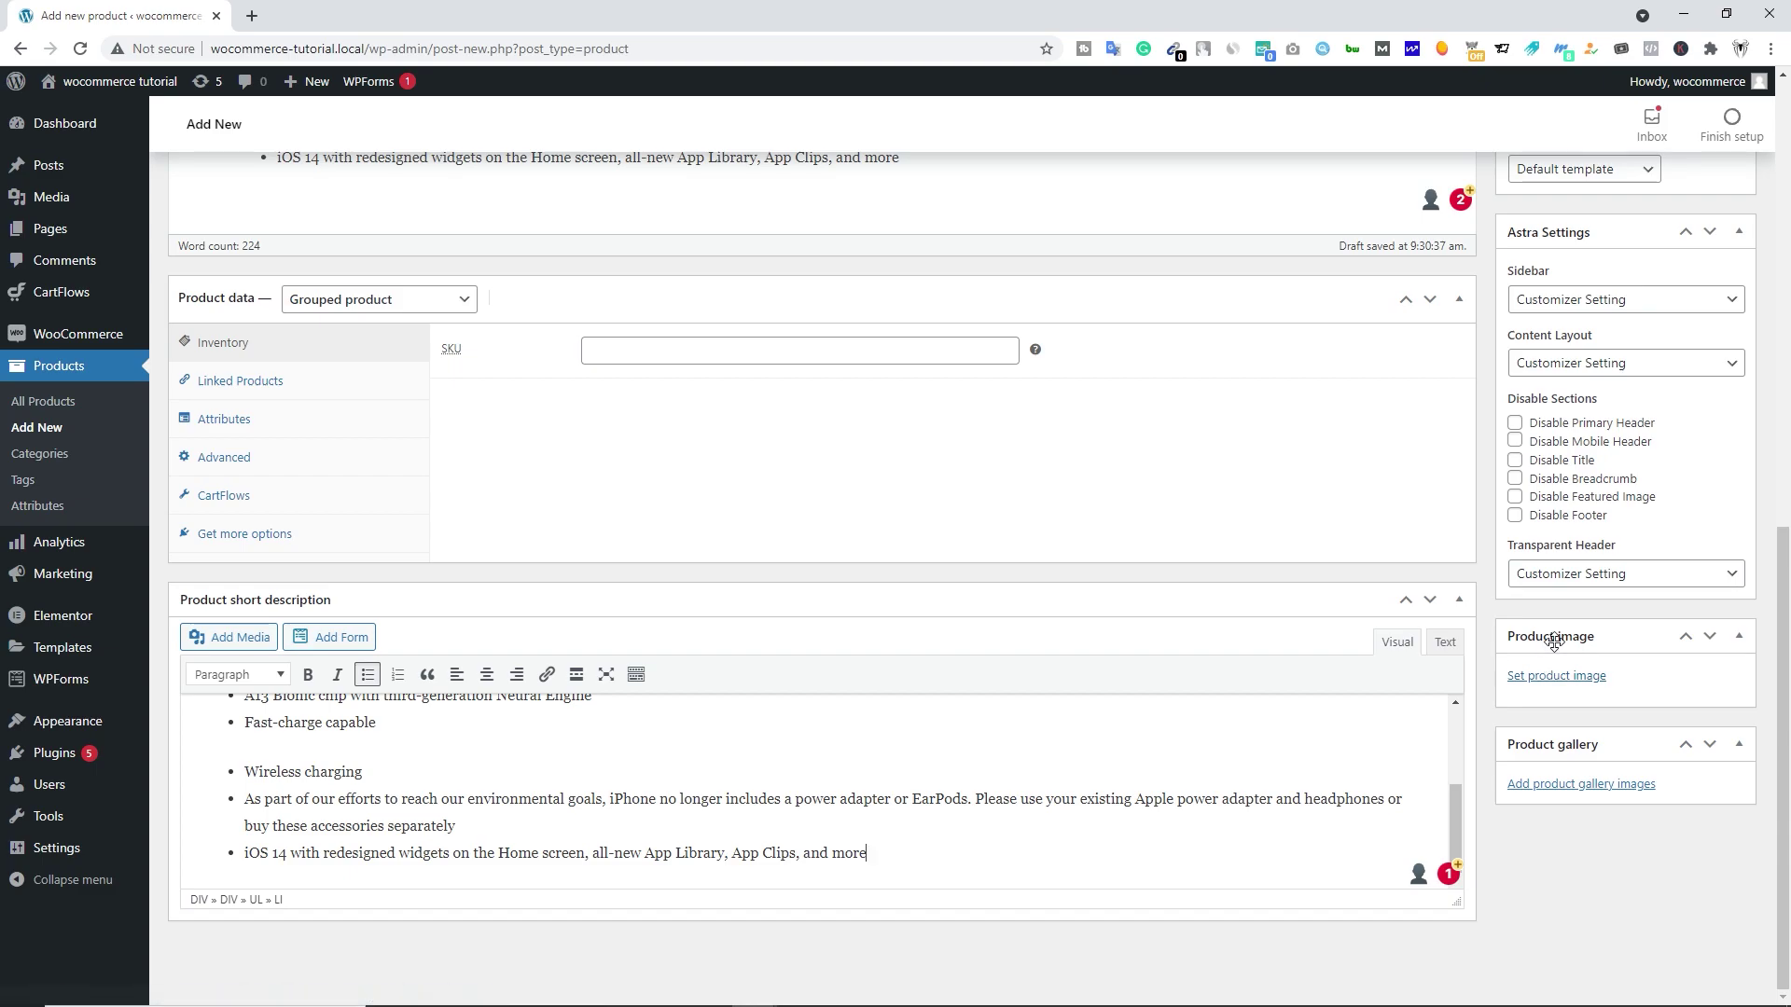
- Set the white iPhone picture from the media library as the product image and add it to the product gallery
{"action": "left_click", "coordinate": [1539, 677]}
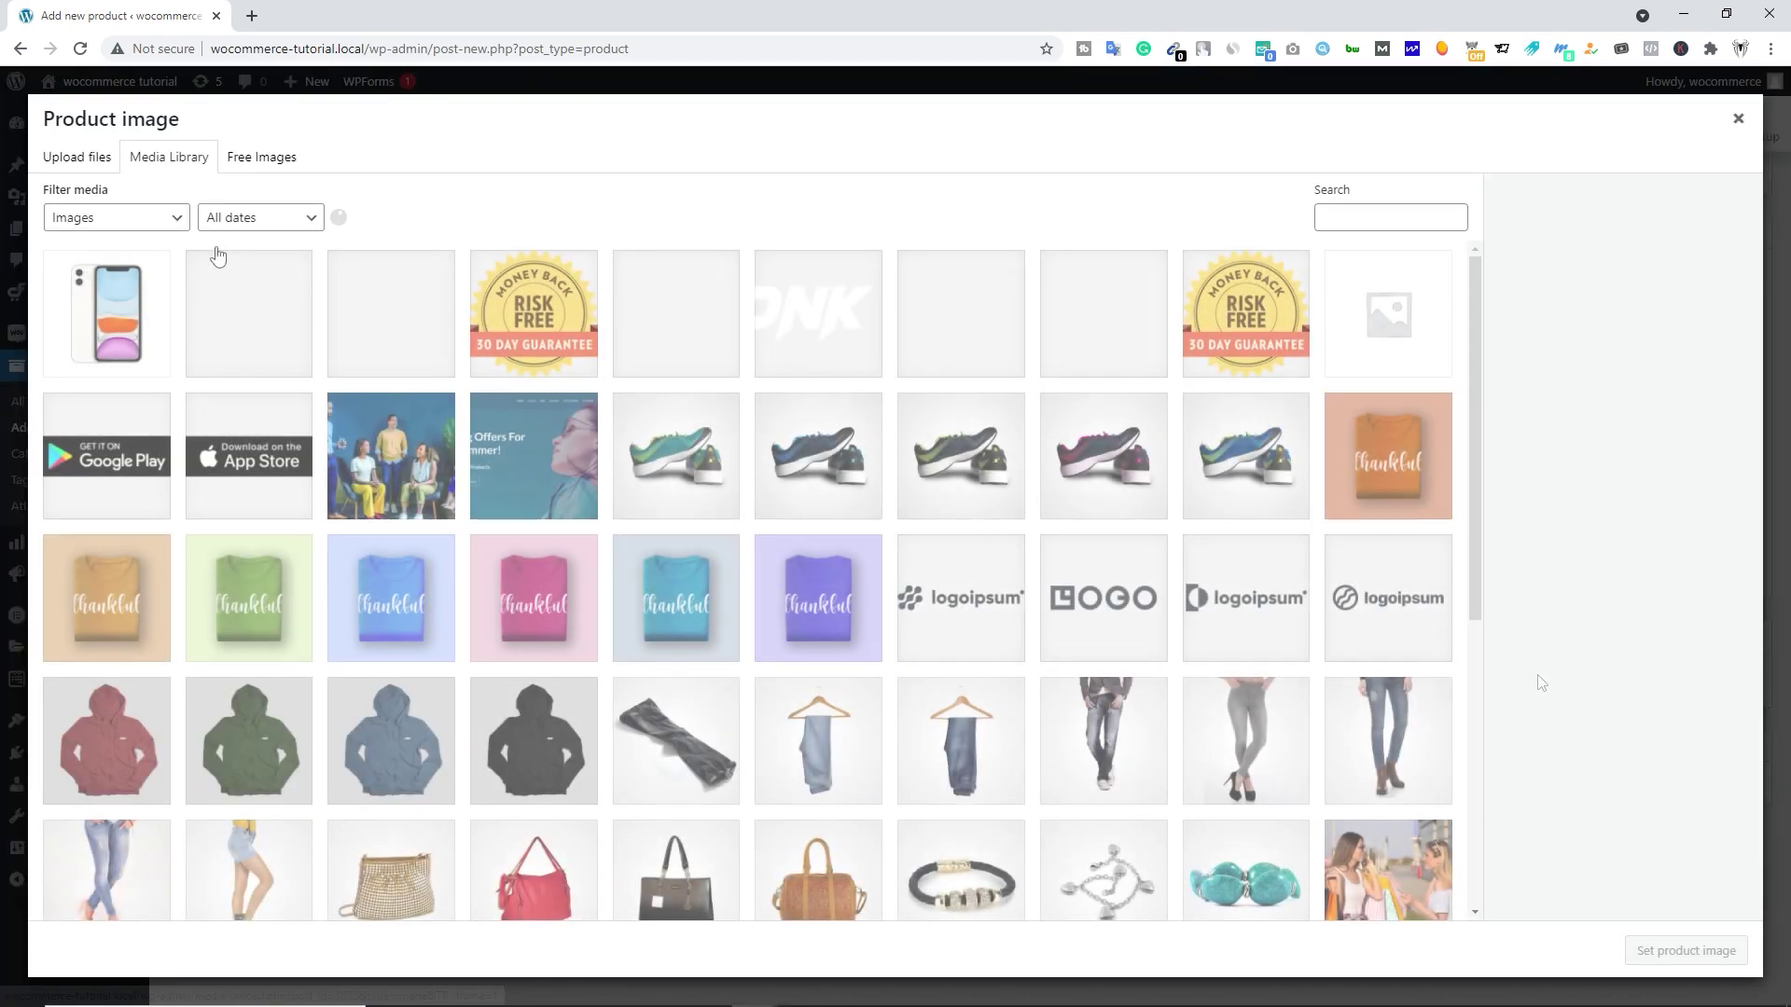
{"action": "left_click", "coordinate": [109, 326]}
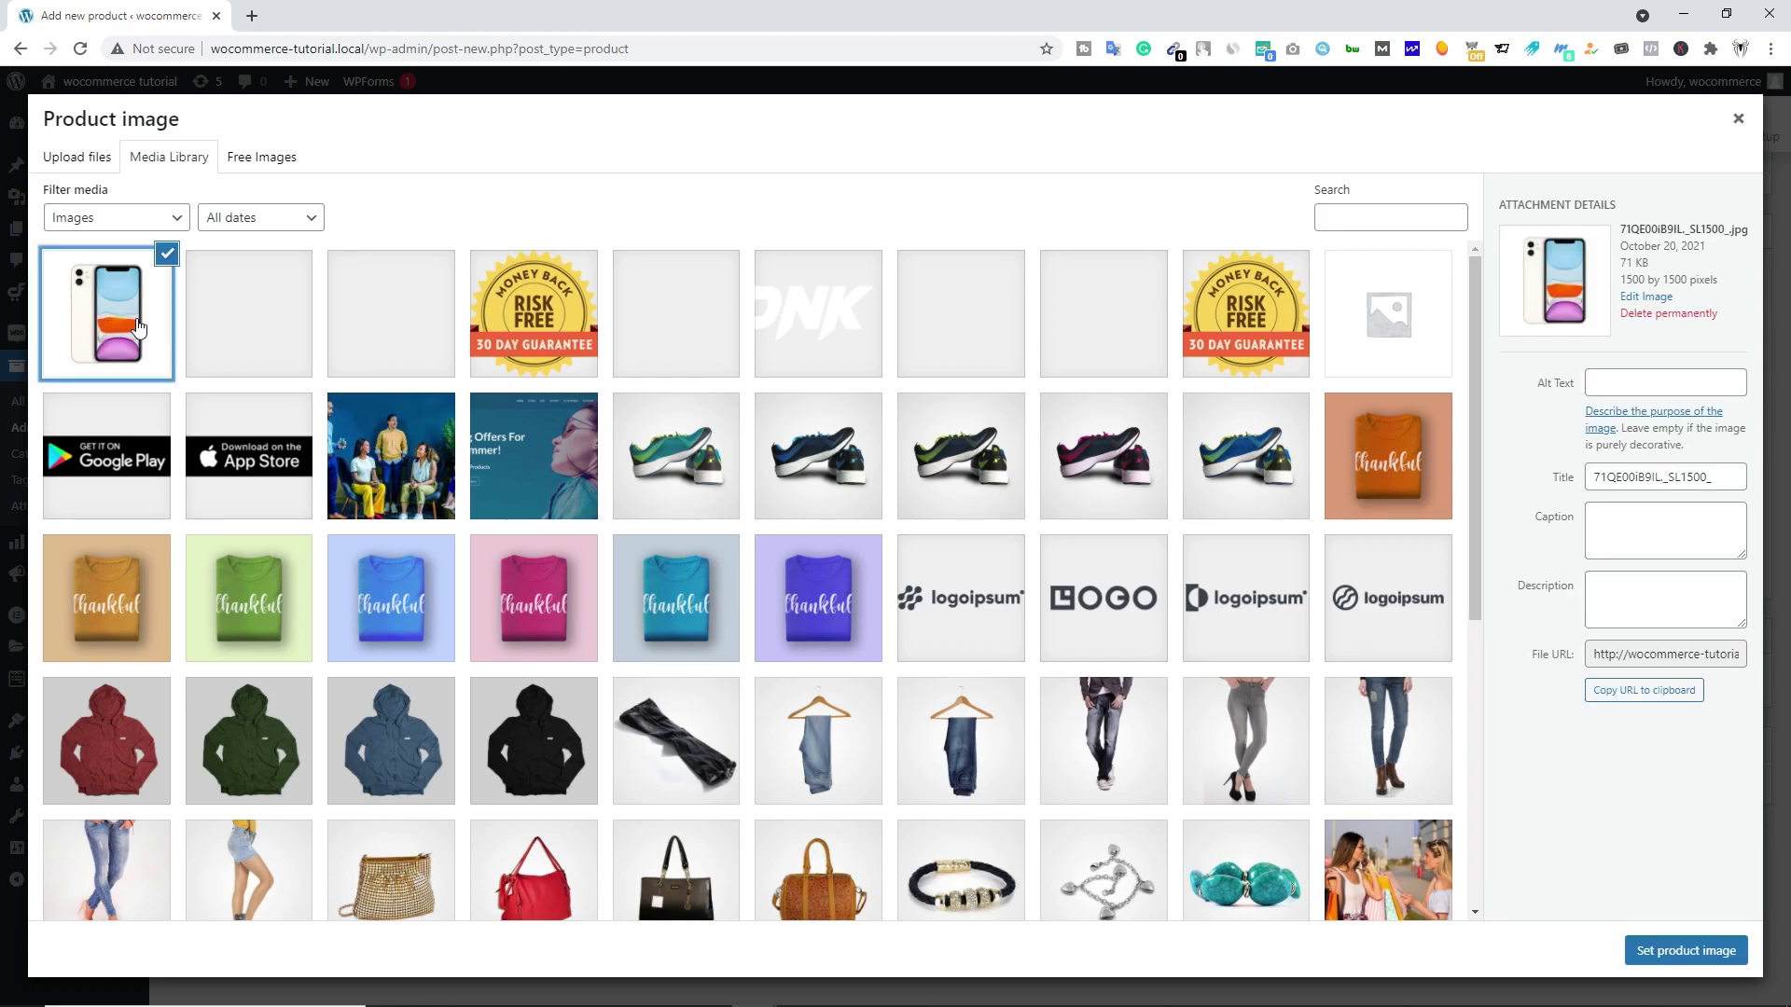
{"action": "left_click", "coordinate": [1690, 949]}
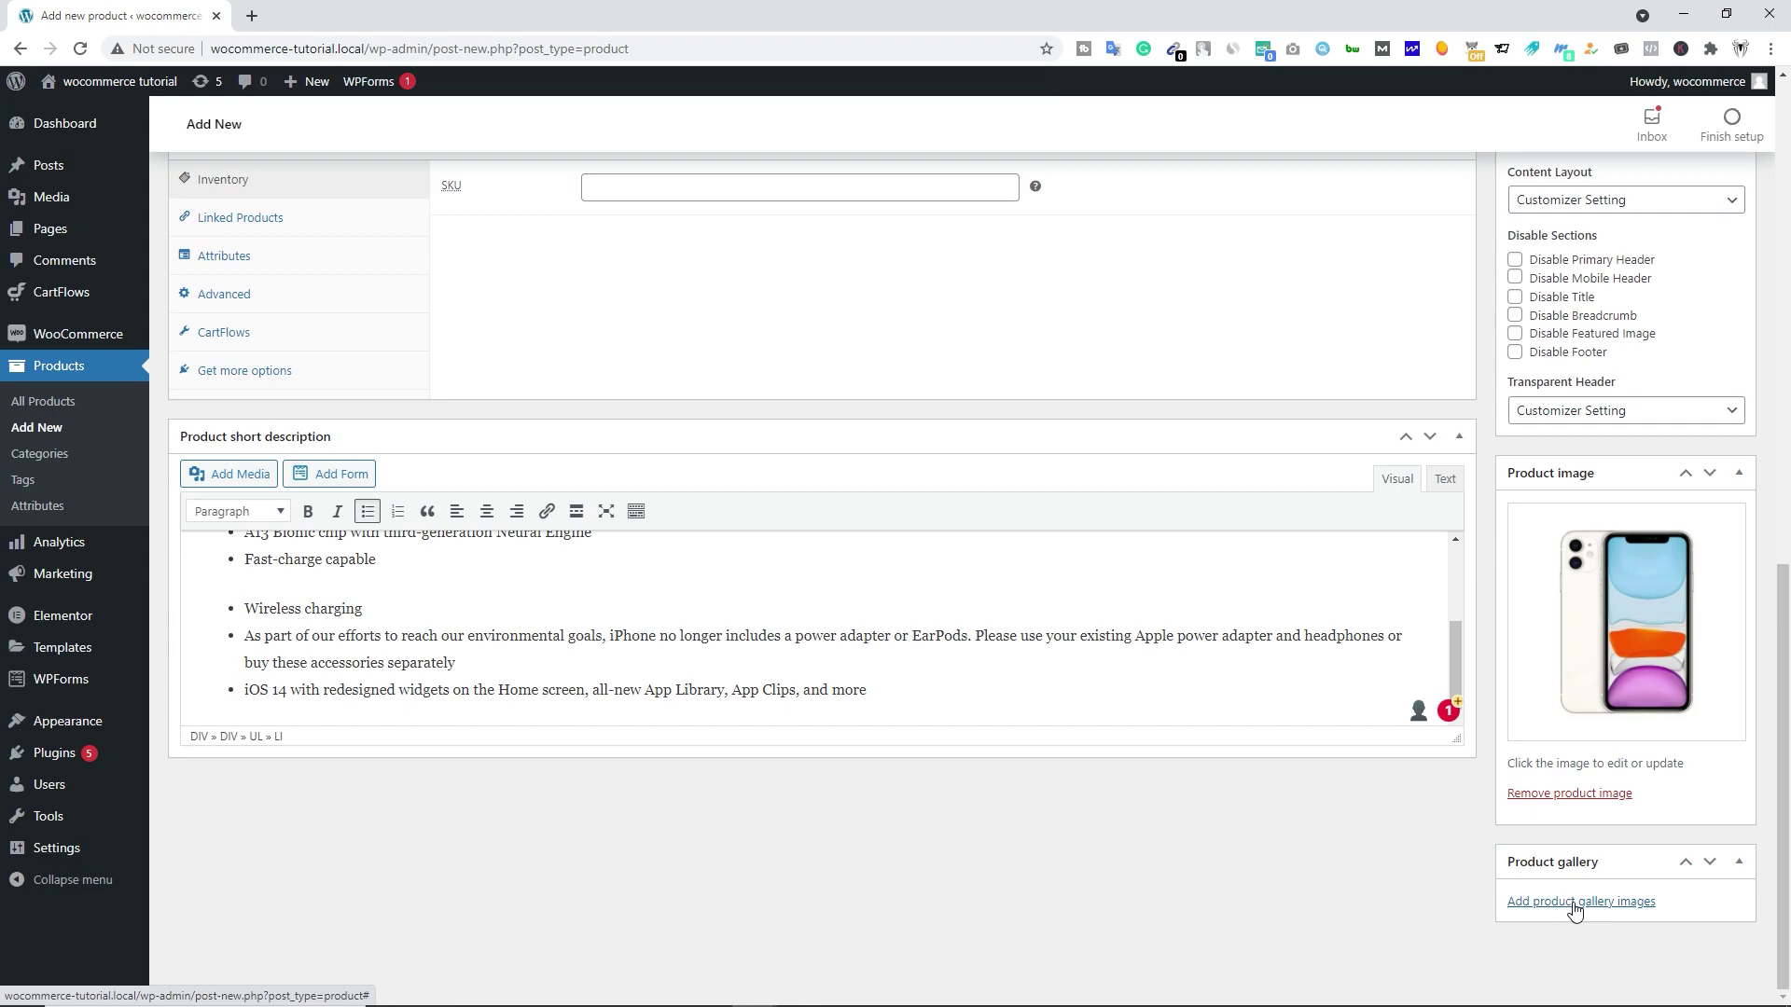
{"action": "left_click", "coordinate": [1576, 905]}
{"action": "left_click", "coordinate": [123, 321]}
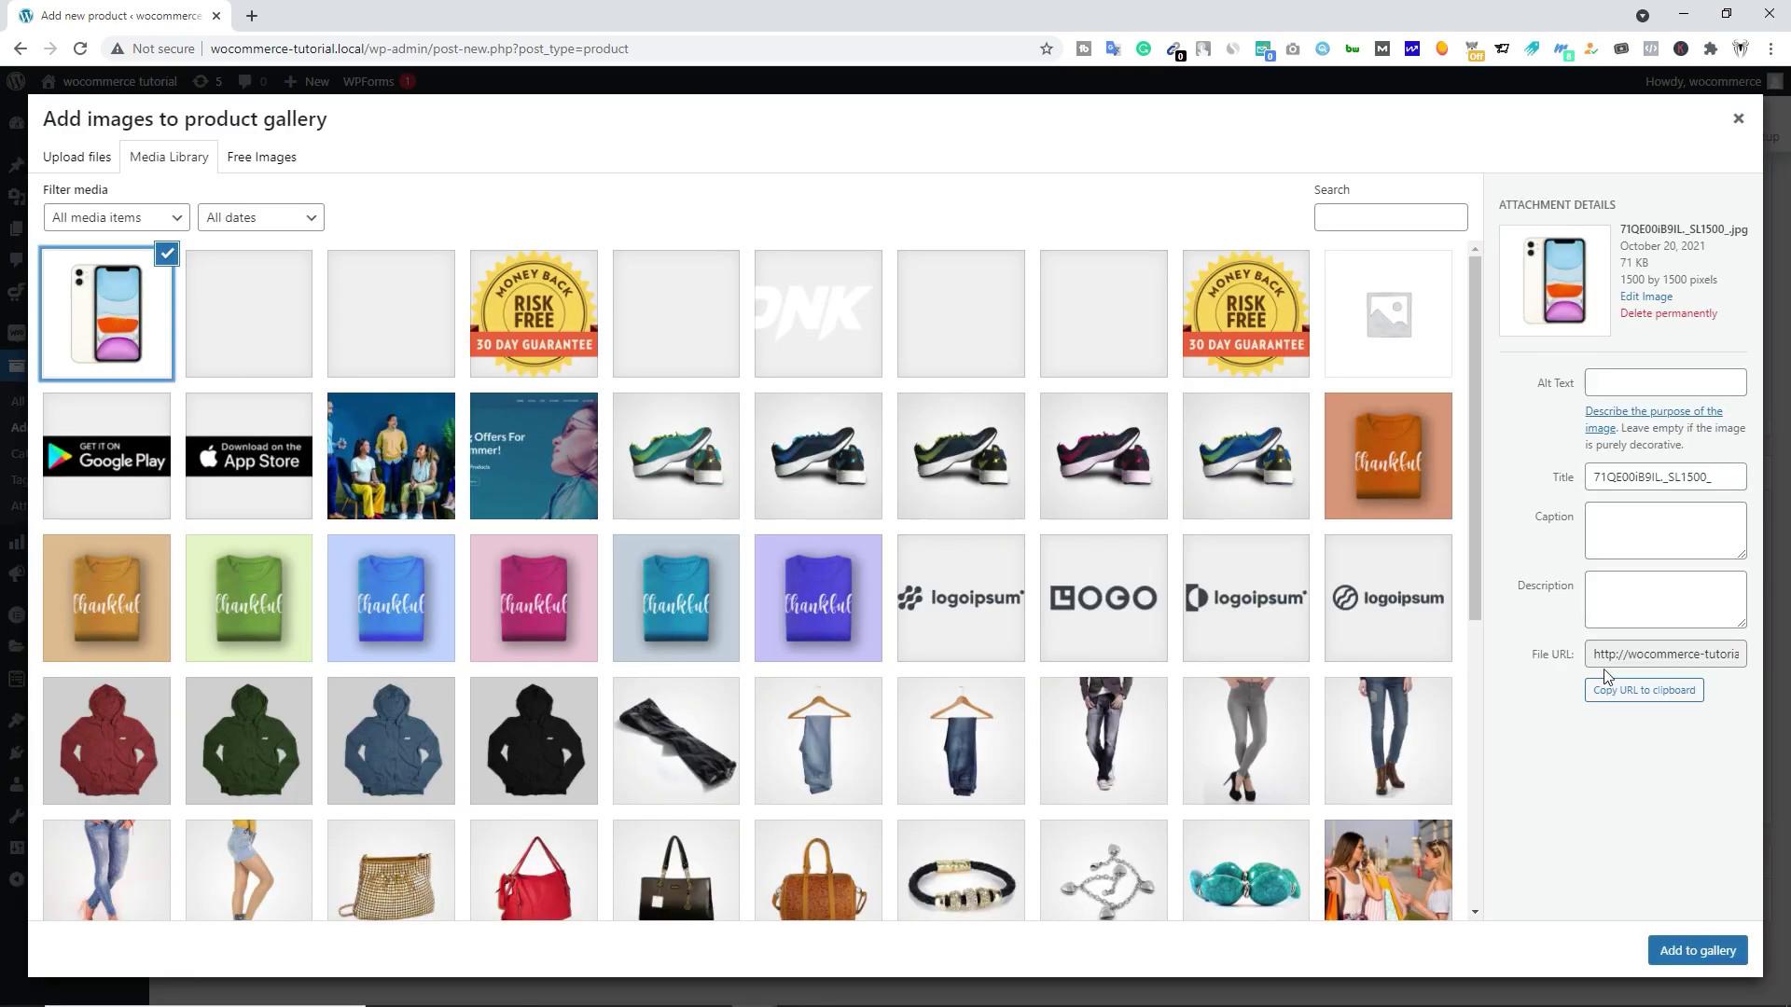
{"action": "left_click", "coordinate": [1676, 950]}
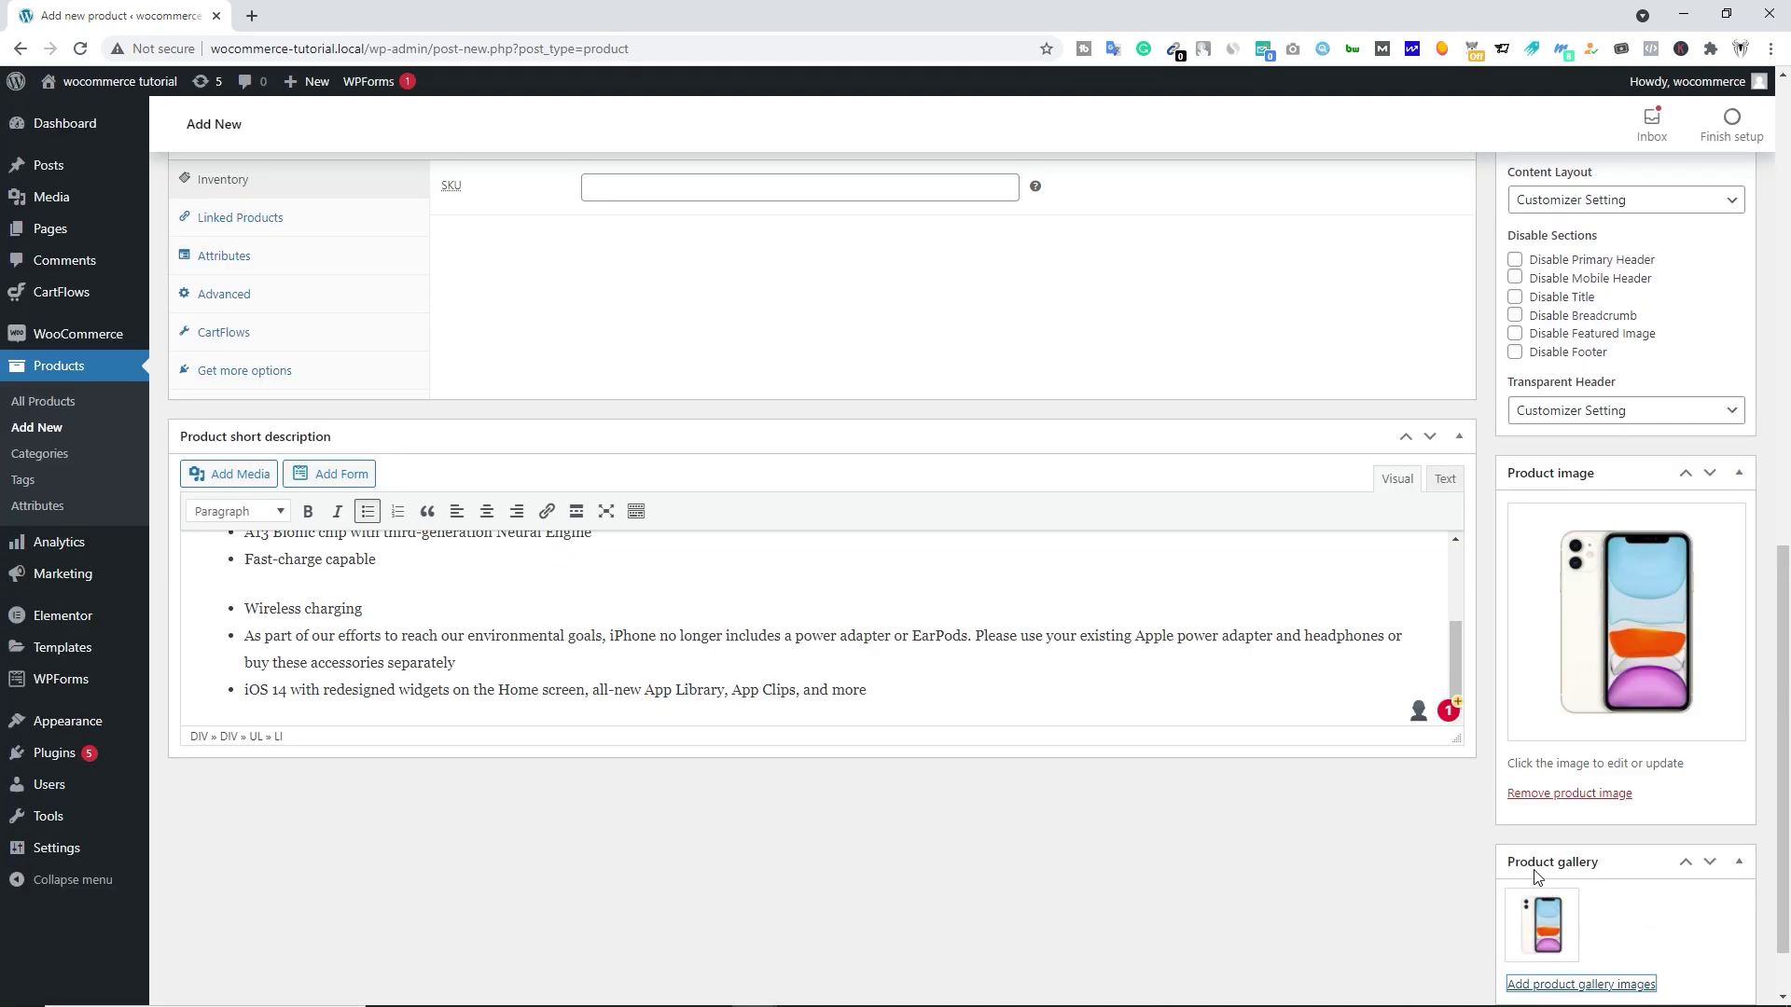
- Add the product tags "iphone 11" and "iphone"
{"action": "scroll", "coordinate": [1670, 808], "scroll_direction": "up", "scroll_amount": 10}
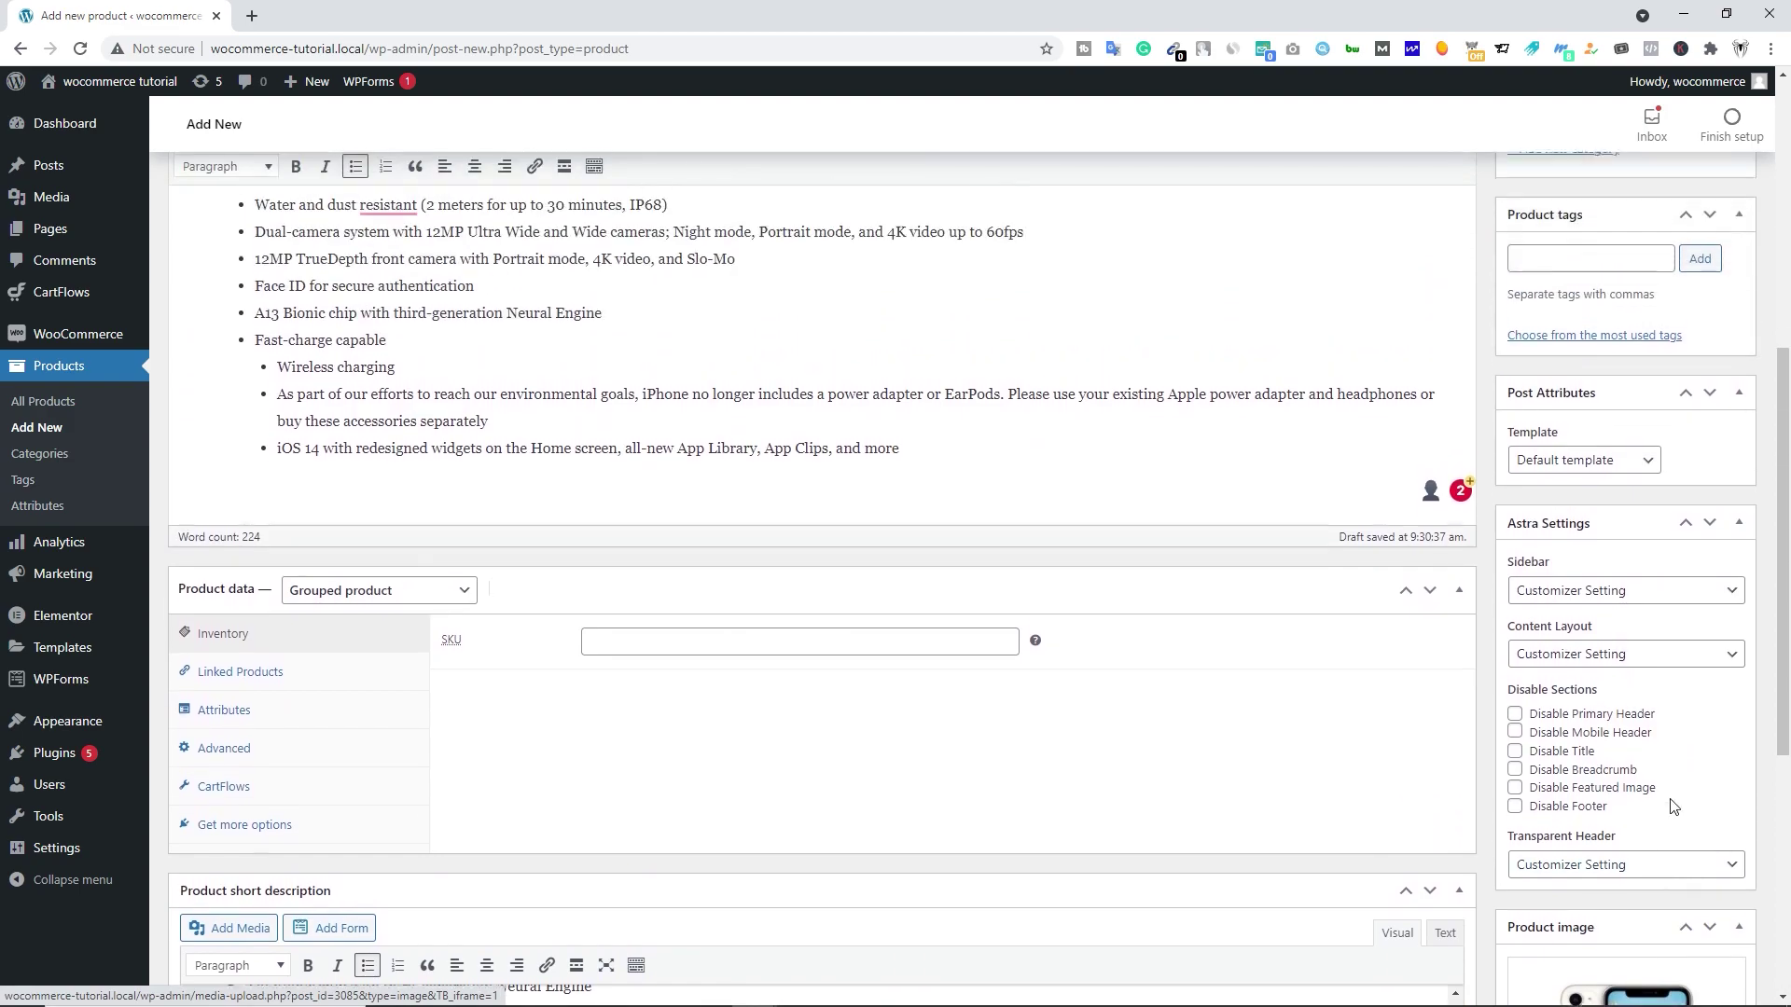
{"action": "left_click", "coordinate": [1543, 644]}
{"action": "type", "text": "iphone 11"}
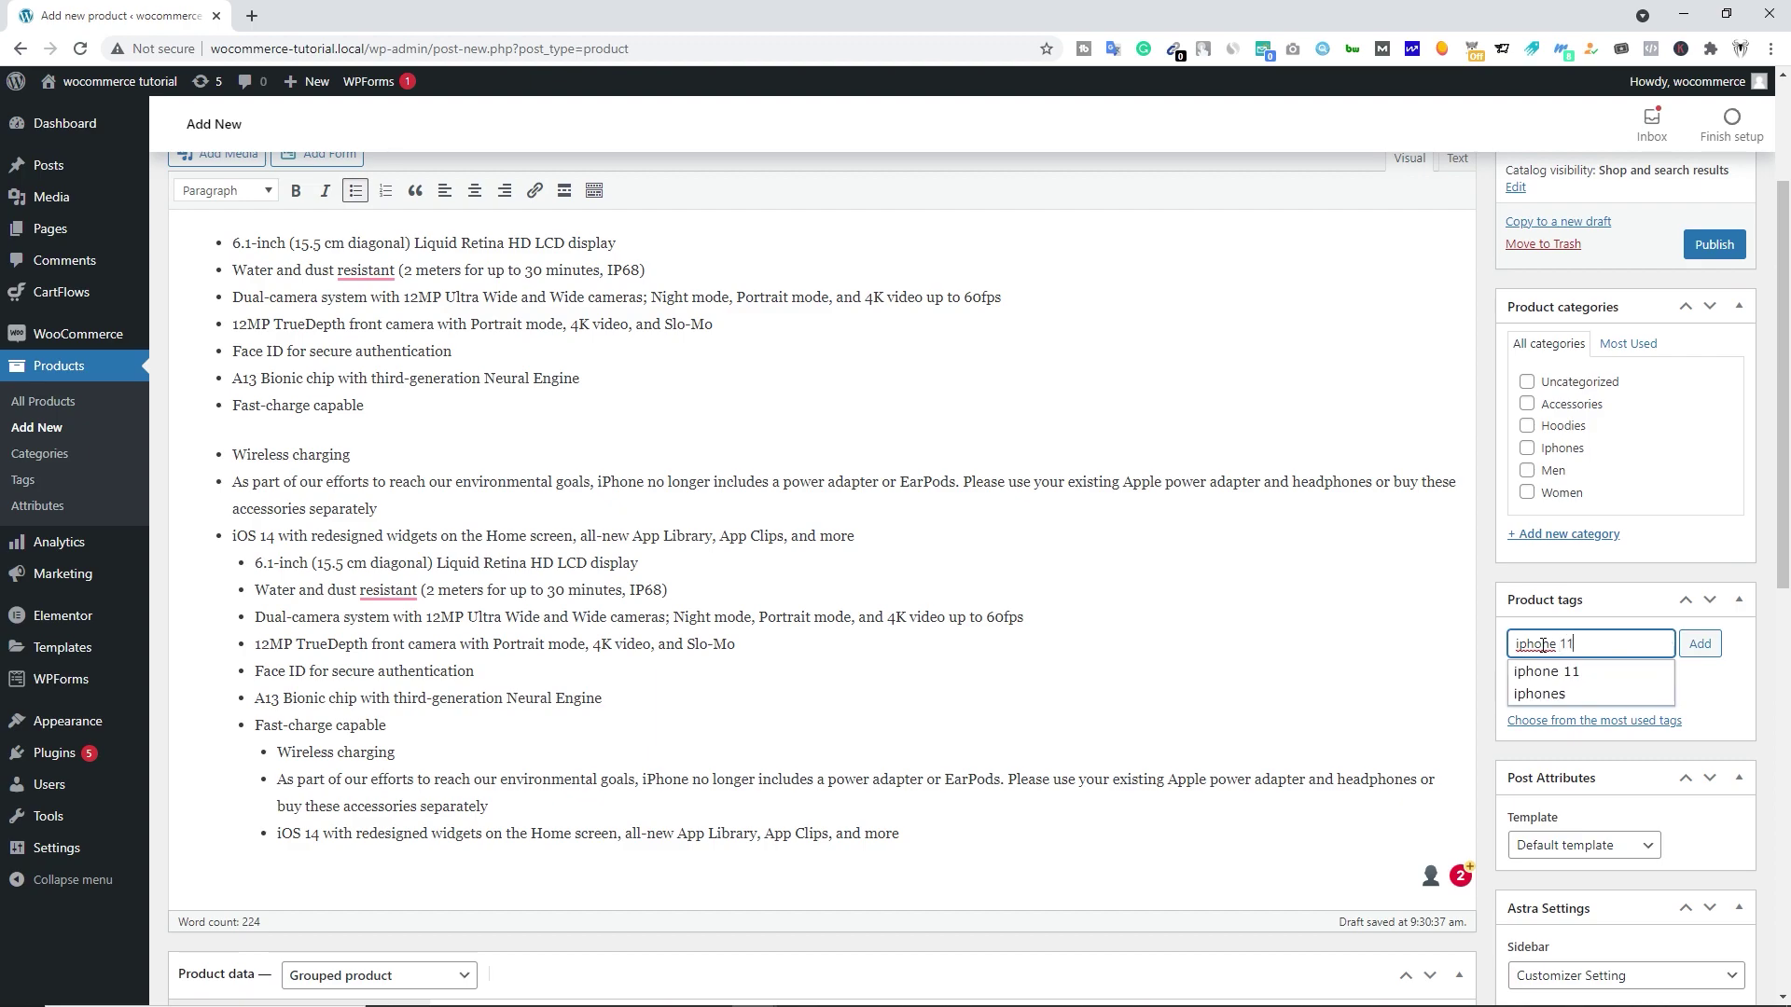
{"action": "key", "text": "Return"}
{"action": "type", "text": "iphone"}
{"action": "key", "text": "Return"}
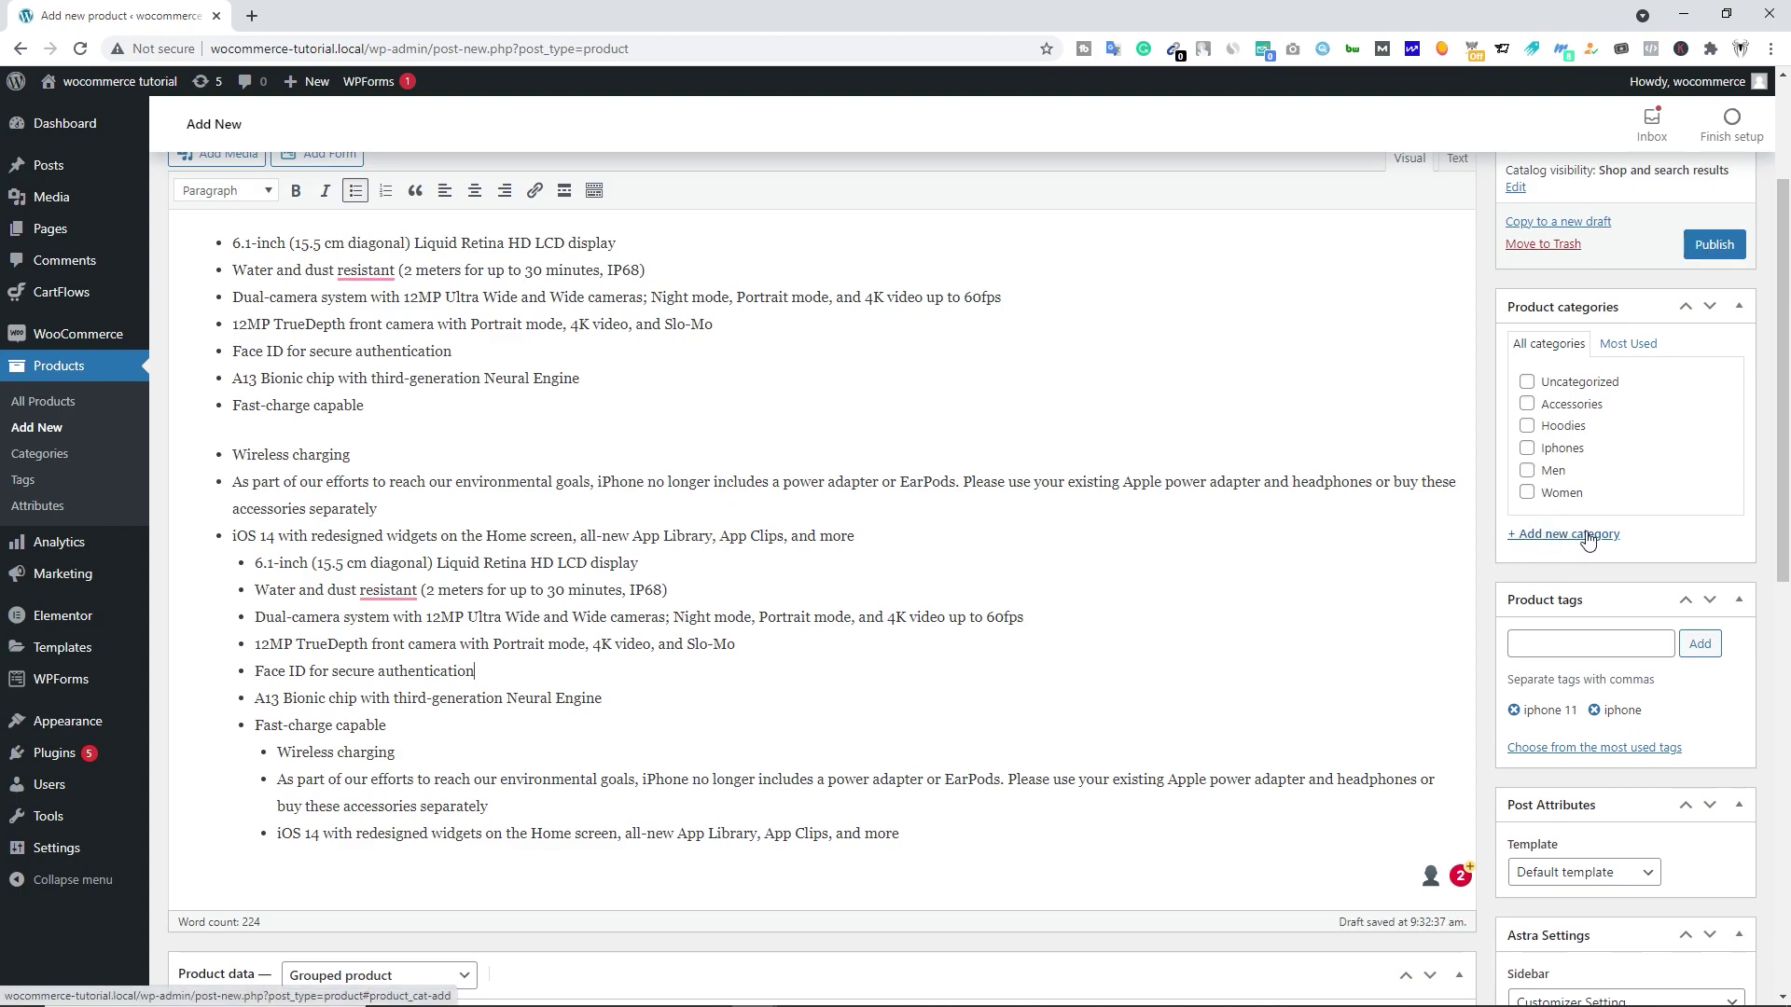
- Assign the product to the Iphones category and publish it
{"action": "left_click", "coordinate": [1544, 457]}
{"action": "scroll", "coordinate": [1592, 586], "scroll_direction": "up", "scroll_amount": 2}
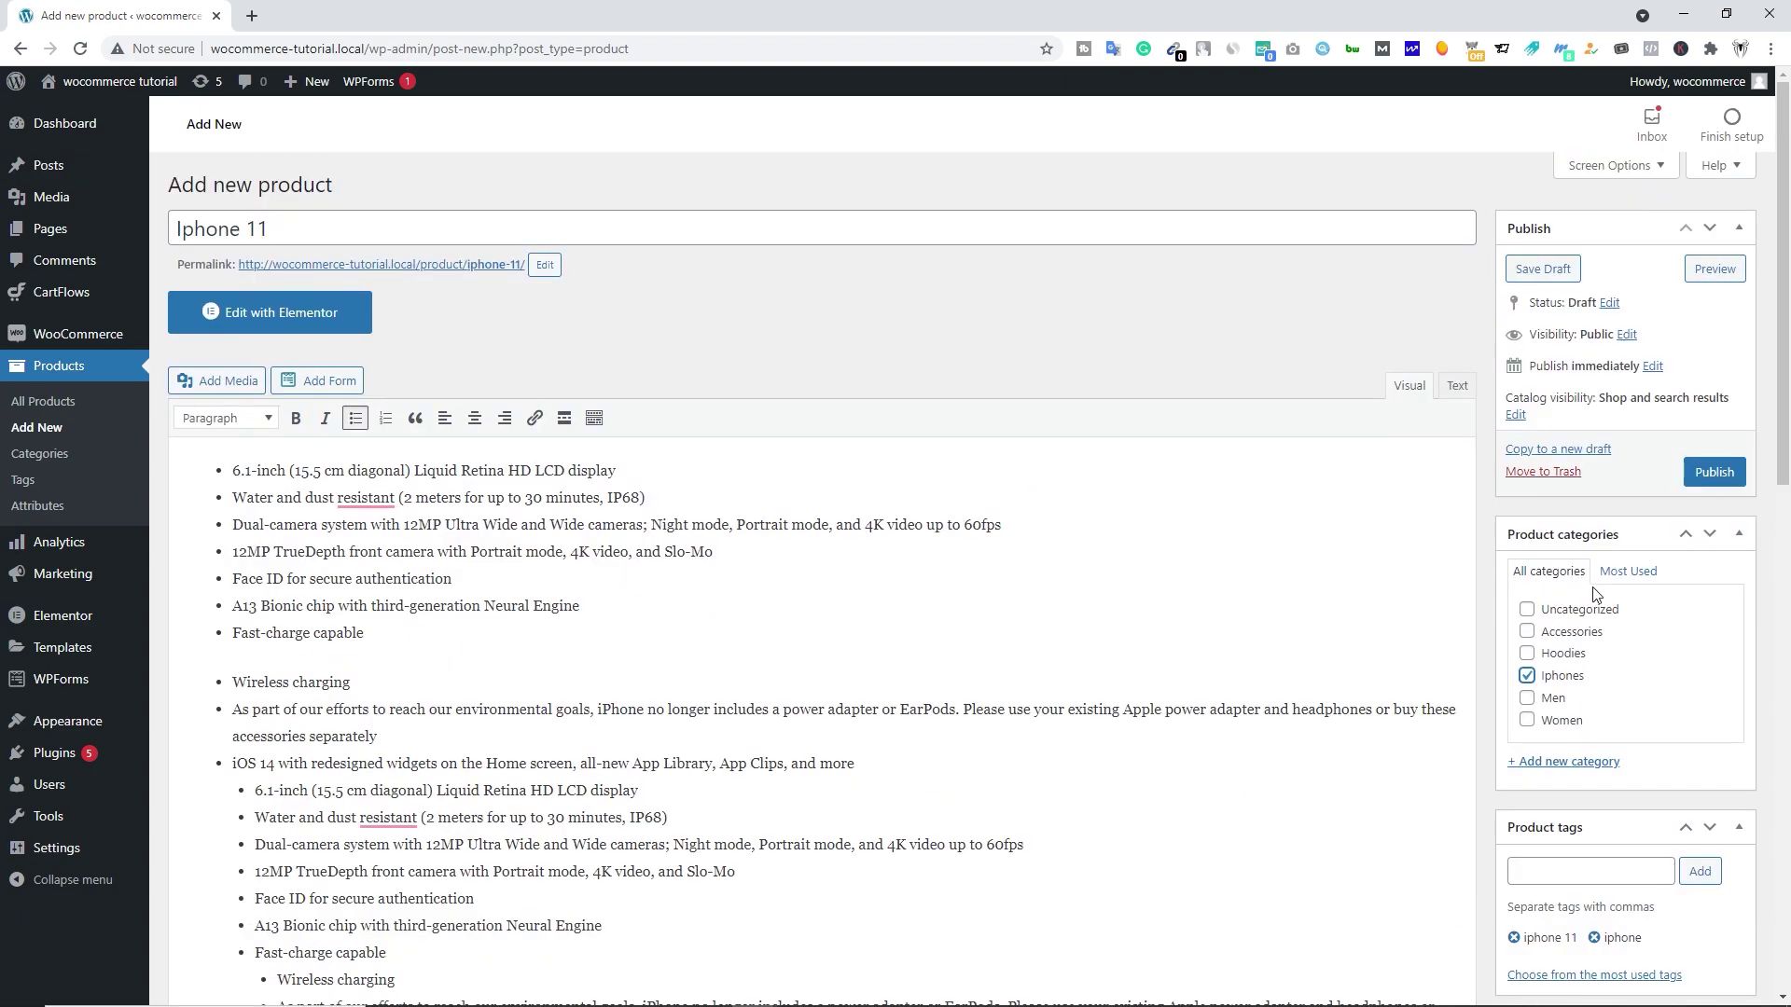
{"action": "left_click", "coordinate": [1714, 472]}
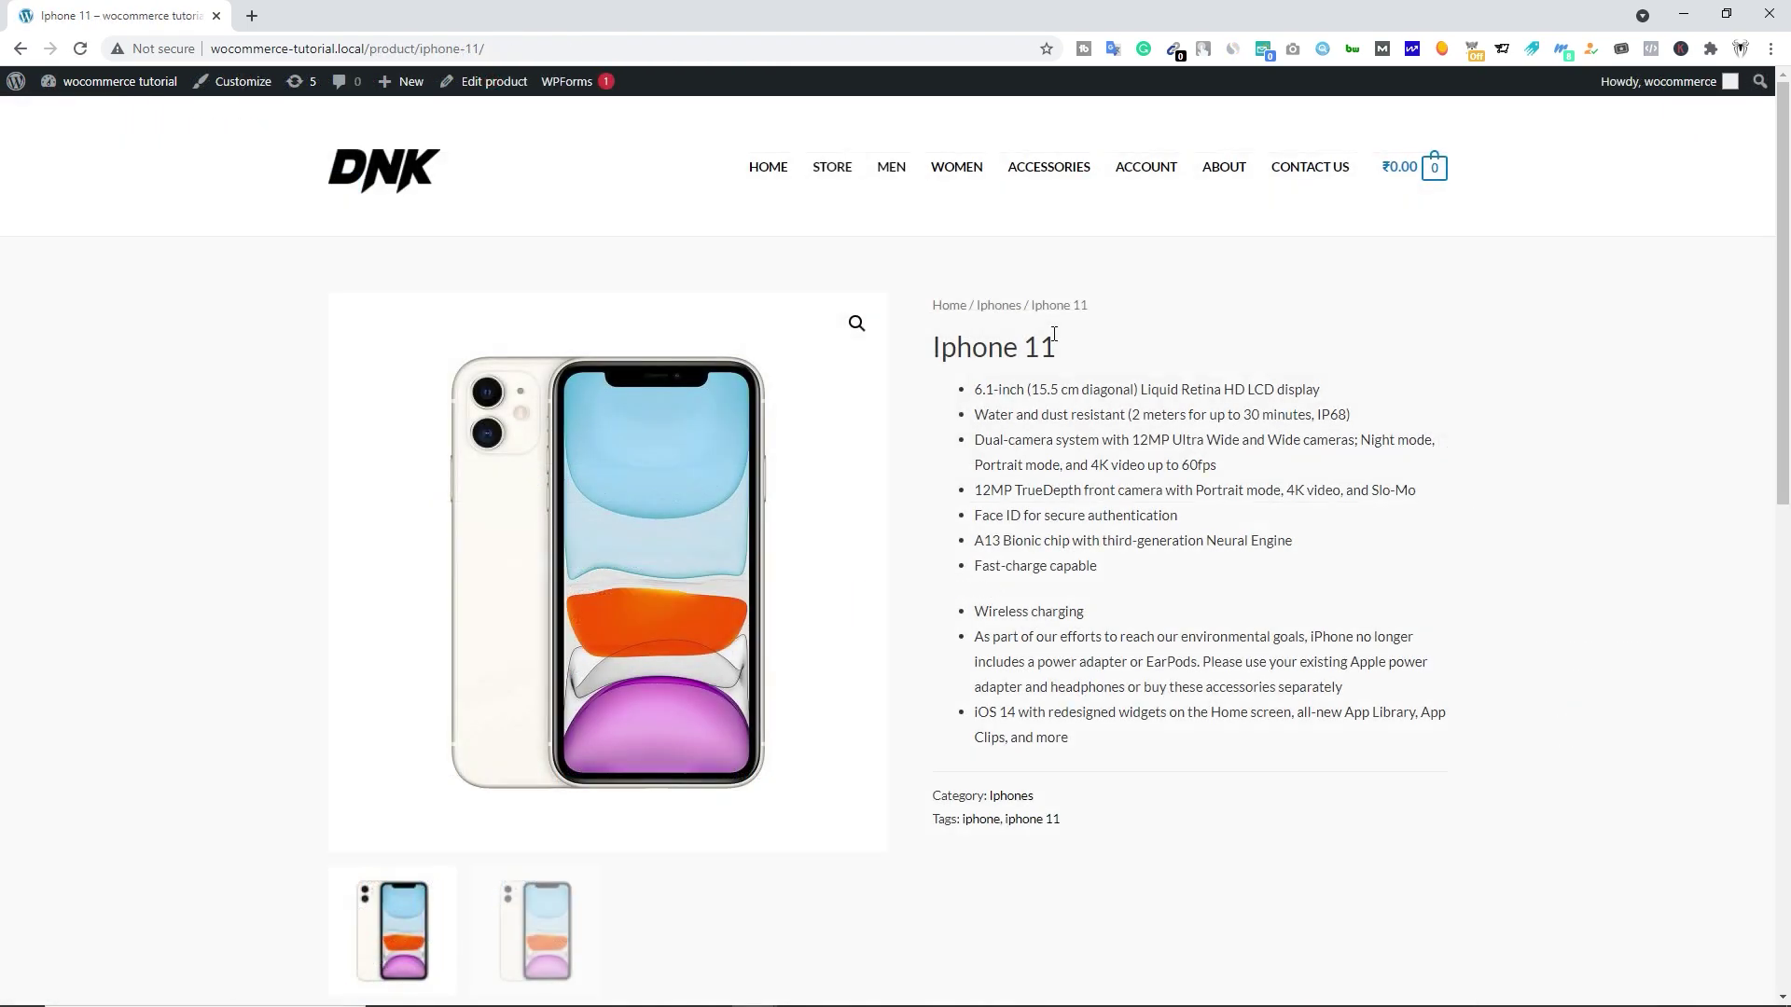
- Review the Iphone 11 store page, examining its title, short description, images and full description
{"action": "left_click_drag", "start_coordinate": [1054, 333], "coordinate": [937, 346]}
{"action": "left_click_drag", "start_coordinate": [1013, 400], "coordinate": [1047, 539]}
{"action": "left_click", "coordinate": [1052, 539]}
{"action": "scroll", "coordinate": [1052, 539], "scroll_direction": "down", "scroll_amount": 1}
{"action": "scroll", "coordinate": [1052, 539], "scroll_direction": "down", "scroll_amount": 7}
{"action": "left_click_drag", "start_coordinate": [485, 603], "coordinate": [548, 765]}
{"action": "left_click", "coordinate": [548, 765]}
{"action": "scroll", "coordinate": [571, 759], "scroll_direction": "up", "scroll_amount": 7}
- Create another new product and name it "64 gigabyte"
{"action": "mouse_move", "coordinate": [414, 91]}
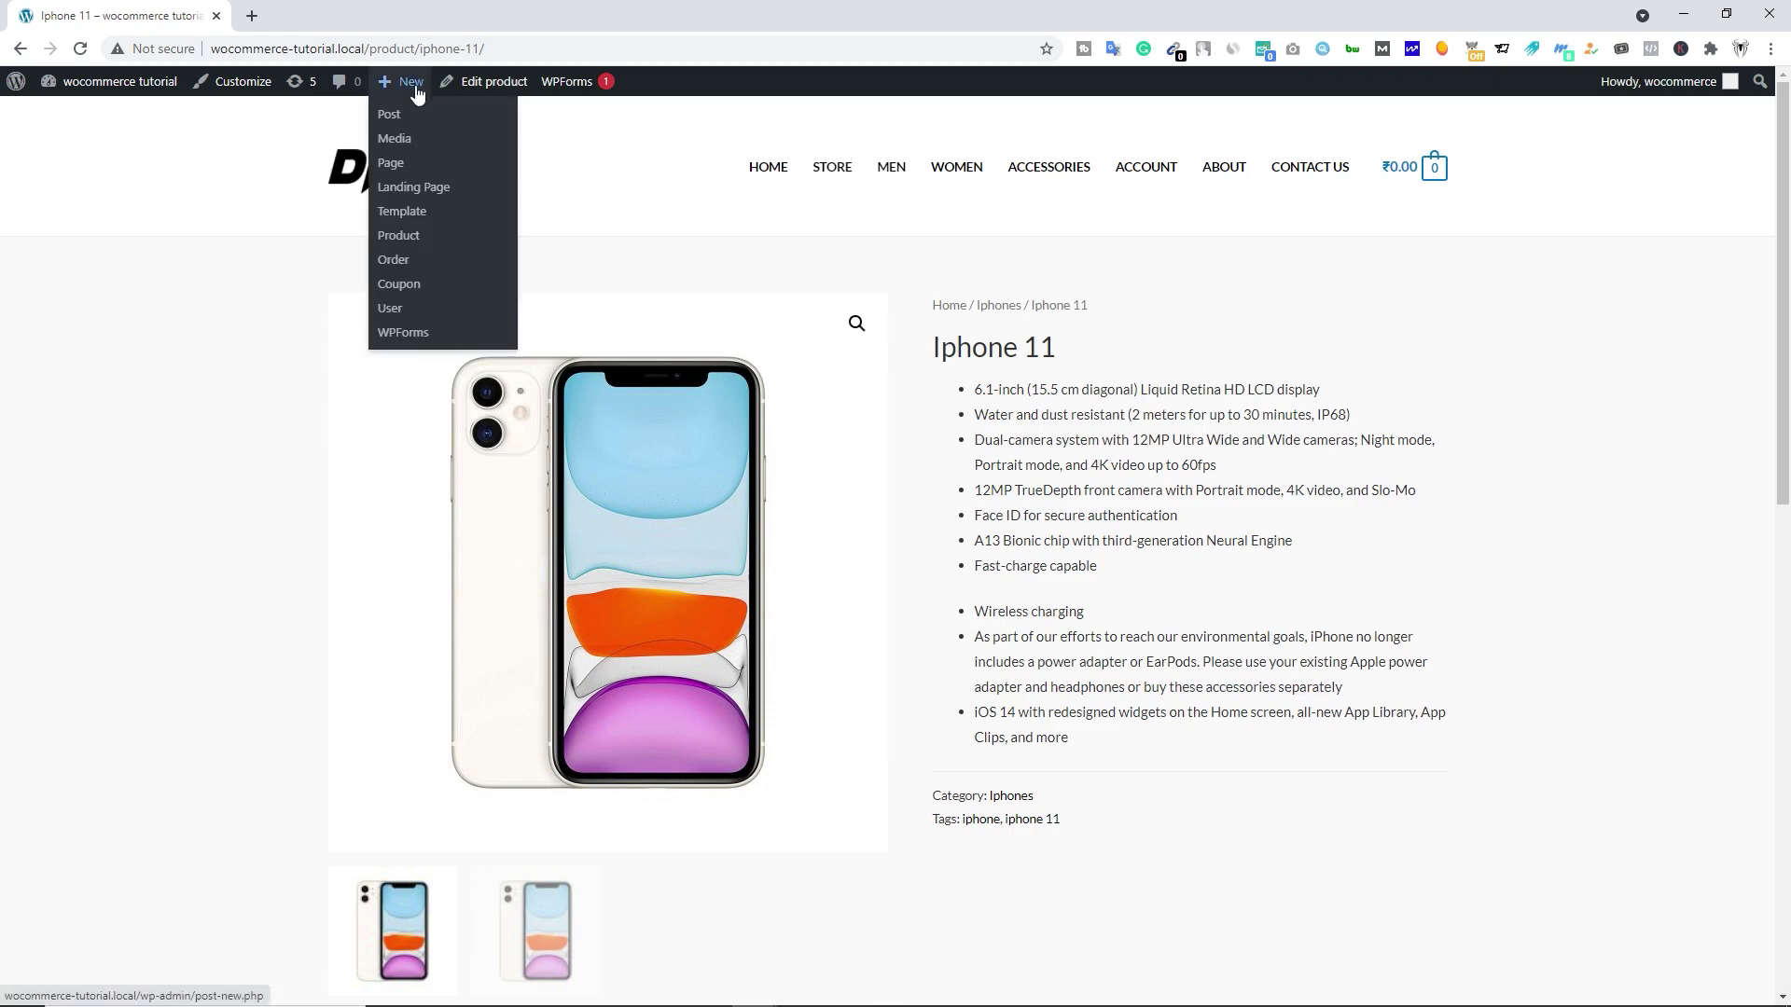
{"action": "left_click", "coordinate": [411, 243]}
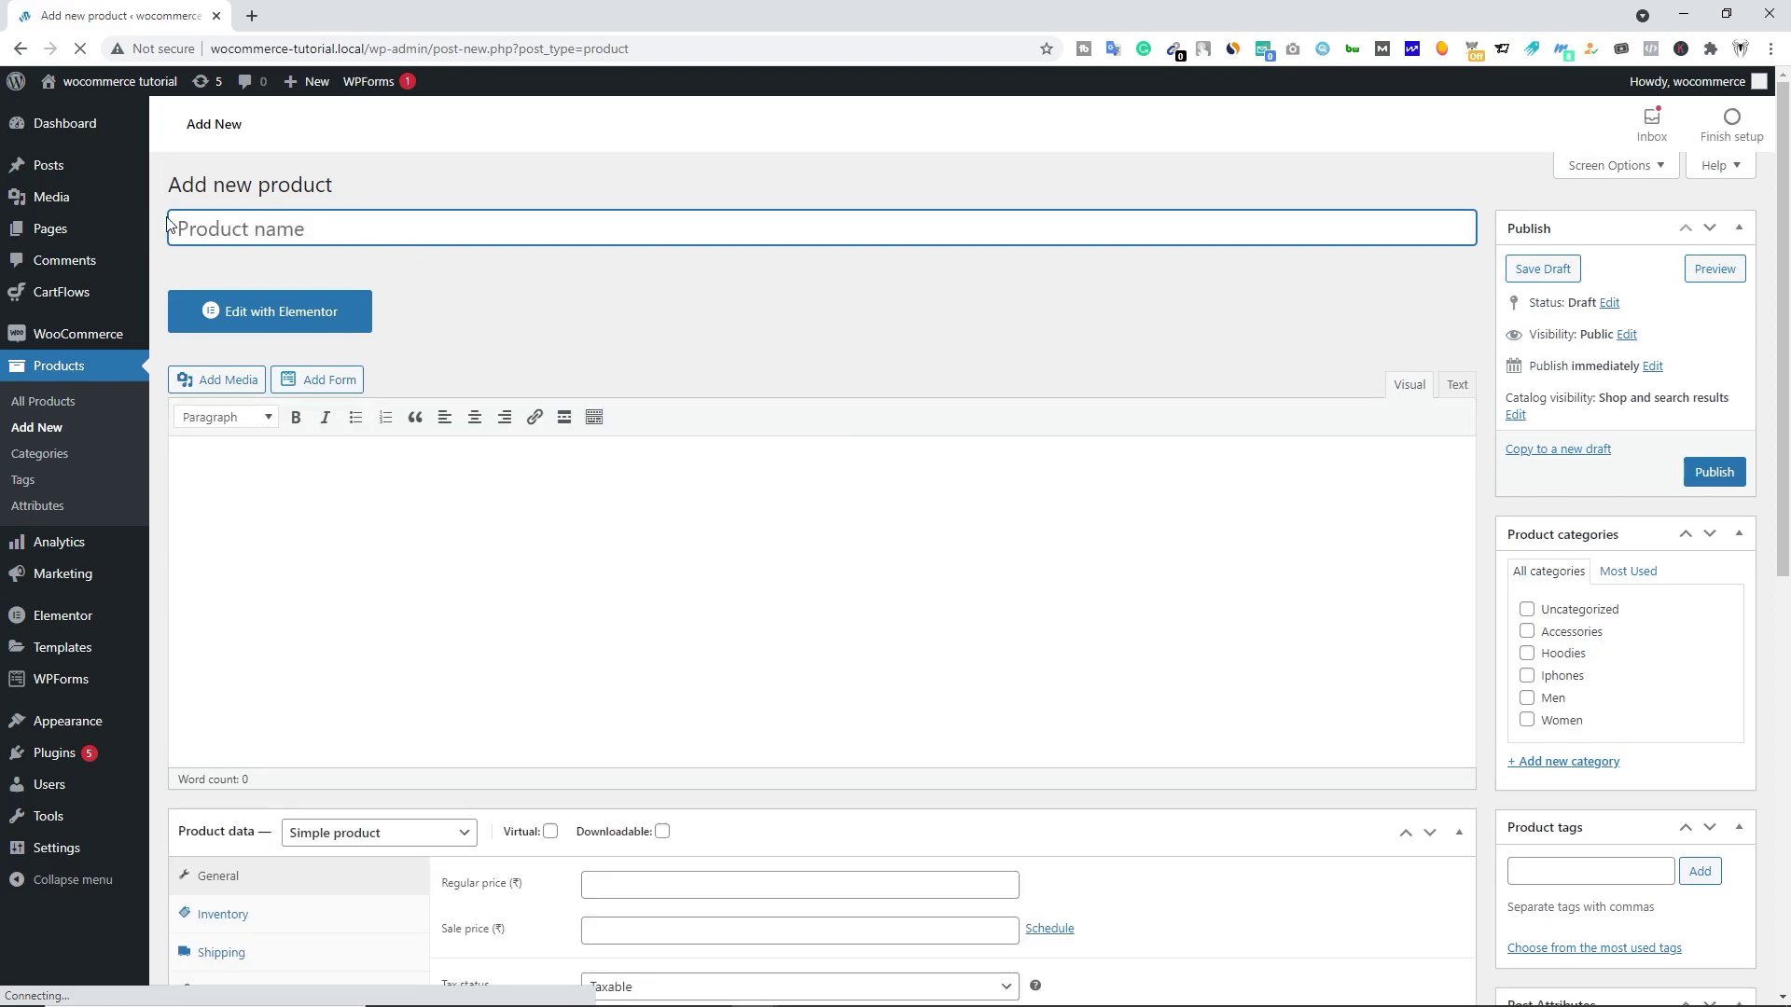
{"action": "type", "text": "64 gigabyte"}
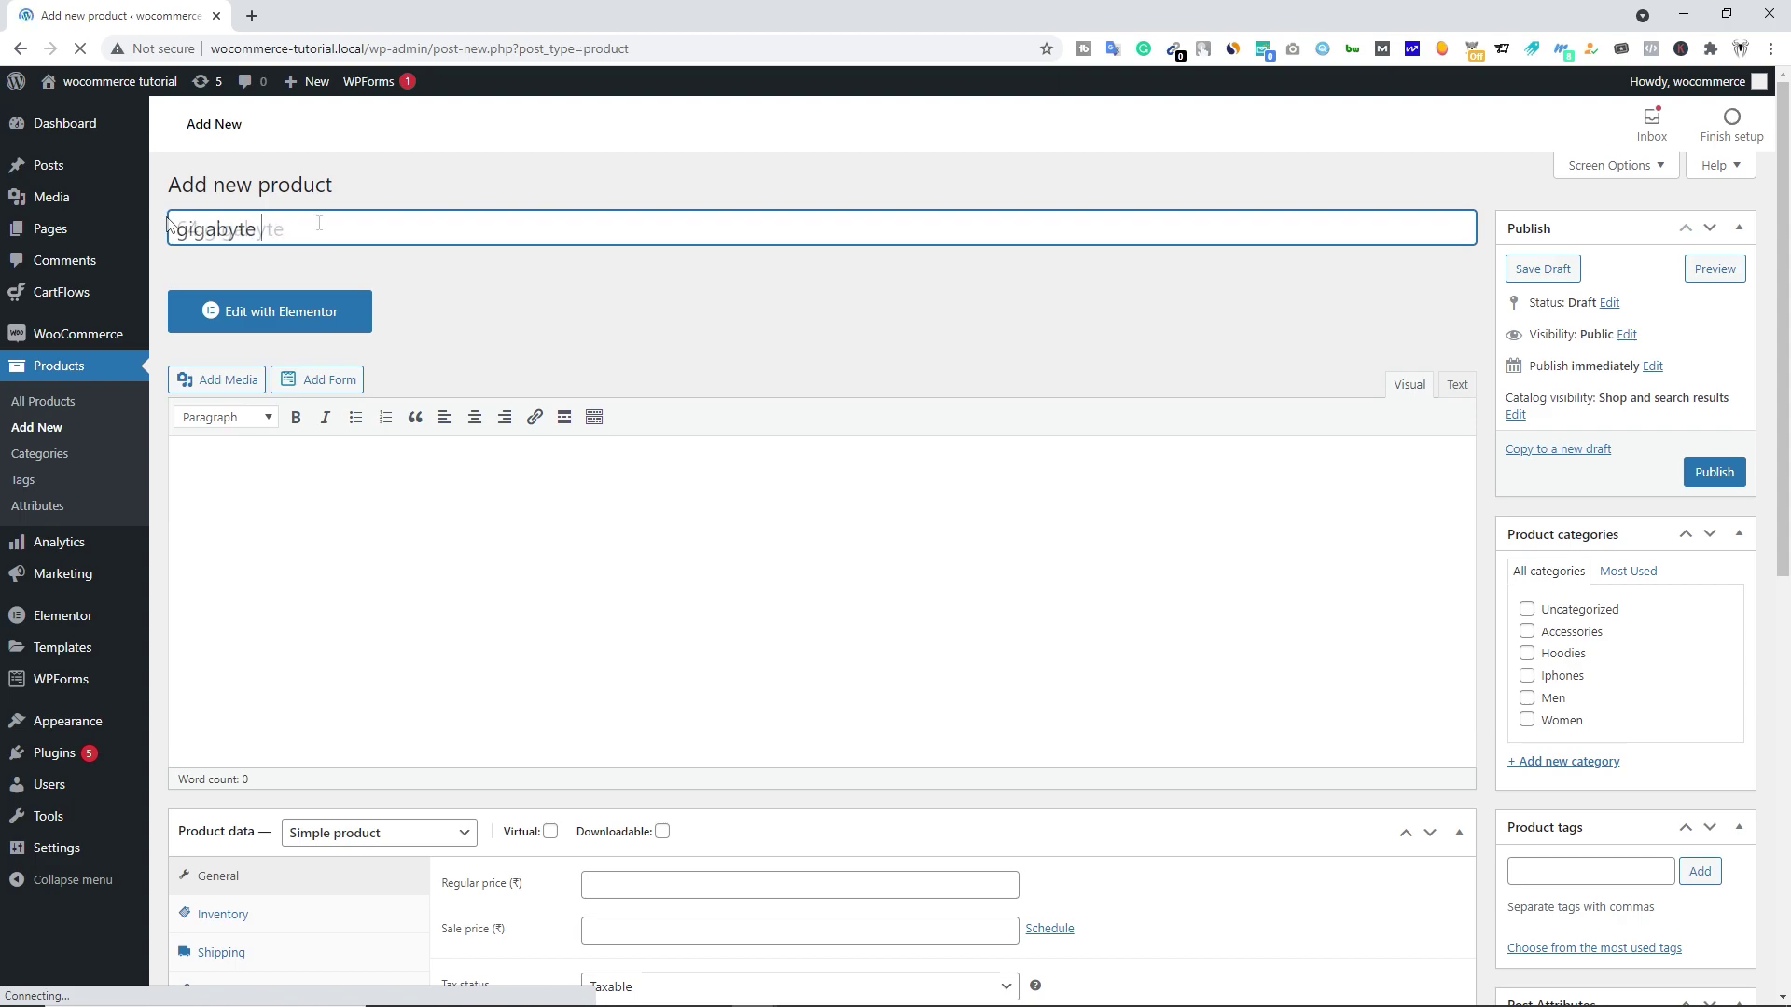
- Set the regular price of the simple product to 65000
{"action": "scroll", "coordinate": [398, 381], "scroll_direction": "down", "scroll_amount": 3}
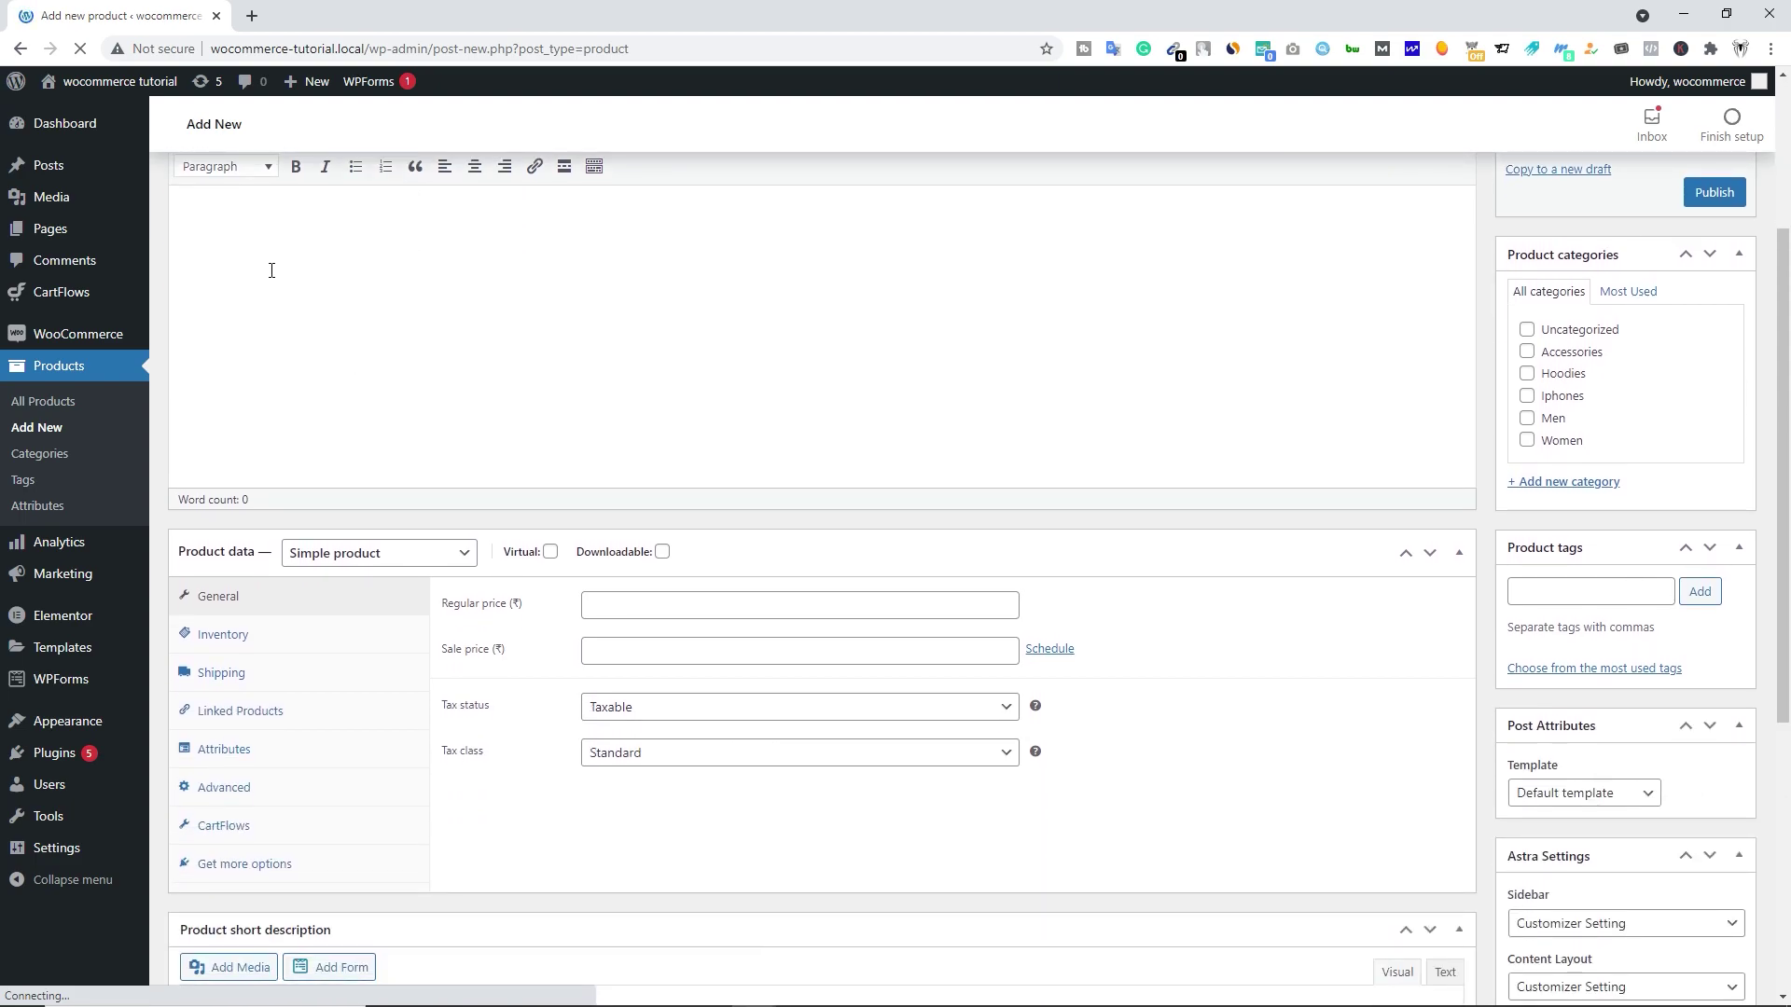
{"action": "scroll", "coordinate": [271, 270], "scroll_direction": "down", "scroll_amount": 5}
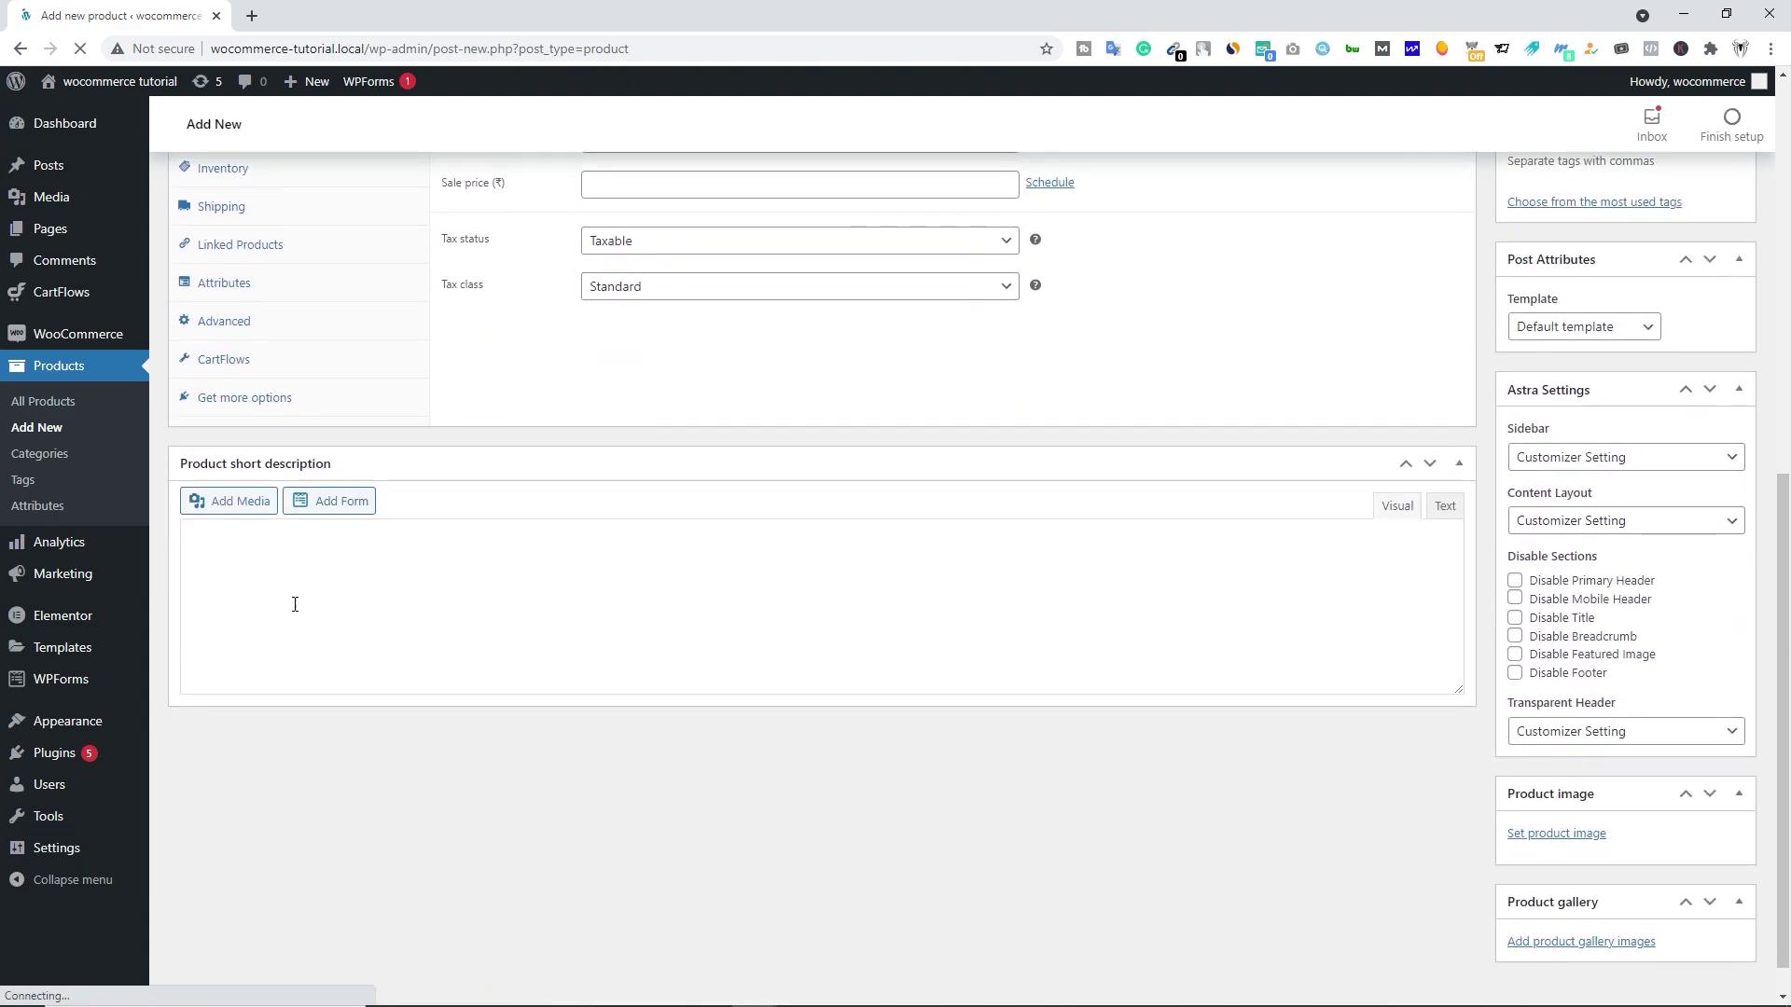
{"action": "scroll", "coordinate": [316, 572], "scroll_direction": "up", "scroll_amount": 3}
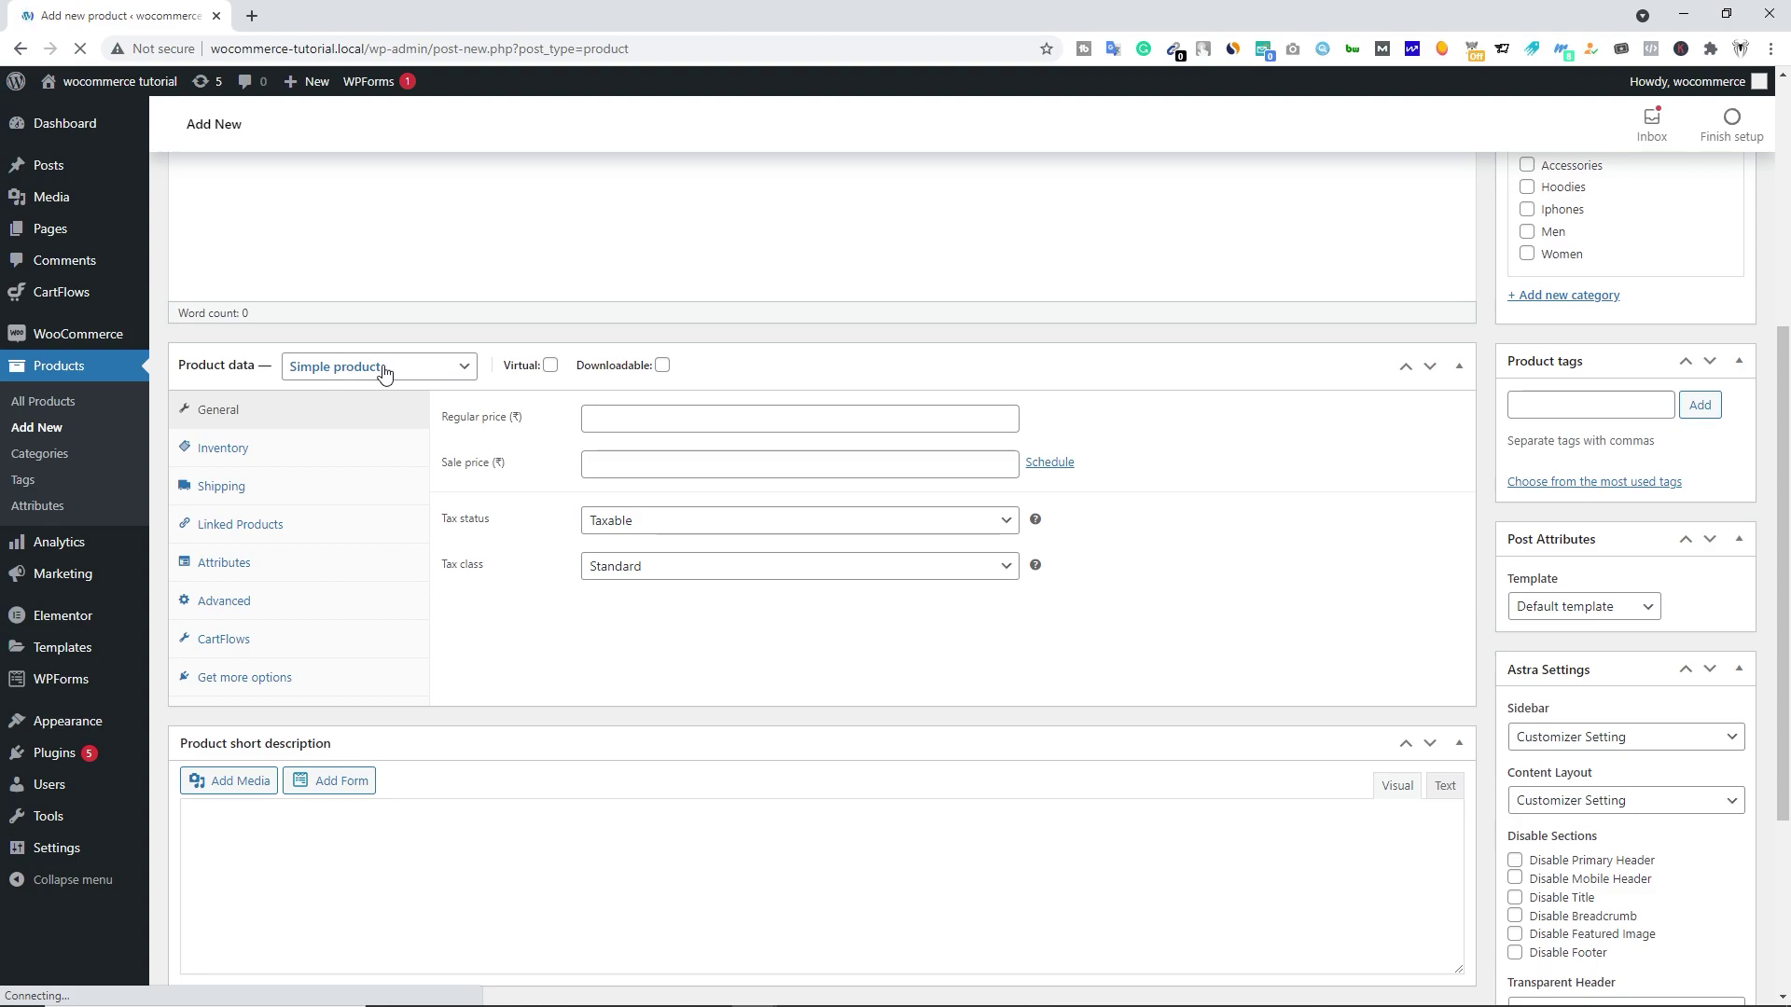
{"action": "left_click", "coordinate": [601, 419]}
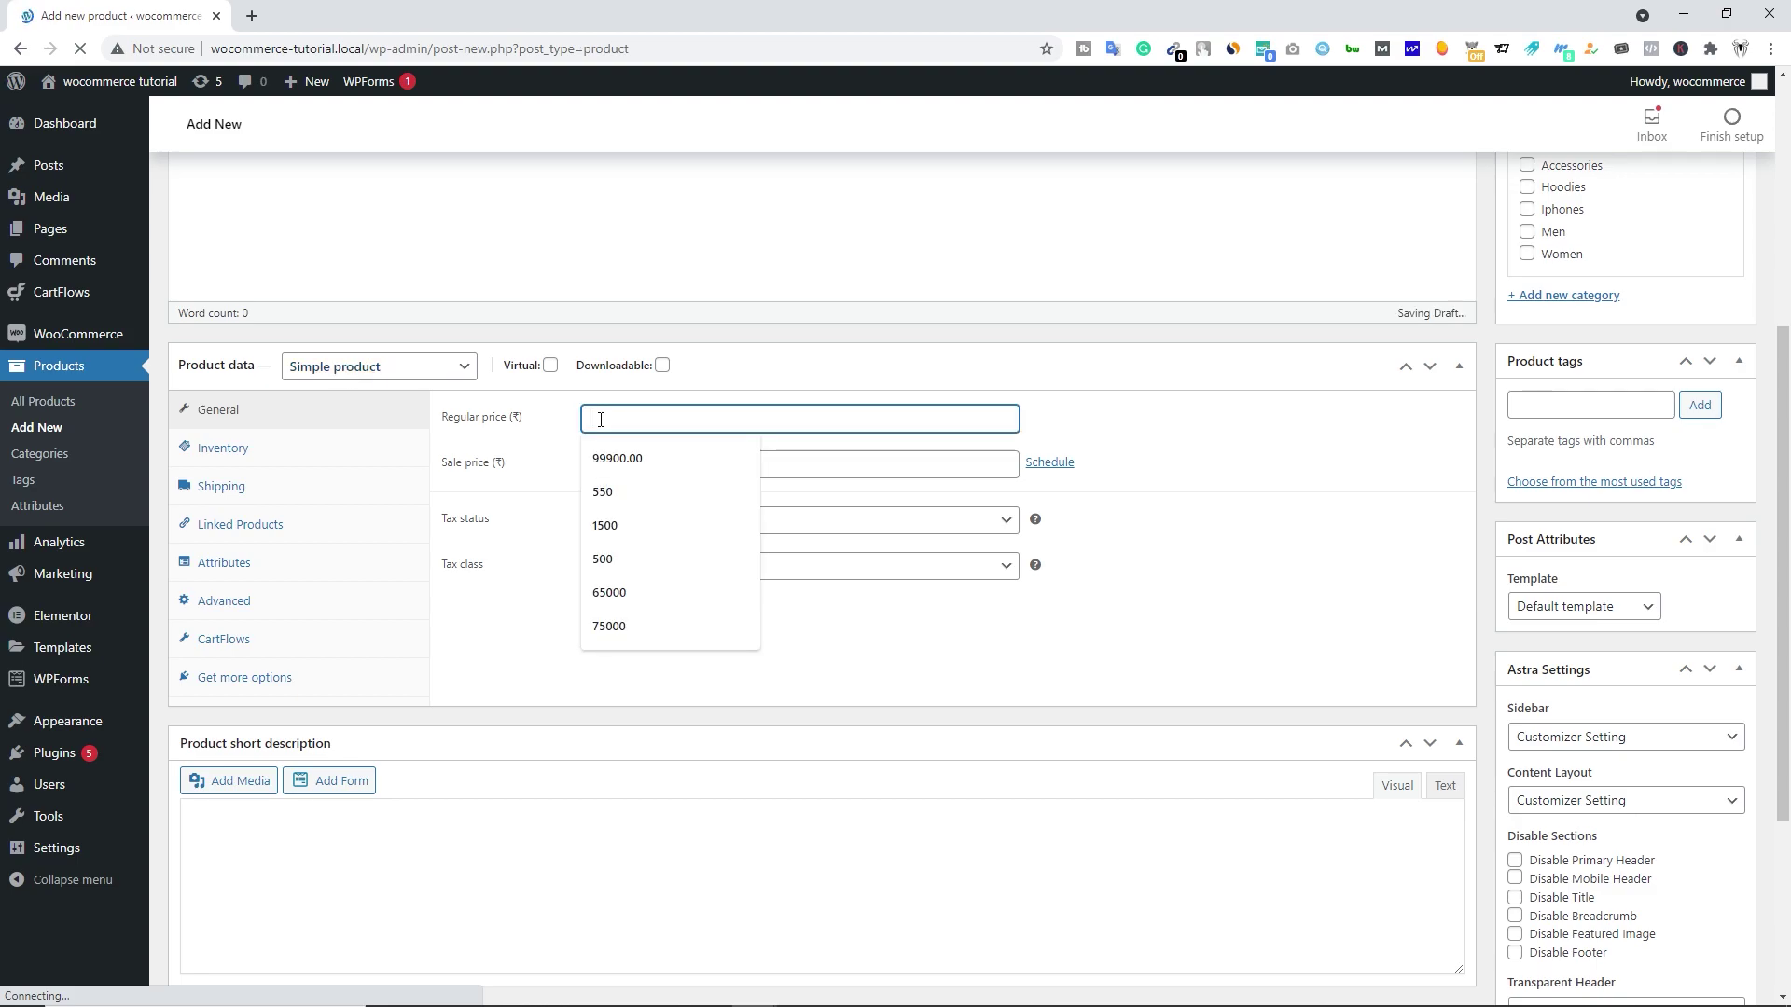
{"action": "key", "text": "Escape"}
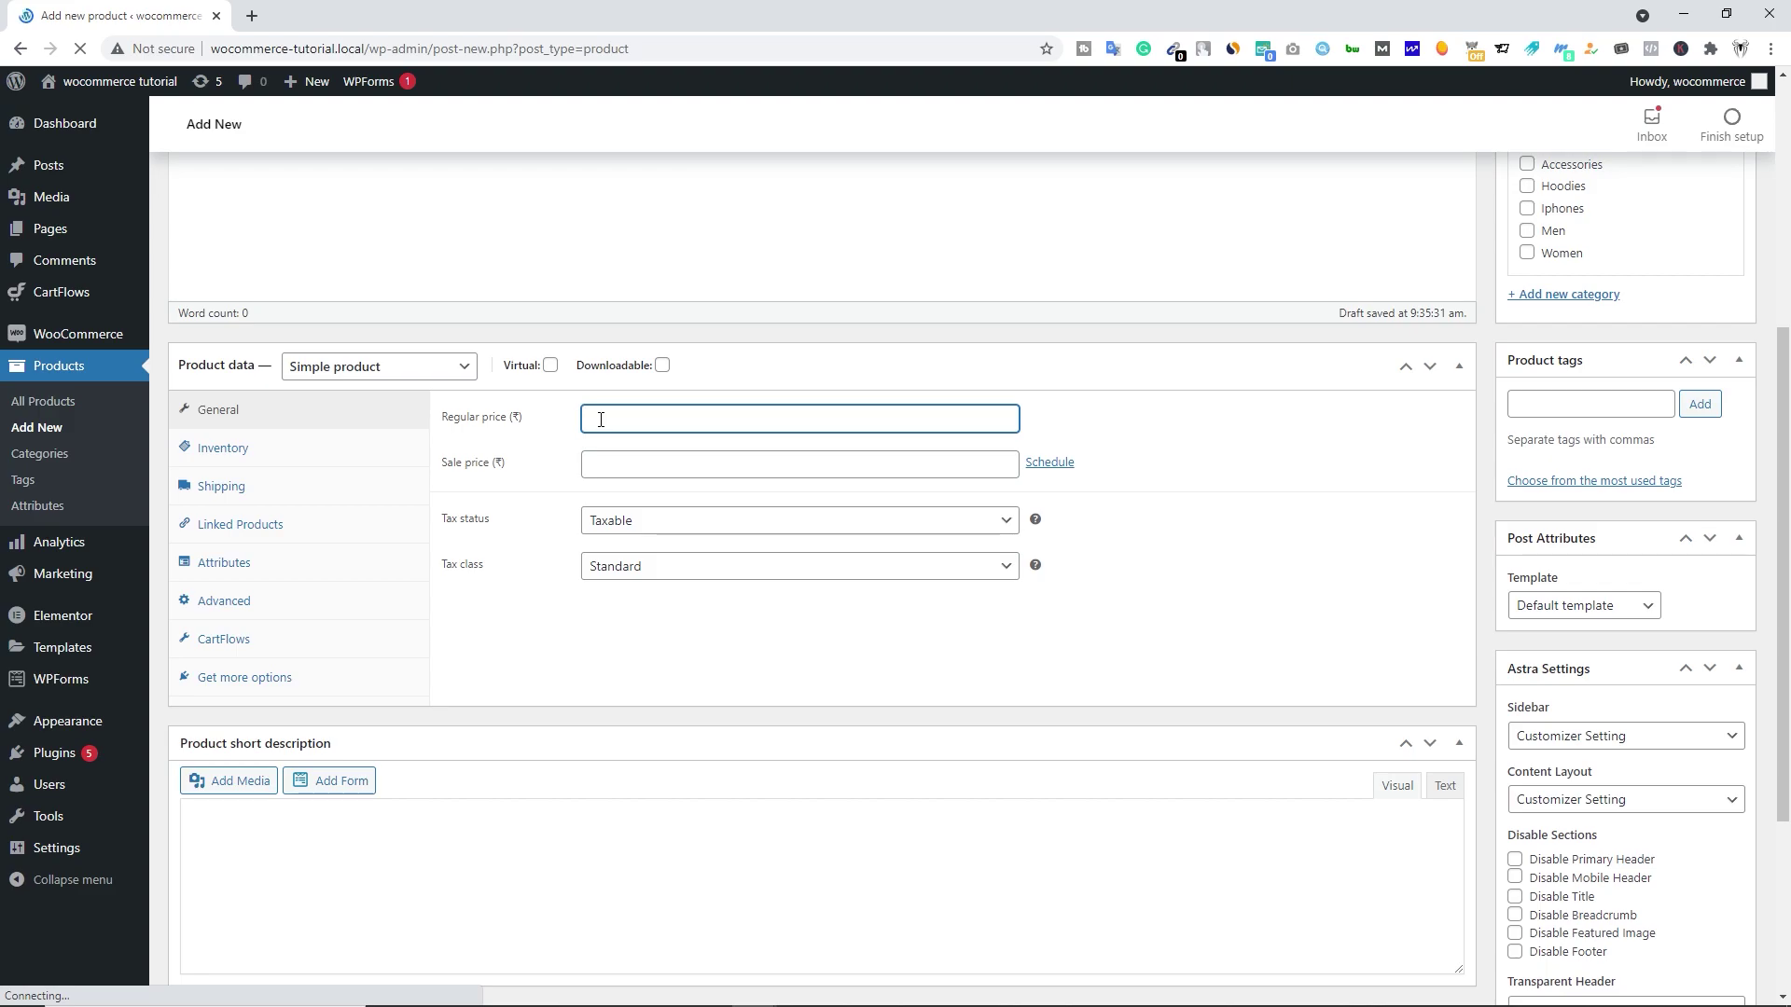
{"action": "type", "text": "6"}
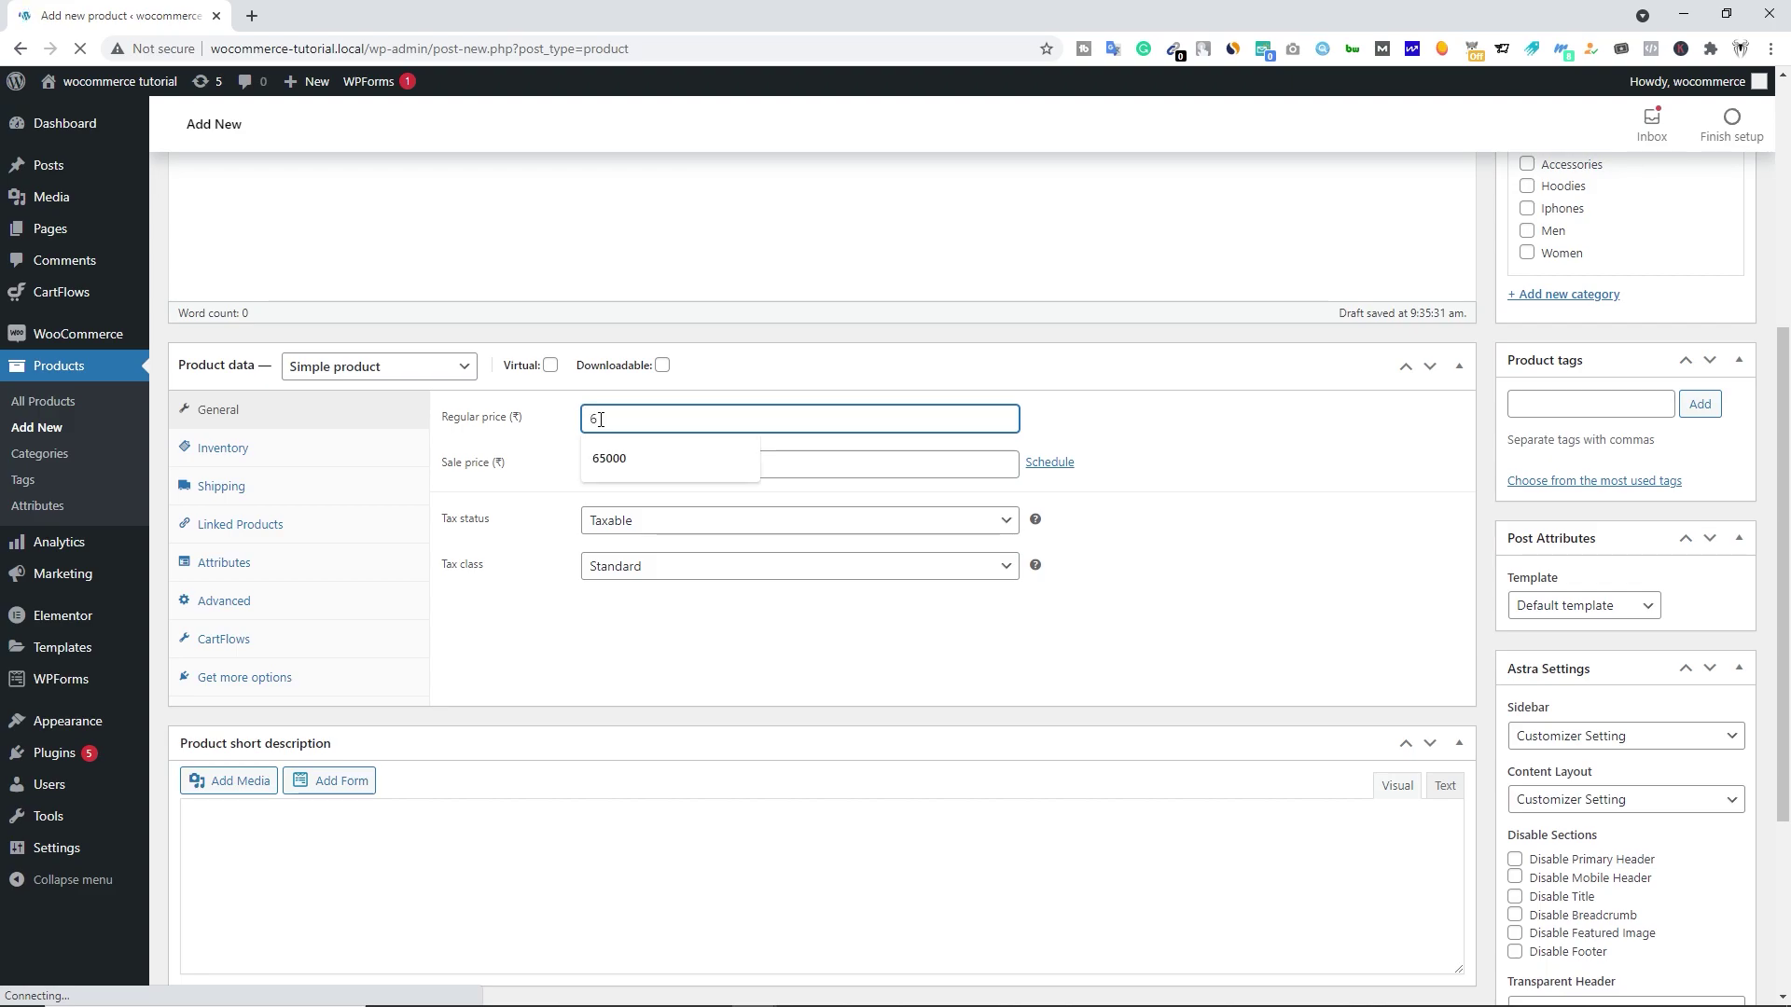
{"action": "type", "text": "5000"}
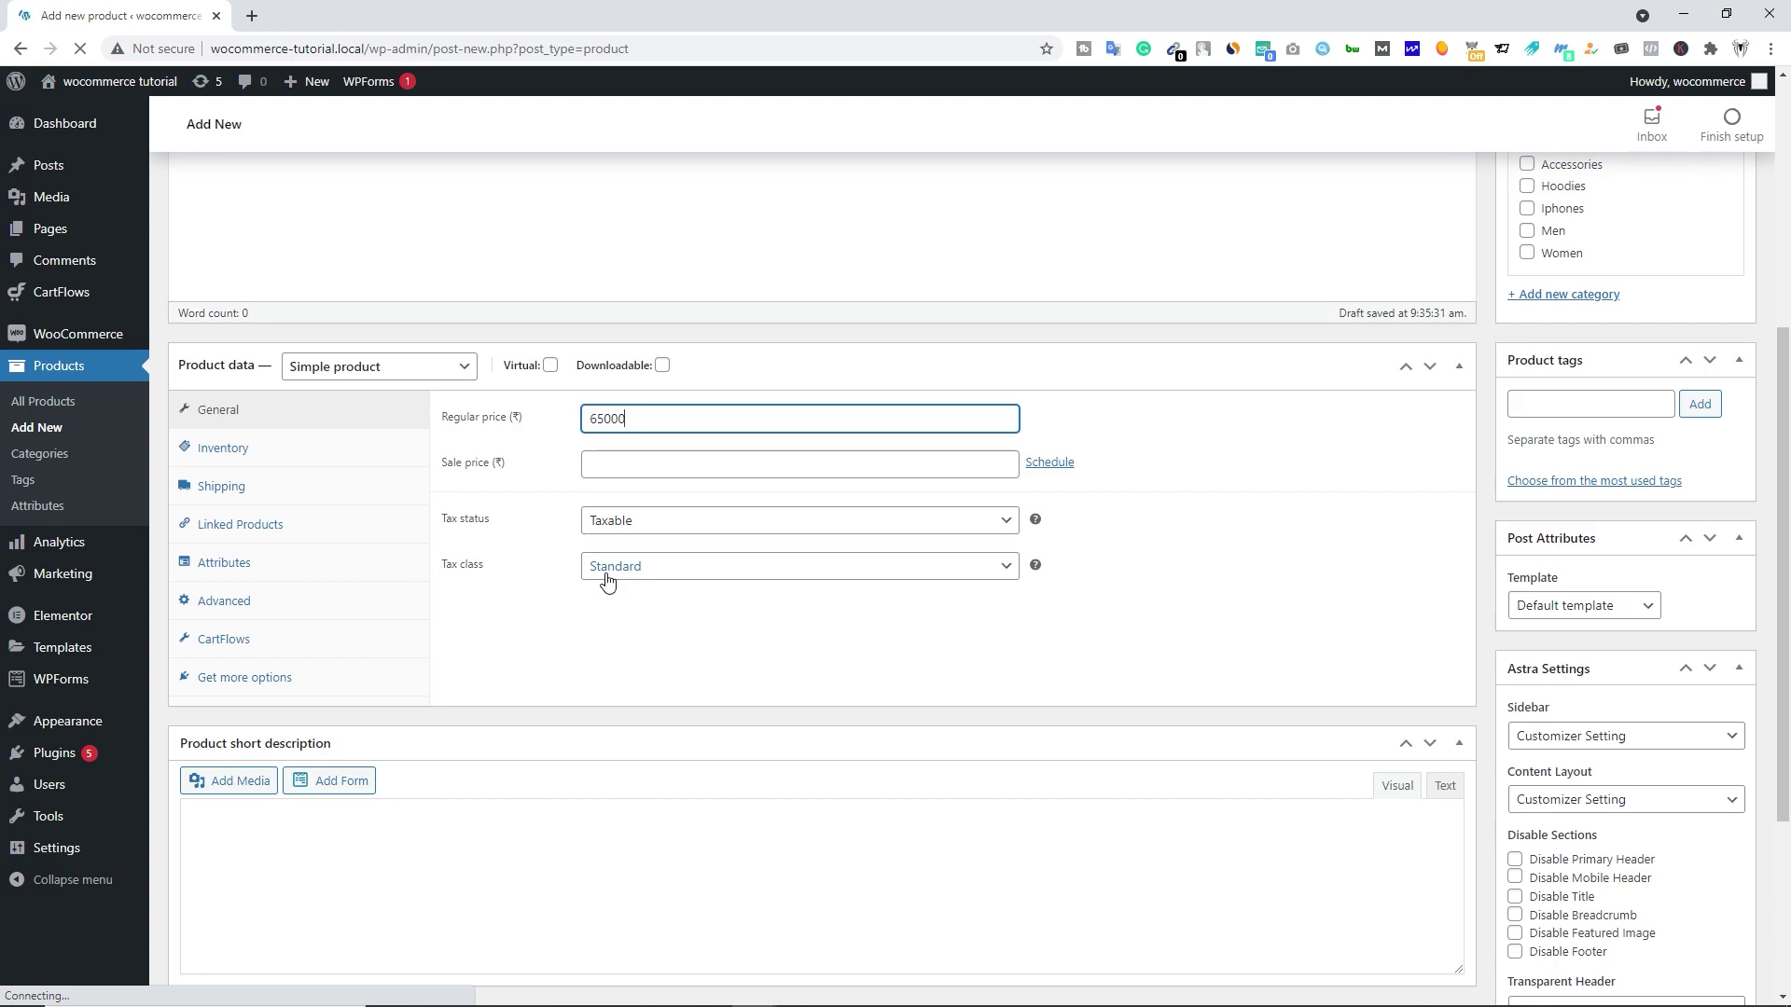
- Check the product's inventory options and set its shipping weight to 500 g
{"action": "left_click", "coordinate": [261, 452]}
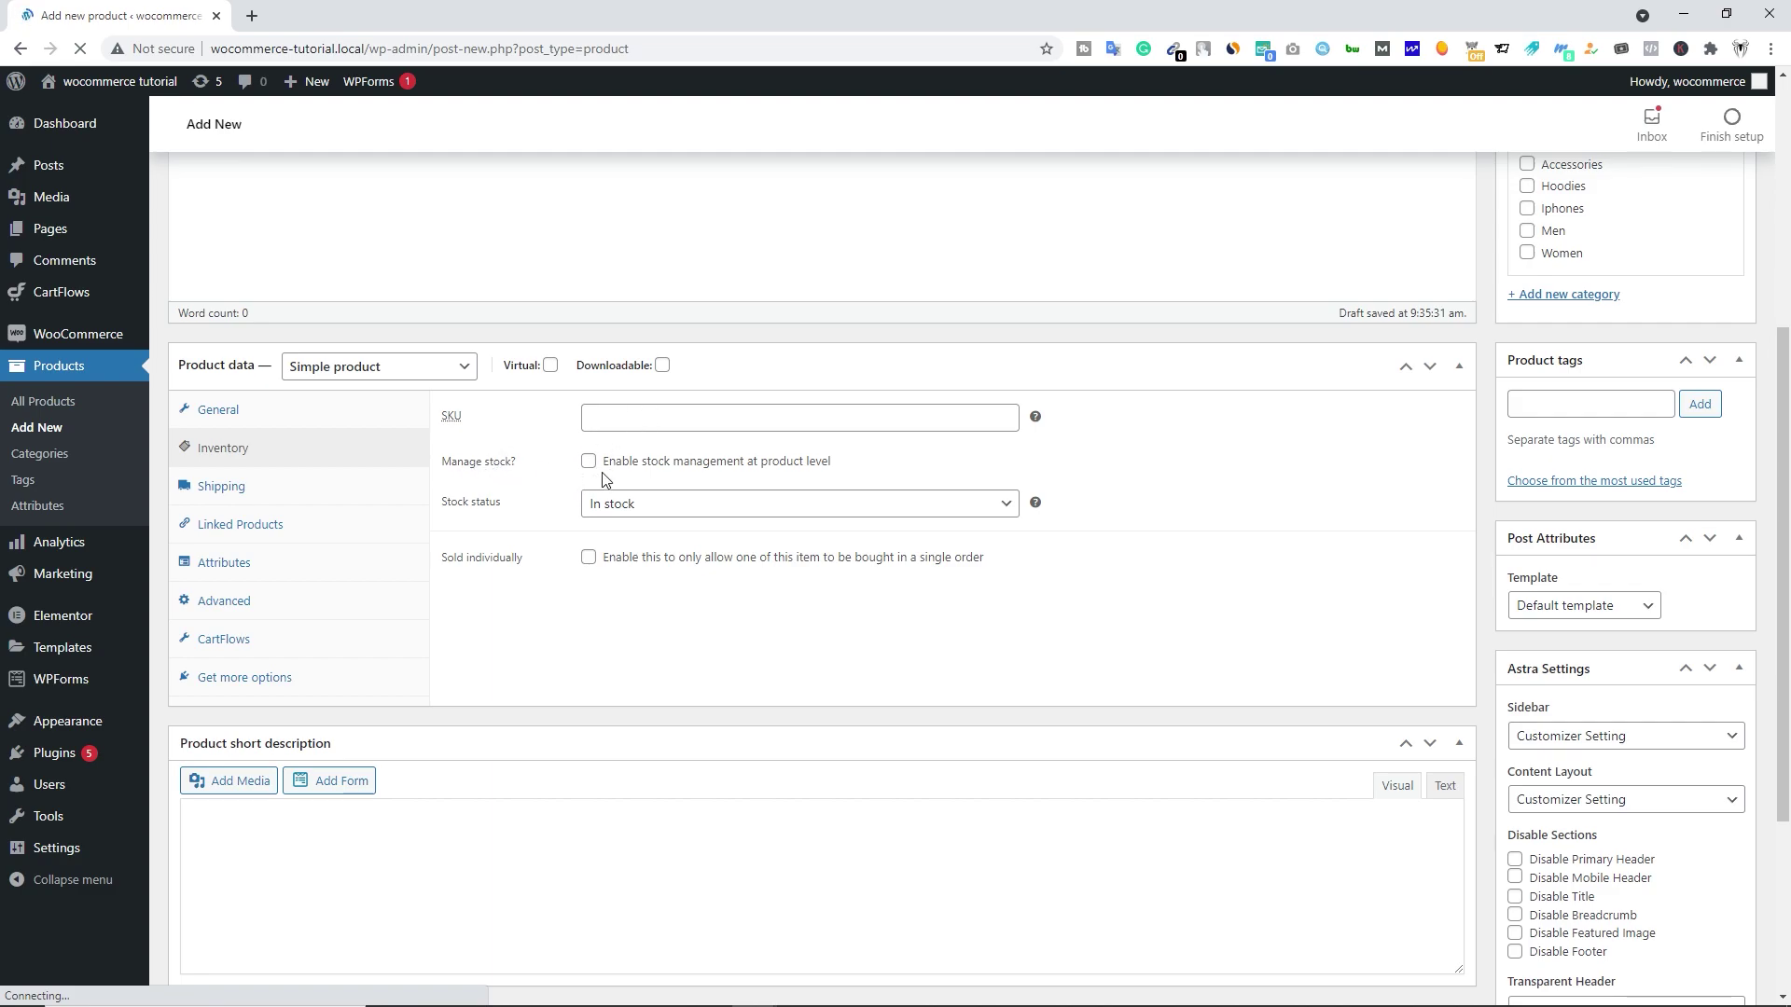
{"action": "left_click", "coordinate": [310, 485]}
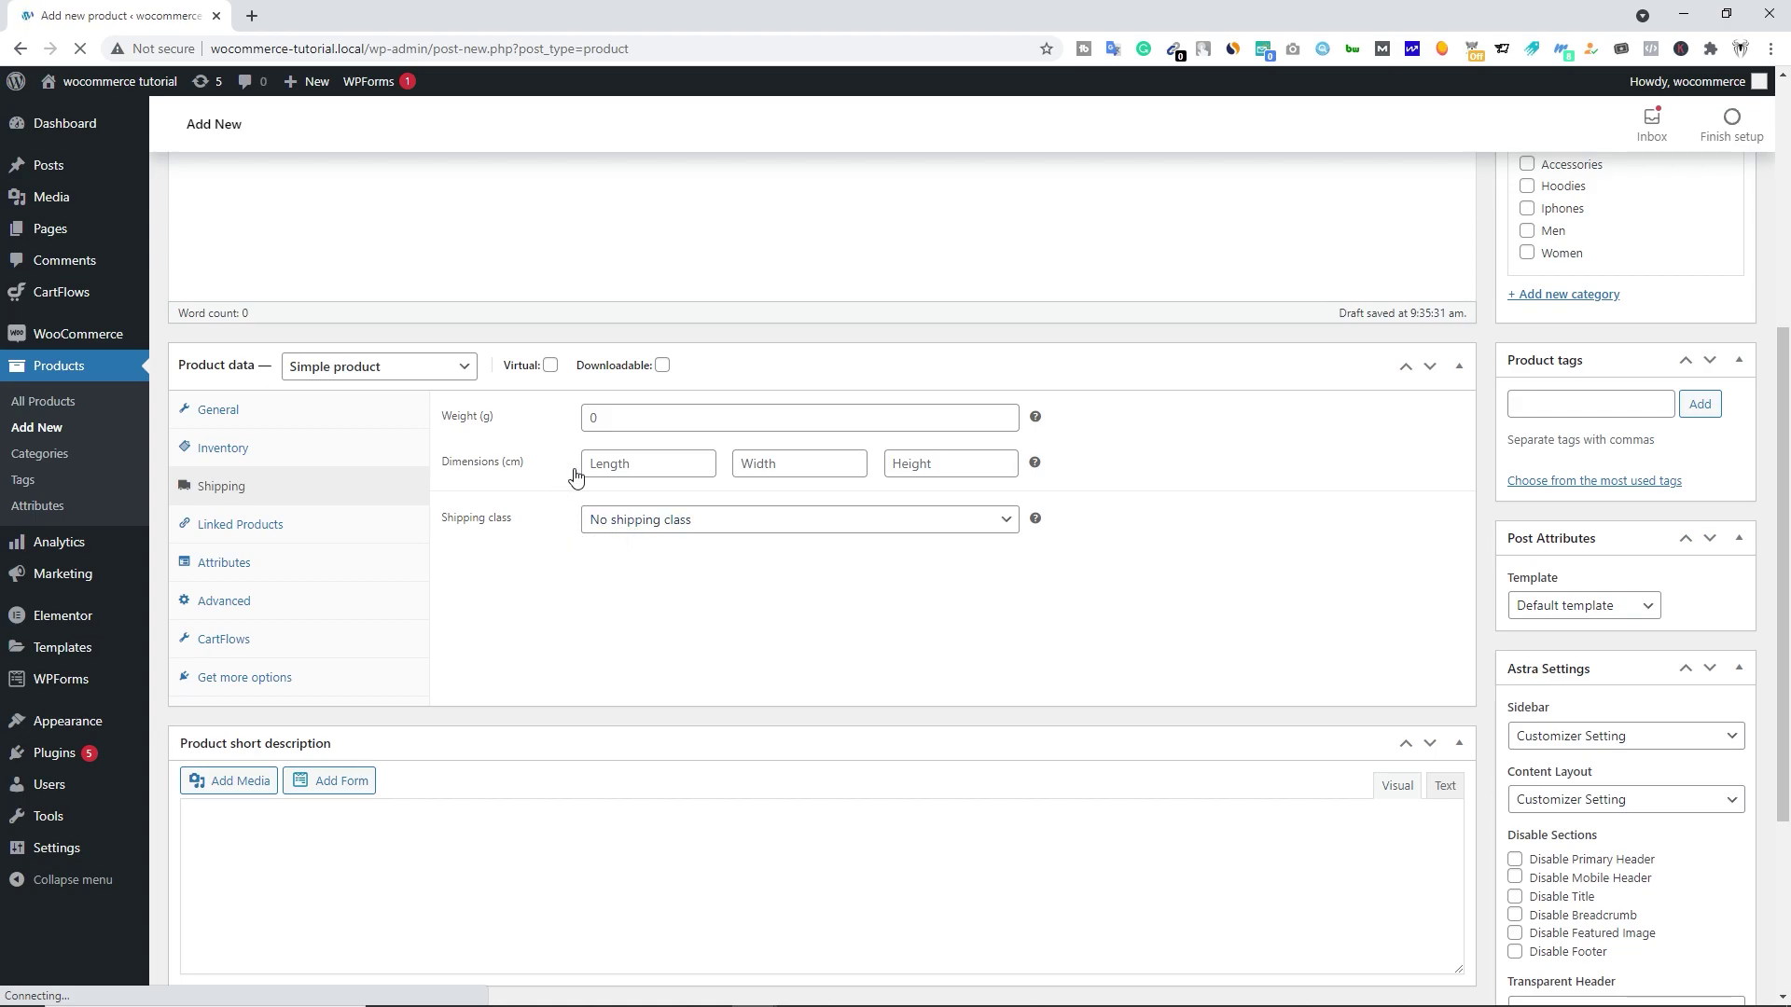
{"action": "left_click", "coordinate": [601, 418]}
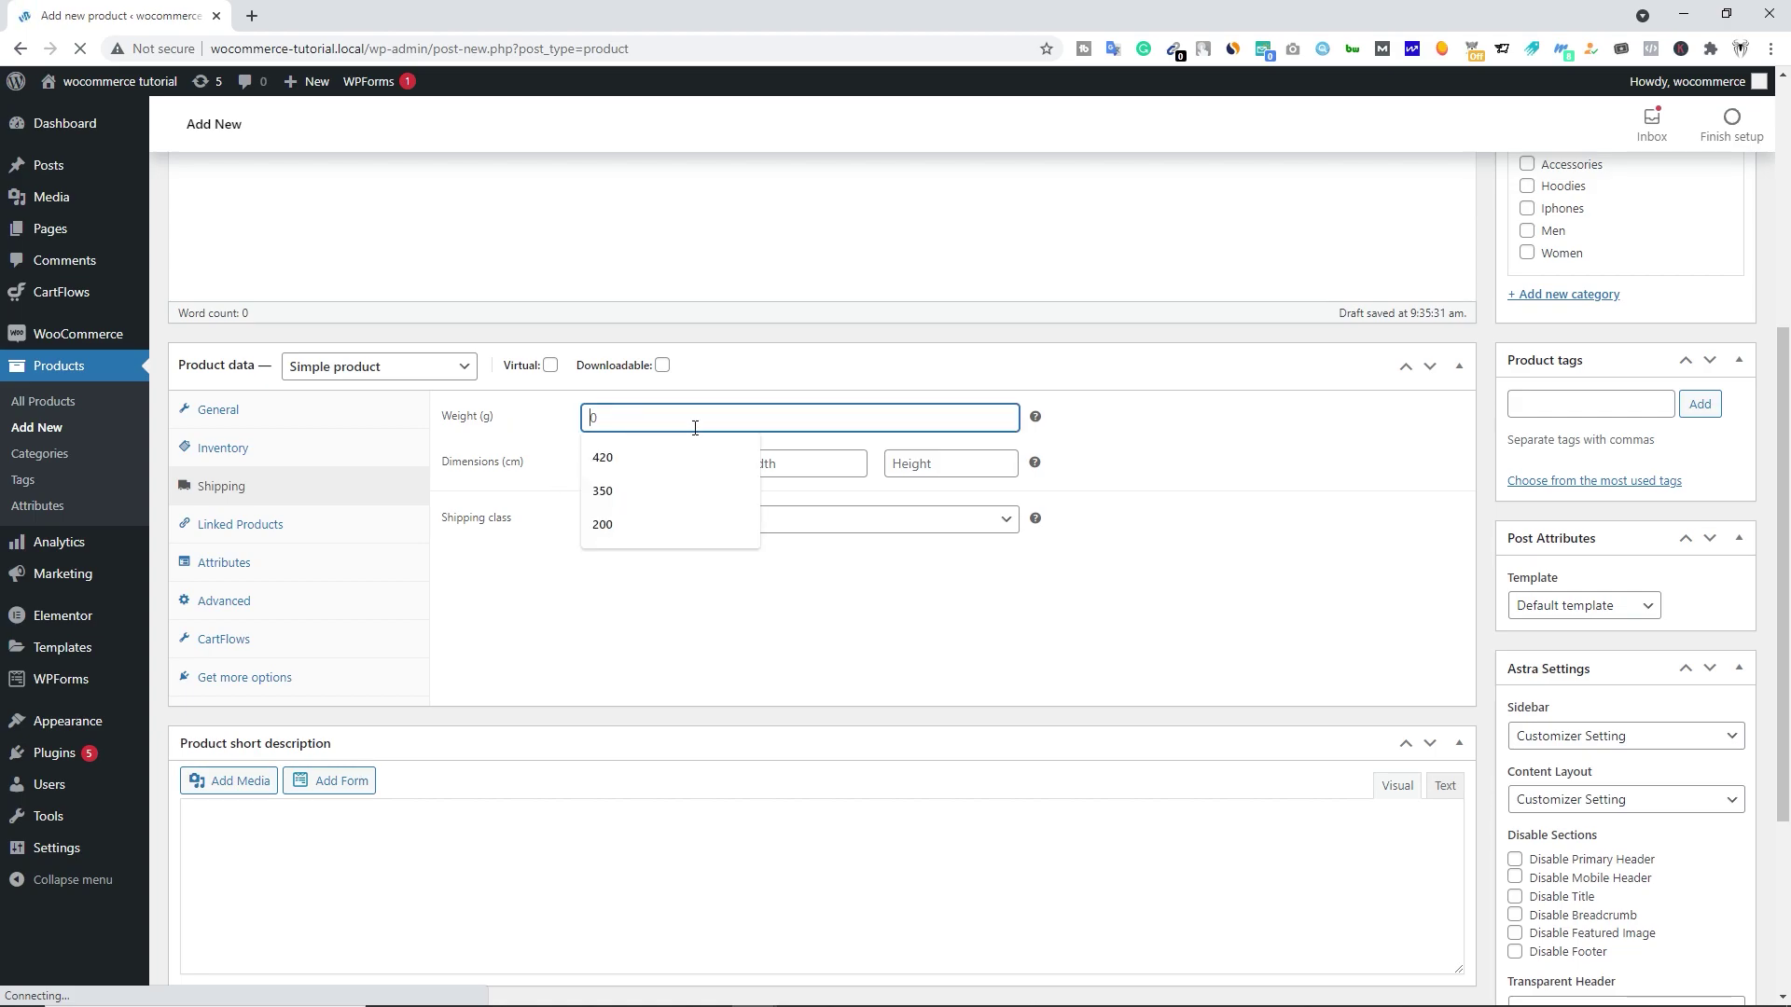
{"action": "type", "text": "500"}
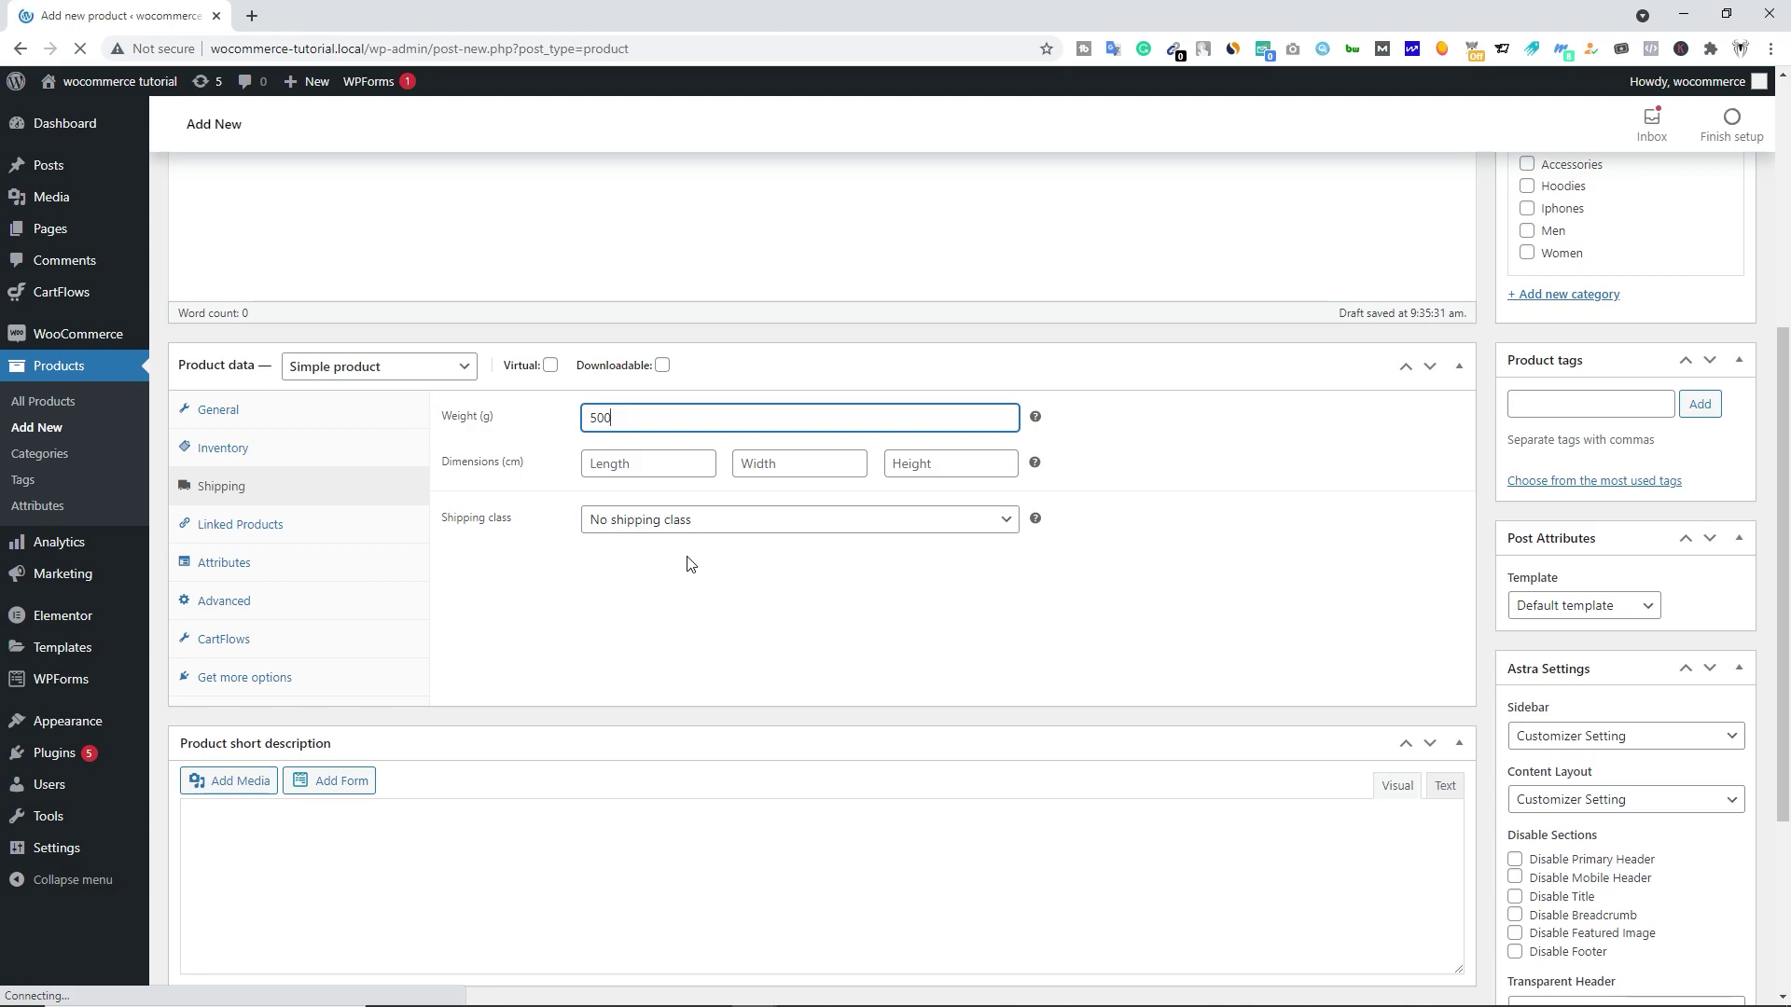
{"action": "scroll", "coordinate": [982, 568], "scroll_direction": "down", "scroll_amount": 3}
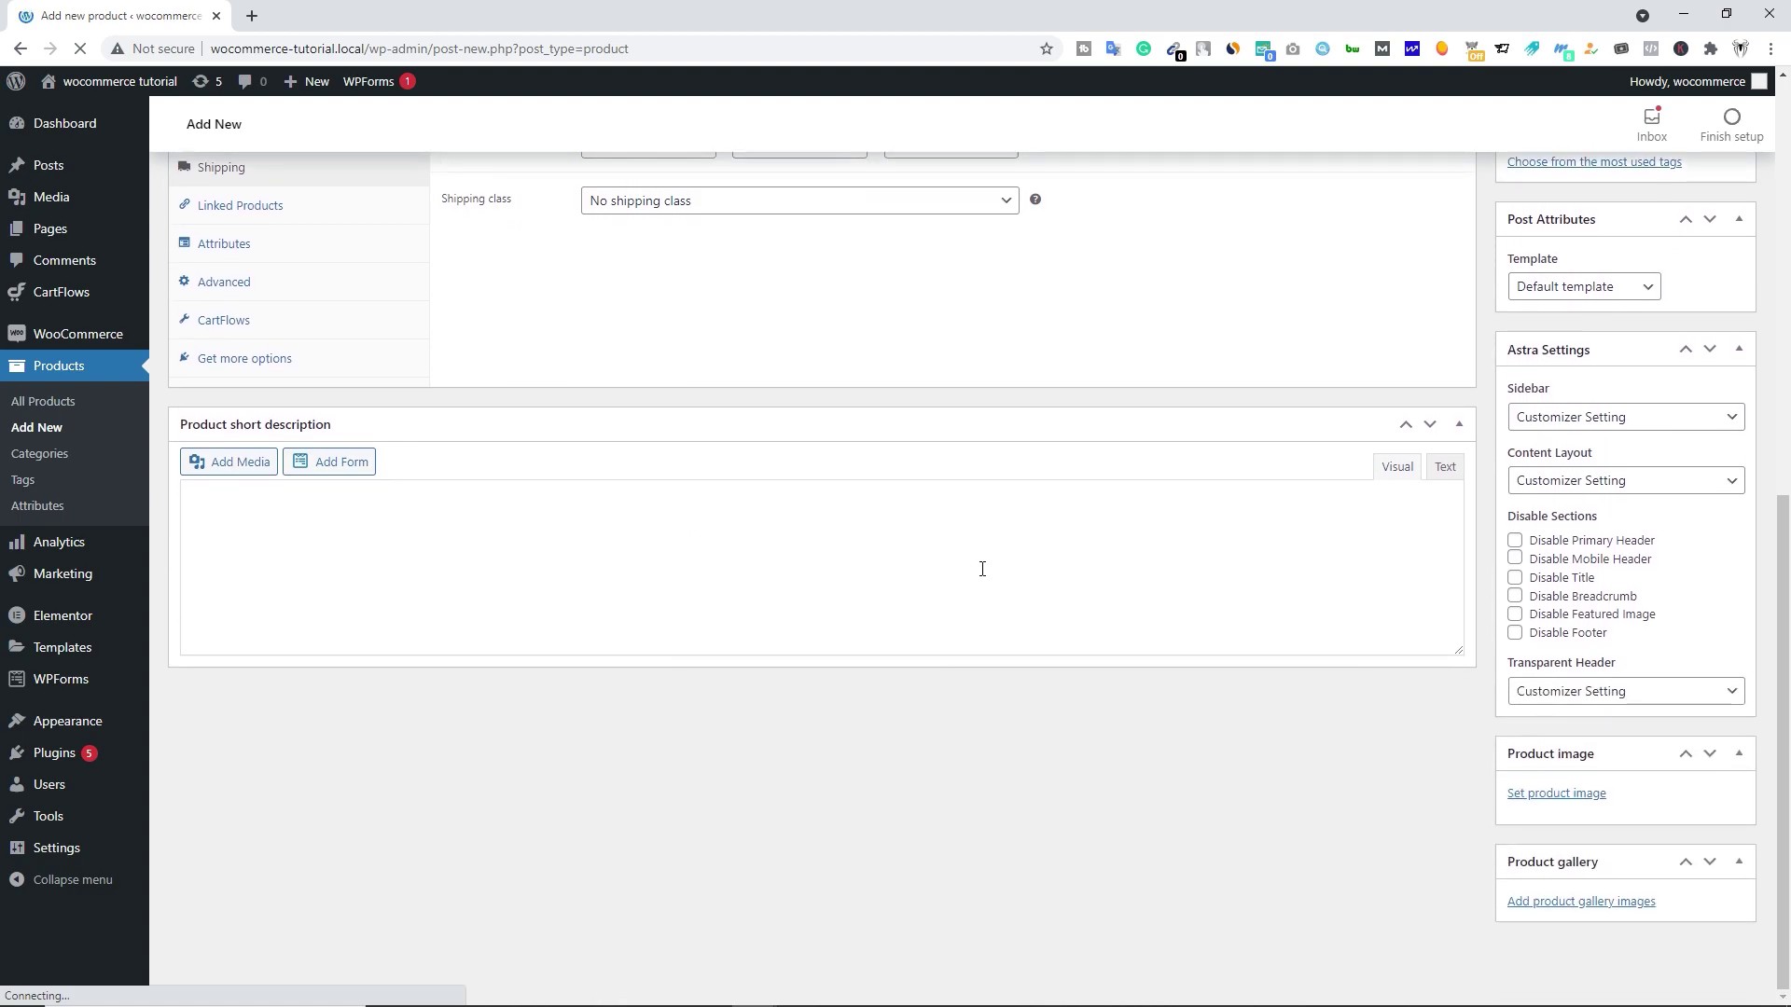
- Set the white iPhone picture from the media library as the 64 gigabyte product's image and assign the Iphones category
{"action": "left_click", "coordinate": [1557, 794]}
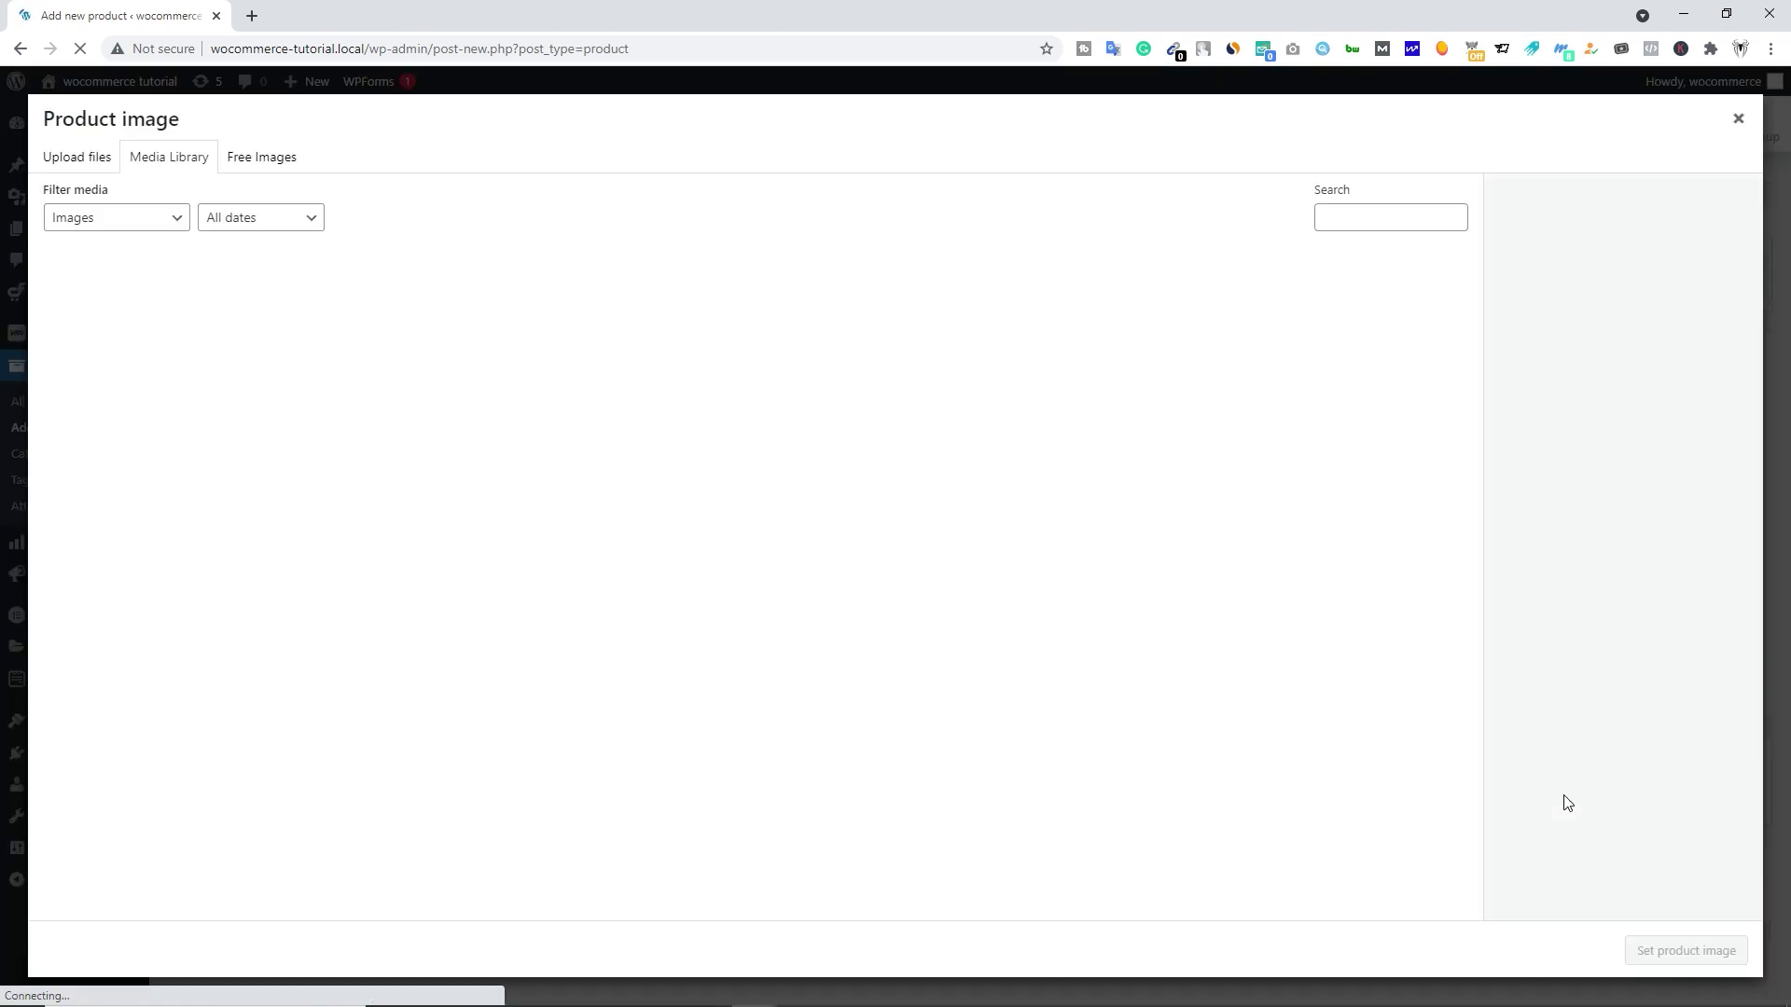
{"action": "left_click", "coordinate": [93, 317]}
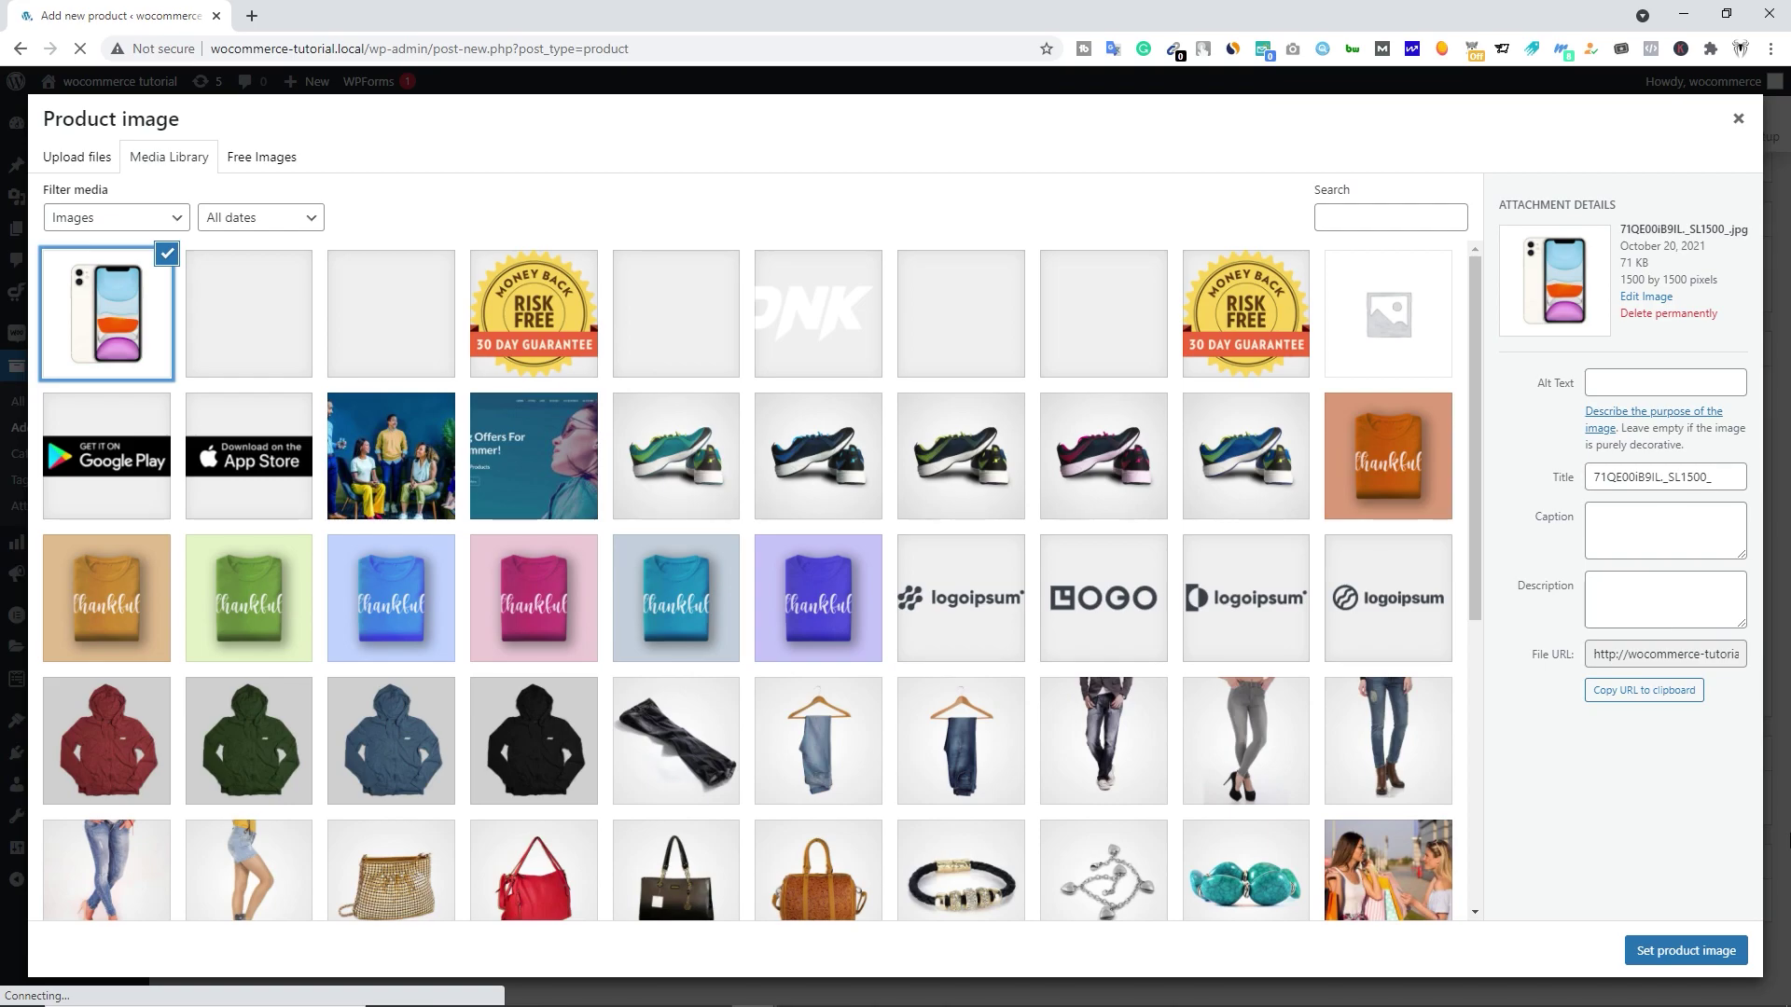
{"action": "left_click", "coordinate": [1670, 949]}
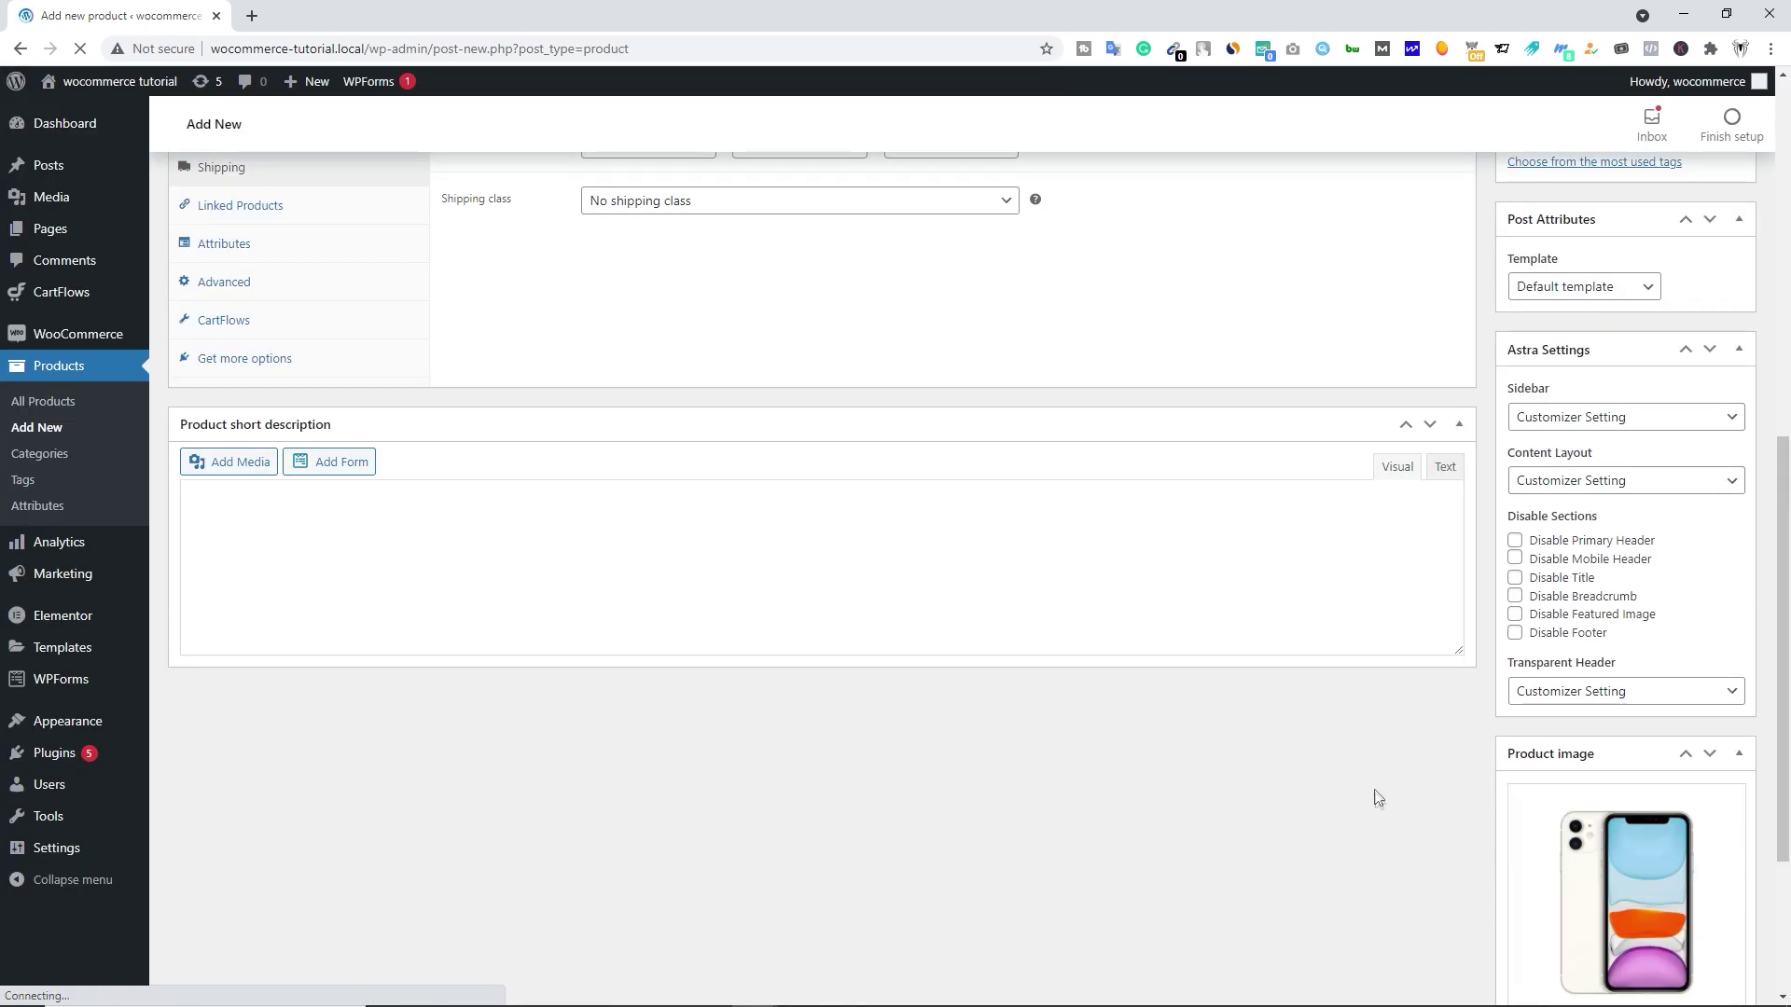
{"action": "scroll", "coordinate": [1375, 798], "scroll_direction": "up", "scroll_amount": 3}
{"action": "scroll", "coordinate": [1388, 797], "scroll_direction": "up", "scroll_amount": 4}
{"action": "left_click", "coordinate": [1553, 545]}
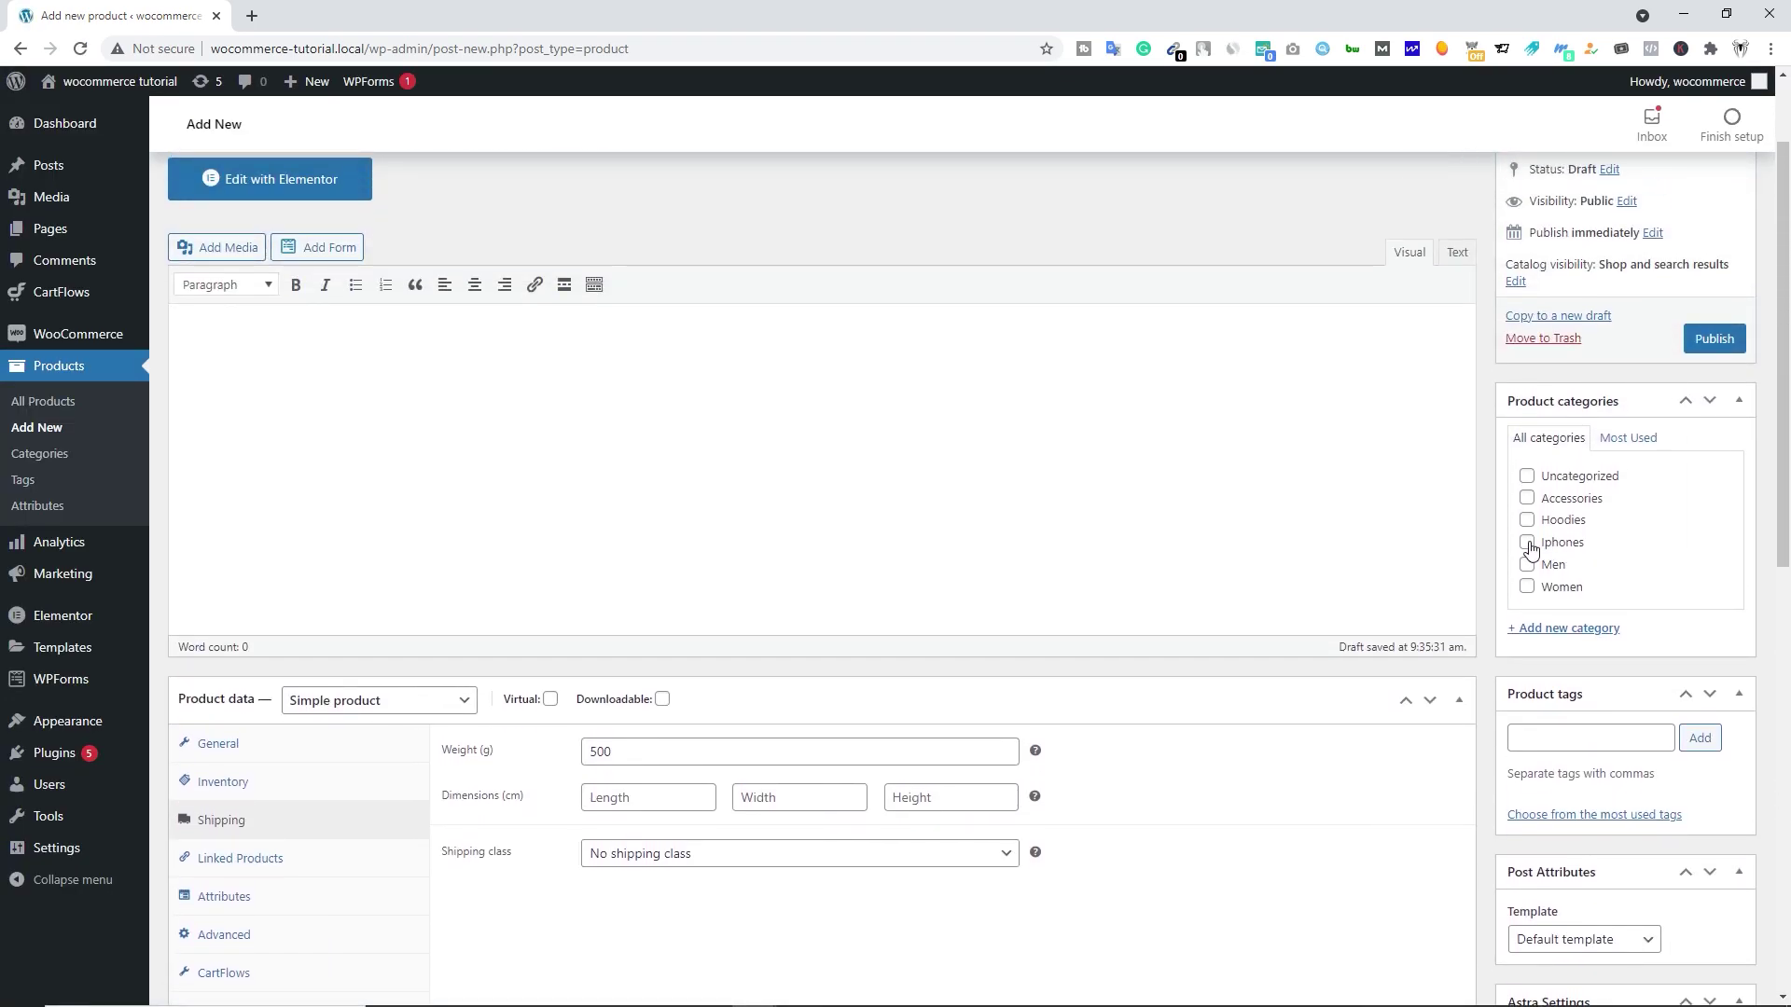
- Set the 64 gigabyte product's catalog visibility to Hidden and publish the product
{"action": "scroll", "coordinate": [1492, 539], "scroll_direction": "up", "scroll_amount": 2}
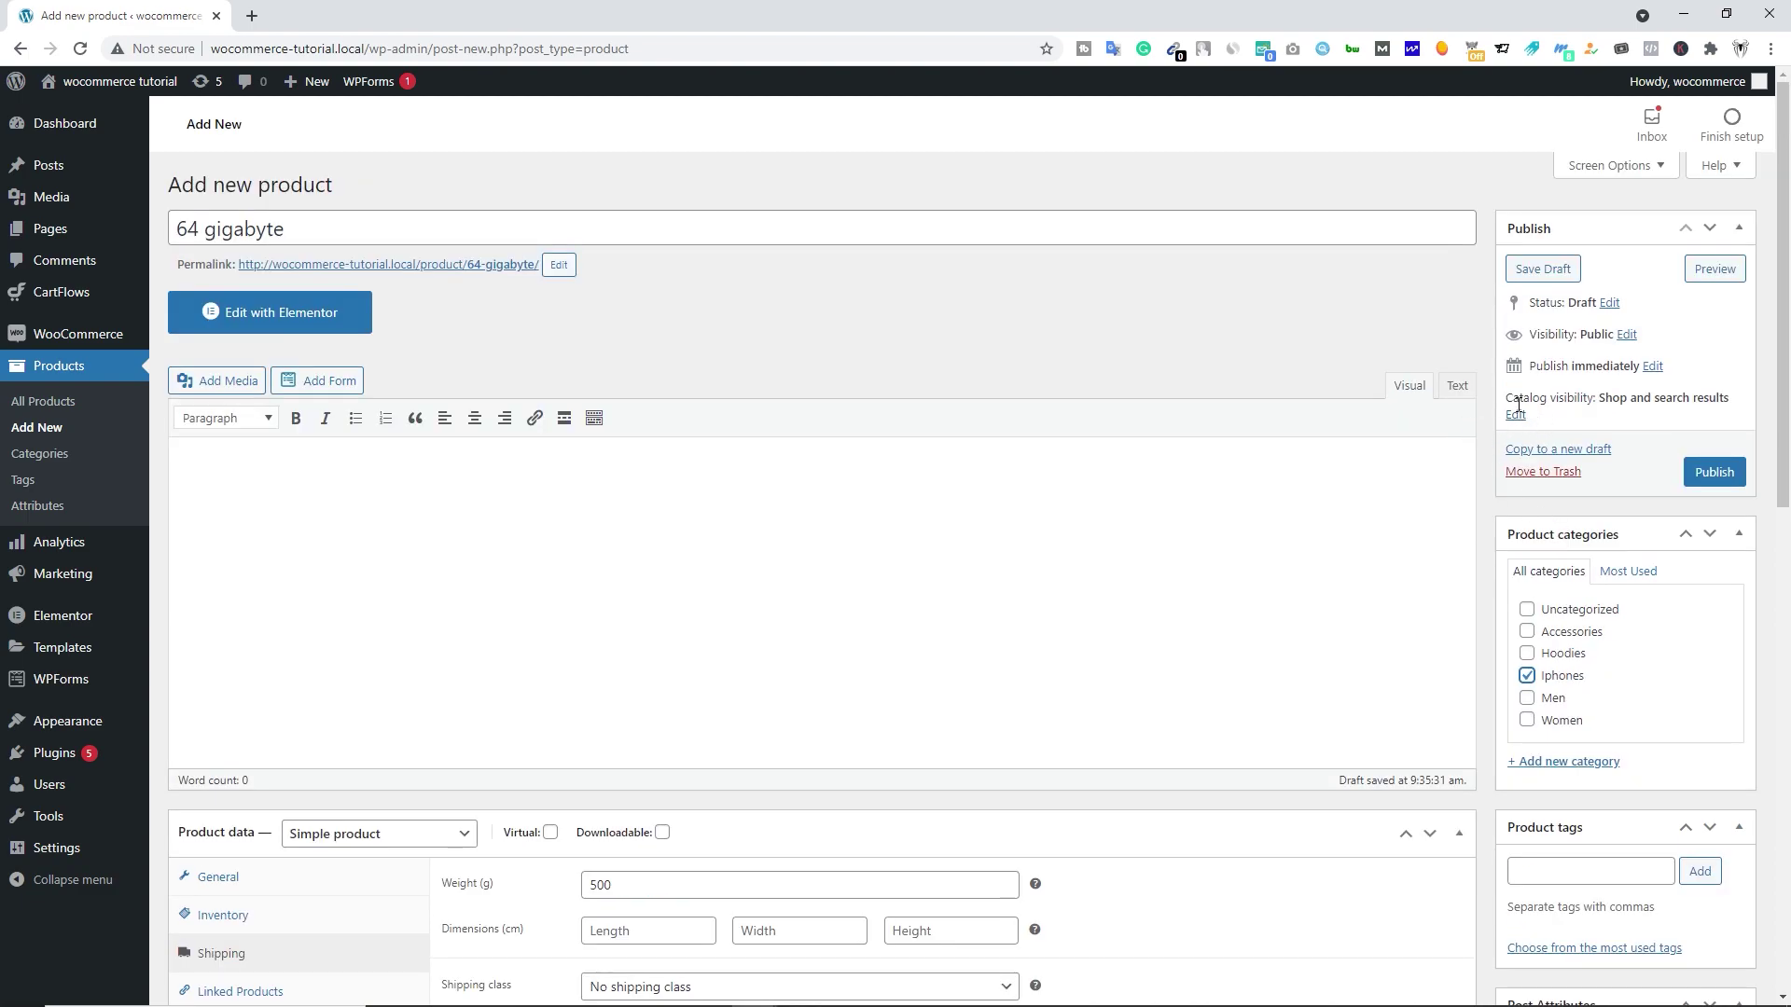
{"action": "left_click_drag", "start_coordinate": [1522, 398], "coordinate": [1577, 397]}
{"action": "left_click", "coordinate": [1576, 398]}
{"action": "left_click", "coordinate": [1516, 415]}
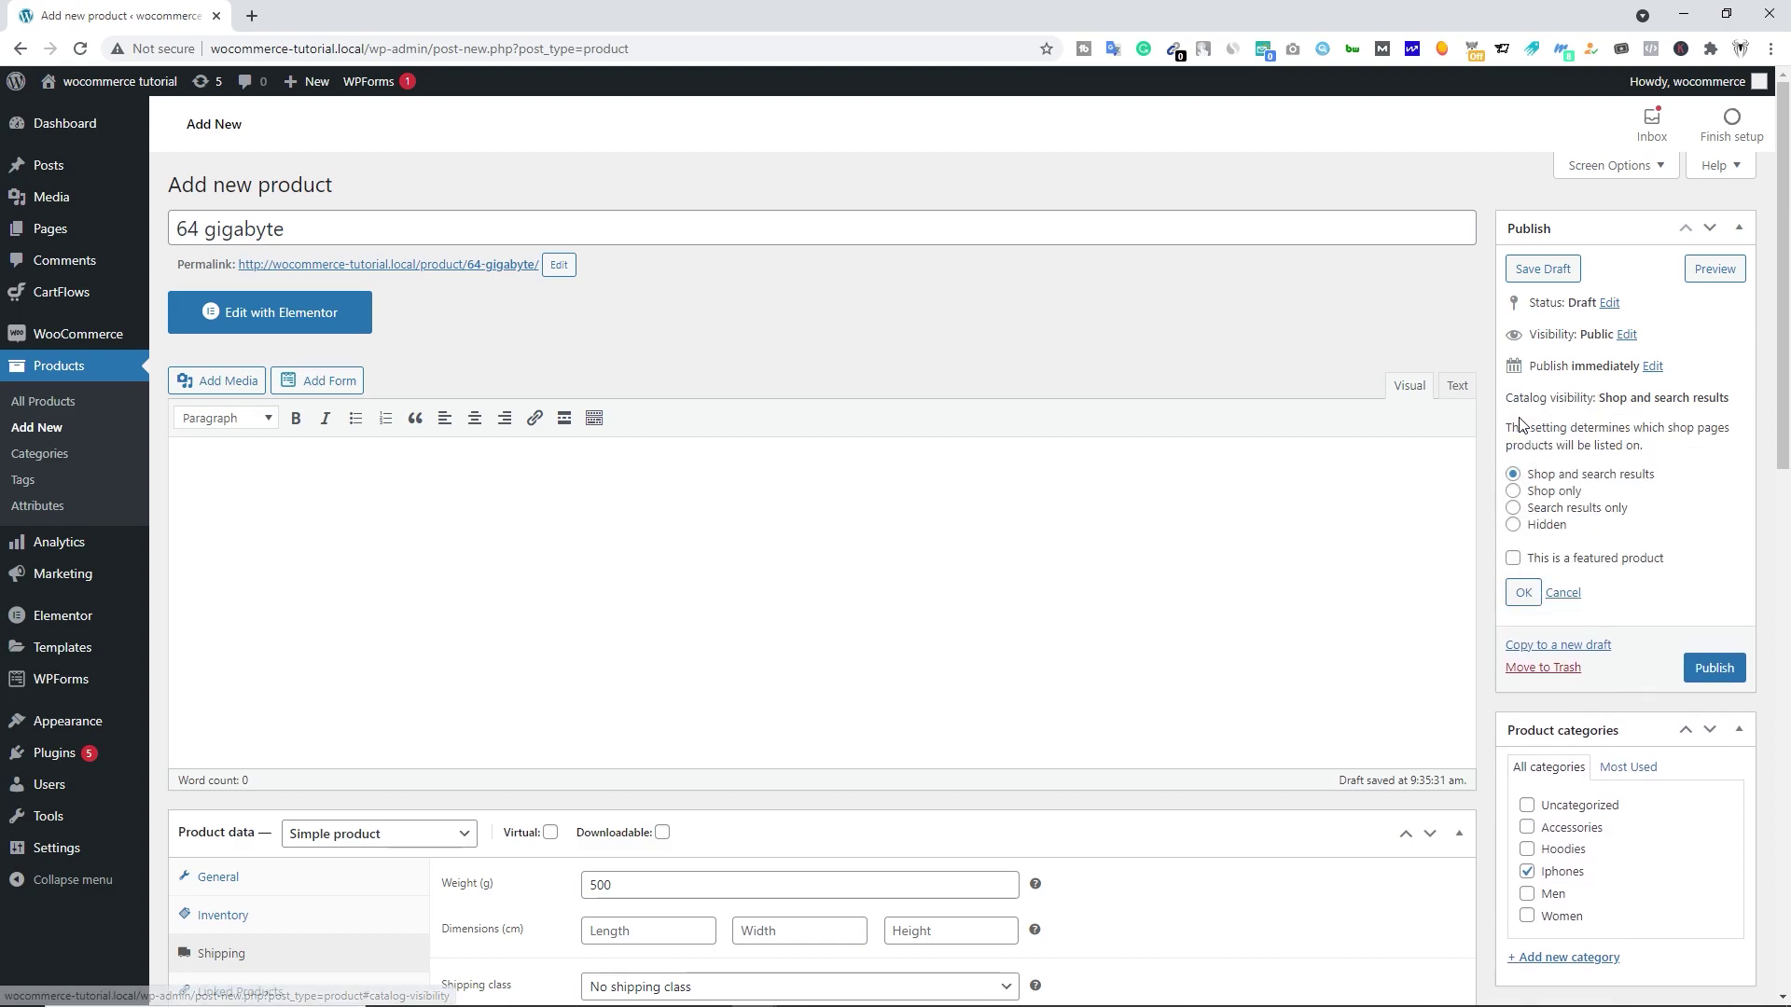
{"action": "left_click", "coordinate": [1513, 524]}
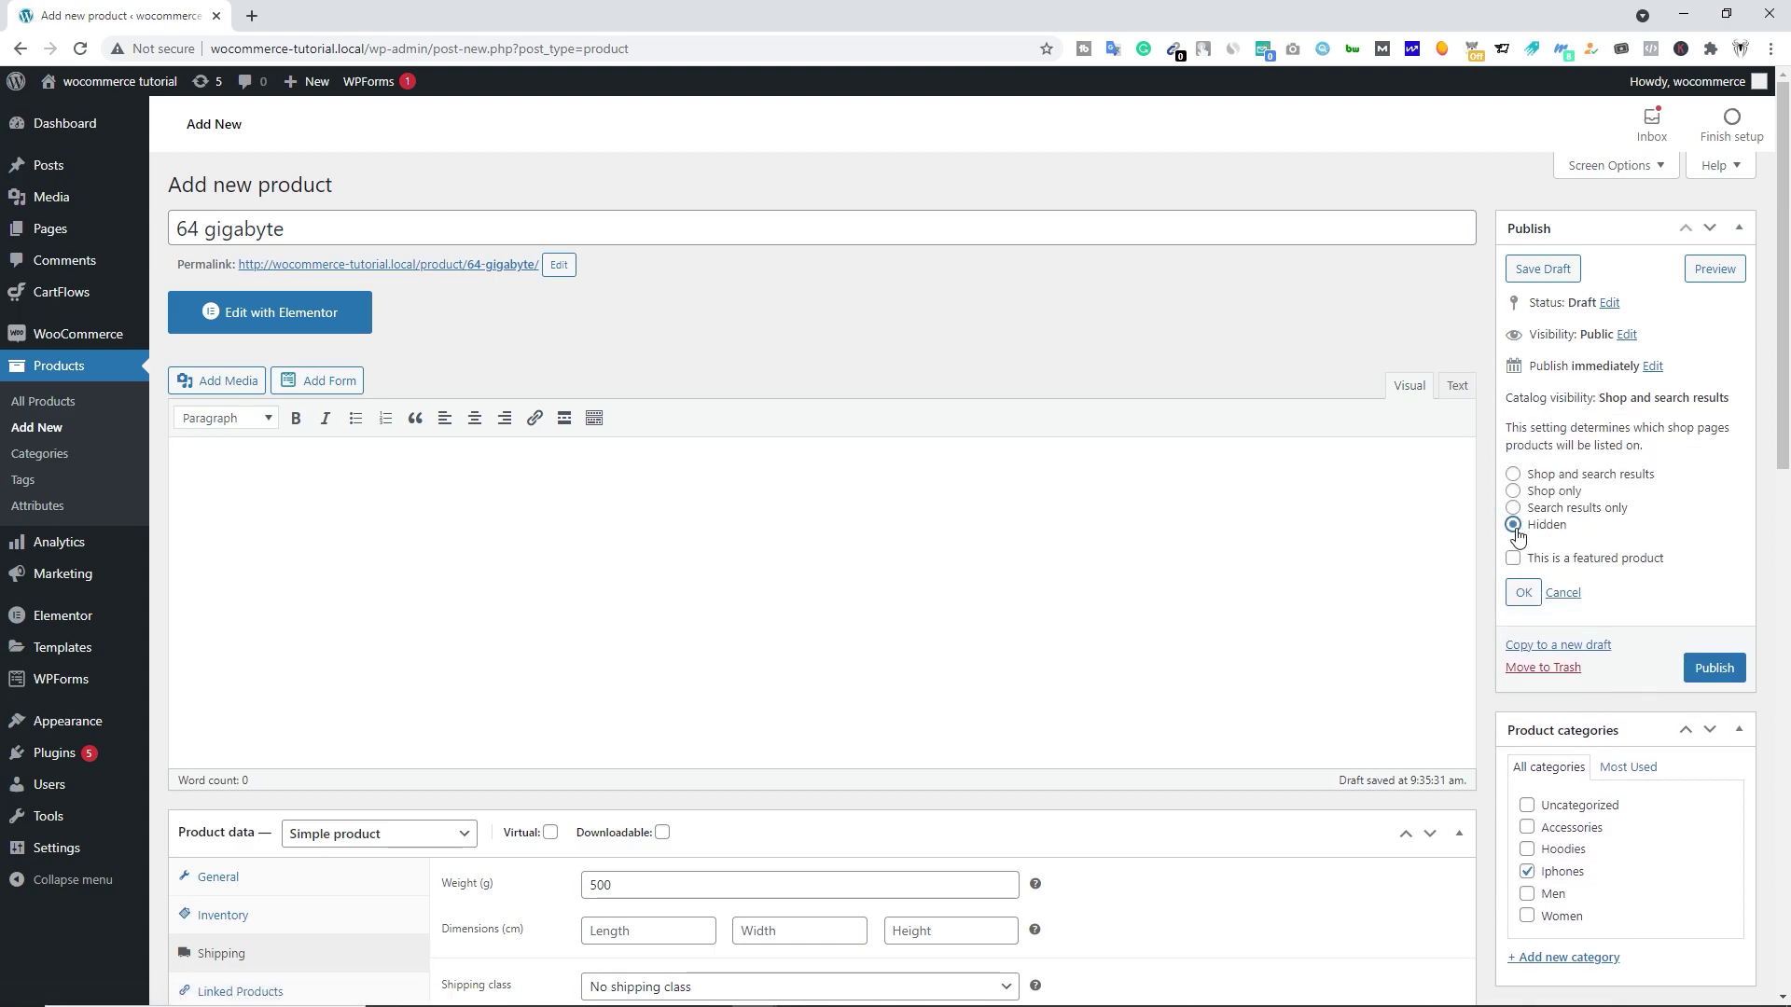
{"action": "left_click", "coordinate": [1523, 594]}
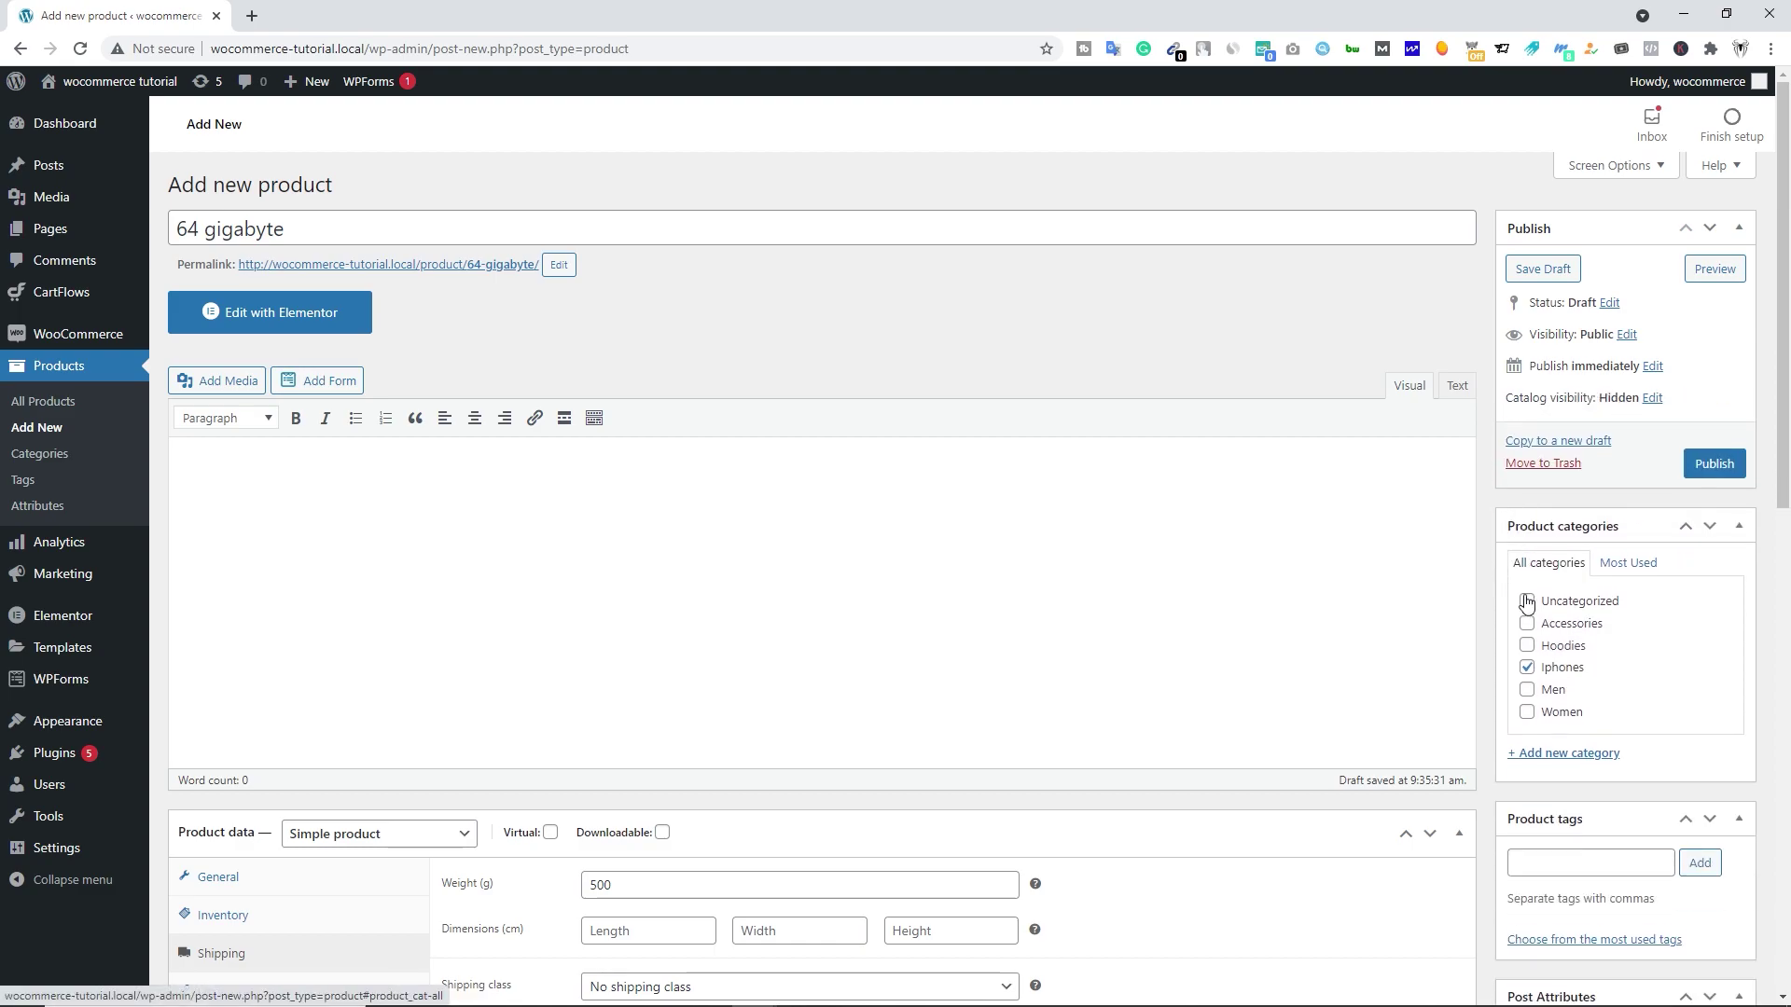
{"action": "left_click", "coordinate": [1722, 460]}
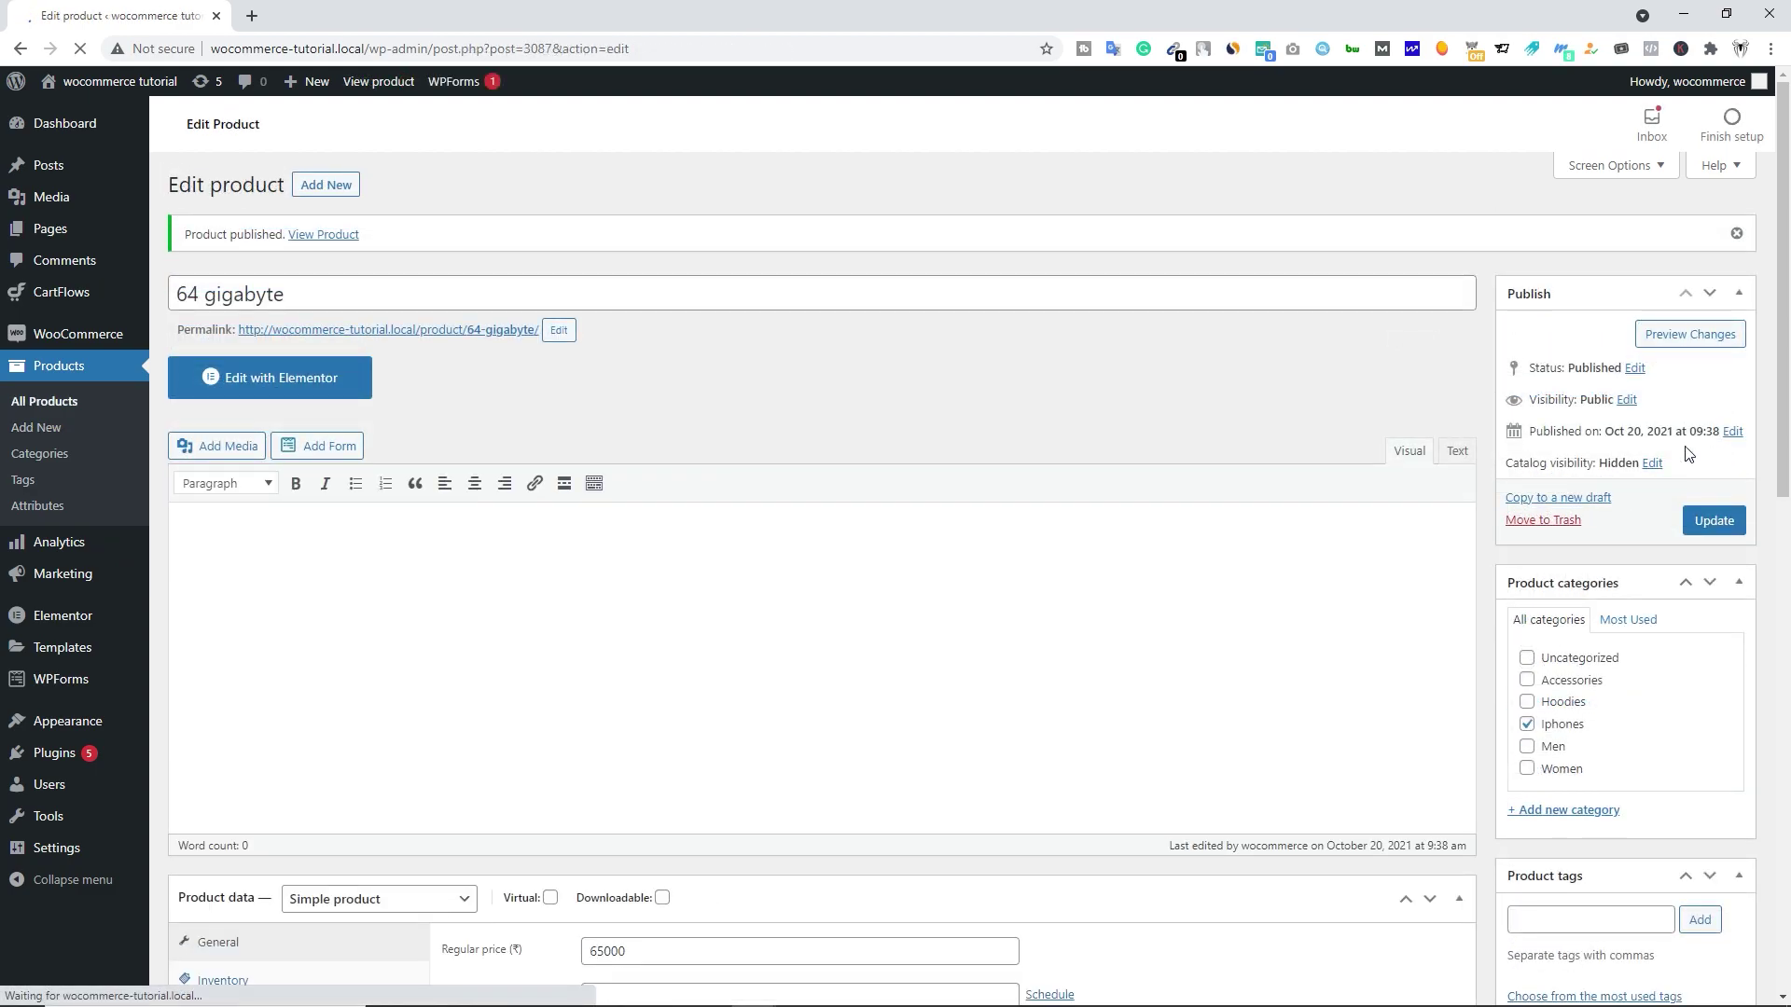
- Create another simple product named "128 gigabyte" with a regular price of 75000
{"action": "left_click", "coordinate": [324, 190]}
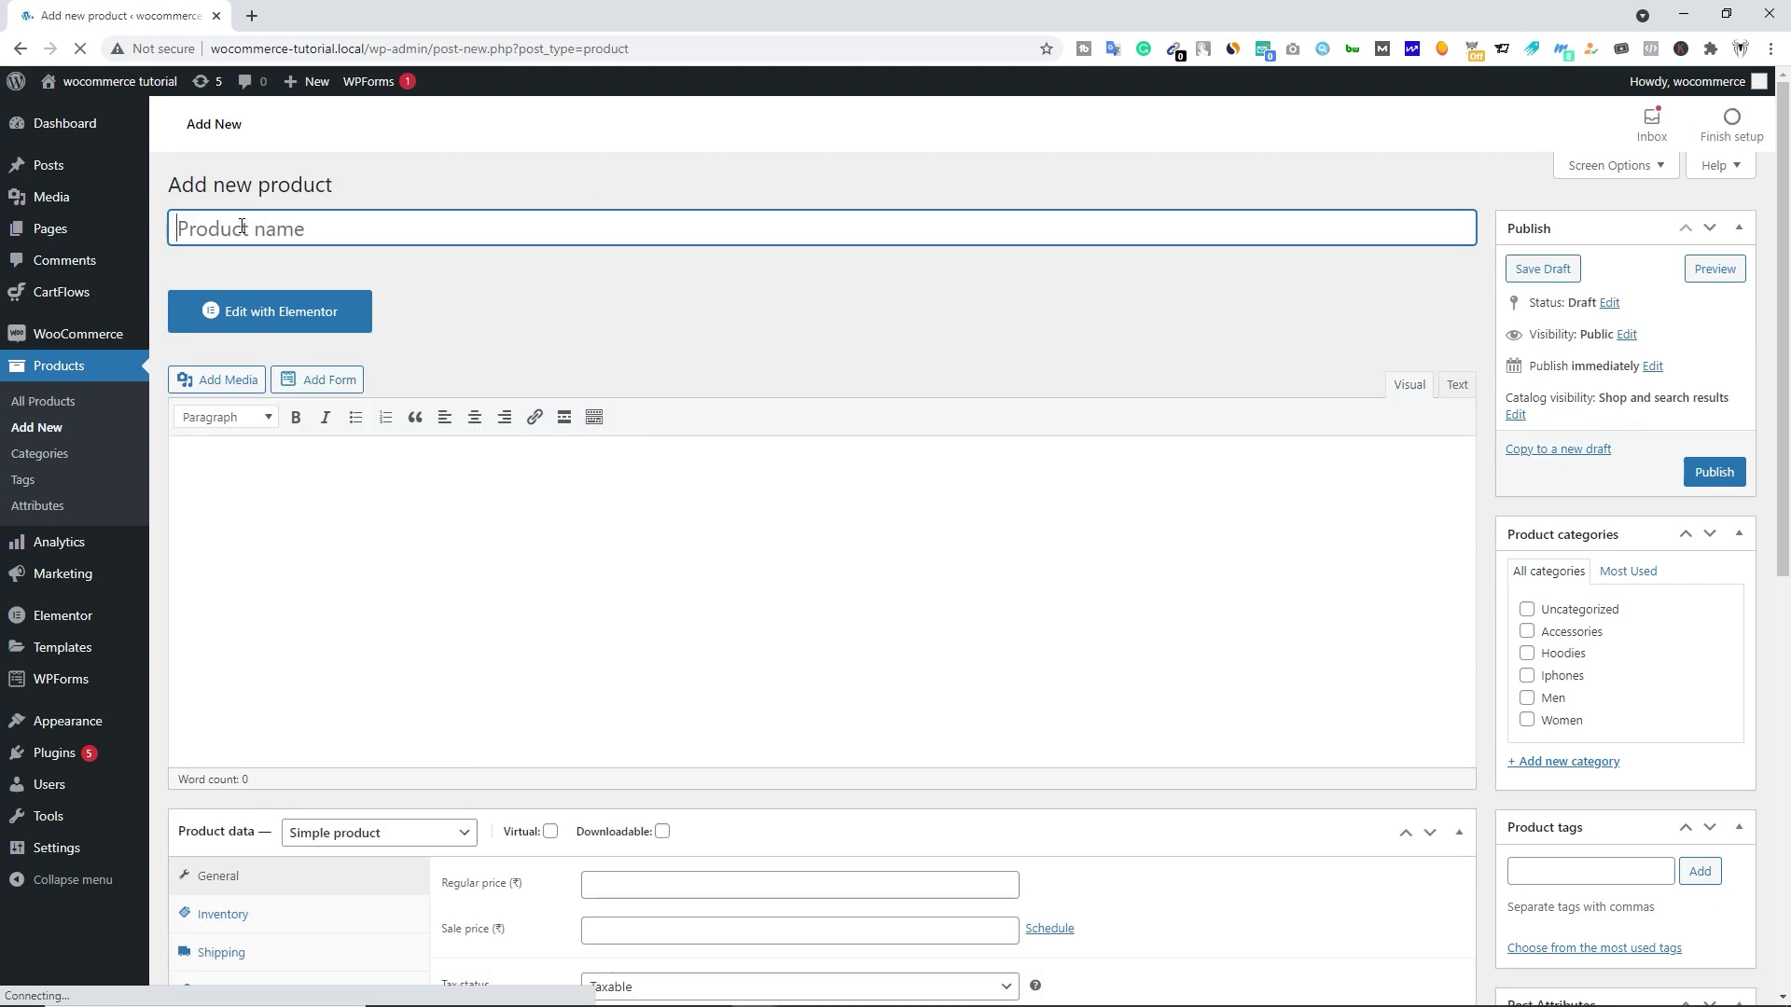
{"action": "type", "text": "128 gigabyte"}
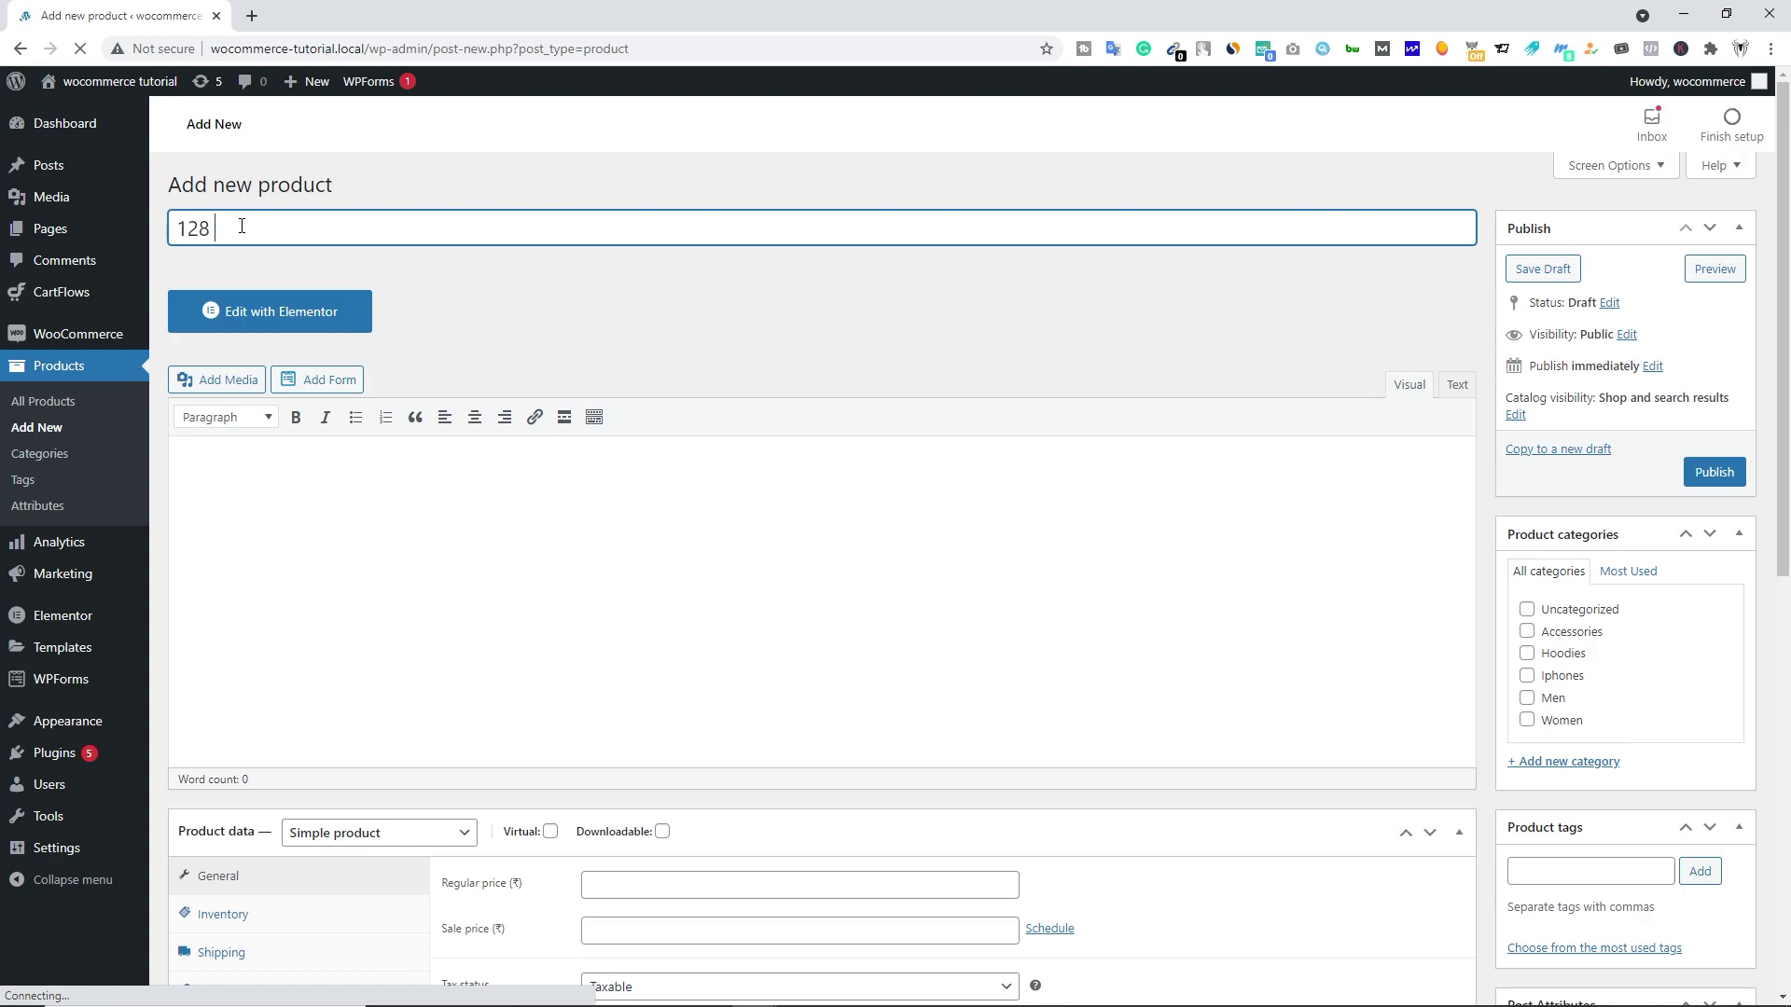
{"action": "scroll", "coordinate": [233, 338], "scroll_direction": "down", "scroll_amount": 2}
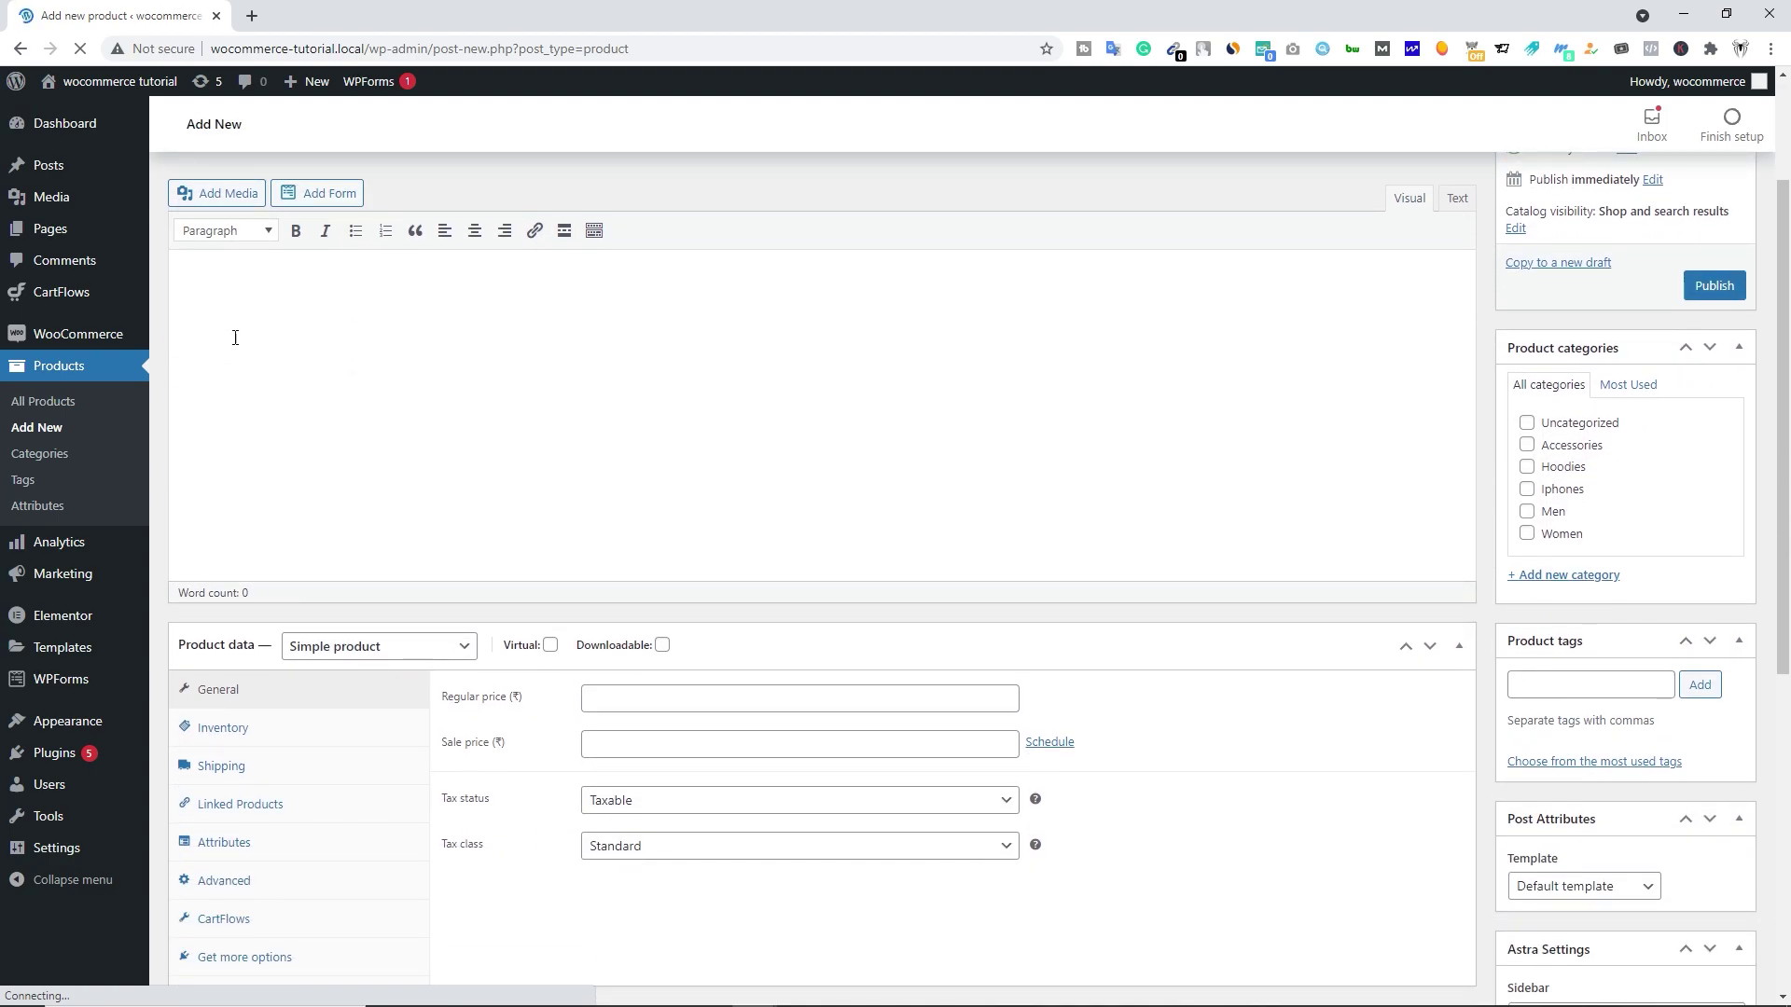
{"action": "scroll", "coordinate": [235, 337], "scroll_direction": "down", "scroll_amount": 6}
{"action": "scroll", "coordinate": [373, 559], "scroll_direction": "up", "scroll_amount": 2}
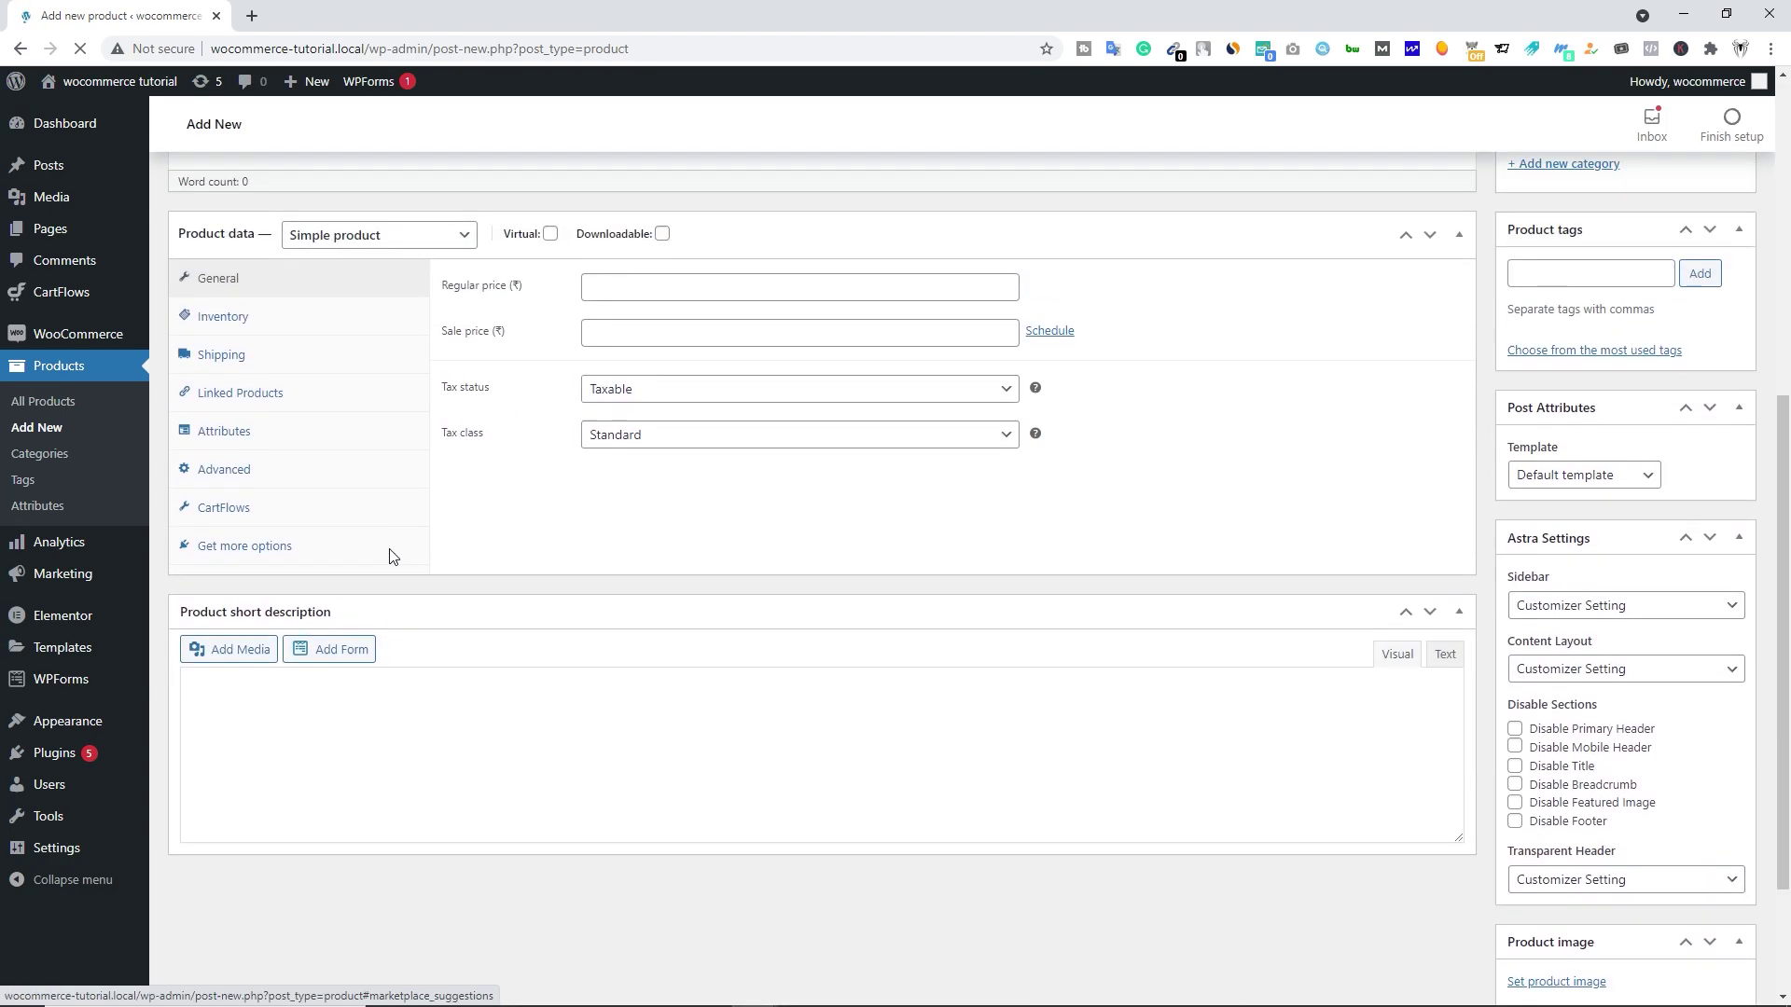
{"action": "left_click", "coordinate": [602, 320]}
{"action": "type", "text": "75000"}
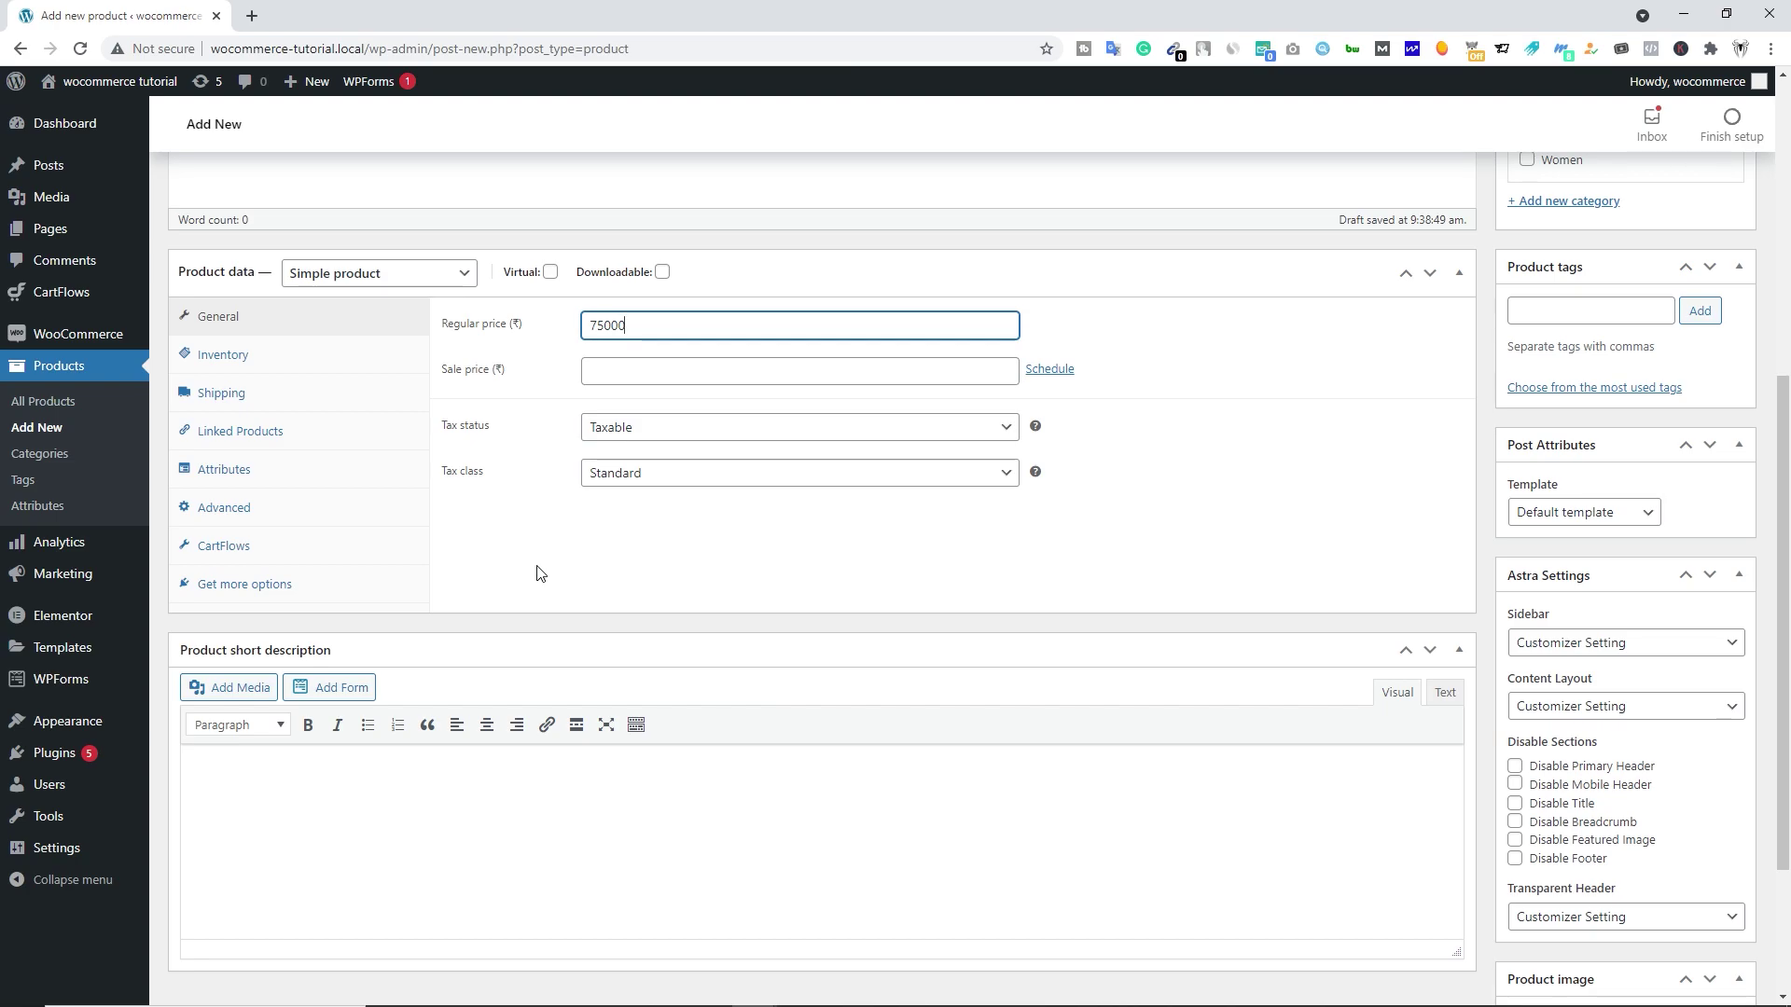
- Use the white iPhone picture as the 128 gigabyte product's image and assign the product to the Iphones category
{"action": "scroll", "coordinate": [1531, 685], "scroll_direction": "down", "scroll_amount": 3}
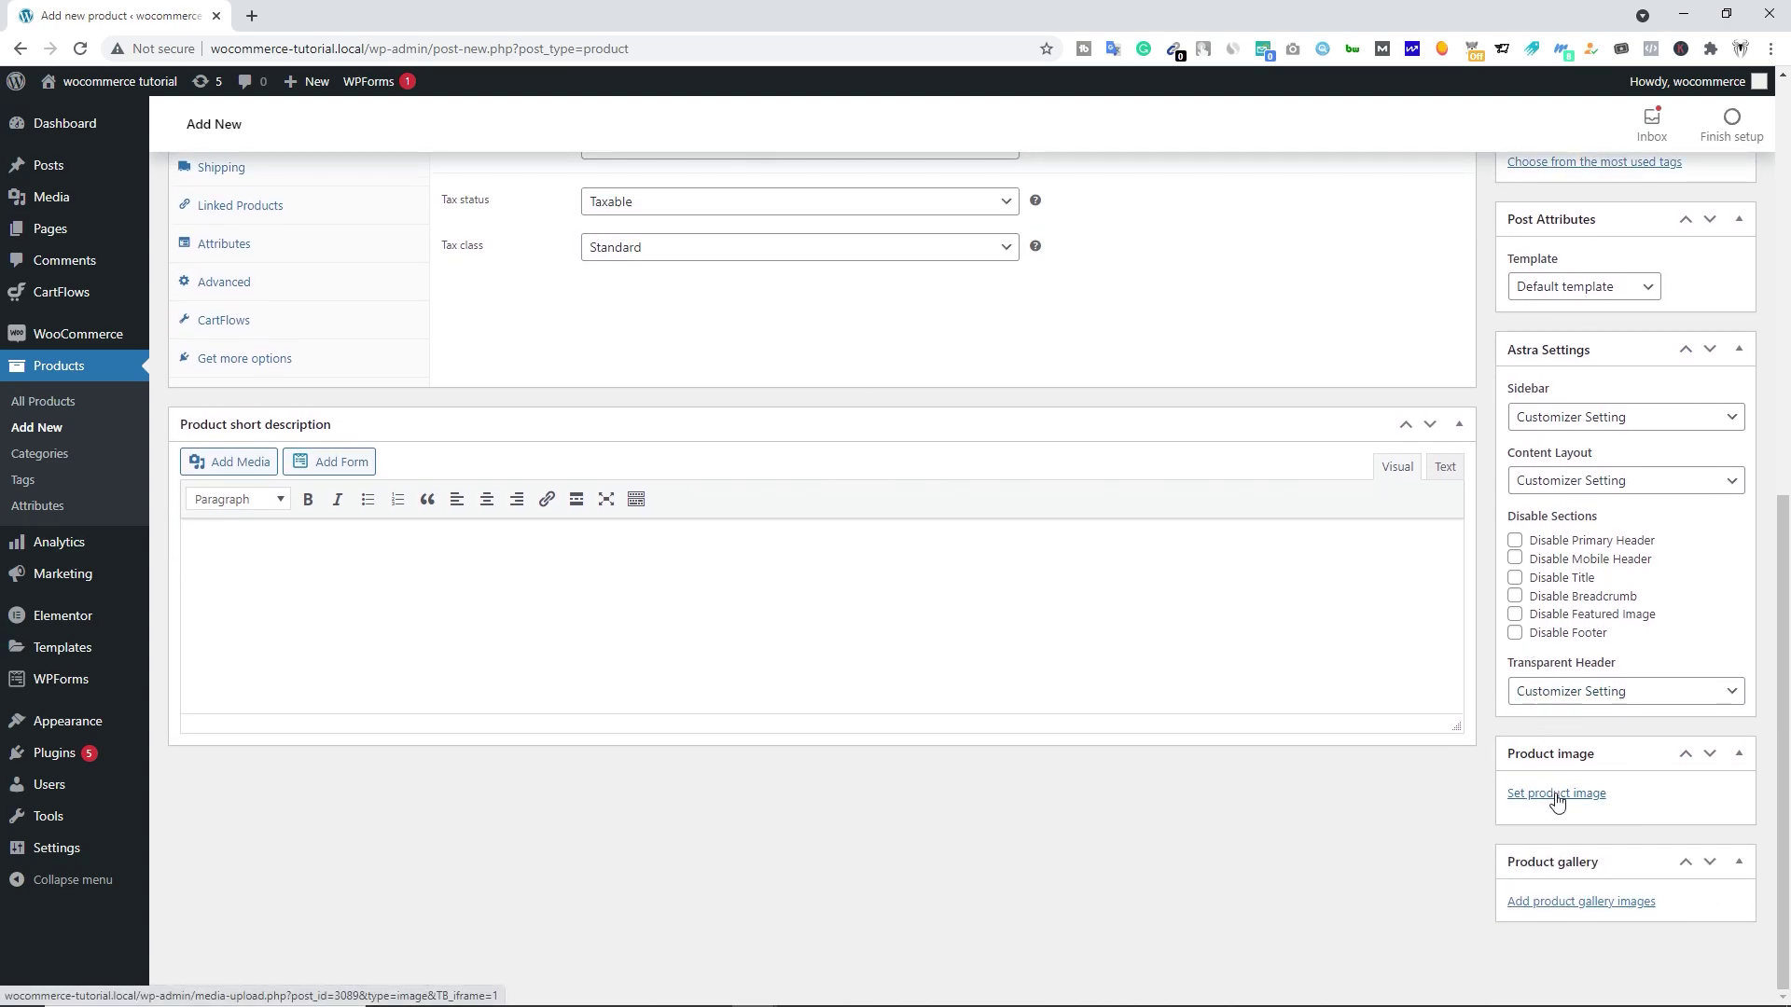
{"action": "left_click", "coordinate": [1557, 794]}
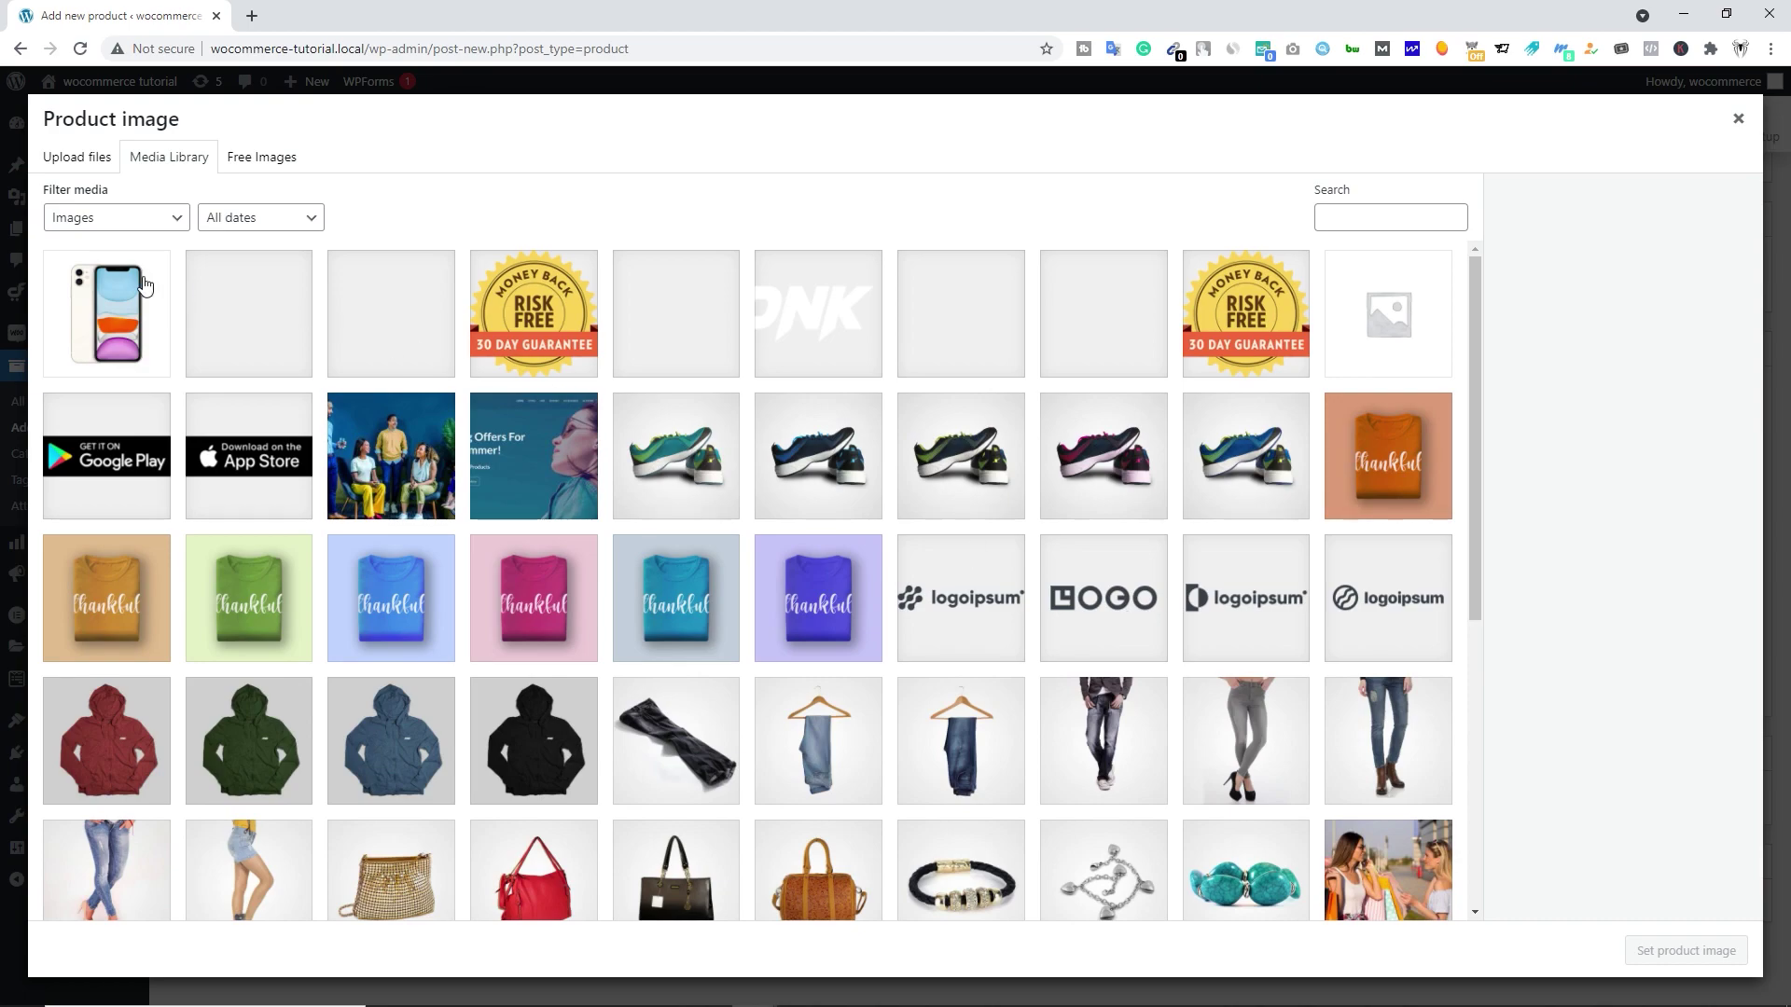
{"action": "left_click", "coordinate": [144, 284]}
{"action": "left_click", "coordinate": [1666, 944]}
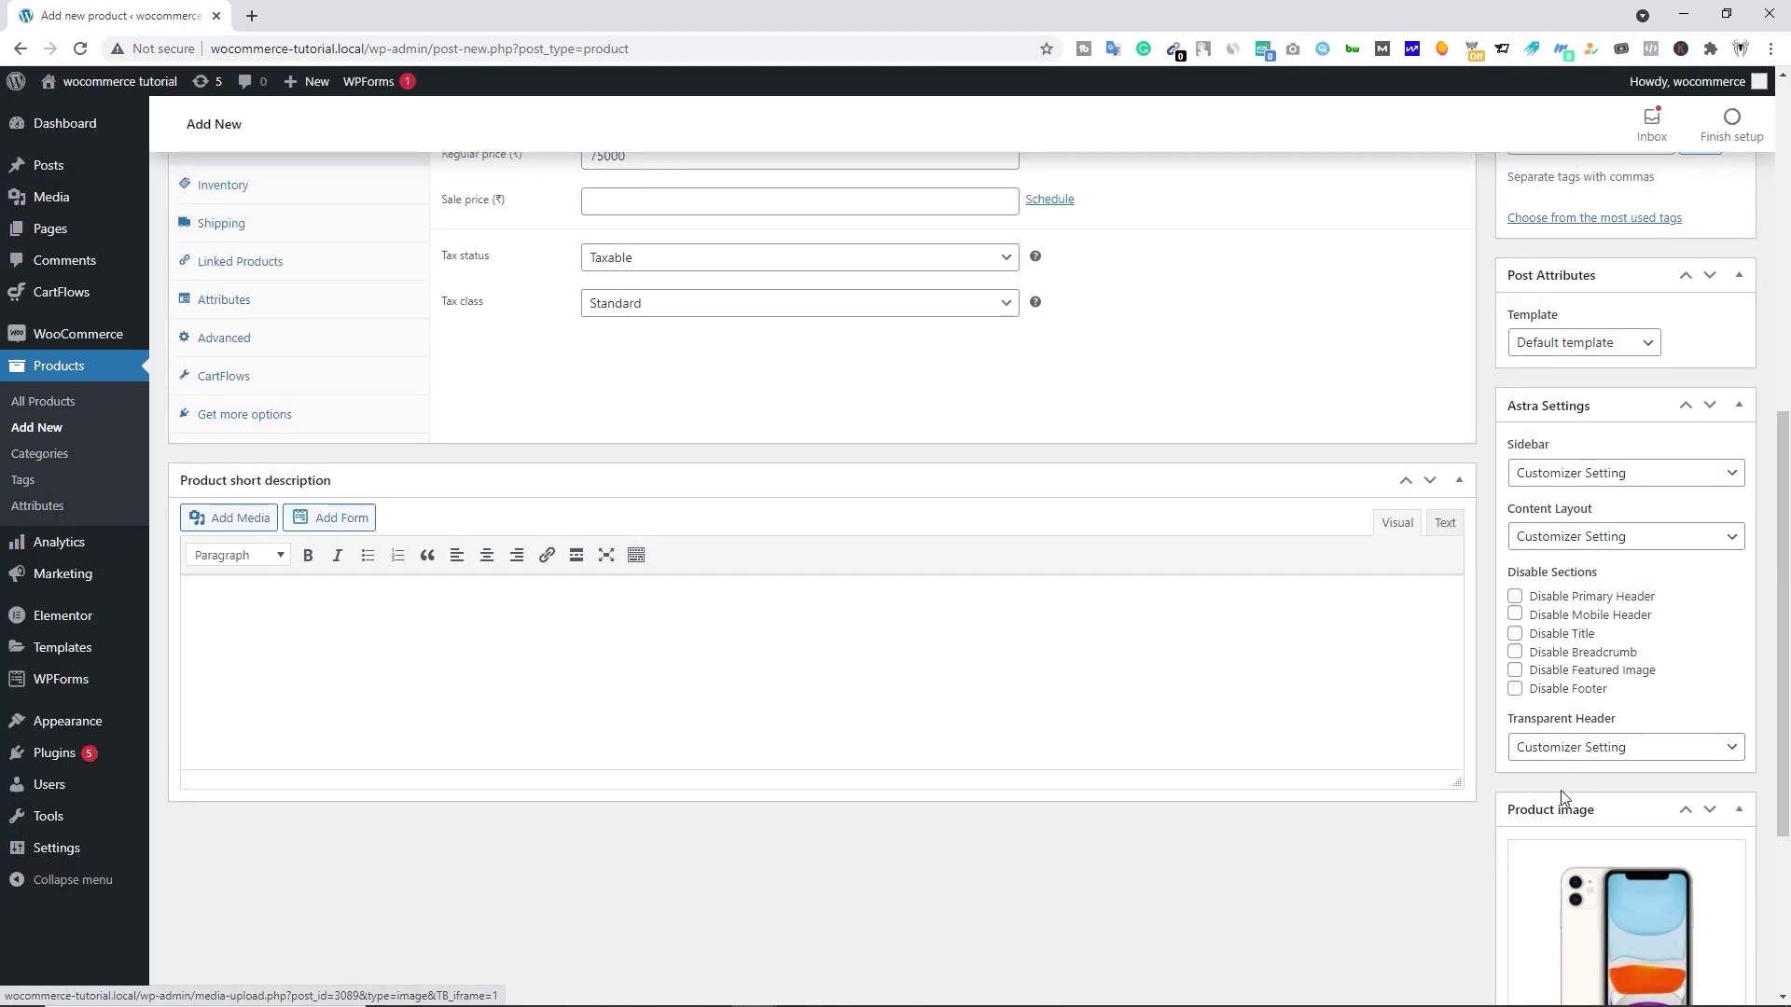
{"action": "scroll", "coordinate": [1564, 798], "scroll_direction": "up", "scroll_amount": 7}
{"action": "left_click", "coordinate": [1573, 641]}
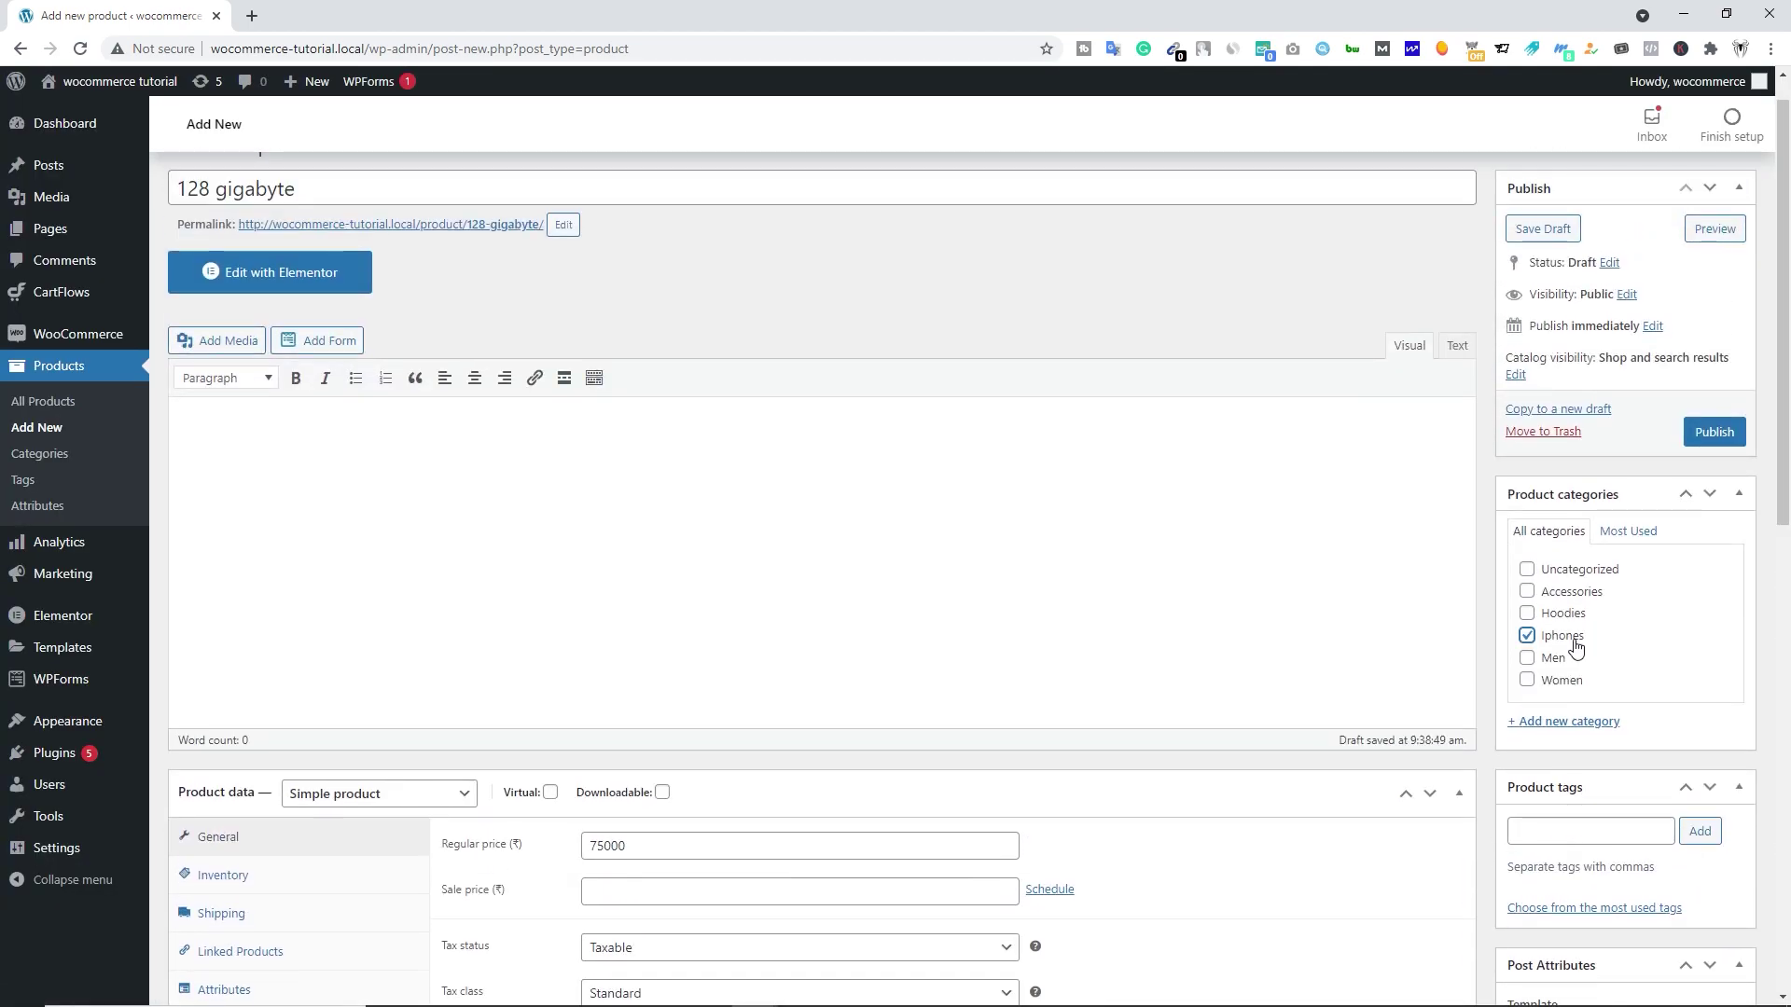
- Change the catalog visibility of the 128 gigabyte product to Hidden
{"action": "left_click", "coordinate": [1516, 376]}
{"action": "left_click", "coordinate": [1512, 484]}
{"action": "left_click", "coordinate": [1522, 552]}
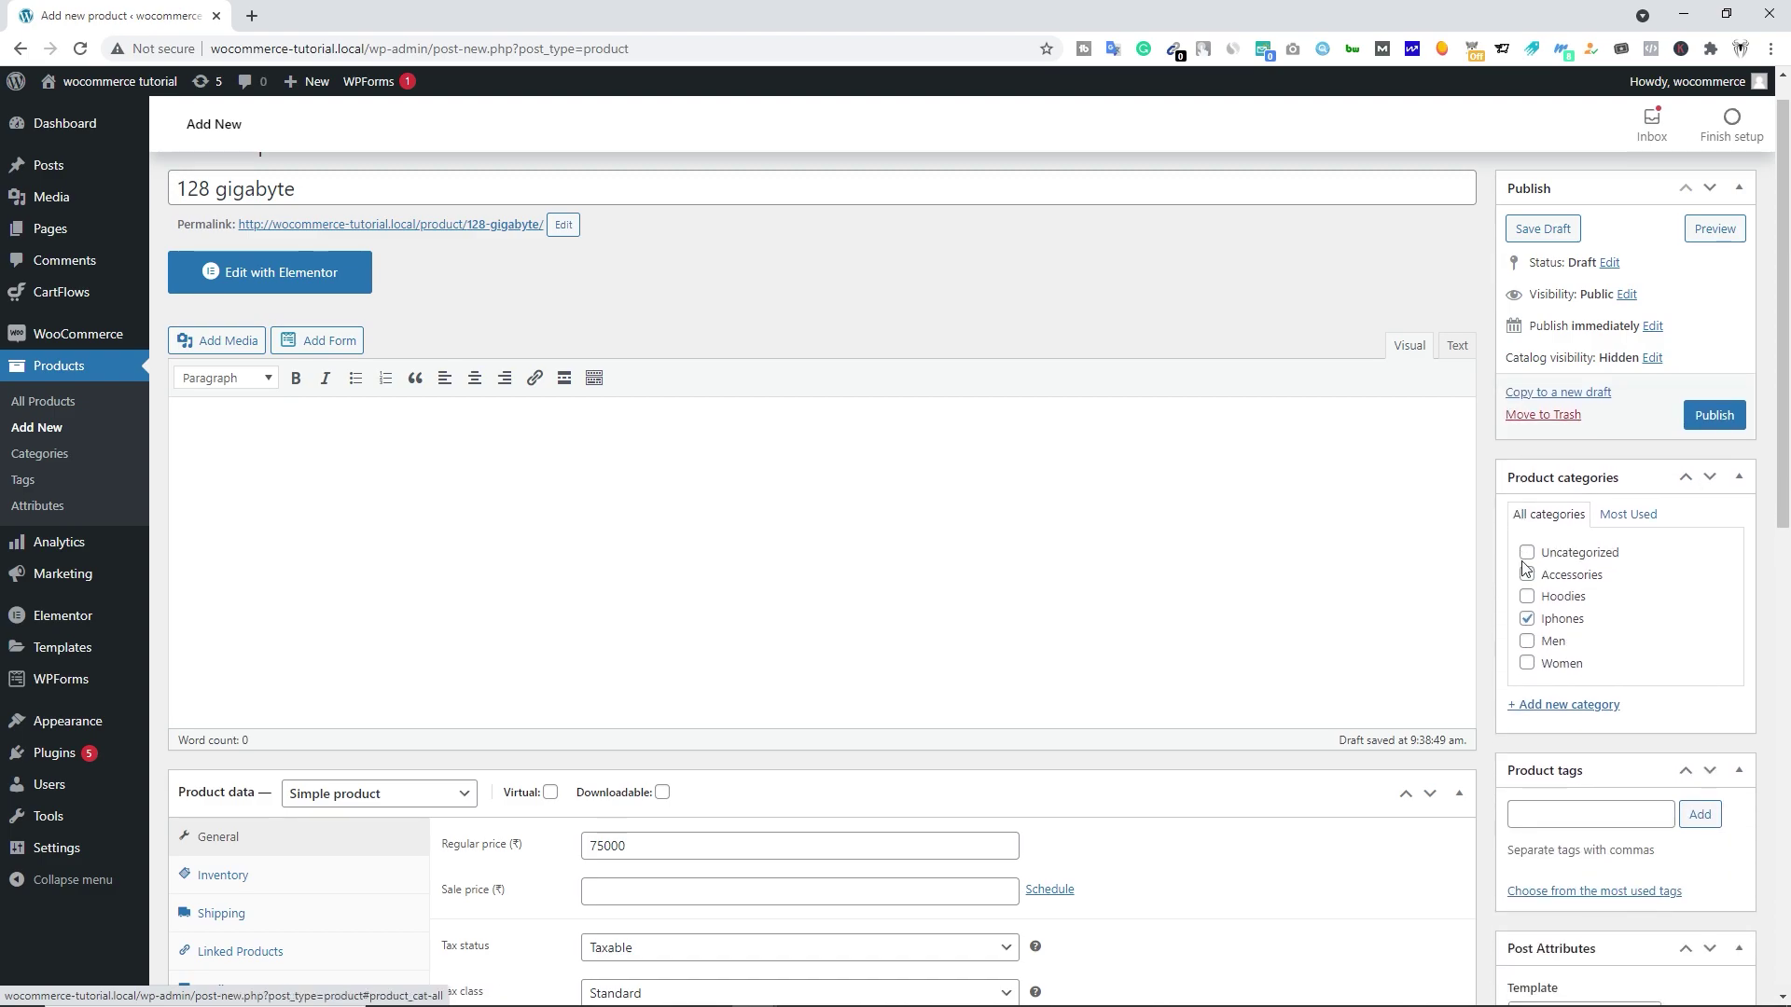
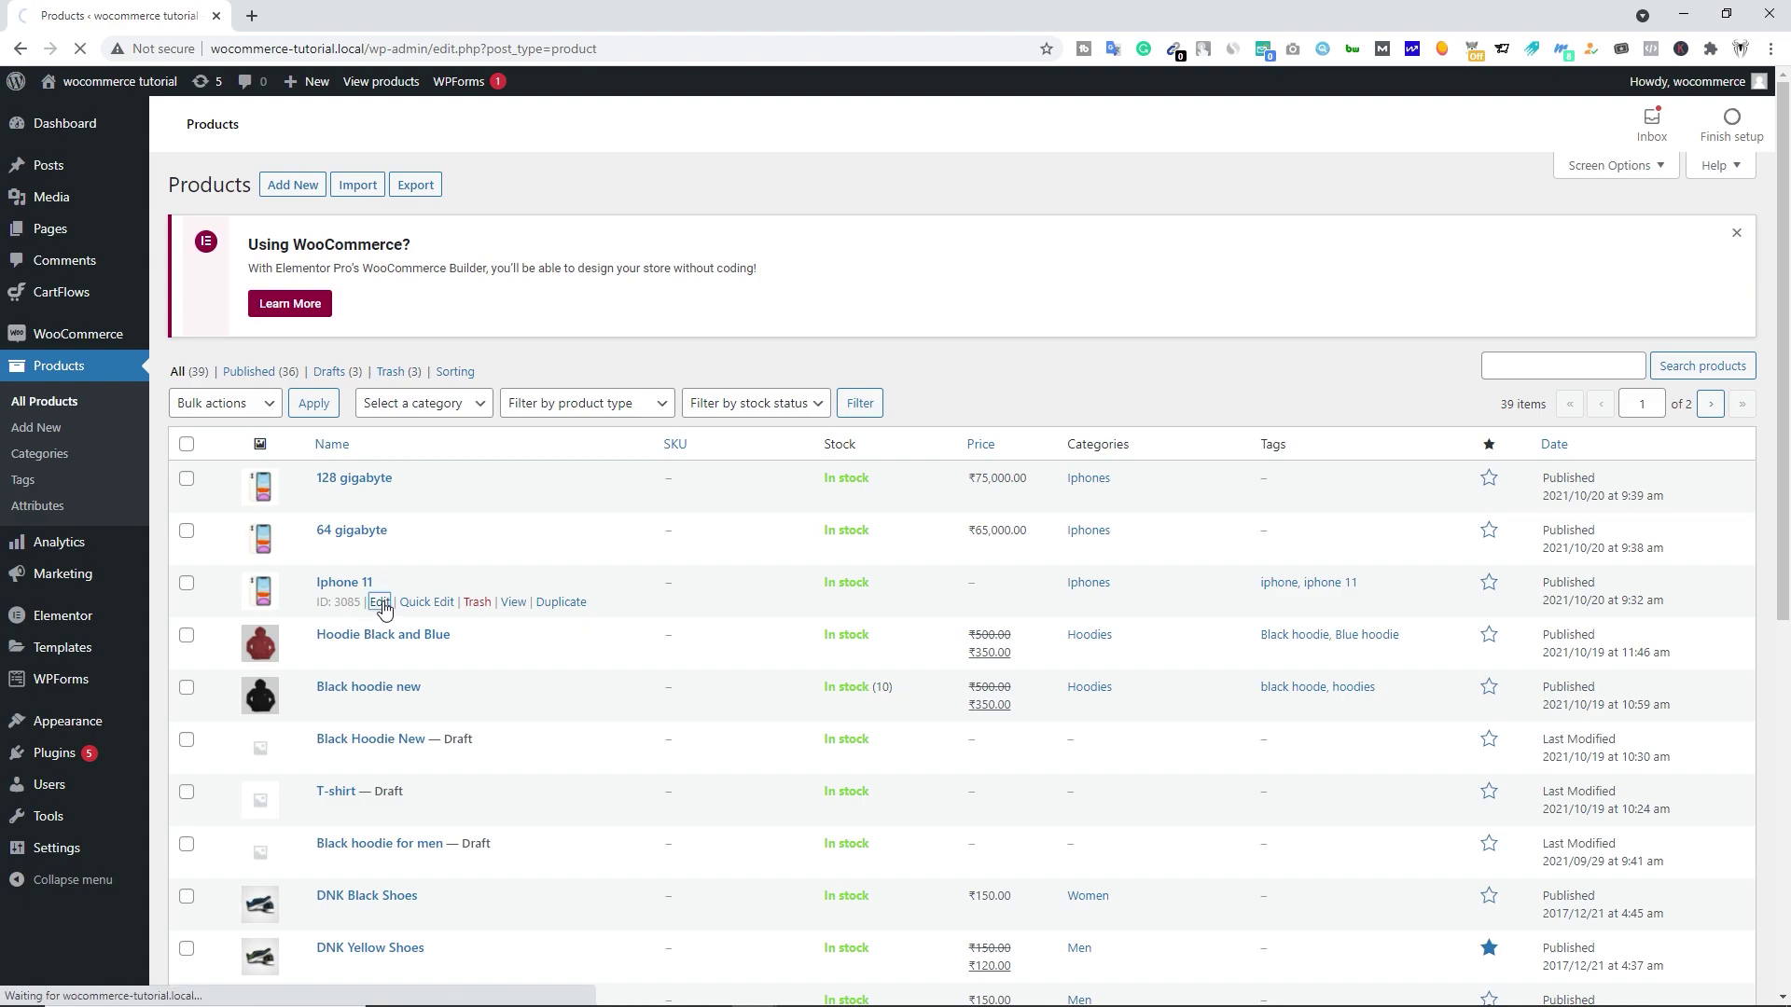
- Link the 64 gigabyte and 128 gigabyte products as grouped products of Iphone 11 and update the product
{"action": "scroll", "coordinate": [695, 641], "scroll_direction": "down", "scroll_amount": 8}
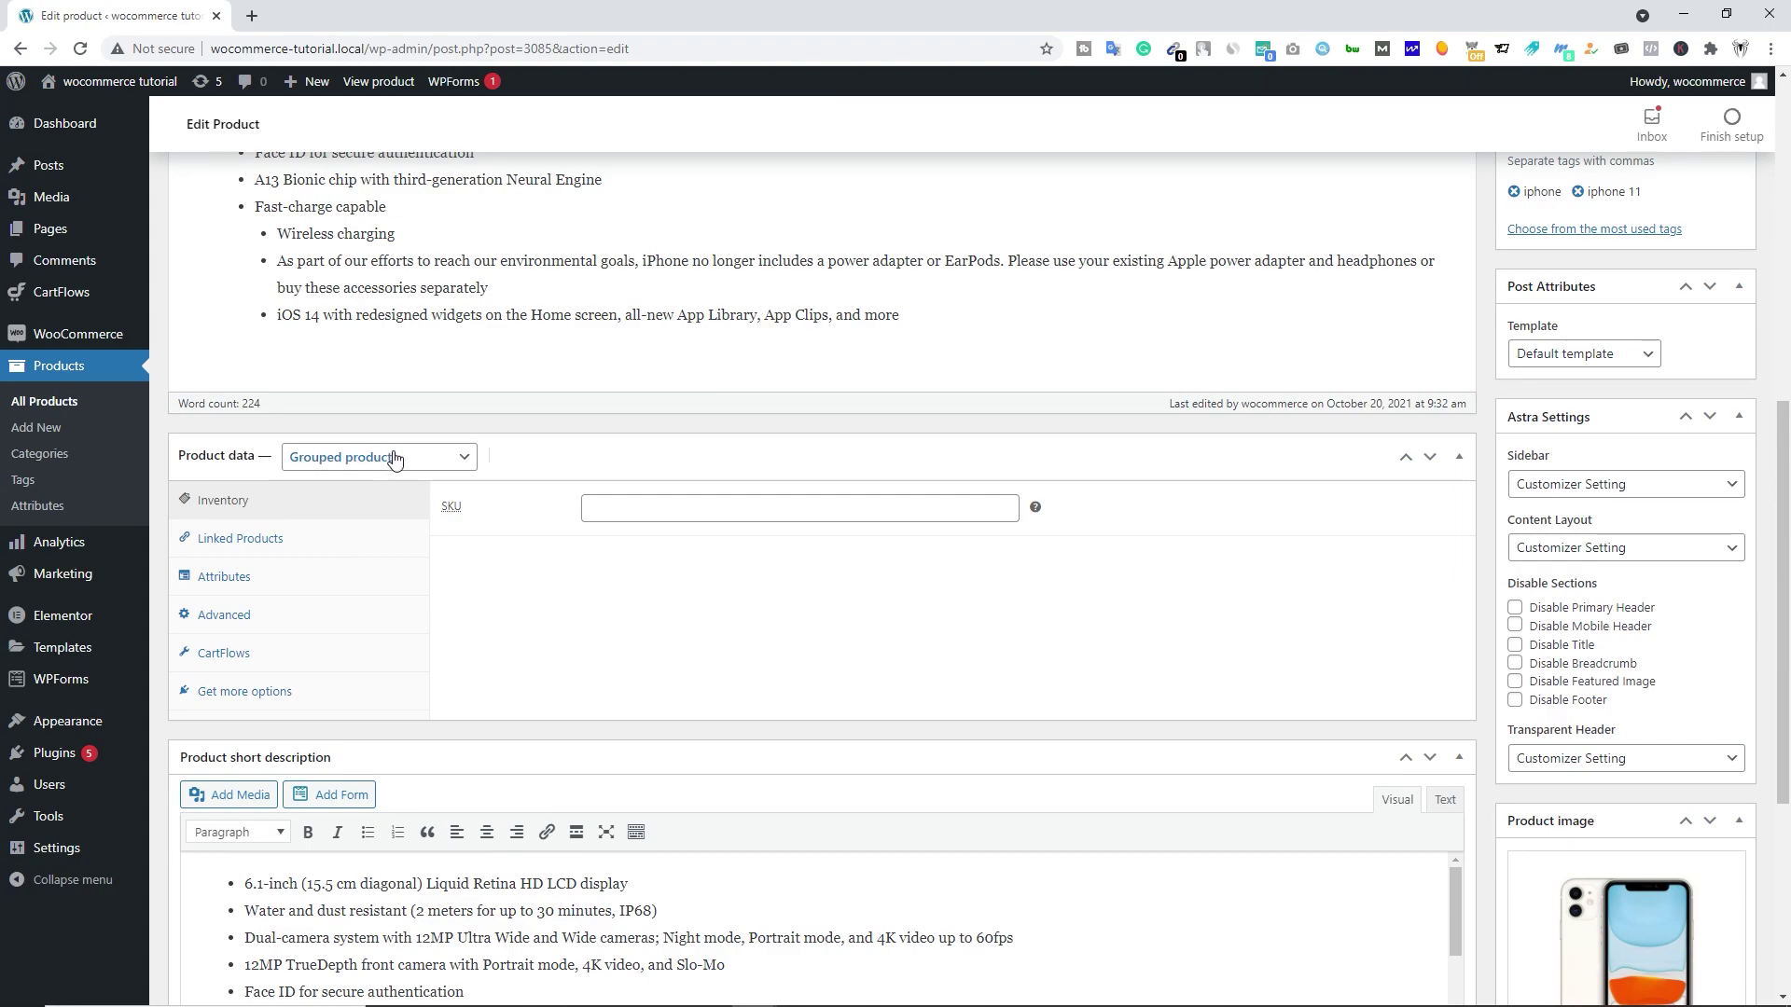
{"action": "left_click", "coordinate": [260, 547]}
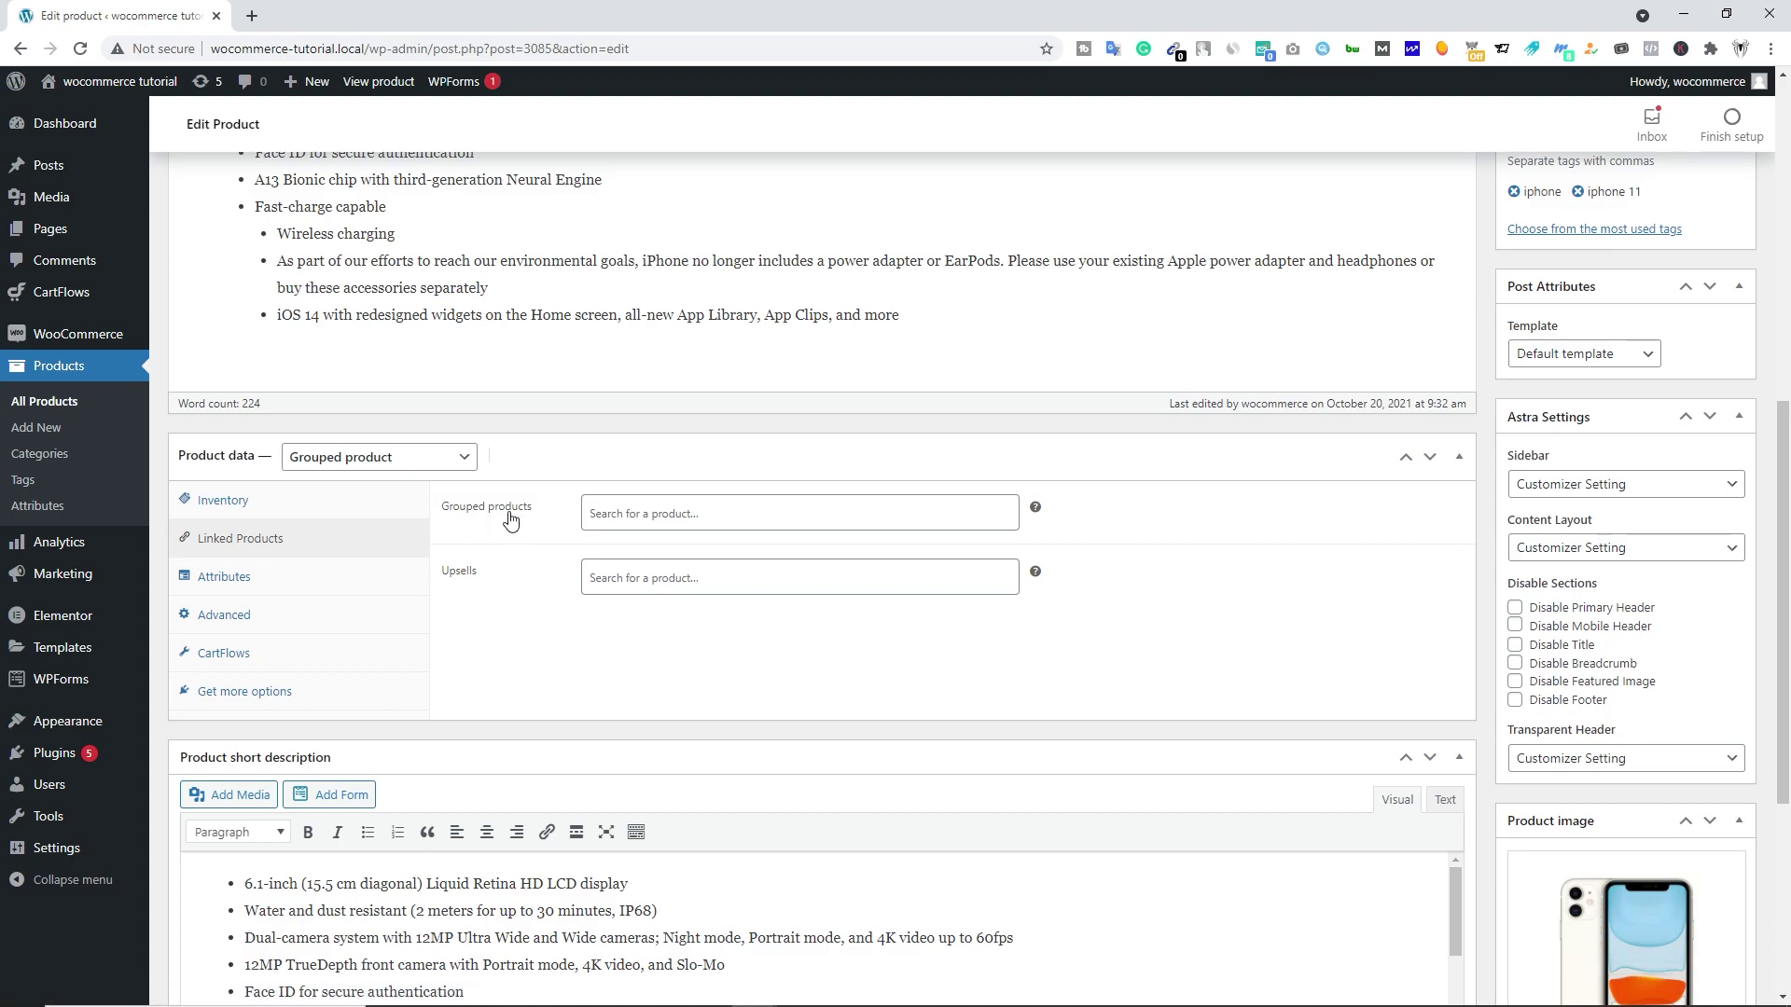
{"action": "left_click", "coordinate": [628, 506]}
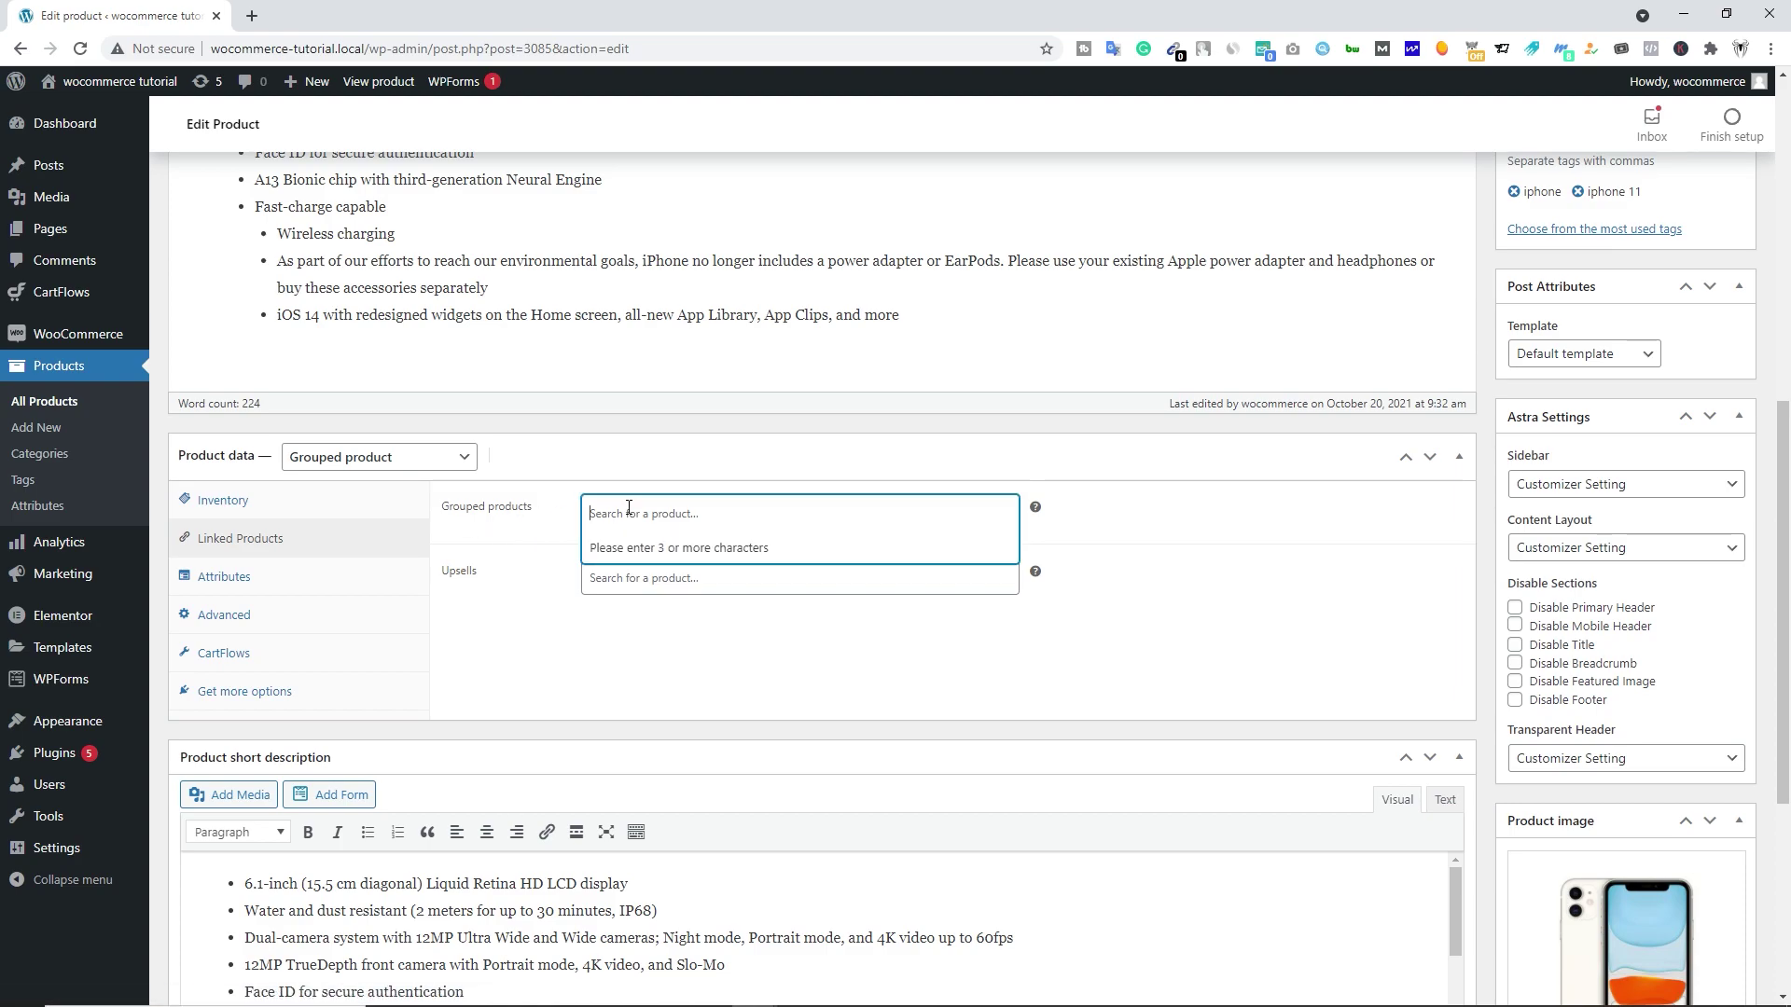
{"action": "type", "text": "64"}
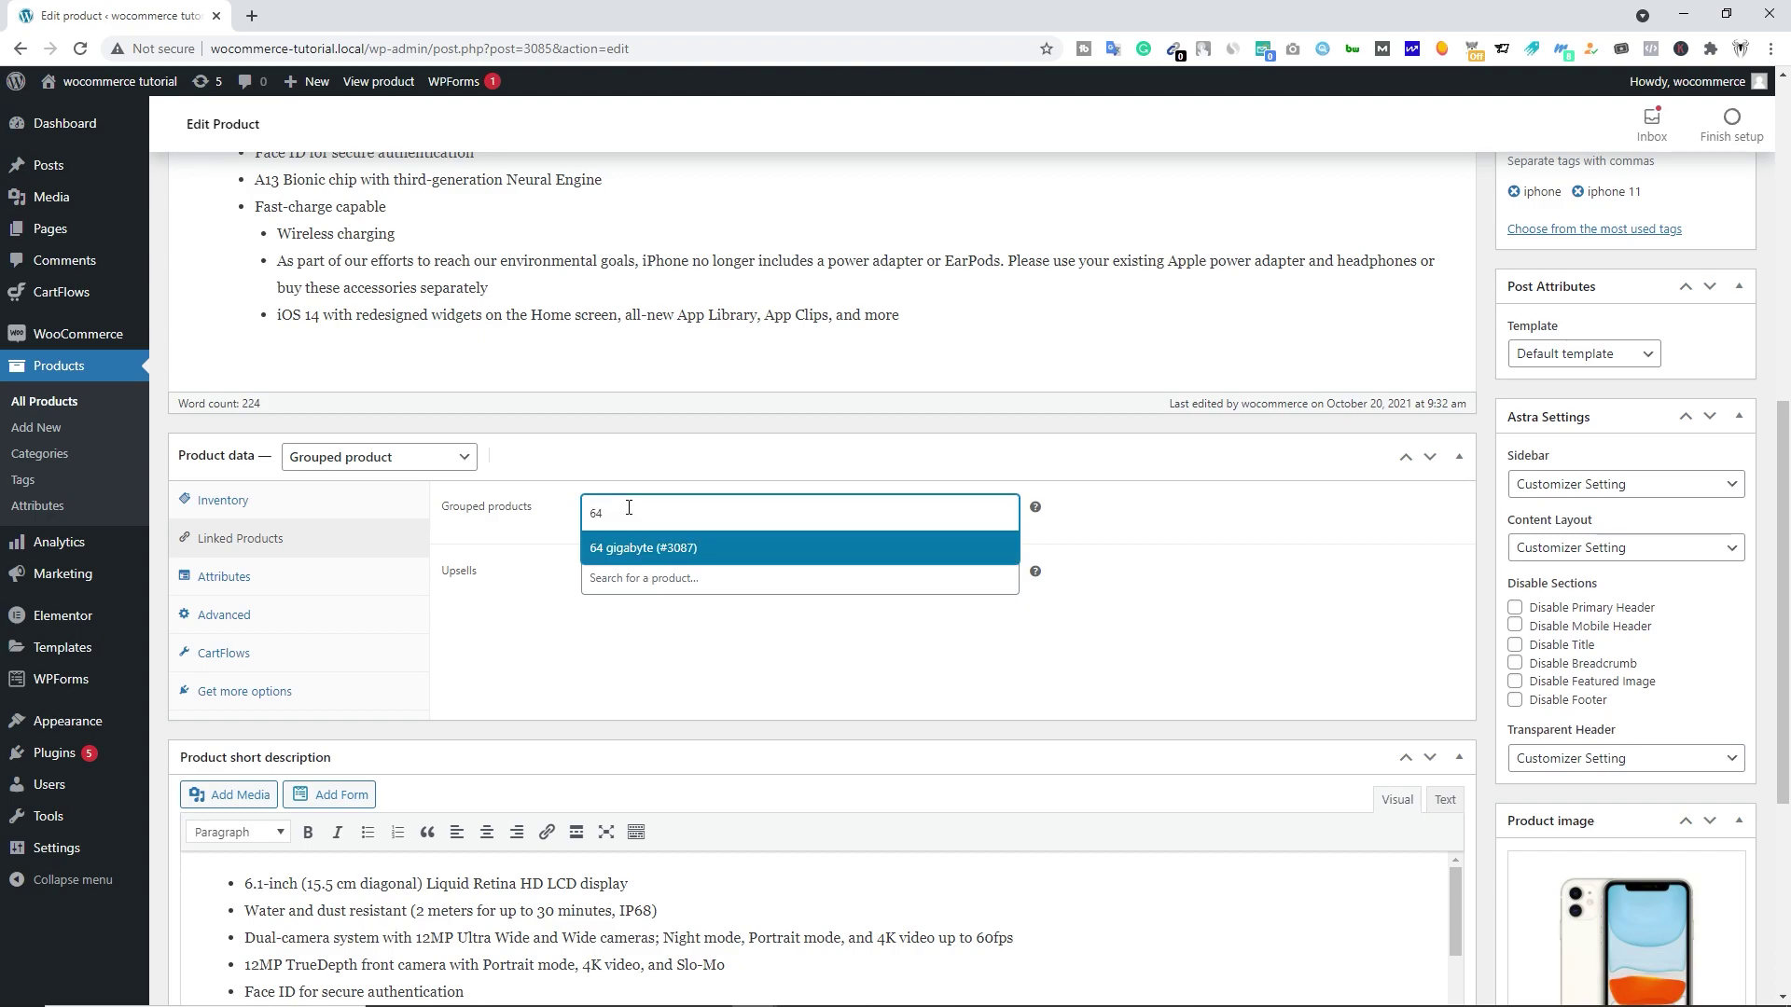
{"action": "left_click", "coordinate": [714, 539]}
{"action": "type", "text": "128"}
{"action": "left_click", "coordinate": [644, 541]}
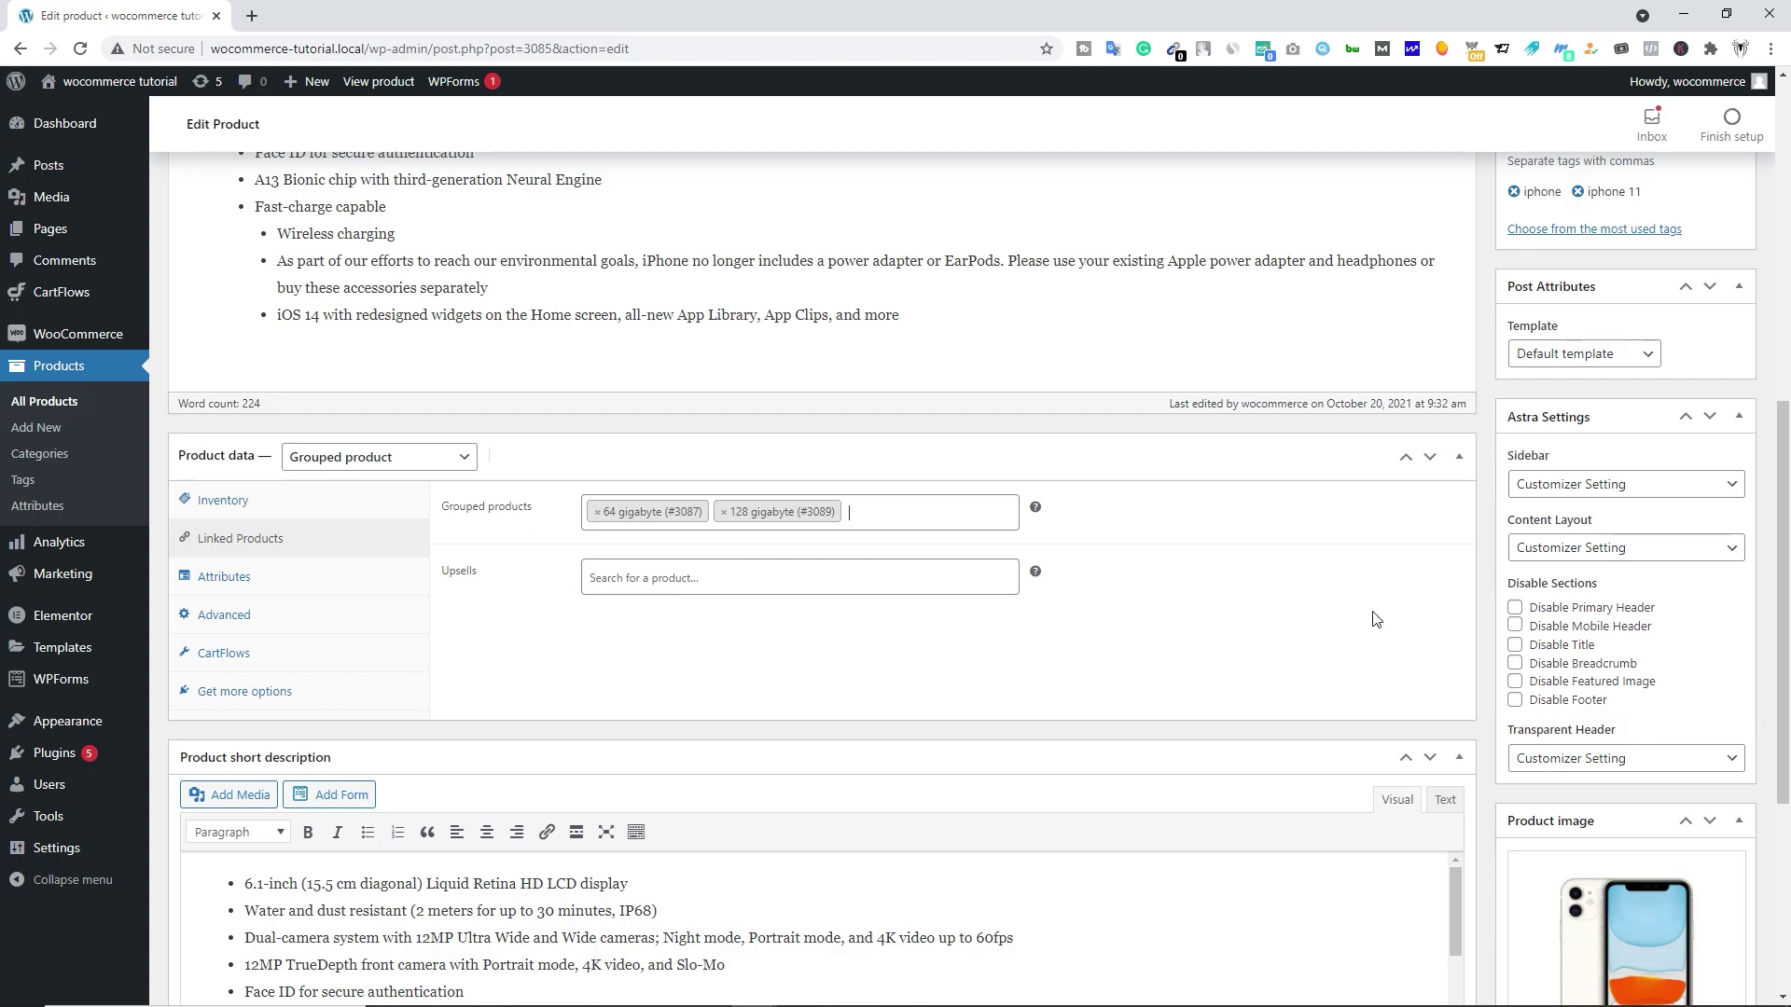
{"action": "scroll", "coordinate": [1614, 562], "scroll_direction": "up", "scroll_amount": 10}
{"action": "left_click", "coordinate": [1714, 472]}
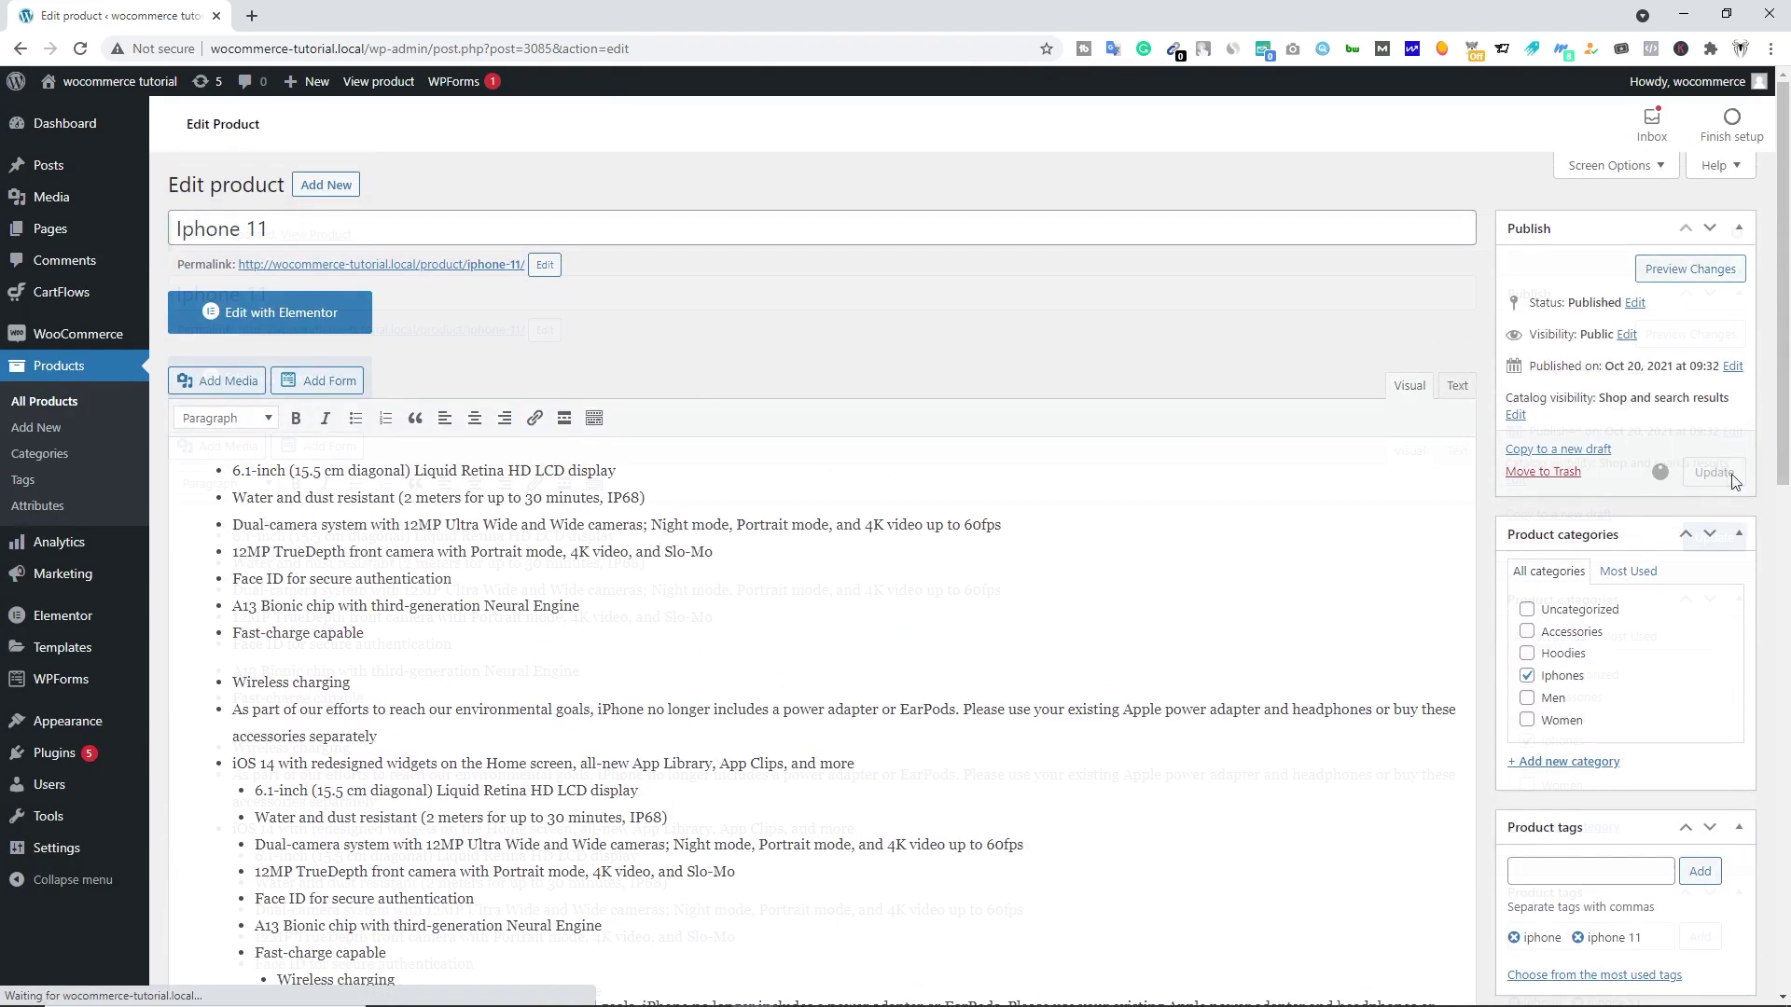
- View the updated Iphone 11 store page, examining its price range and the grouped storage options
{"action": "left_click", "coordinate": [326, 234]}
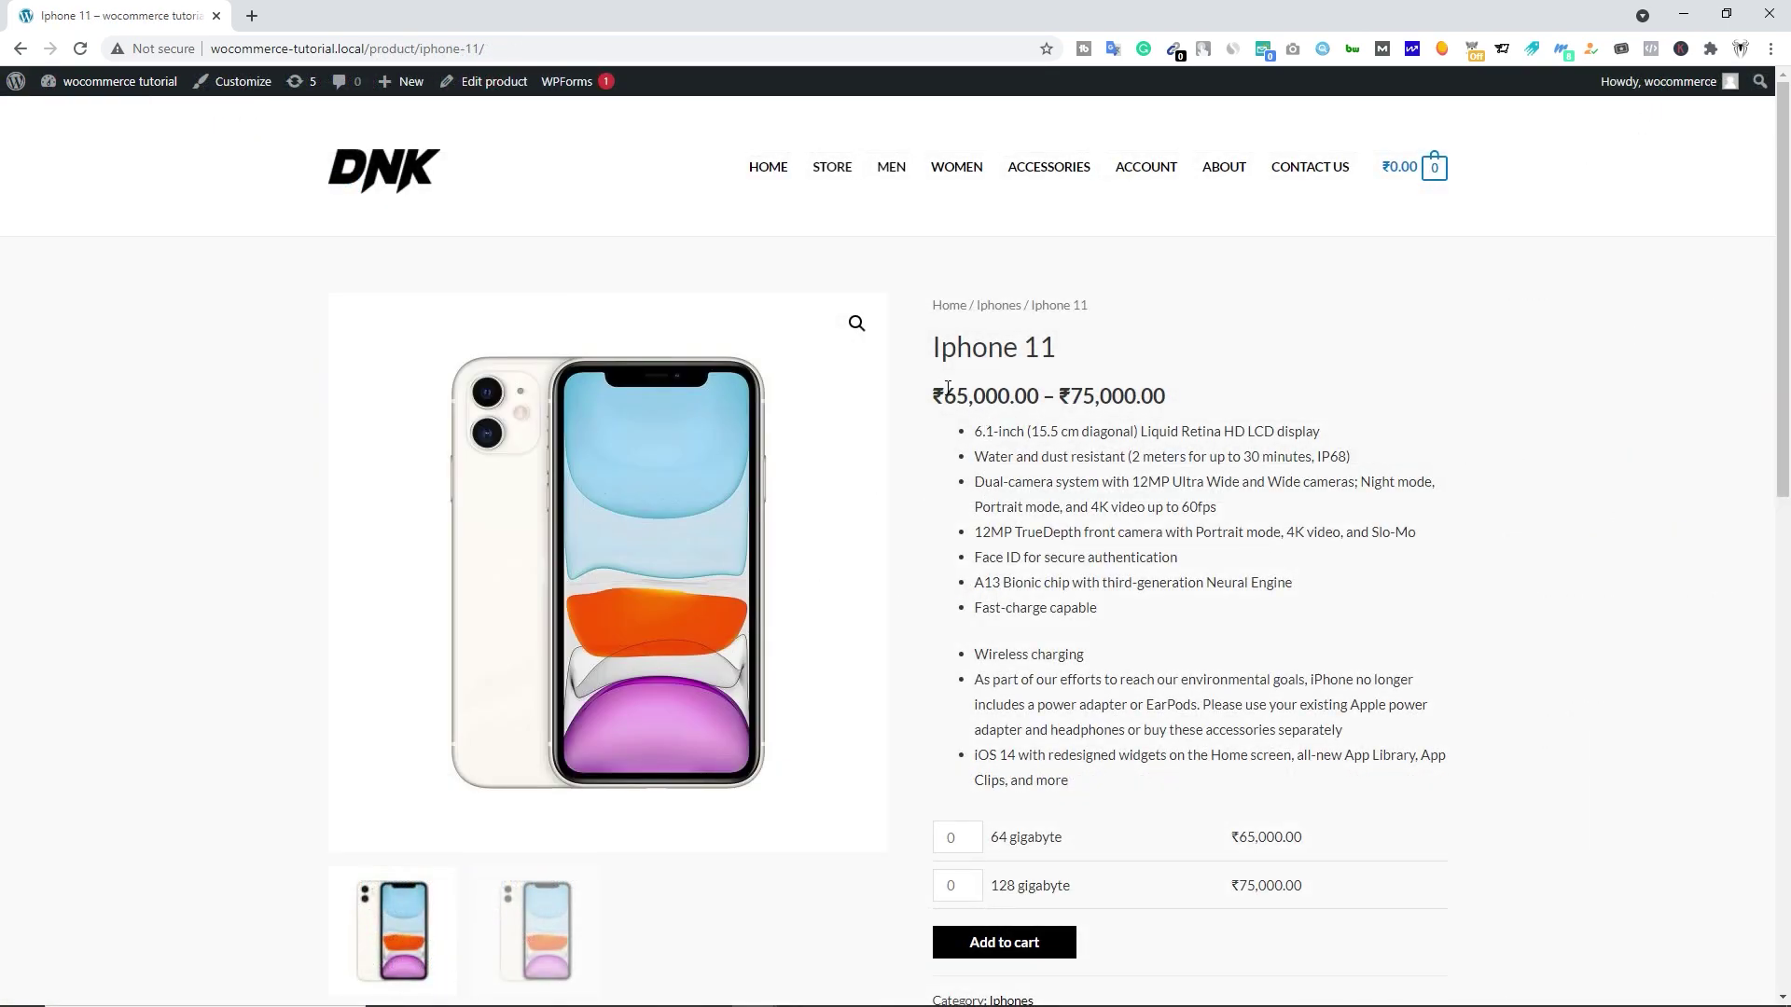
{"action": "left_click_drag", "start_coordinate": [947, 387], "coordinate": [1173, 407]}
{"action": "left_click", "coordinate": [1171, 405]}
{"action": "scroll", "coordinate": [1147, 447], "scroll_direction": "down", "scroll_amount": 2}
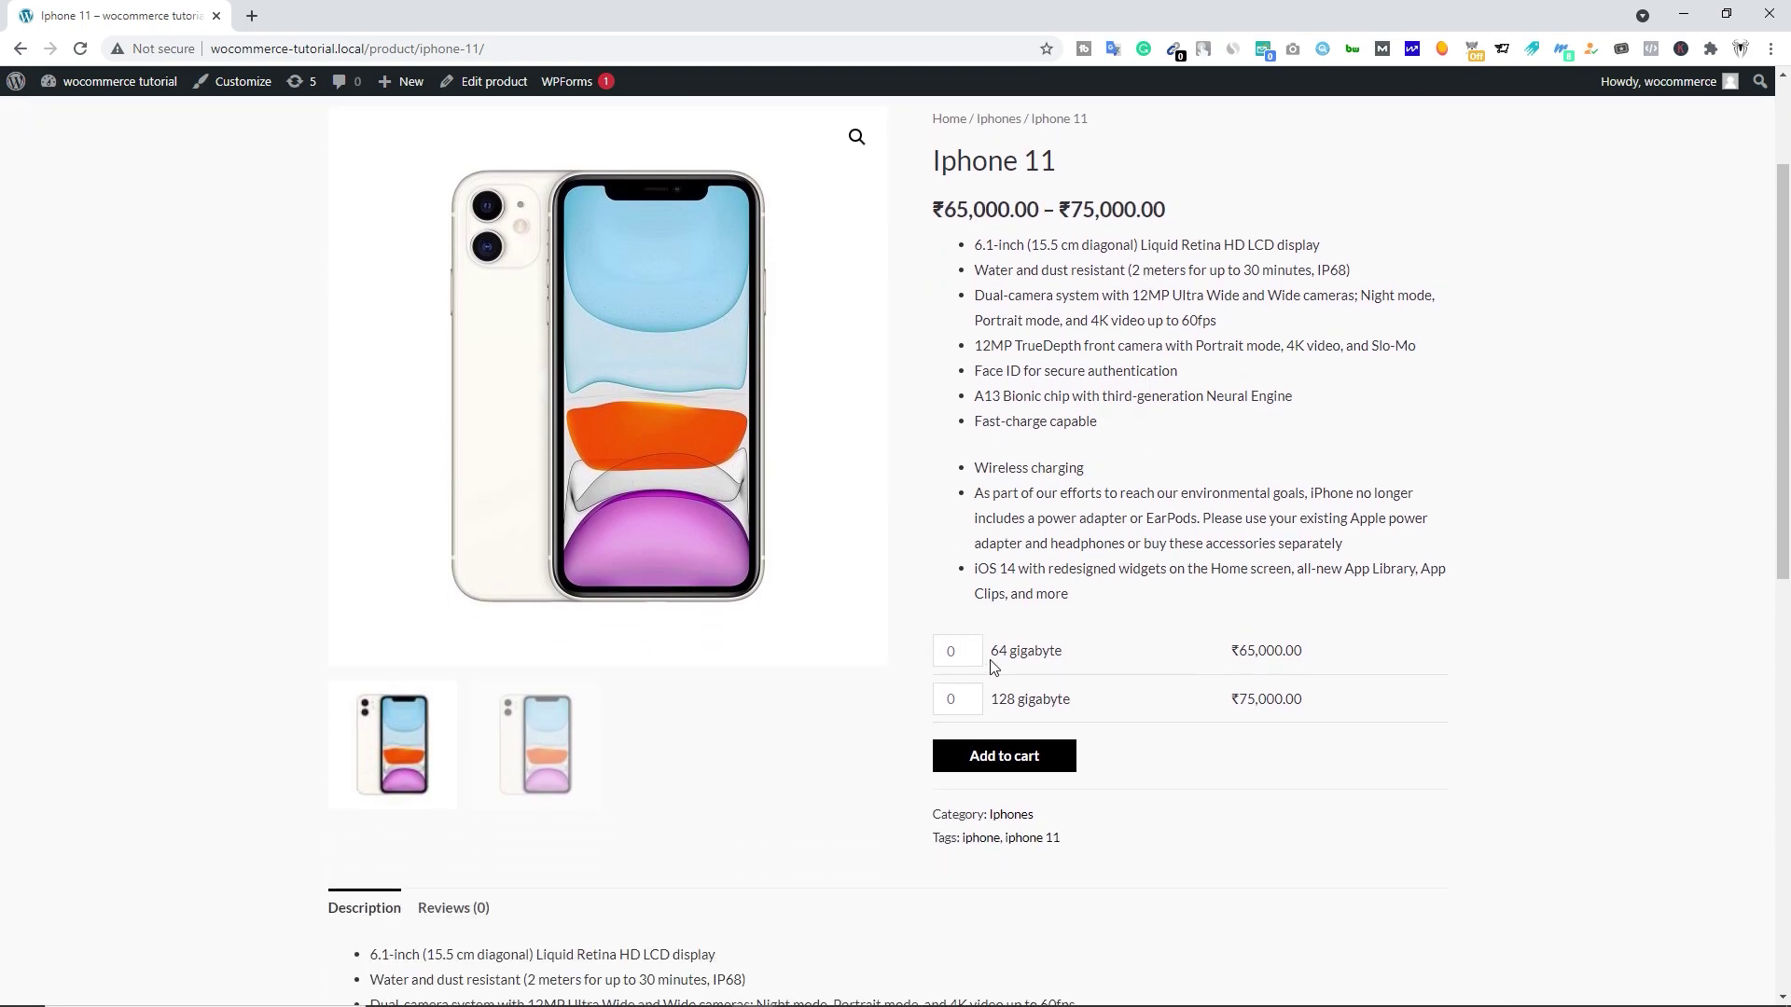
{"action": "double_click", "coordinate": [1016, 655]}
{"action": "left_click_drag", "start_coordinate": [999, 705], "coordinate": [1043, 705]}
{"action": "left_click", "coordinate": [1079, 703]}
{"action": "scroll", "coordinate": [1132, 653], "scroll_direction": "up", "scroll_amount": 2}
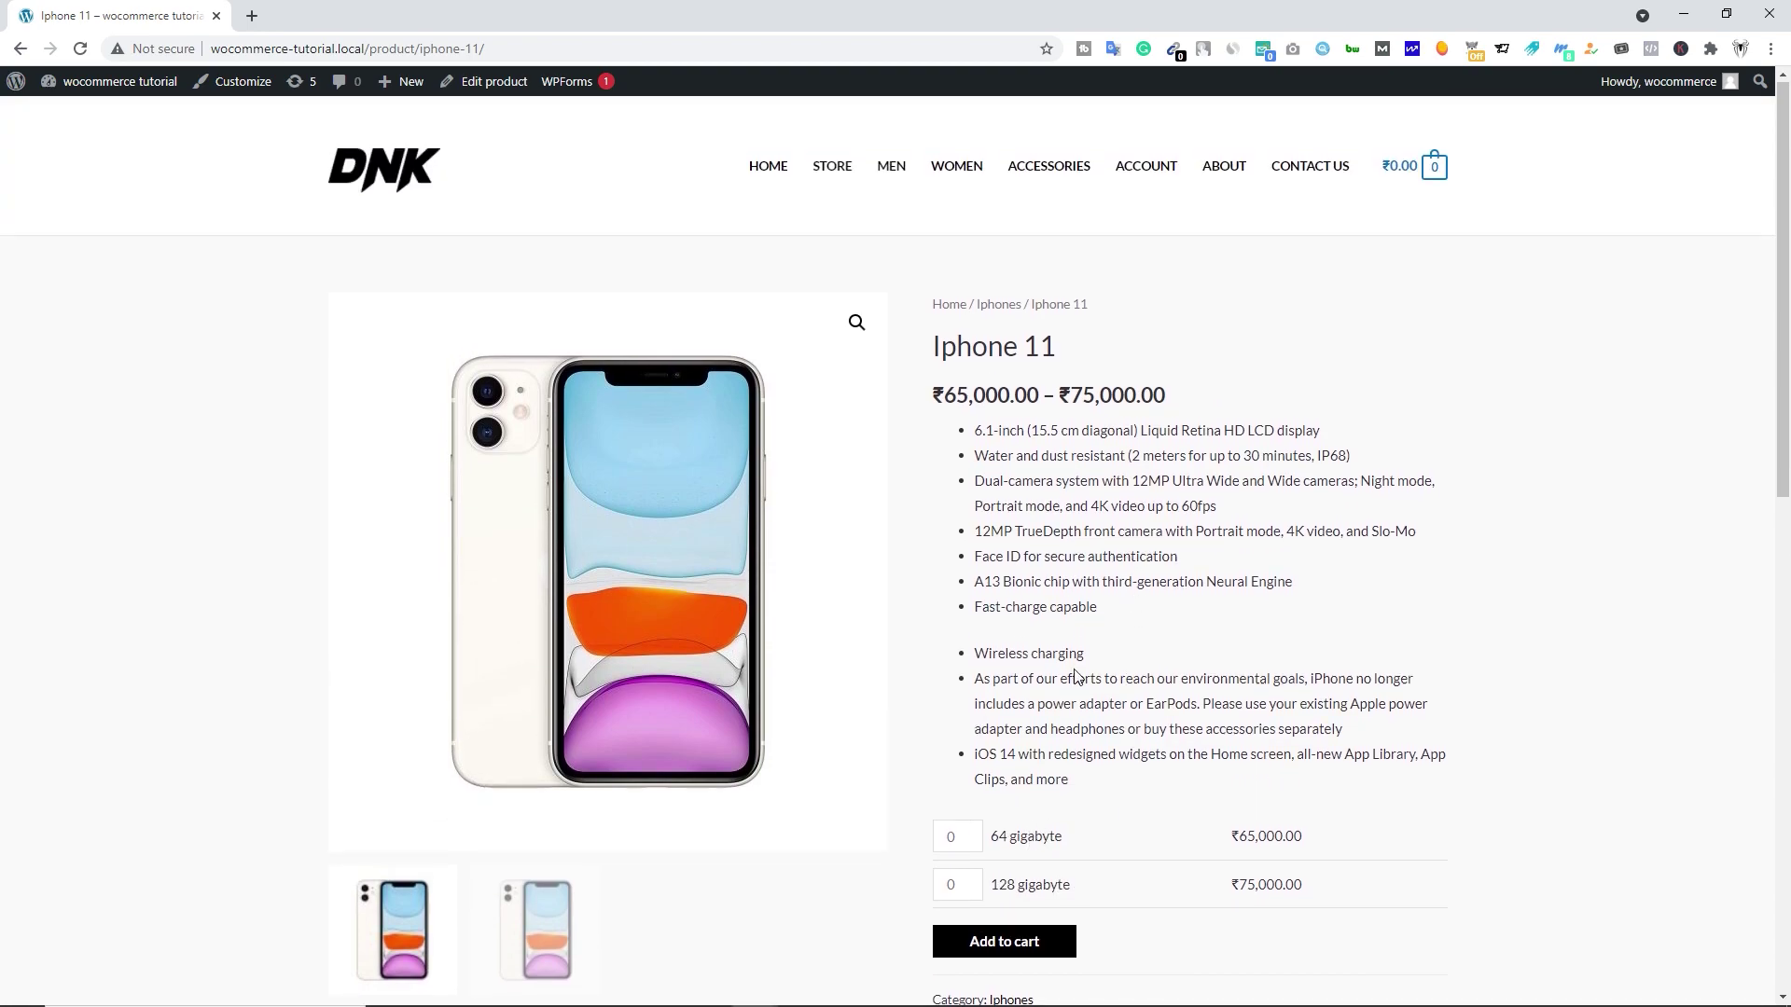
- Set the 64 gigabyte option's quantity to 1, add it to the cart, and check the cart contents
{"action": "scroll", "coordinate": [1078, 676], "scroll_direction": "down", "scroll_amount": 1}
{"action": "left_click", "coordinate": [971, 738]}
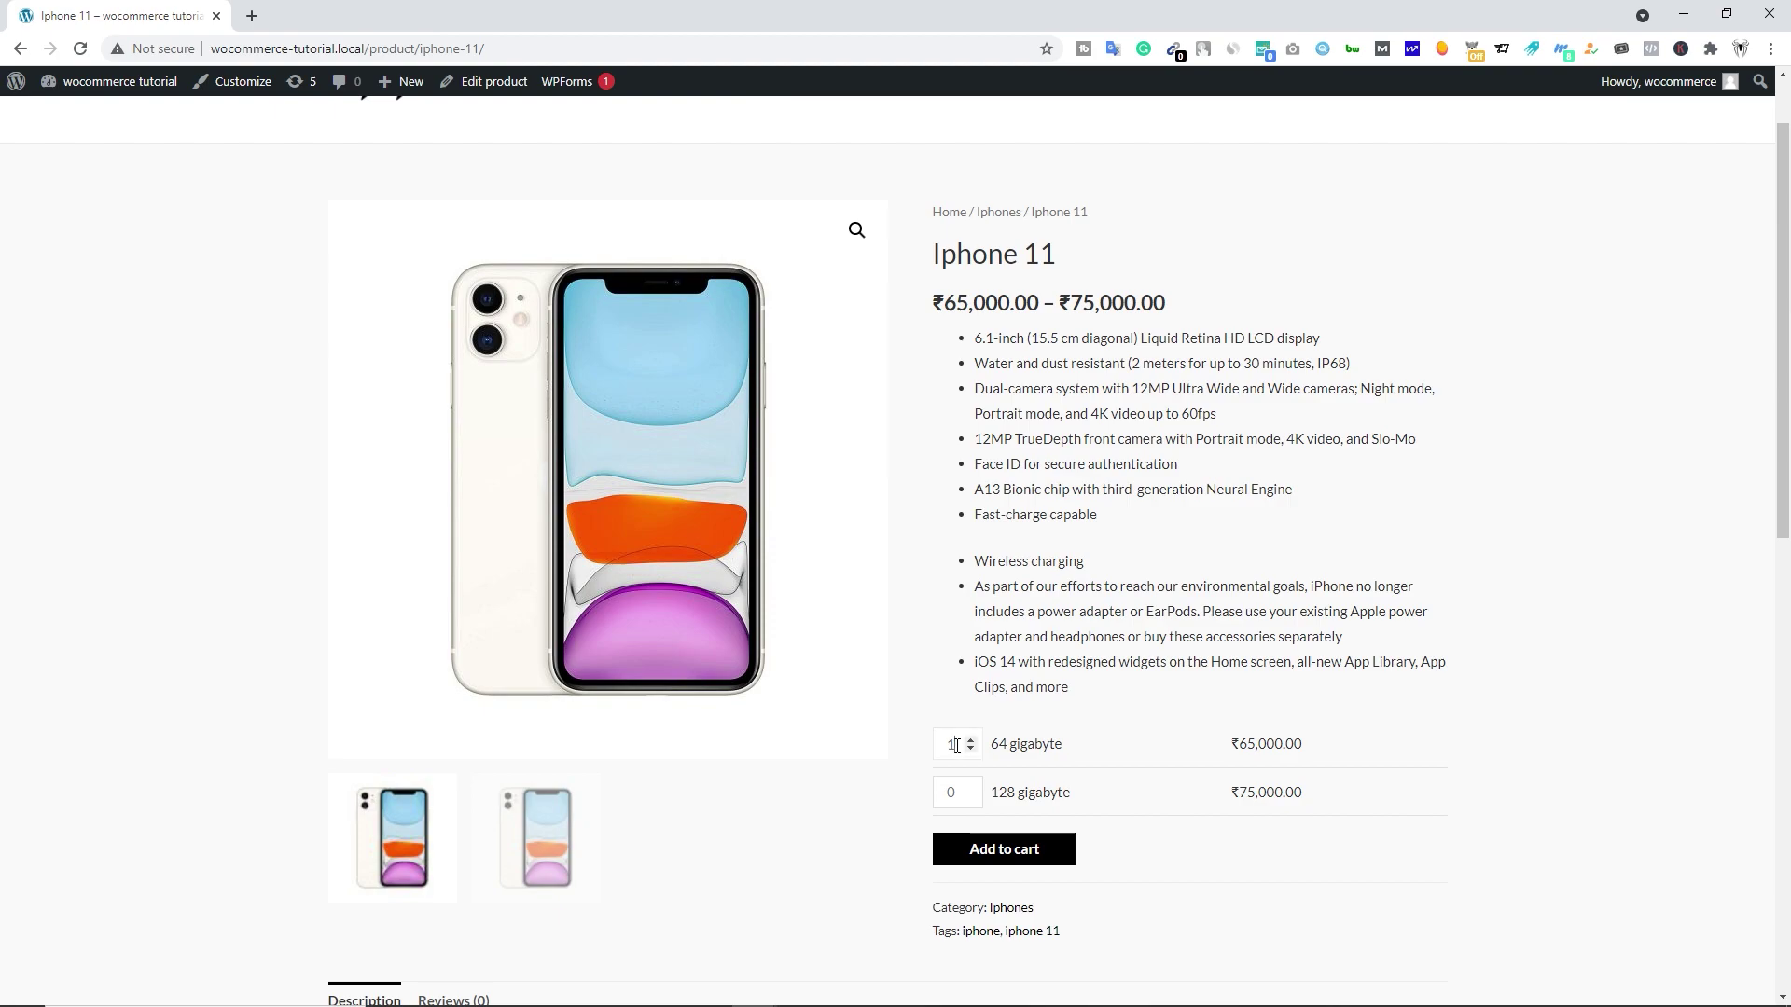
{"action": "left_click", "coordinate": [996, 848]}
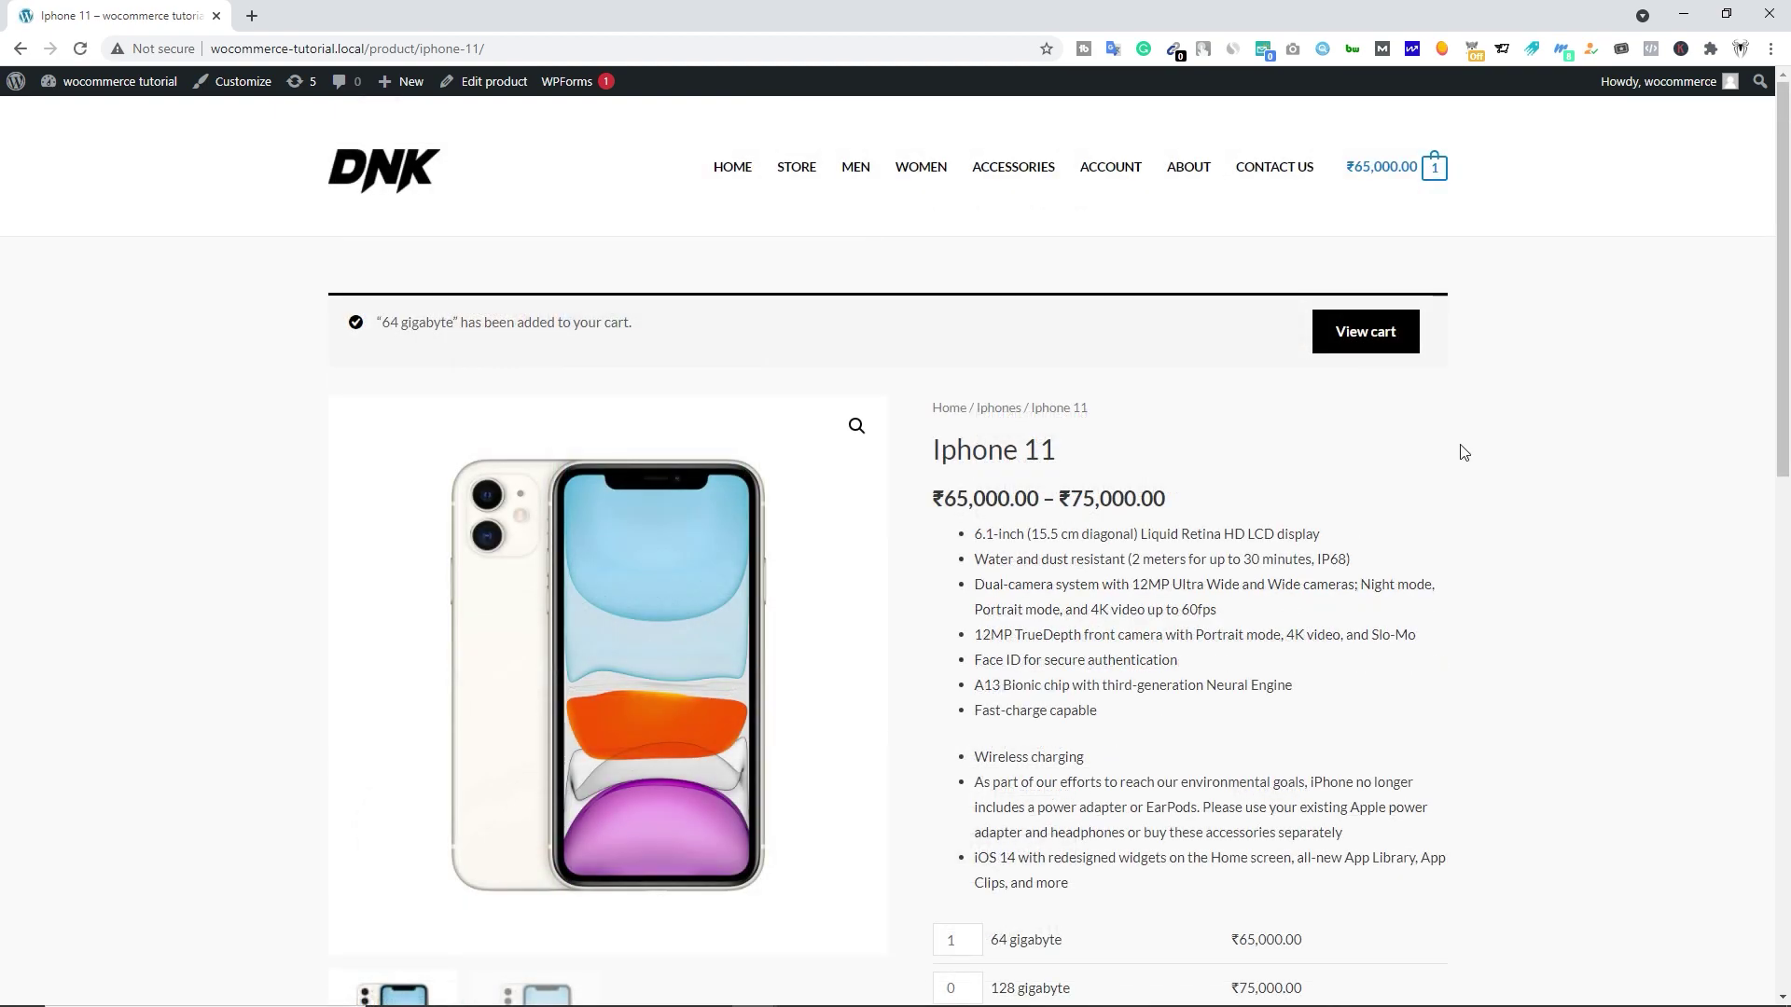
{"action": "mouse_move", "coordinate": [1434, 168]}
{"action": "scroll", "coordinate": [1086, 605], "scroll_direction": "down", "scroll_amount": 1}
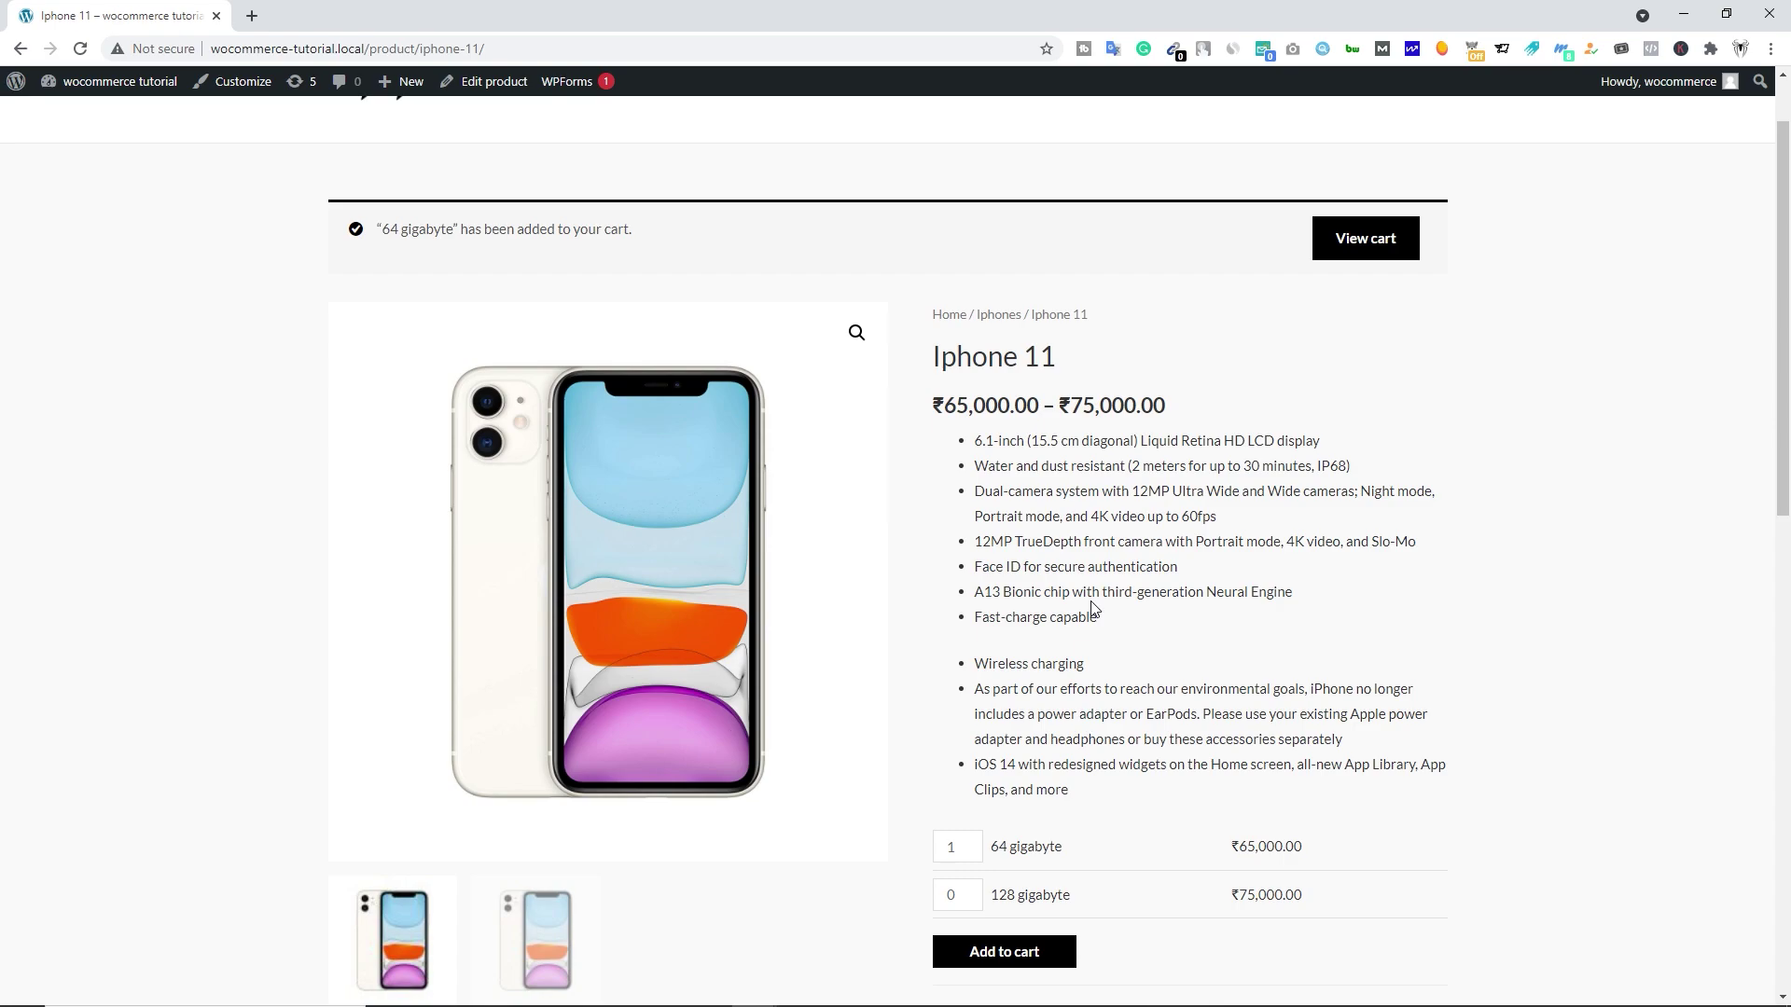
{"action": "scroll", "coordinate": [1093, 608], "scroll_direction": "down", "scroll_amount": 2}
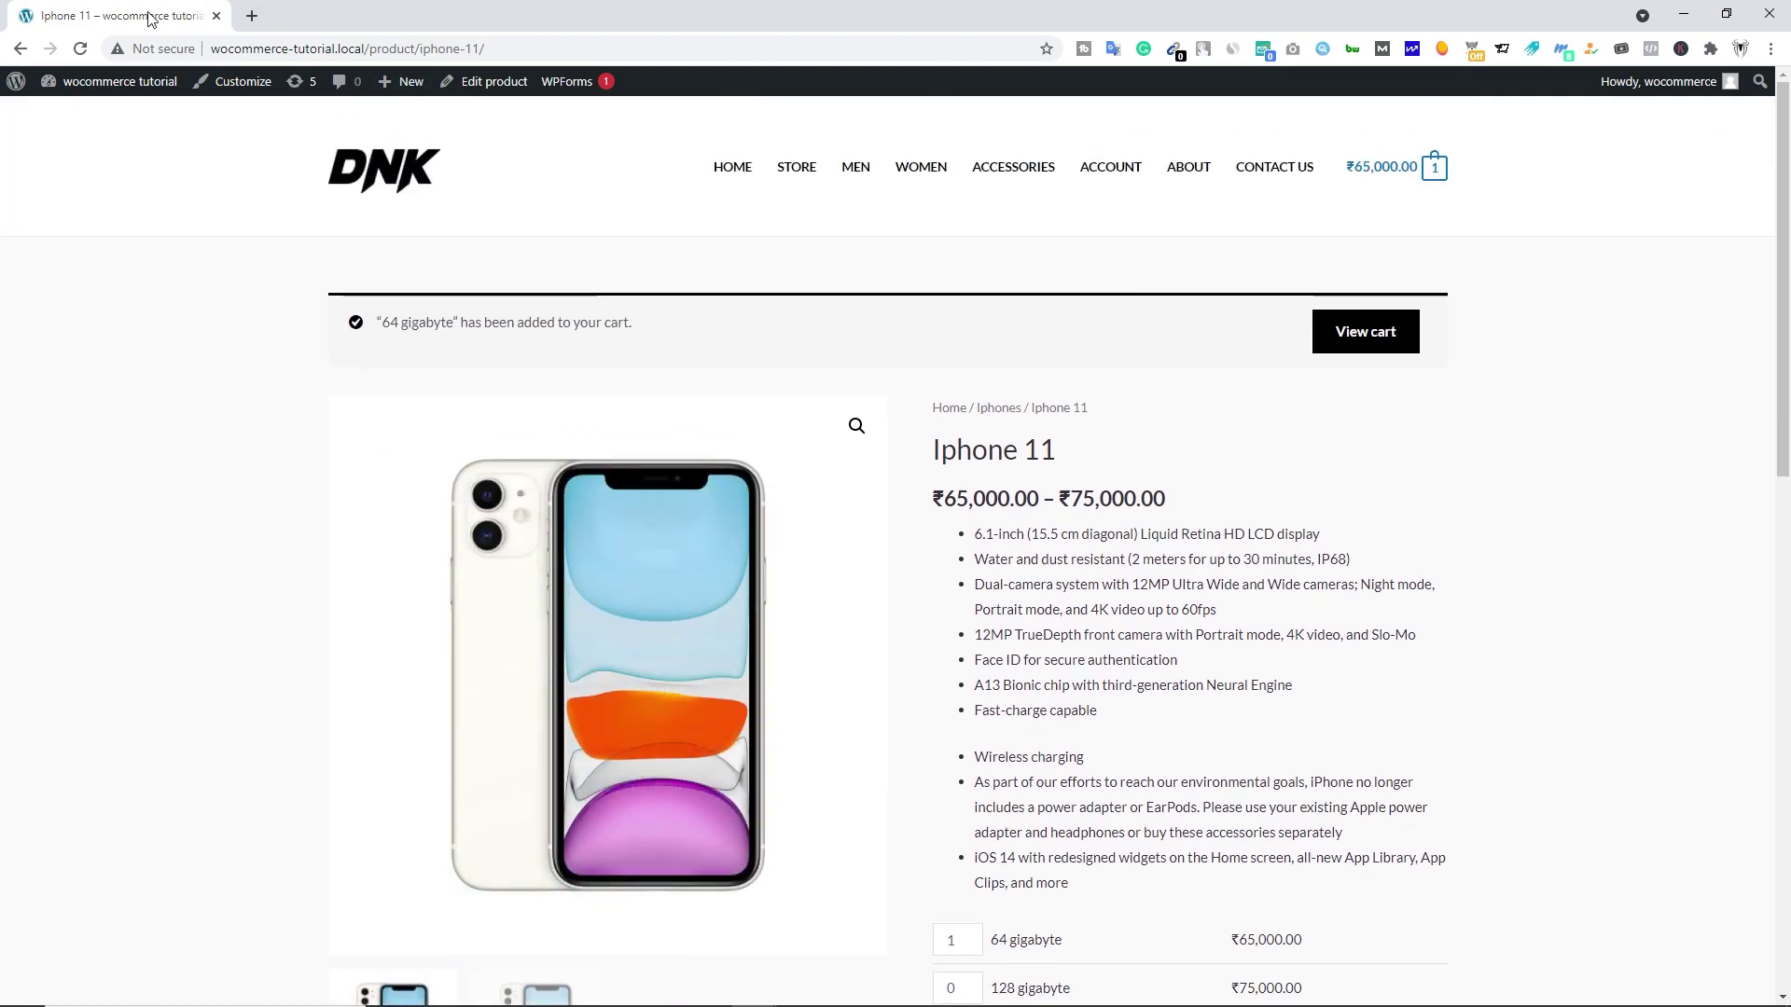
- Start a new product named "WordPress Management services" and paste the Lorem Ipsum text as its description
{"action": "left_click", "coordinate": [117, 82]}
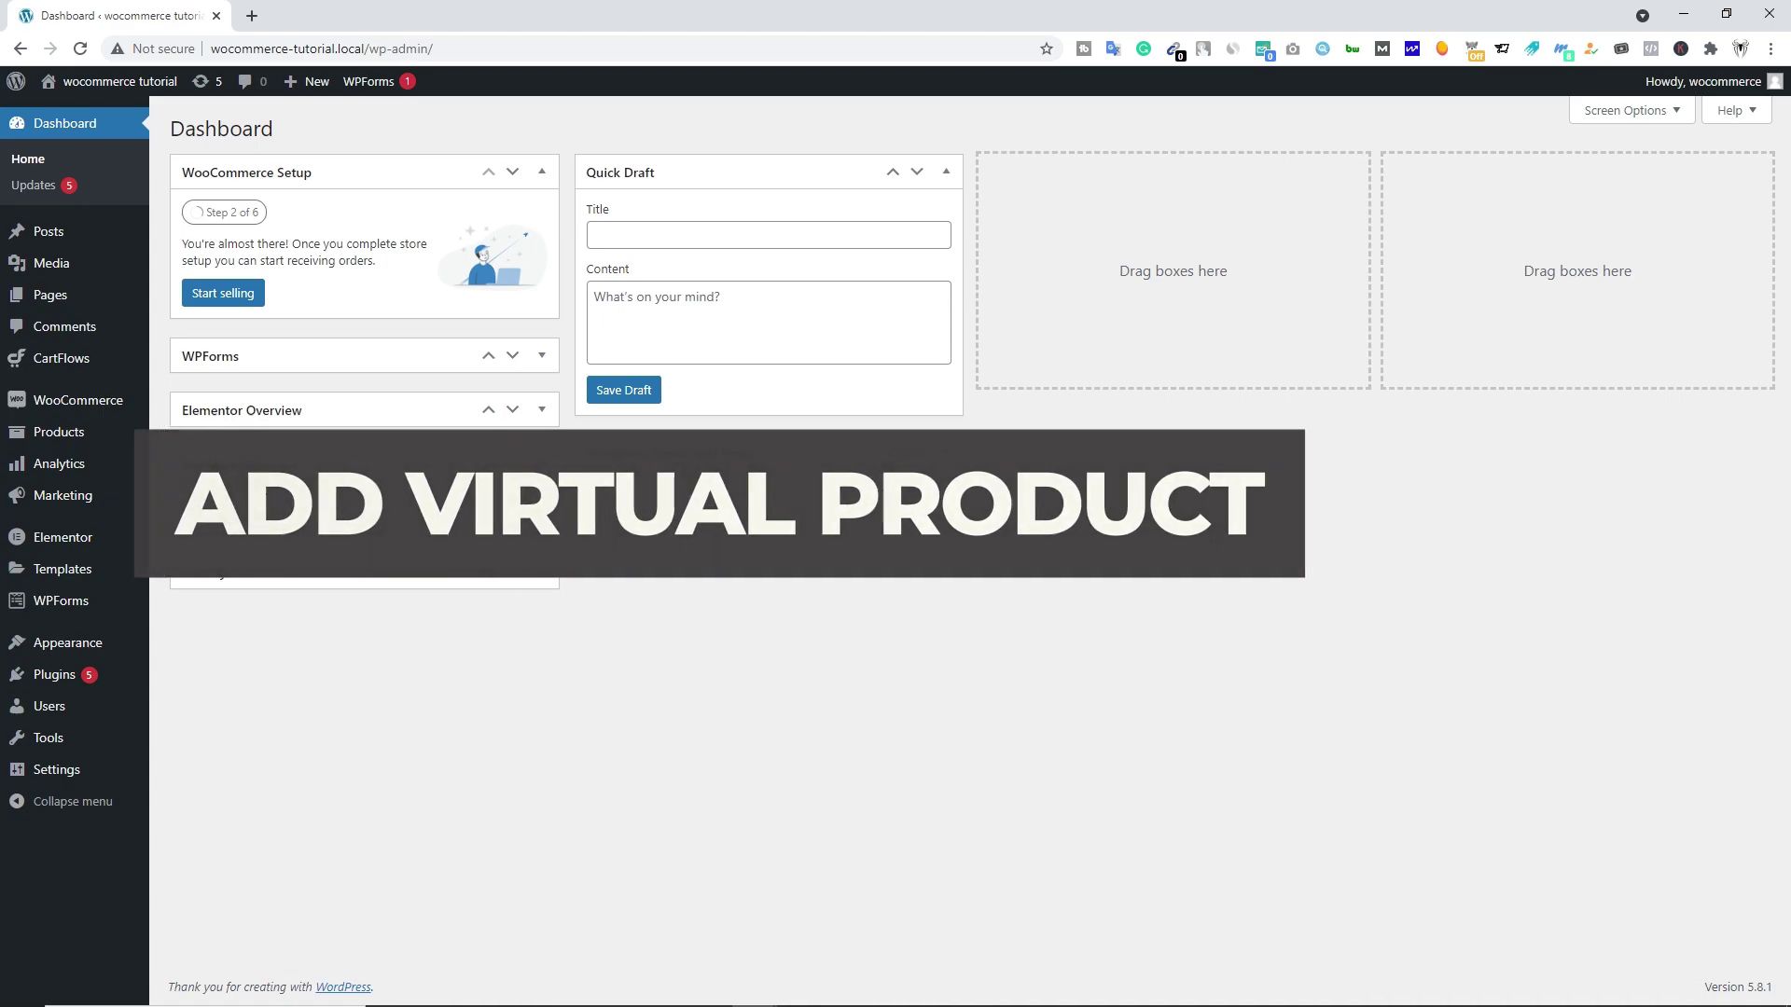
{"action": "mouse_move", "coordinate": [96, 419]}
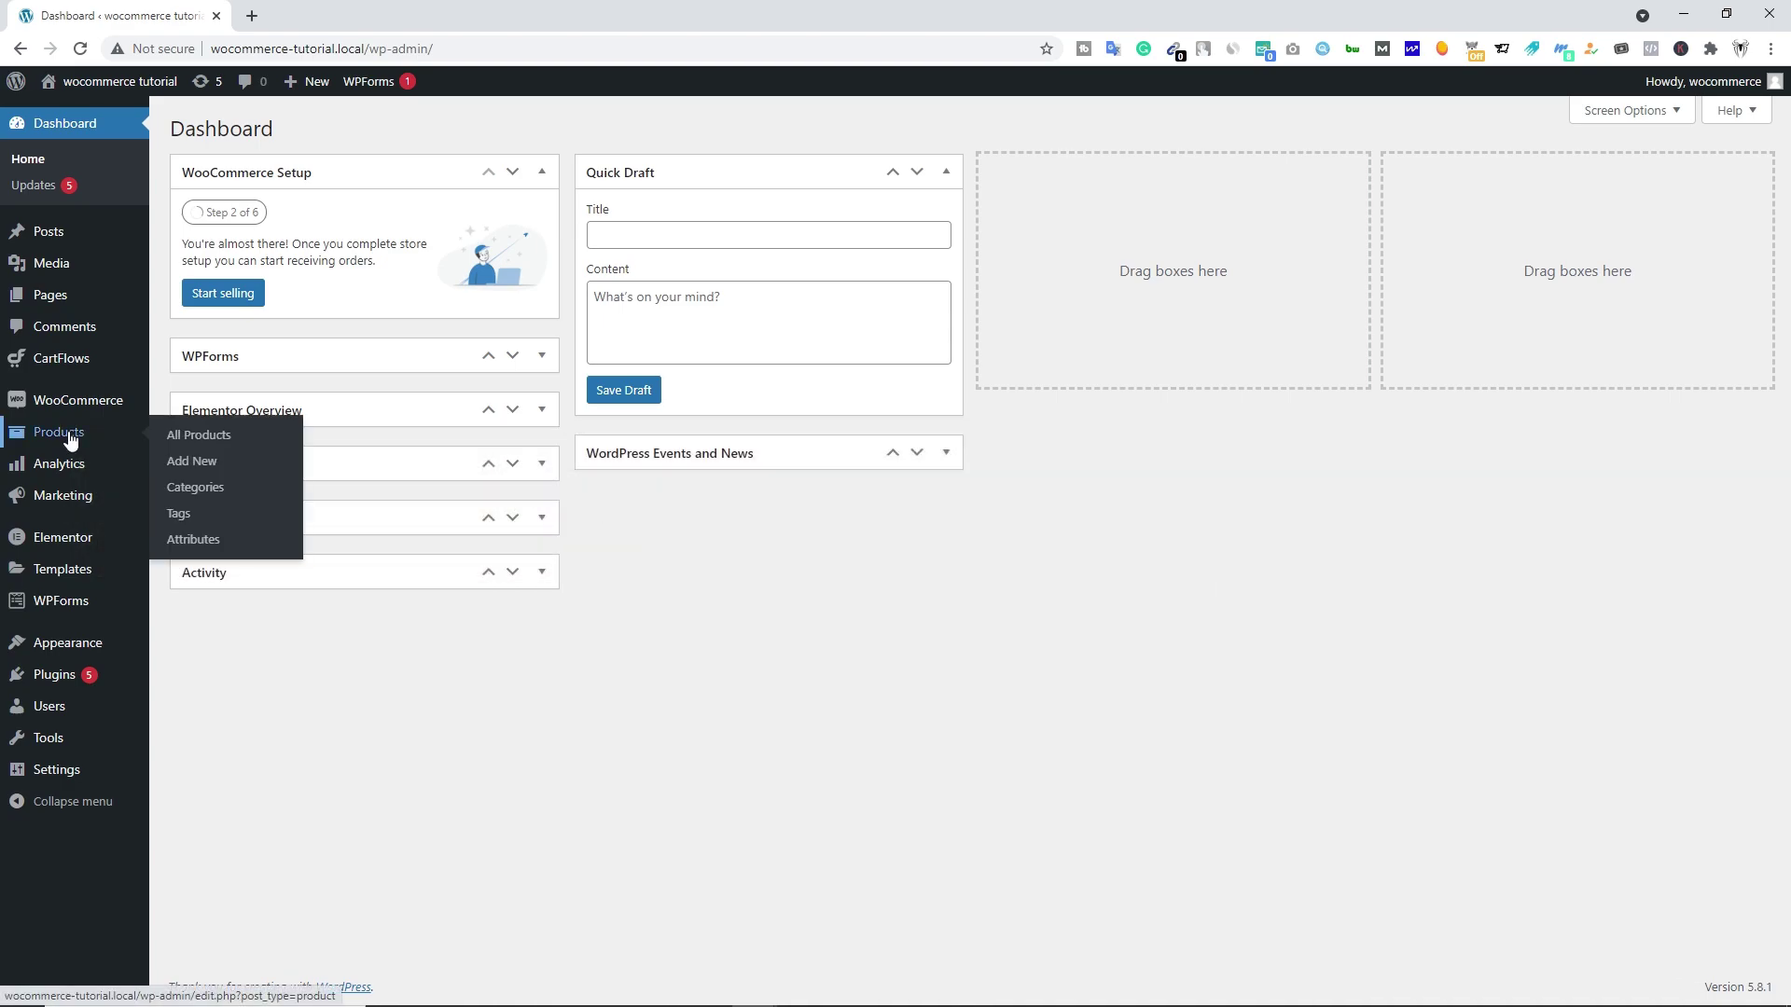
{"action": "left_click", "coordinate": [164, 462]}
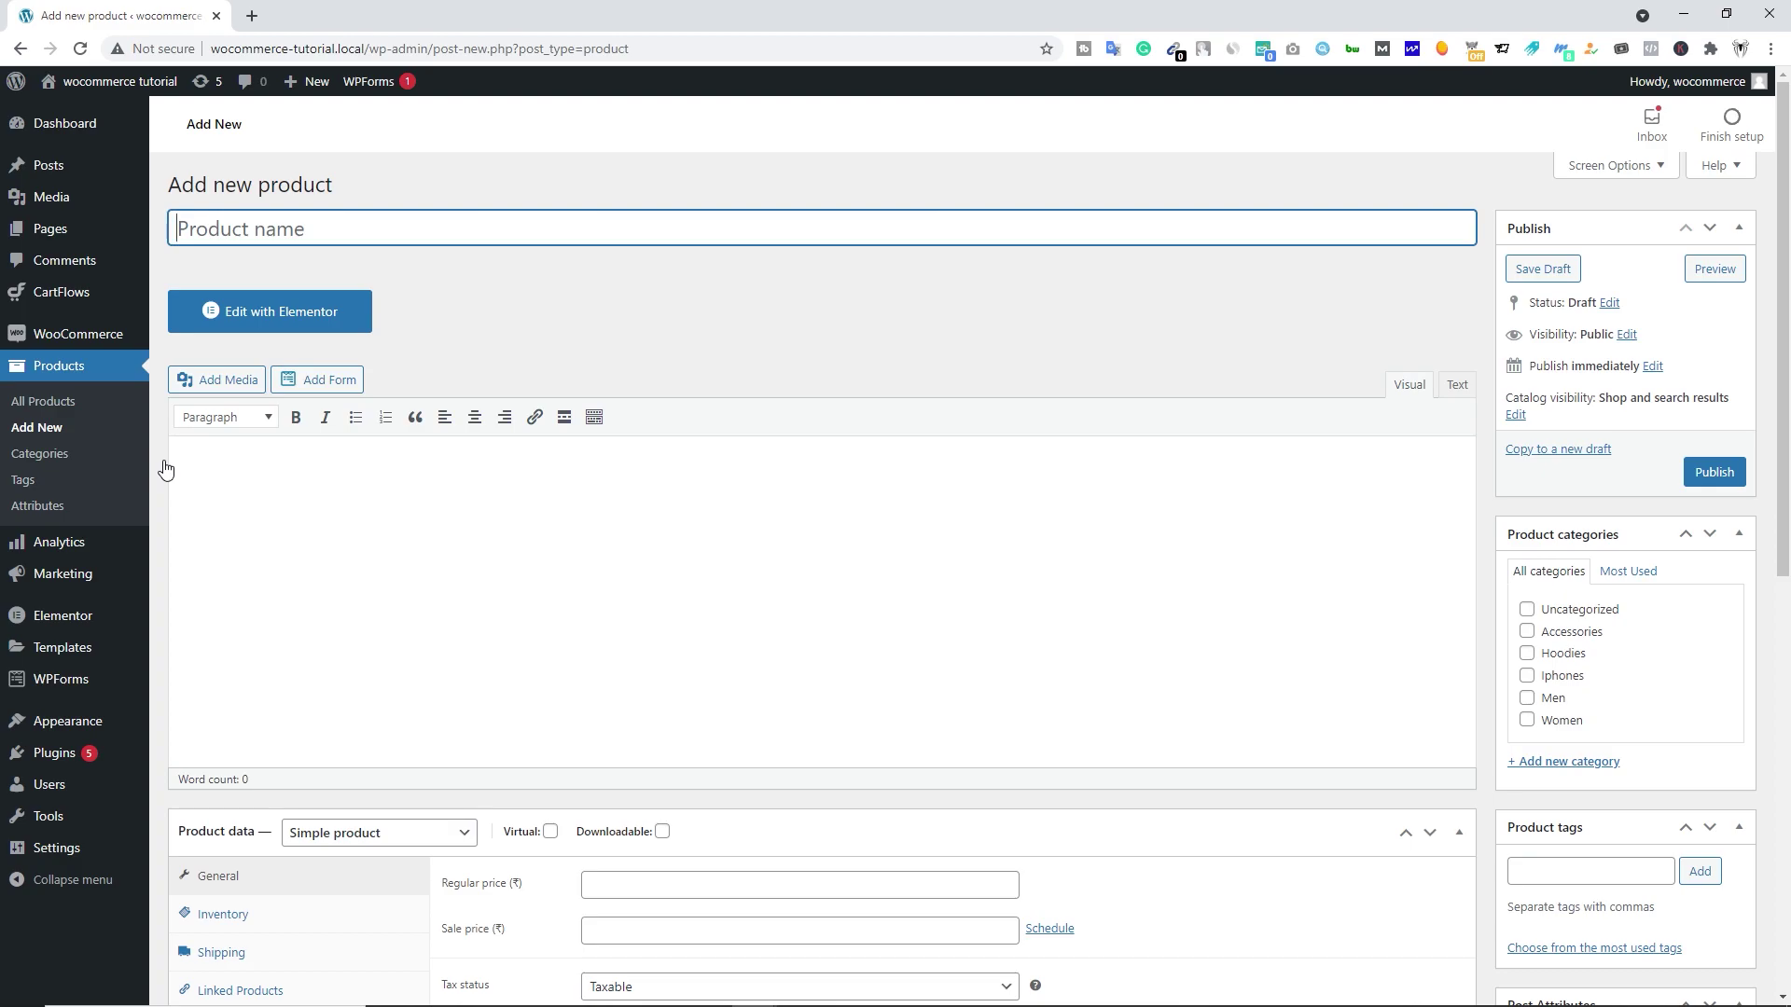
{"action": "type", "text": "WordPress Management services"}
{"action": "left_click", "coordinate": [326, 537]}
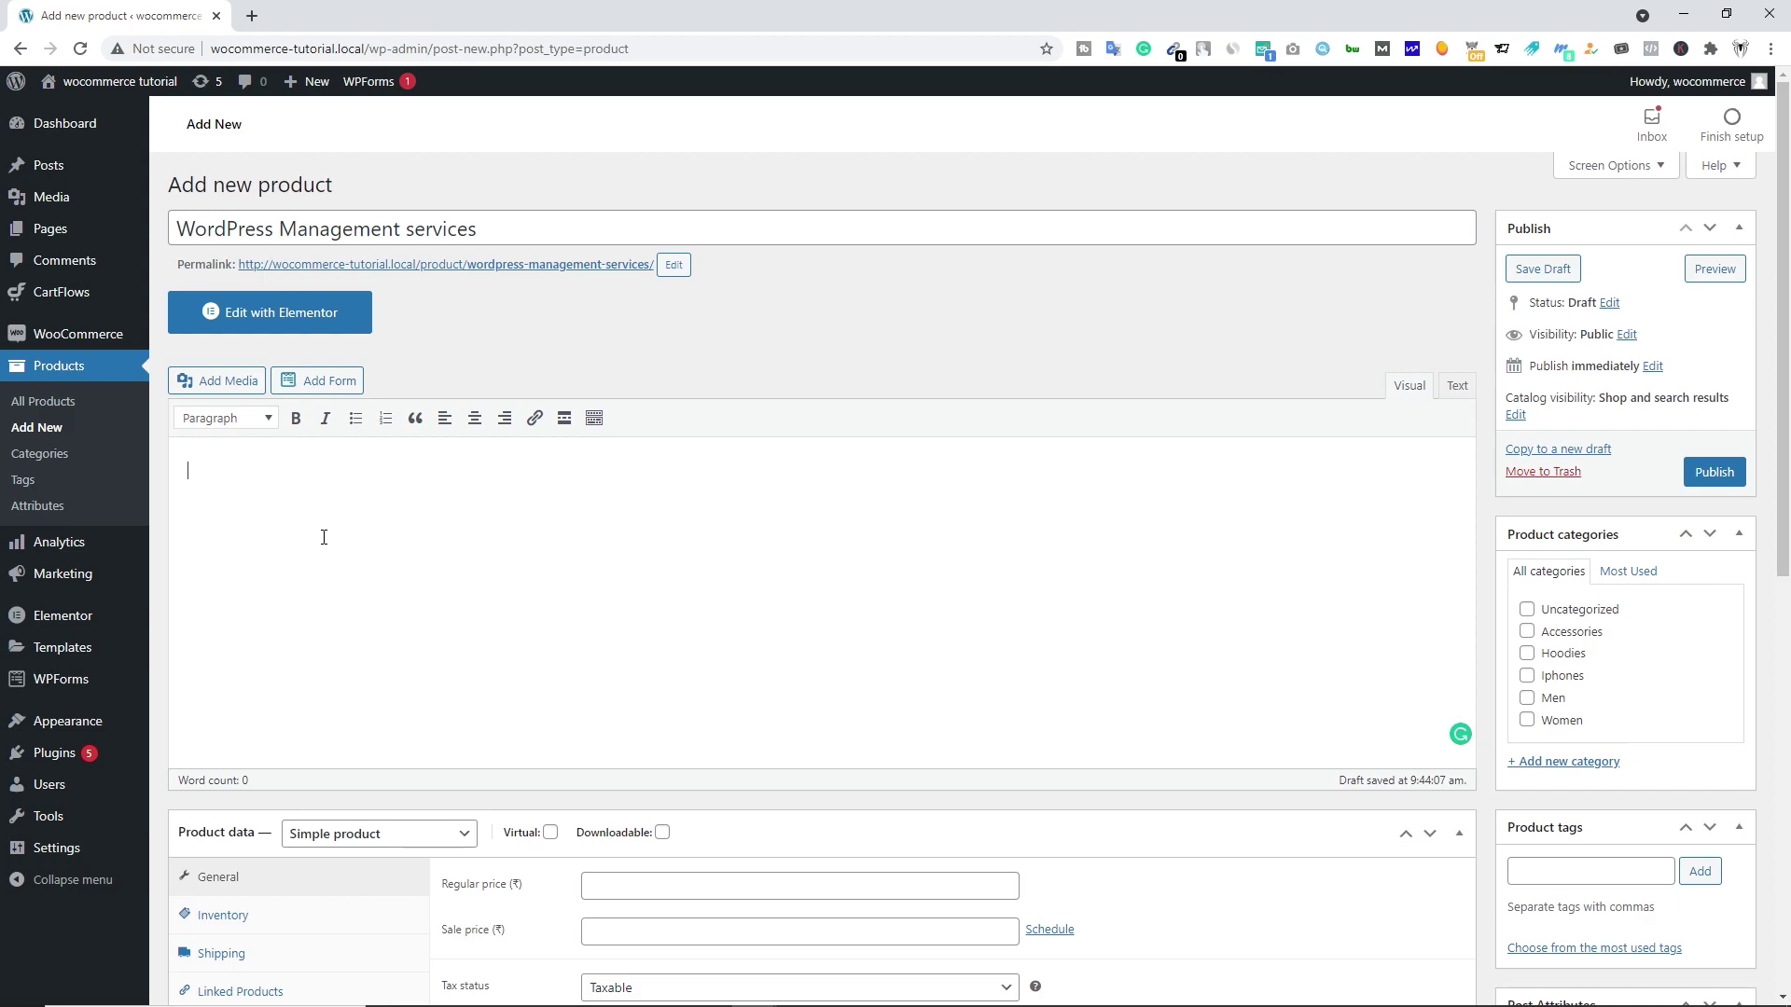
{"action": "key", "text": "ctrl+v"}
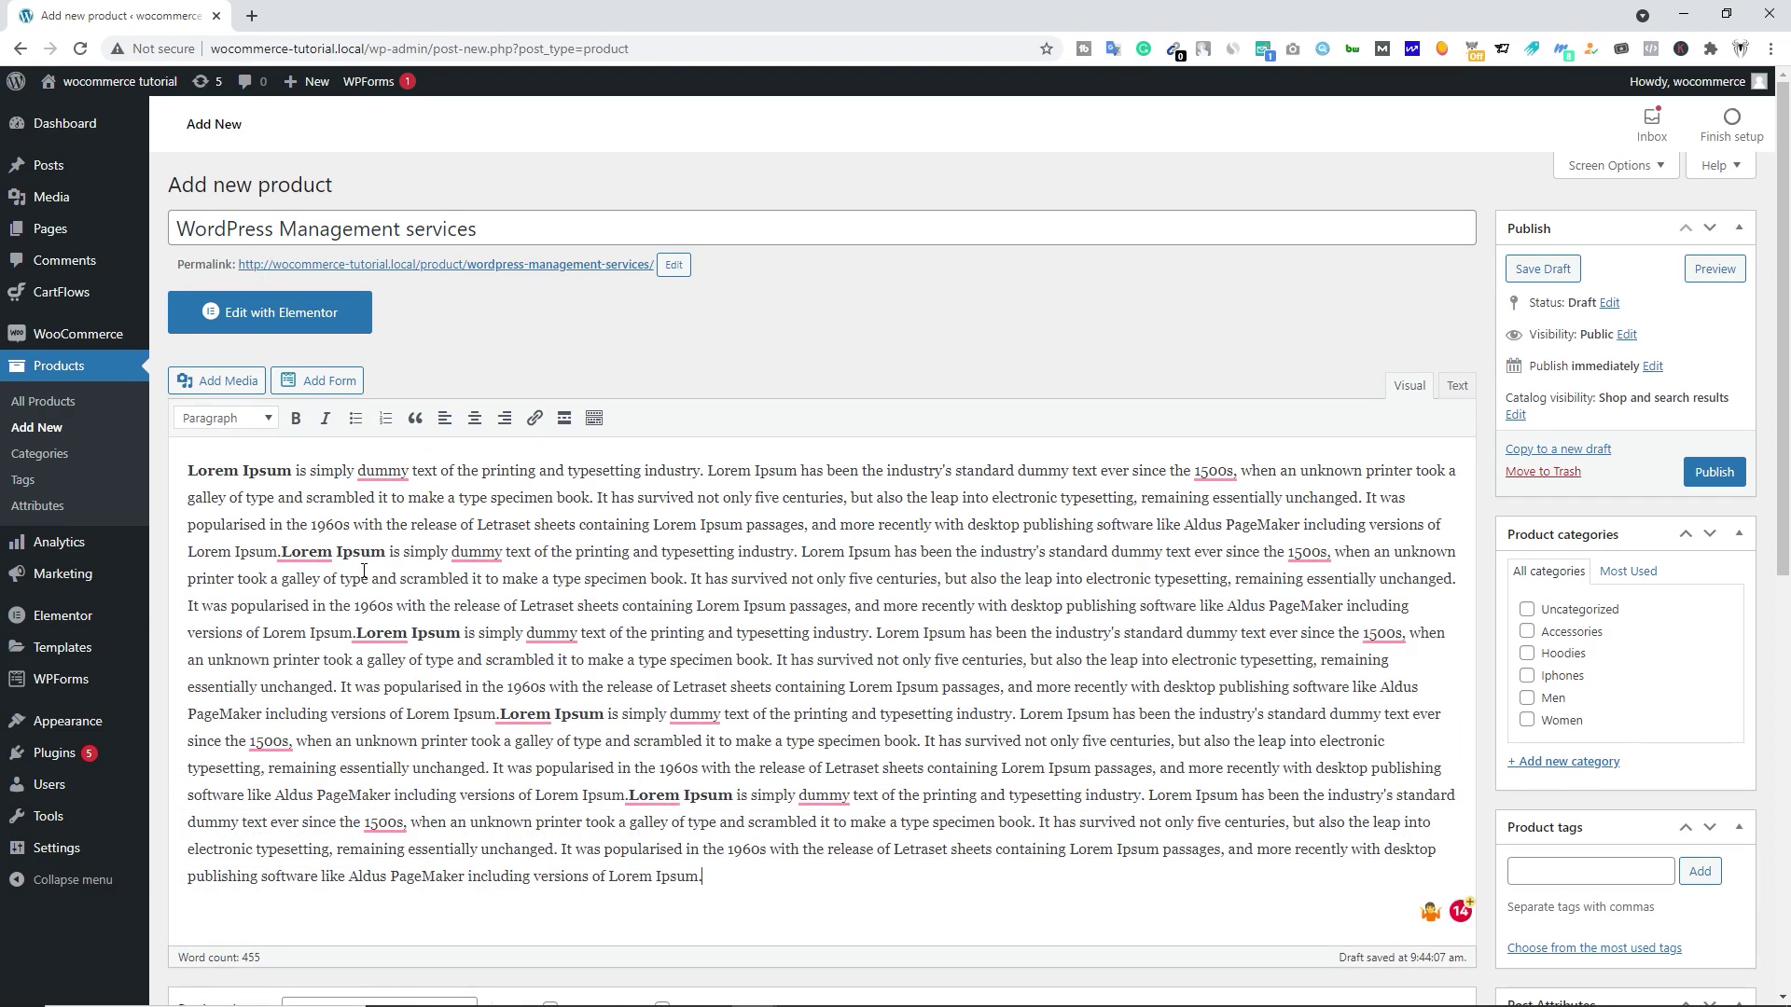
- Keep the product type as Simple product, mark it as Virtual, and set the regular price to 6000
{"action": "scroll", "coordinate": [364, 571], "scroll_direction": "down", "scroll_amount": 6}
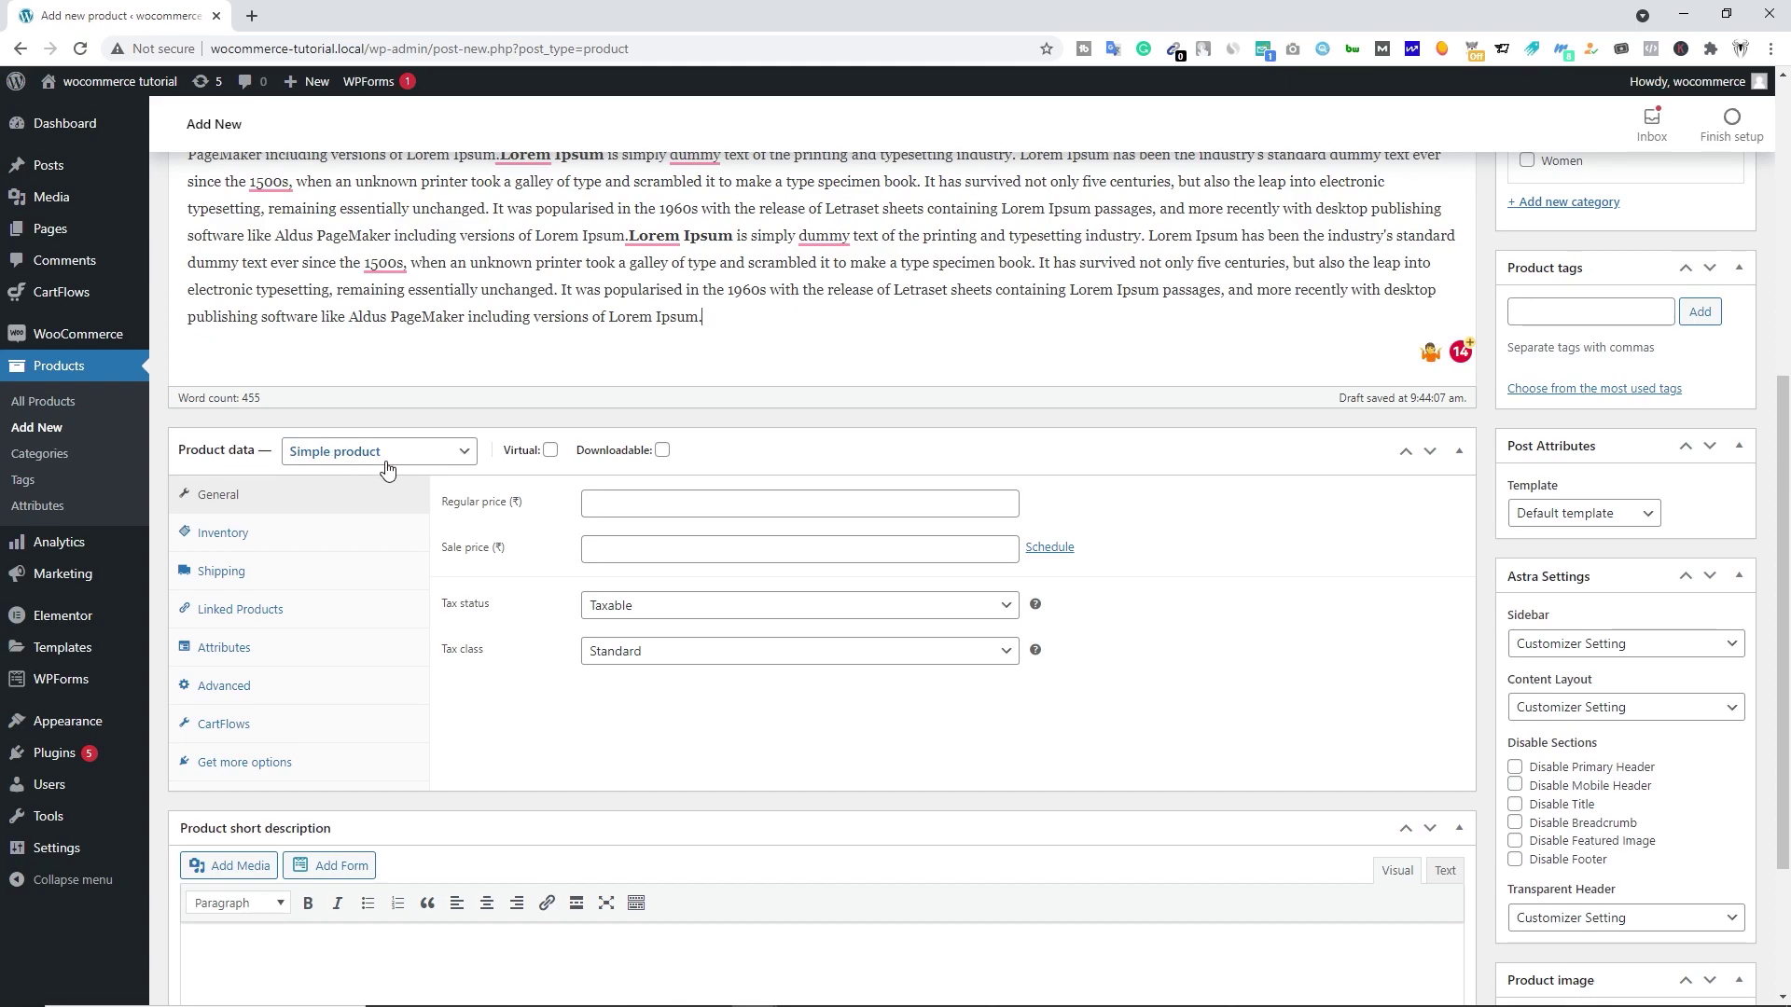
{"action": "left_click", "coordinate": [376, 459]}
{"action": "left_click", "coordinate": [336, 475]}
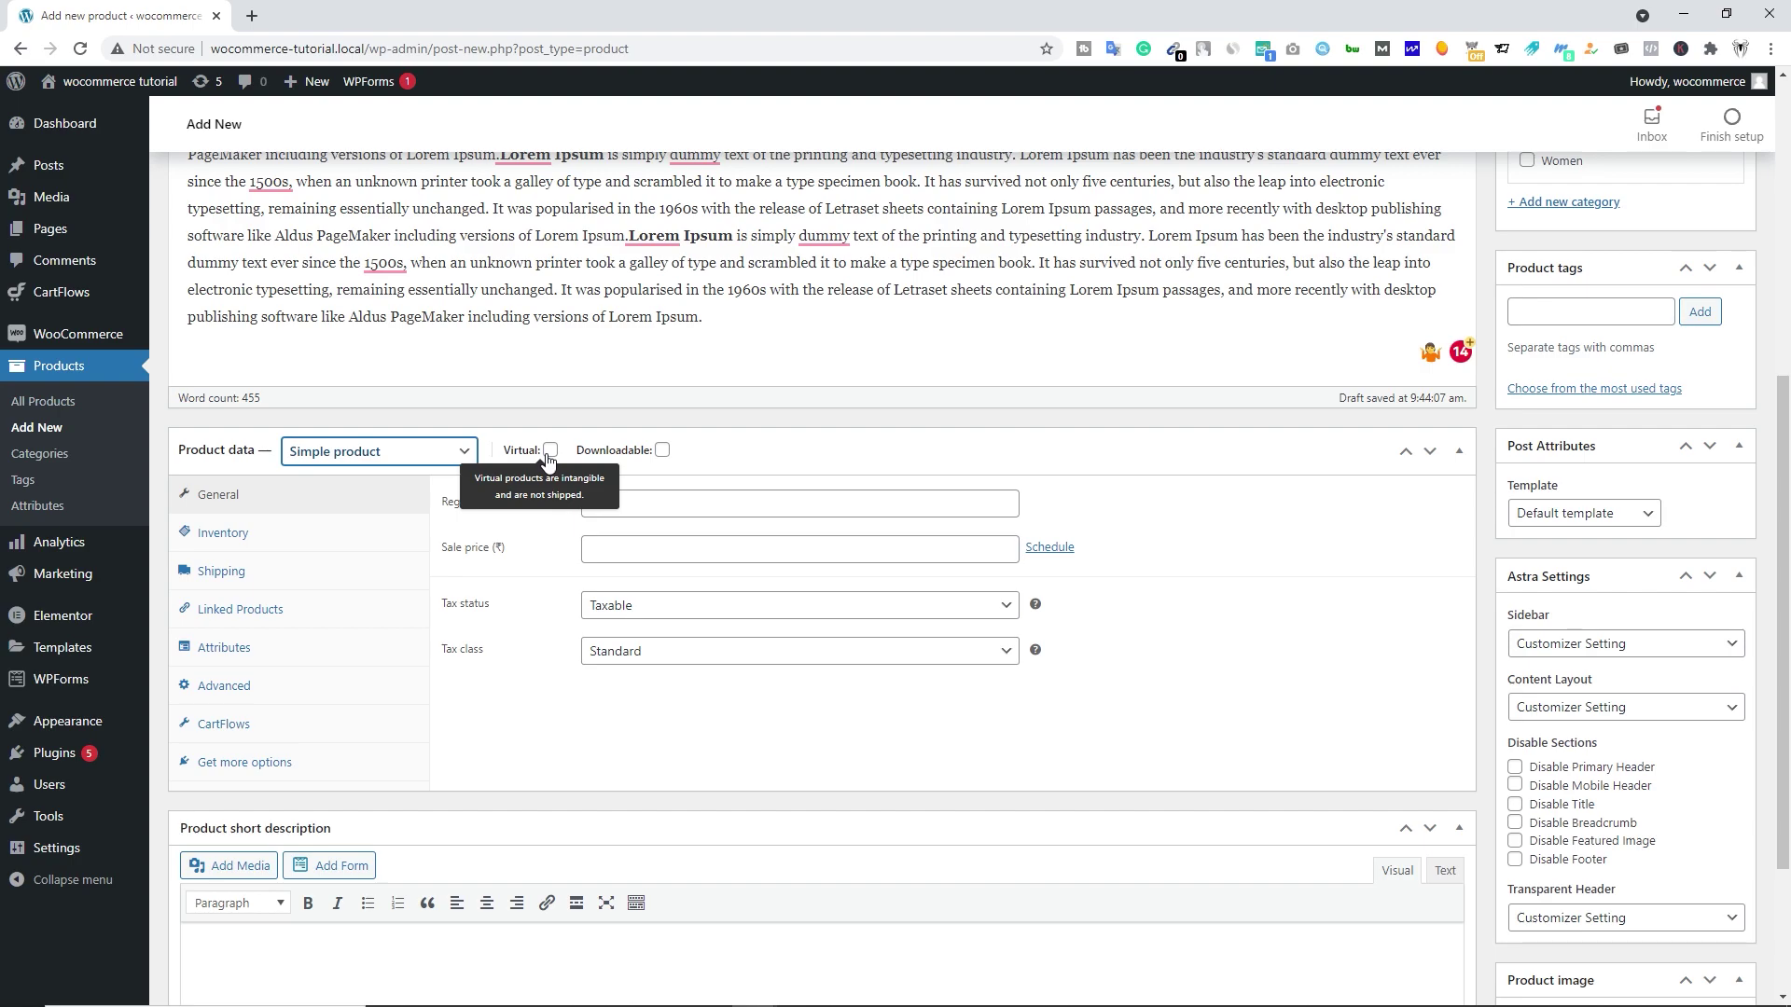
{"action": "left_click", "coordinate": [551, 449]}
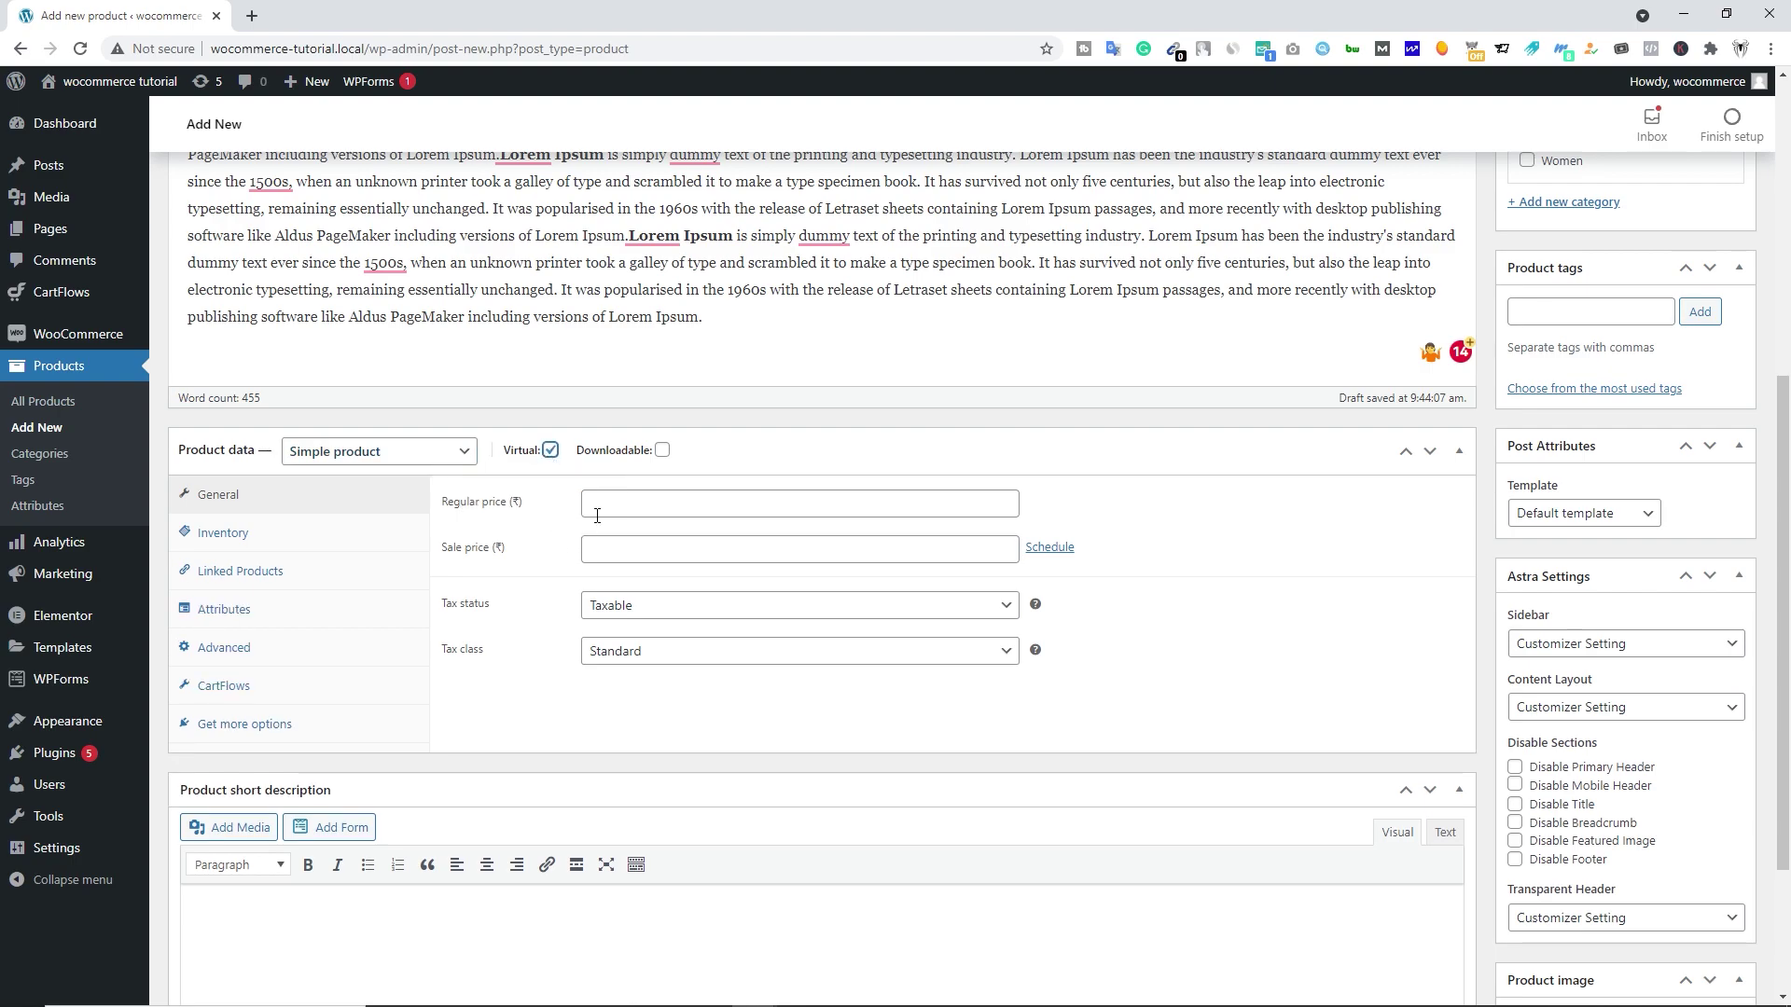
{"action": "left_click", "coordinate": [629, 501]}
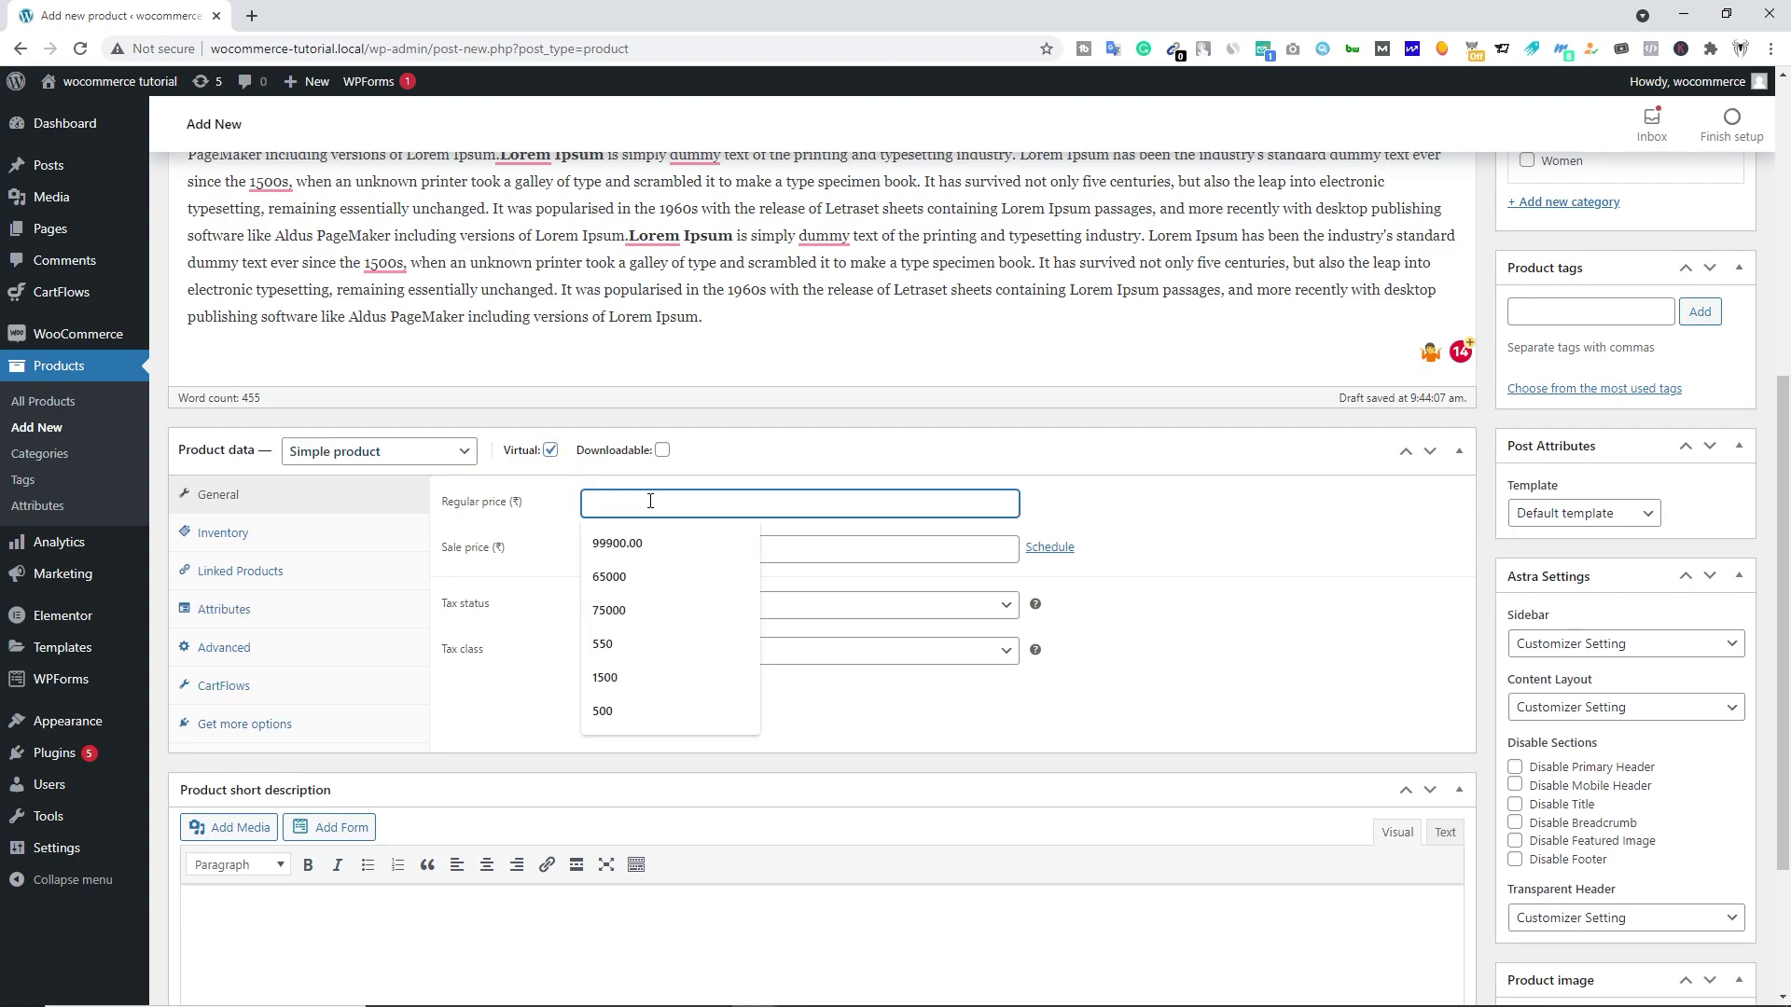
{"action": "type", "text": "6000"}
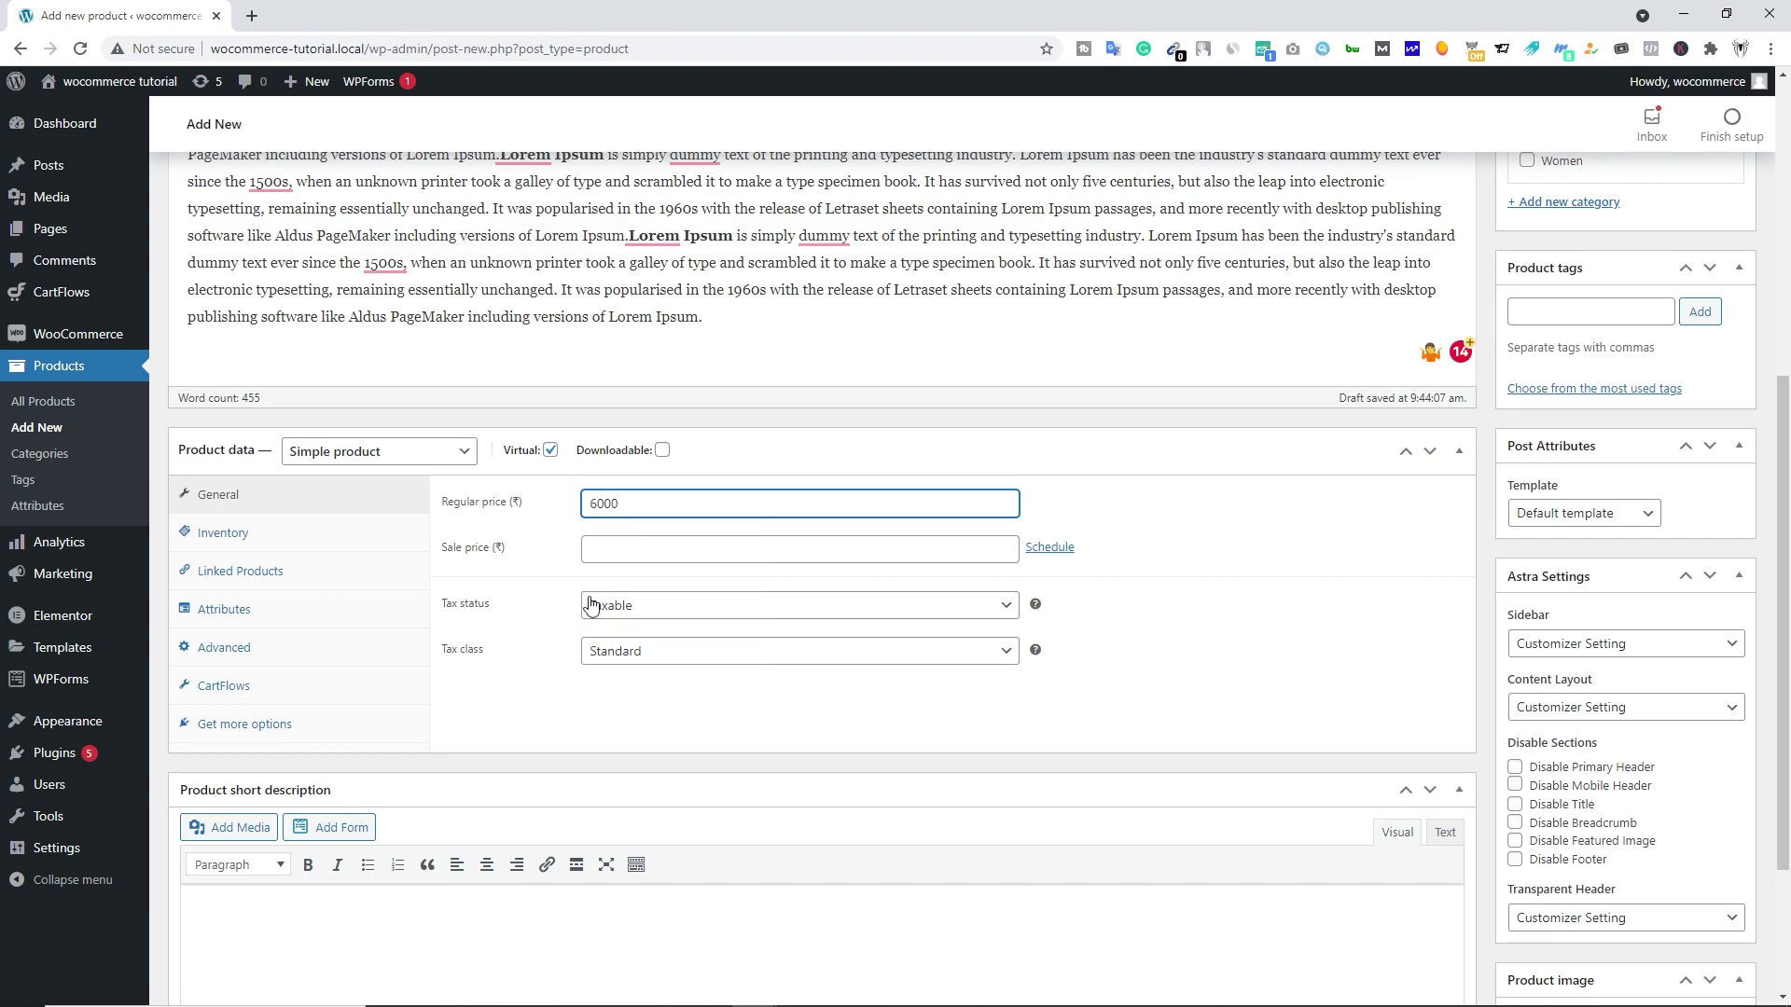
- Fill the product short description with one Lorem Ipsum paragraph
{"action": "scroll", "coordinate": [578, 615], "scroll_direction": "down", "scroll_amount": 3}
{"action": "left_click", "coordinate": [400, 714]}
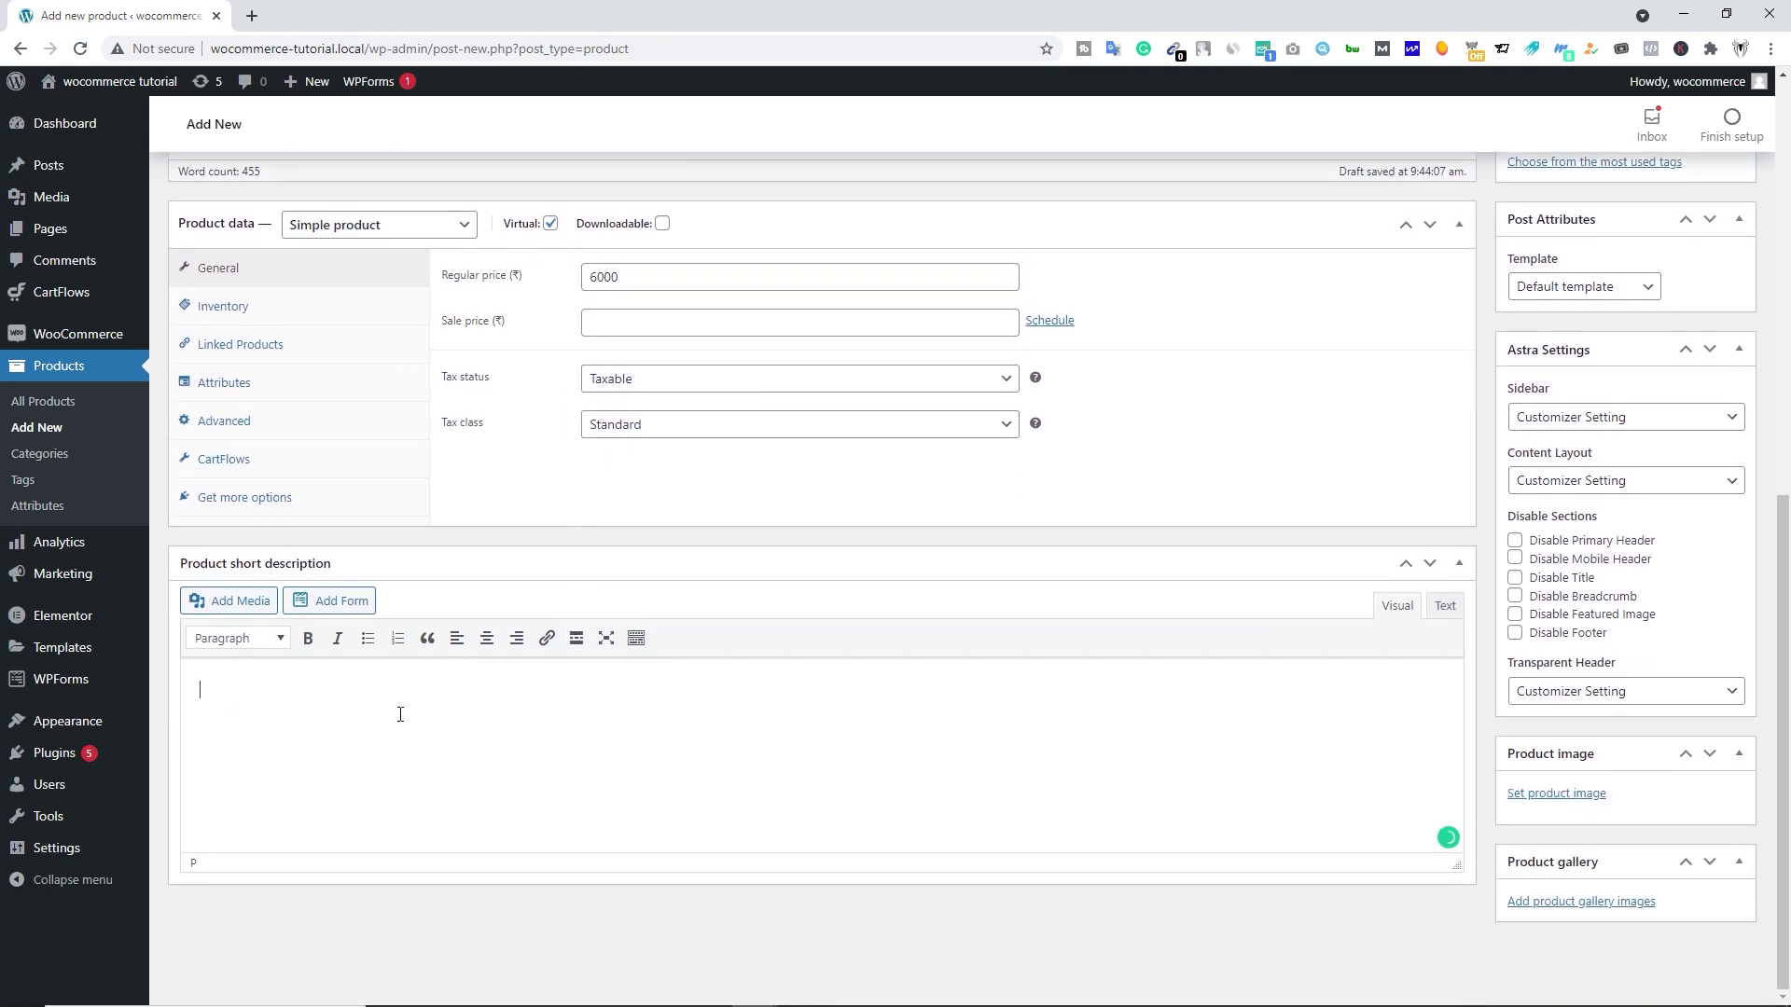
{"action": "type", "text": "Lorem Ipsum is simply dummy text of the printing and typesetting industry. Lorem Ipsum has been the industry's standard dummy text ever since the 1500s, when an unknown printer took a galley of type and scrambled it to make a type specimen book. It has survived not only five centuries, but also the leap into electronic typesetting, remaining essentially unchanged. It was popularised in the 1960s with the release of Letraset sheets containing Lorem Ipsum passages, and more recently with desktop publishing software like Aldus PageMaker including versions of Lorem Ipsum."}
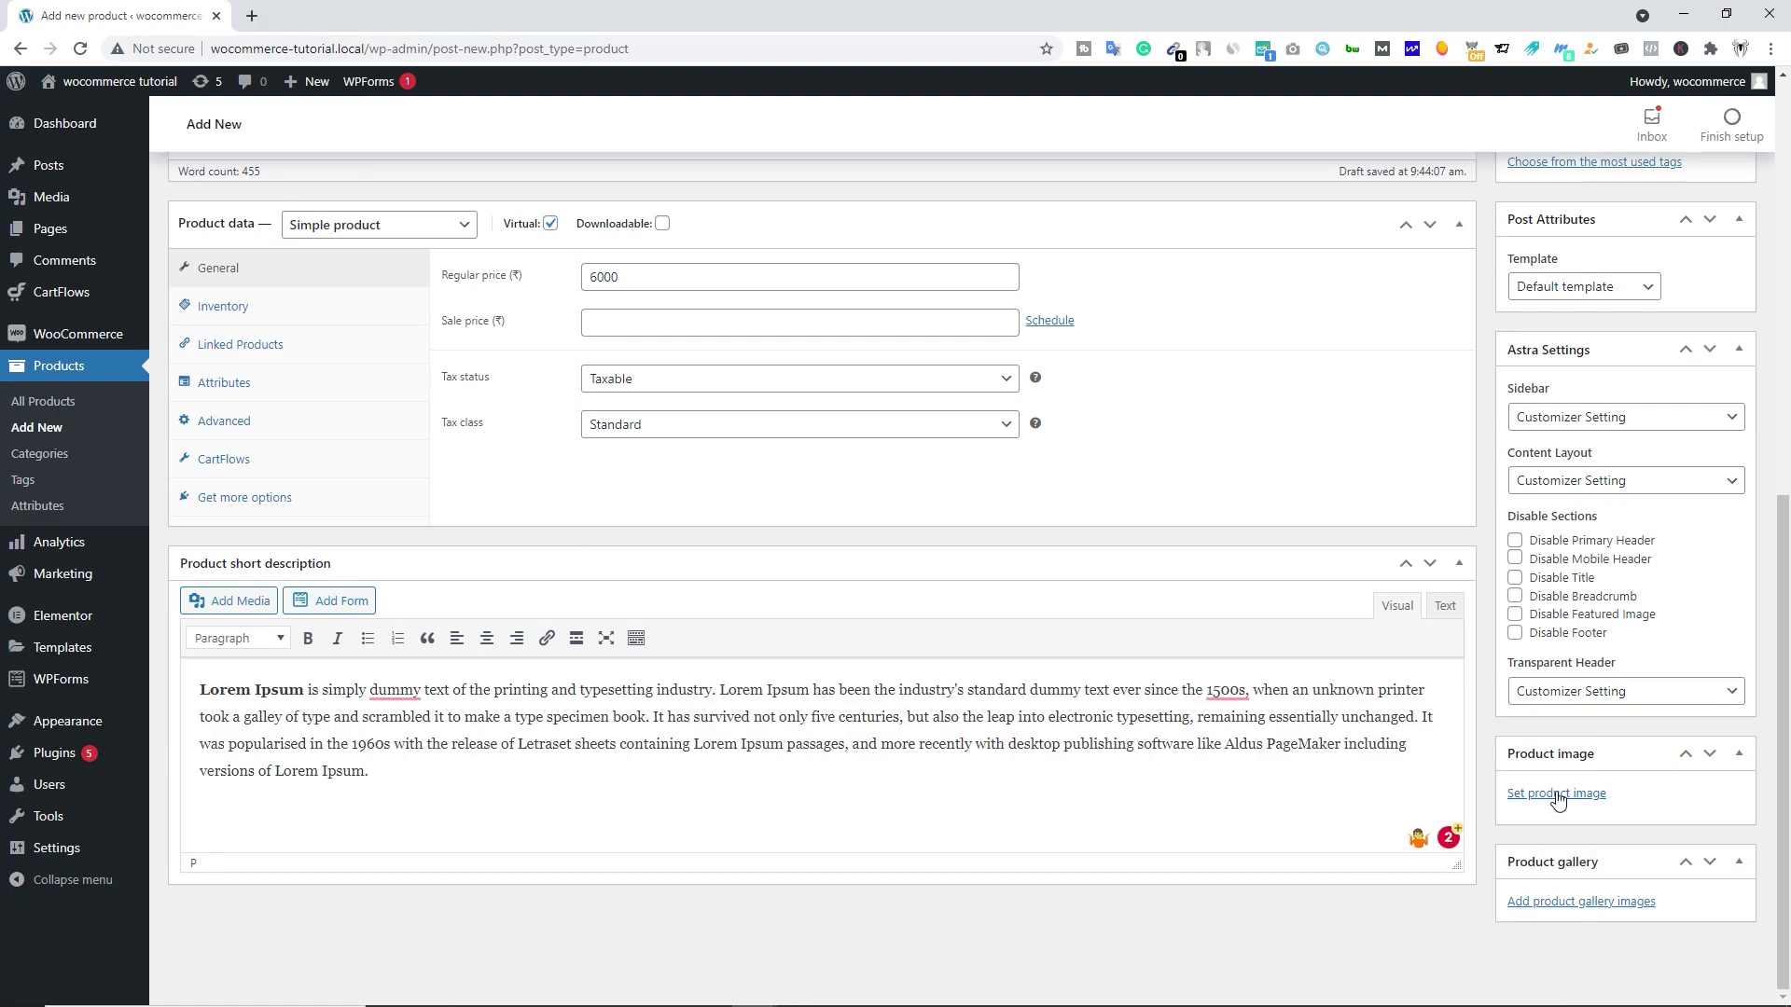
- Set banner-04.jpg from the media library as the product image
{"action": "left_click", "coordinate": [1555, 795]}
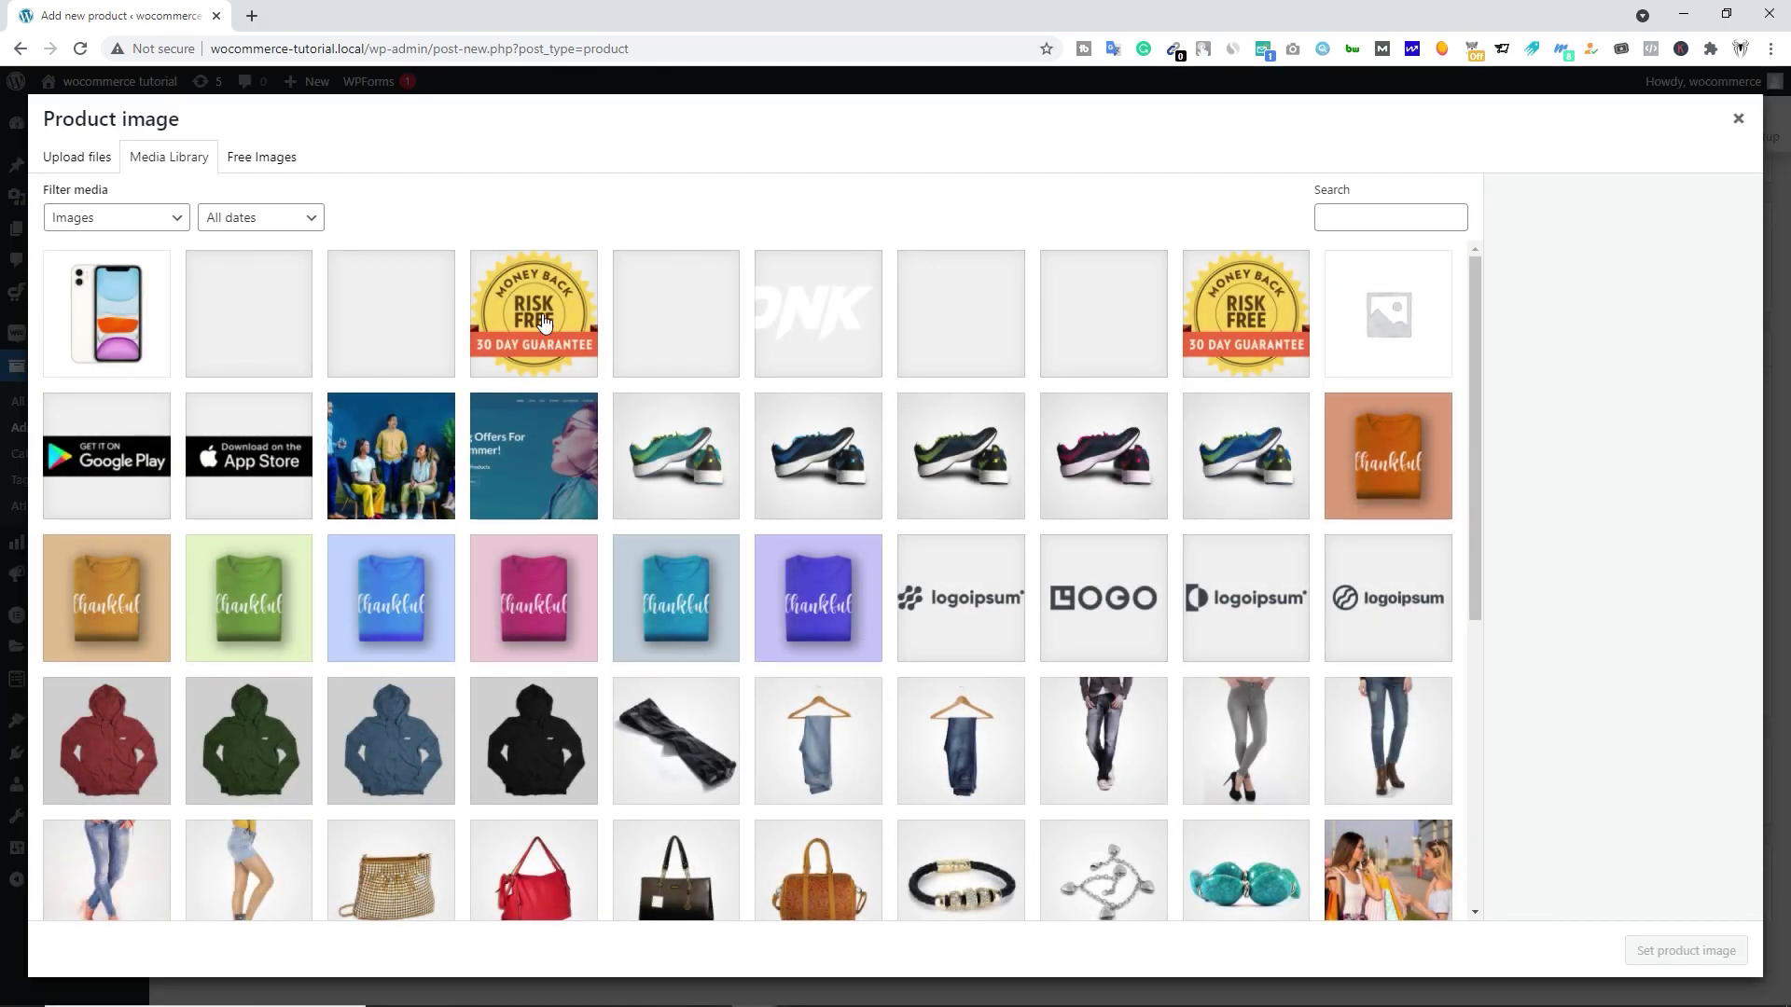
{"action": "left_click", "coordinate": [412, 451]}
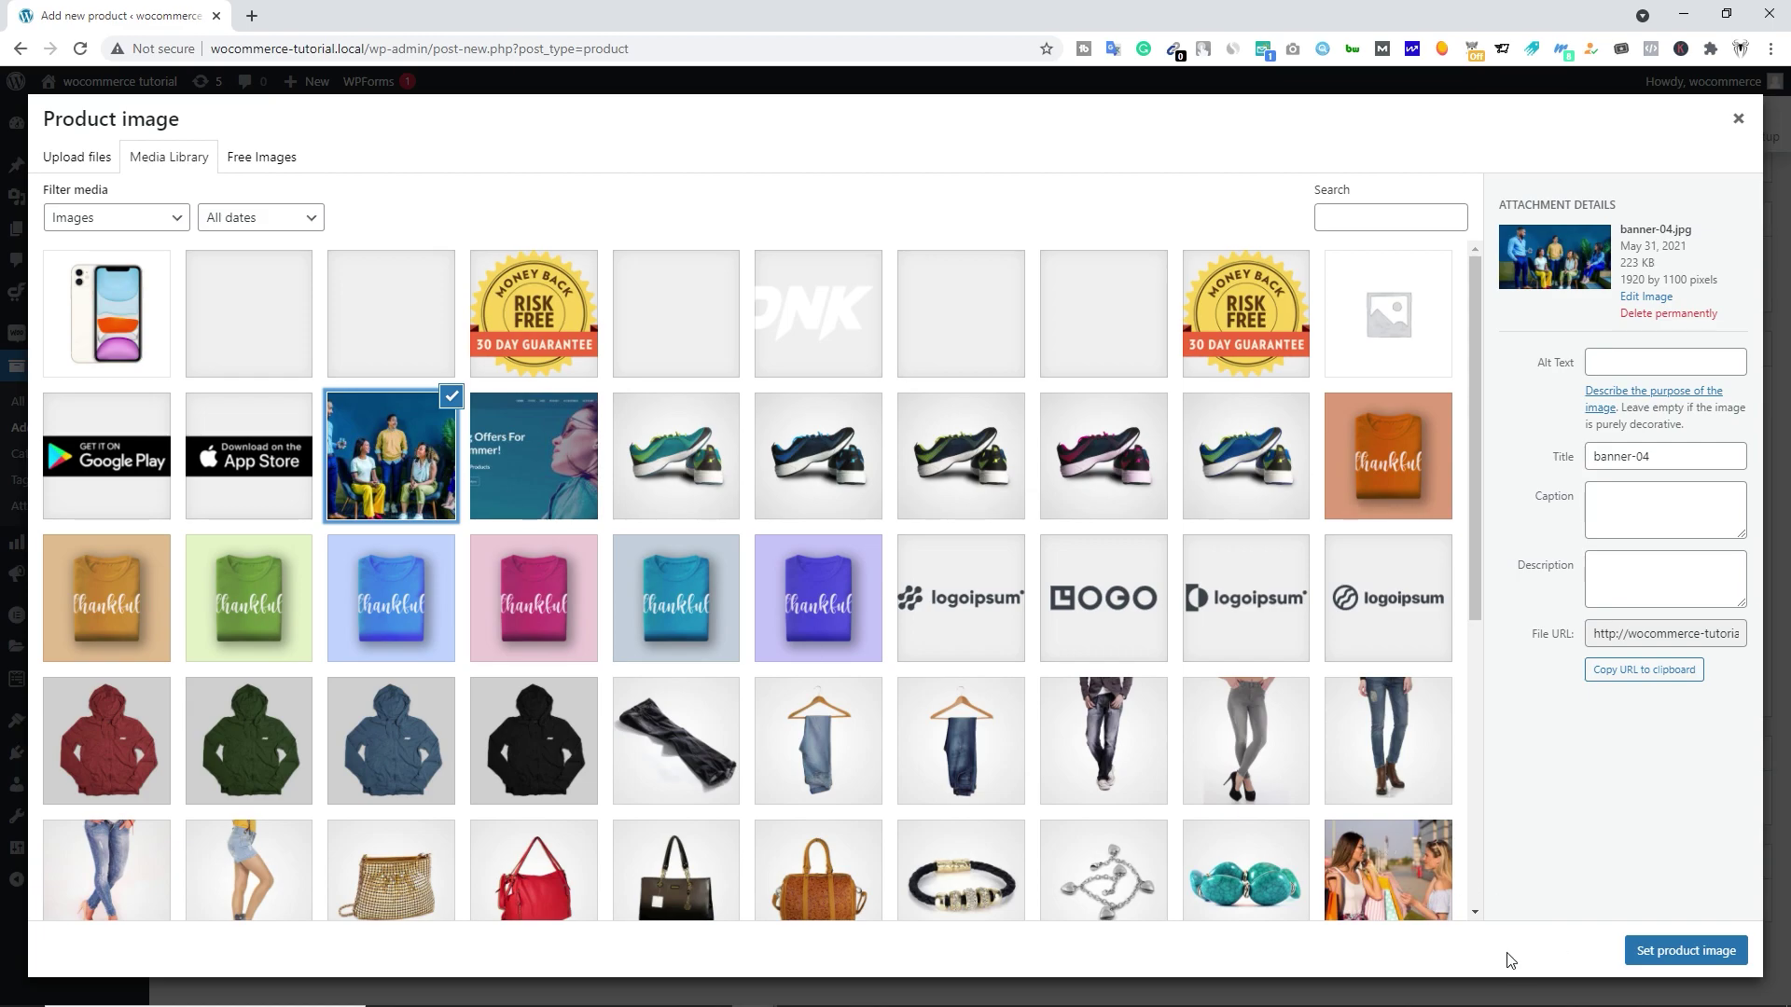
{"action": "left_click", "coordinate": [1678, 961]}
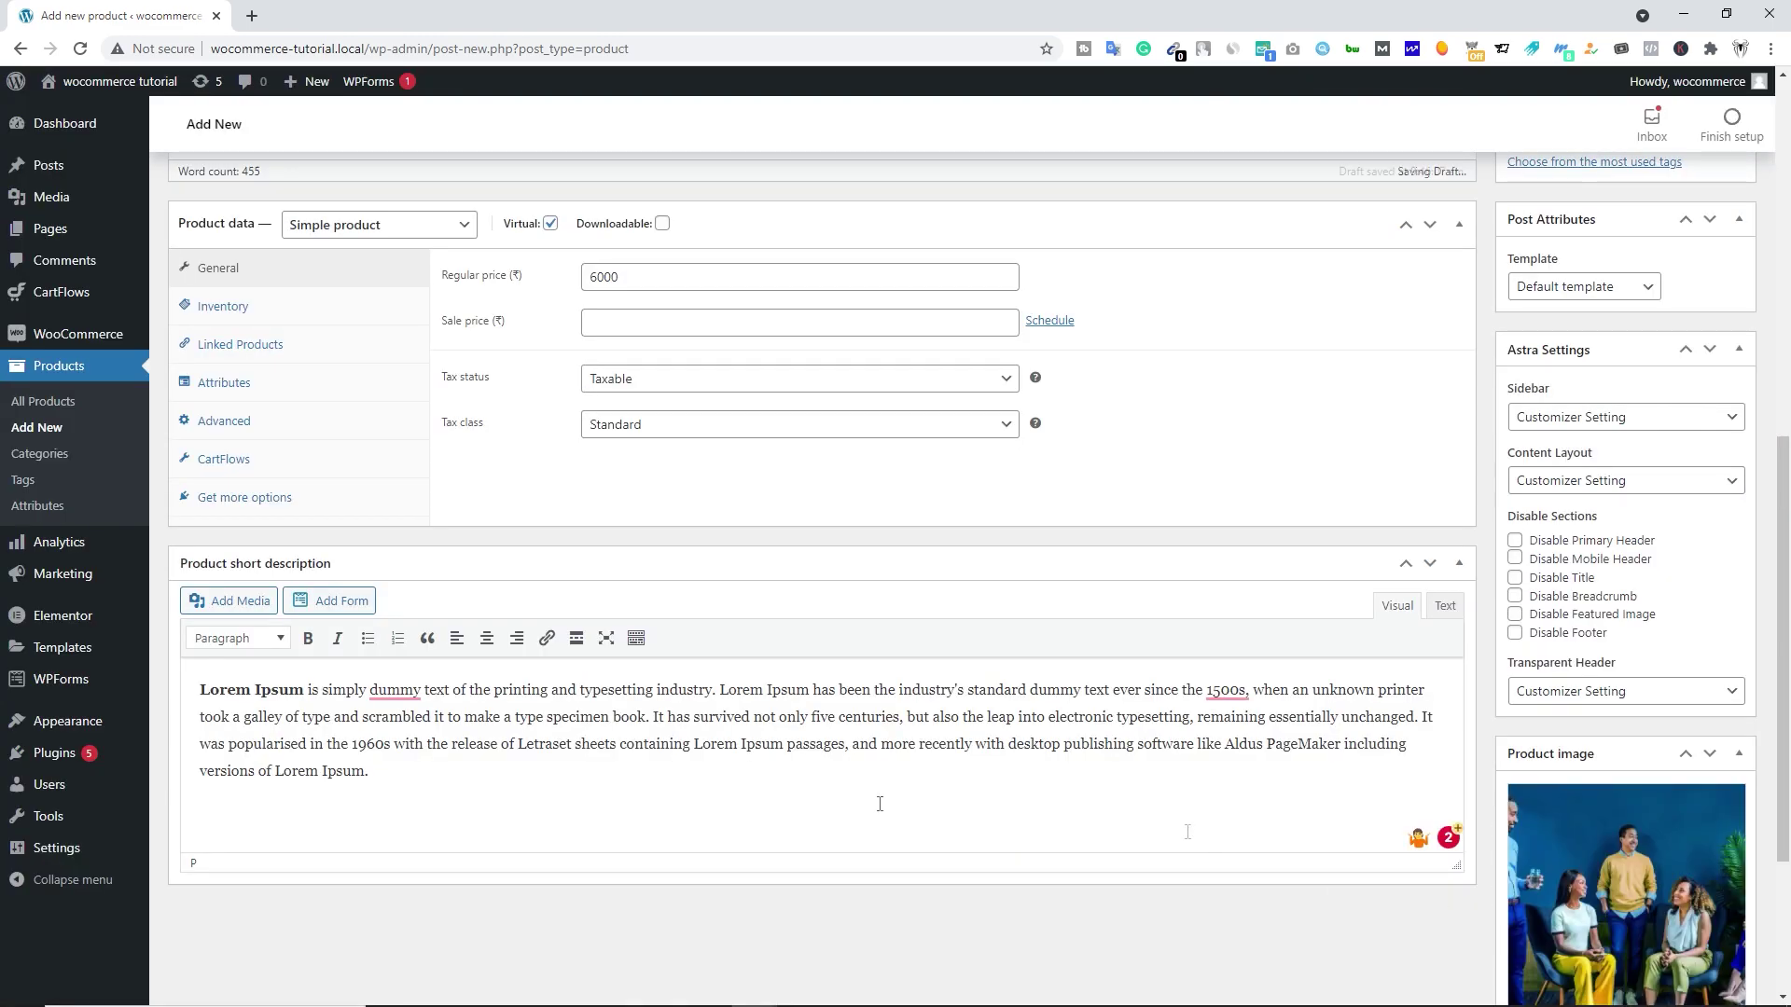
- Add the product tags "wordpress" and "service"
{"action": "scroll", "coordinate": [1374, 804], "scroll_direction": "up", "scroll_amount": 6}
{"action": "left_click", "coordinate": [1546, 646]}
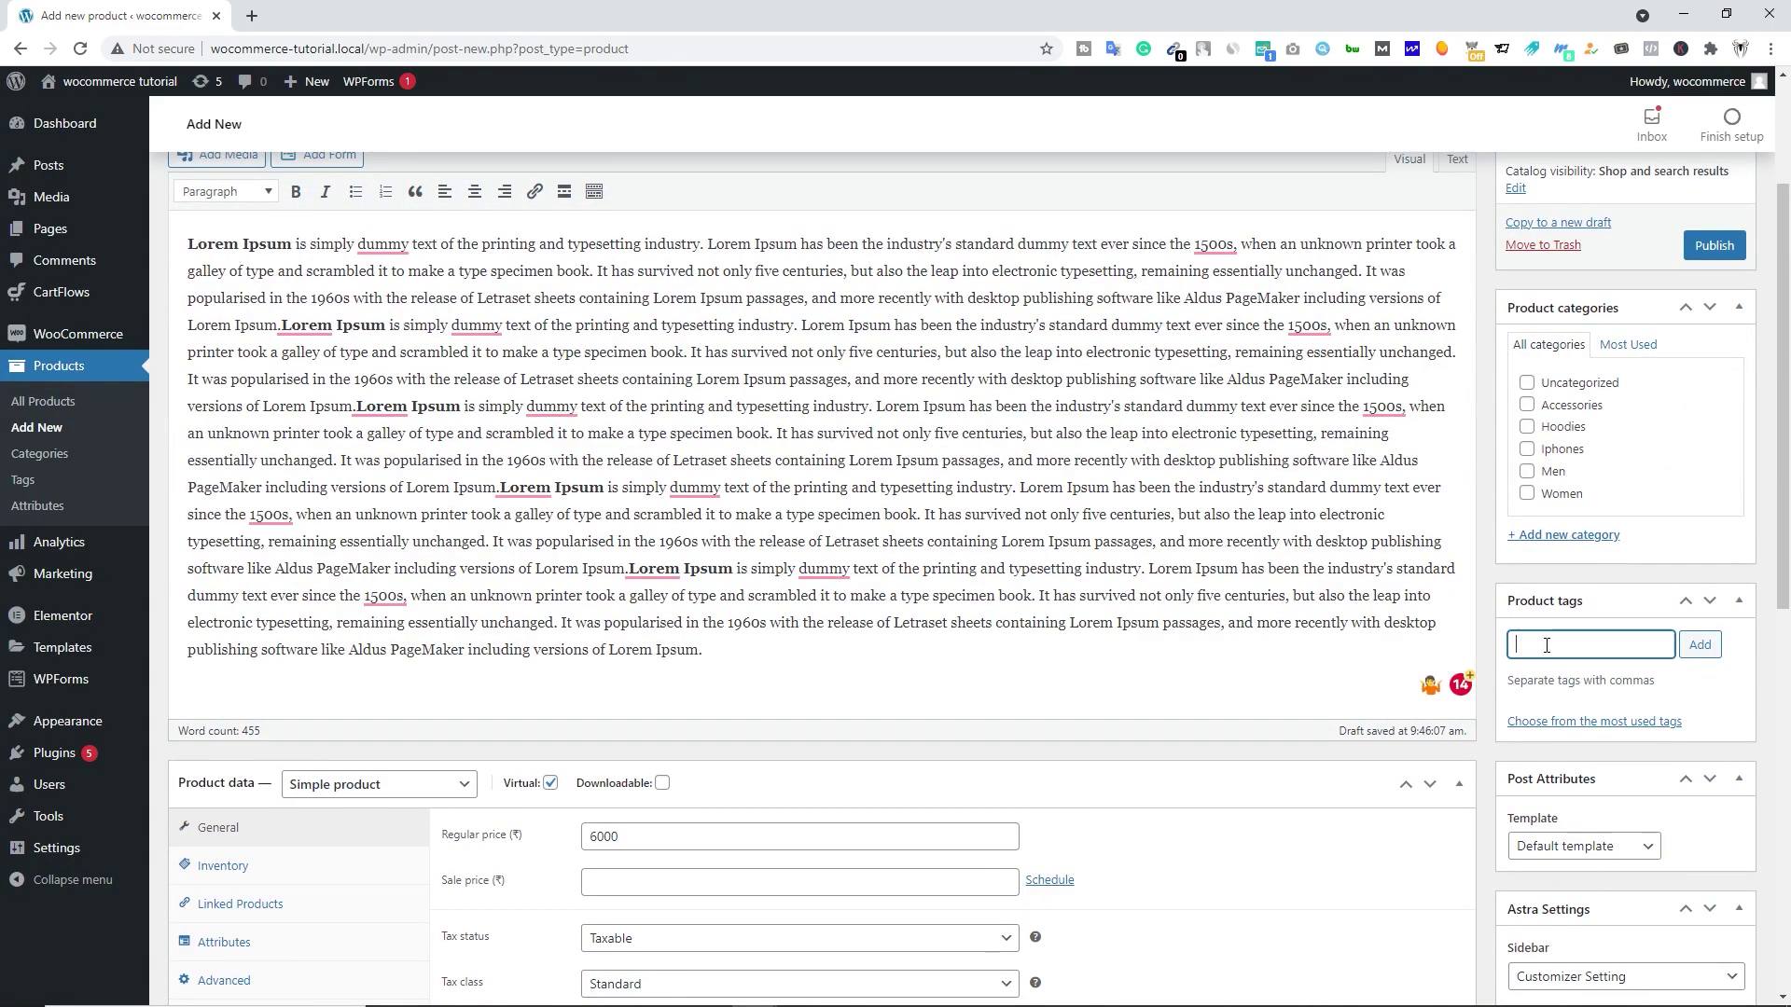
{"action": "type", "text": "wordpress"}
{"action": "key", "text": "Return"}
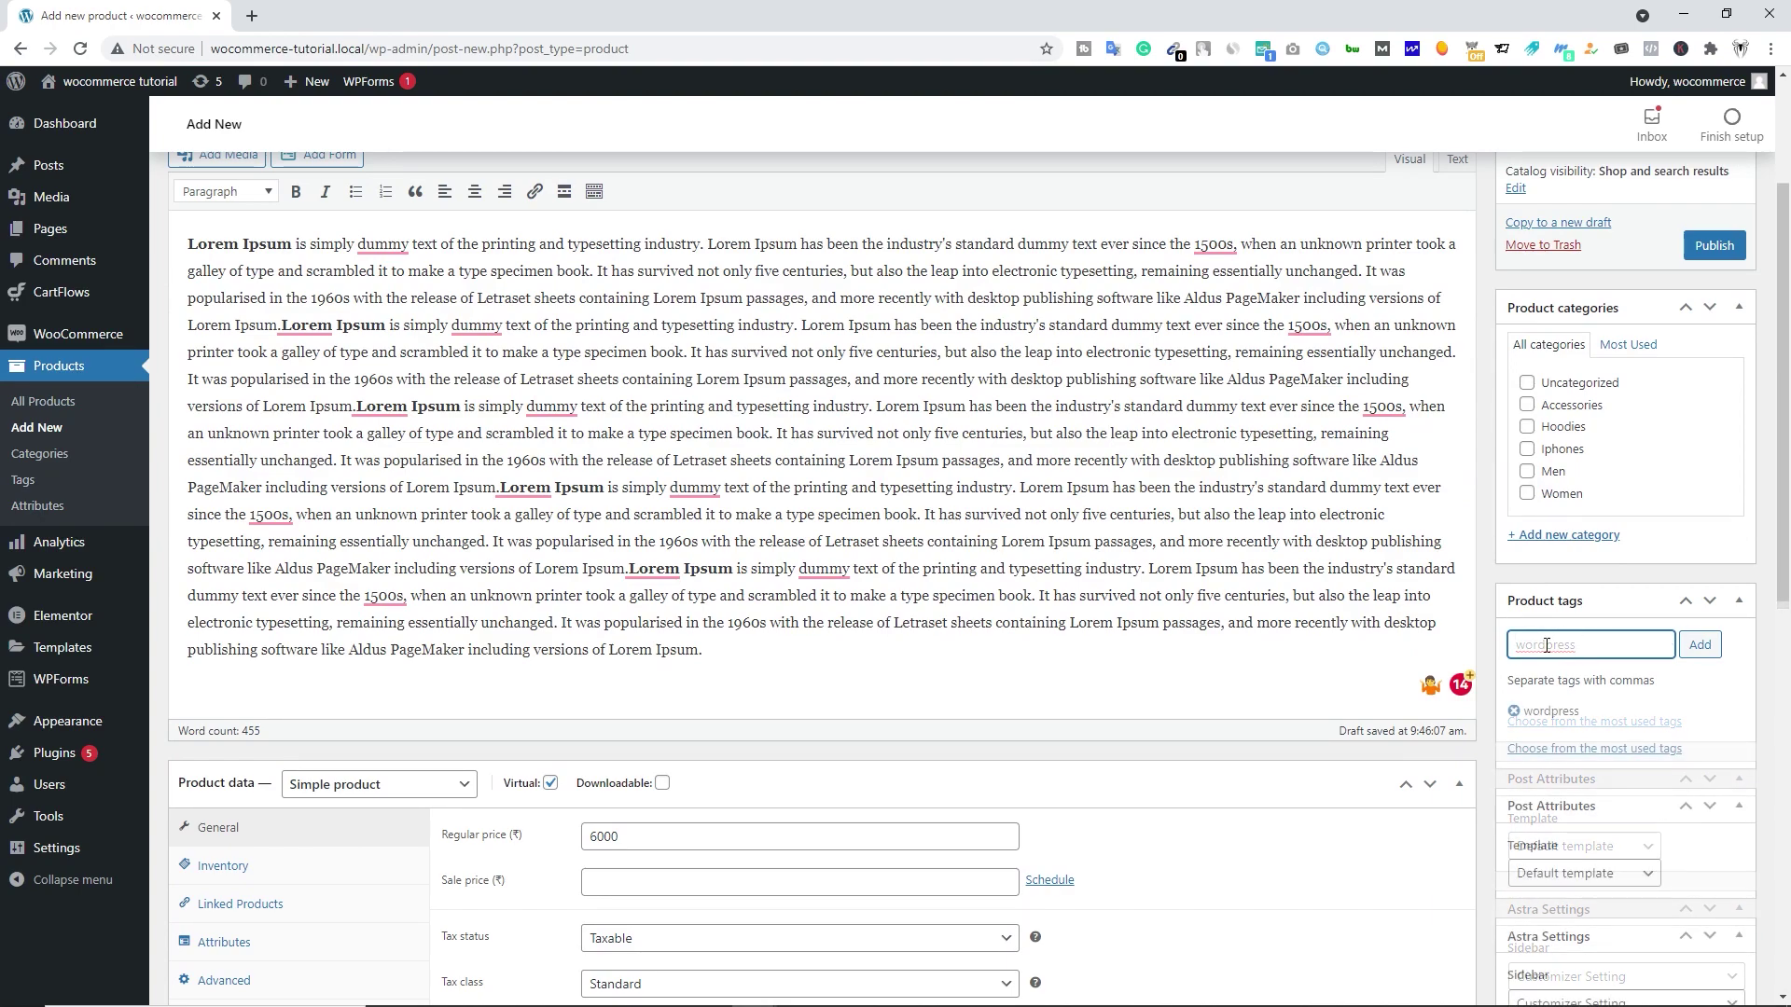
{"action": "type", "text": "service"}
{"action": "key", "text": "Return"}
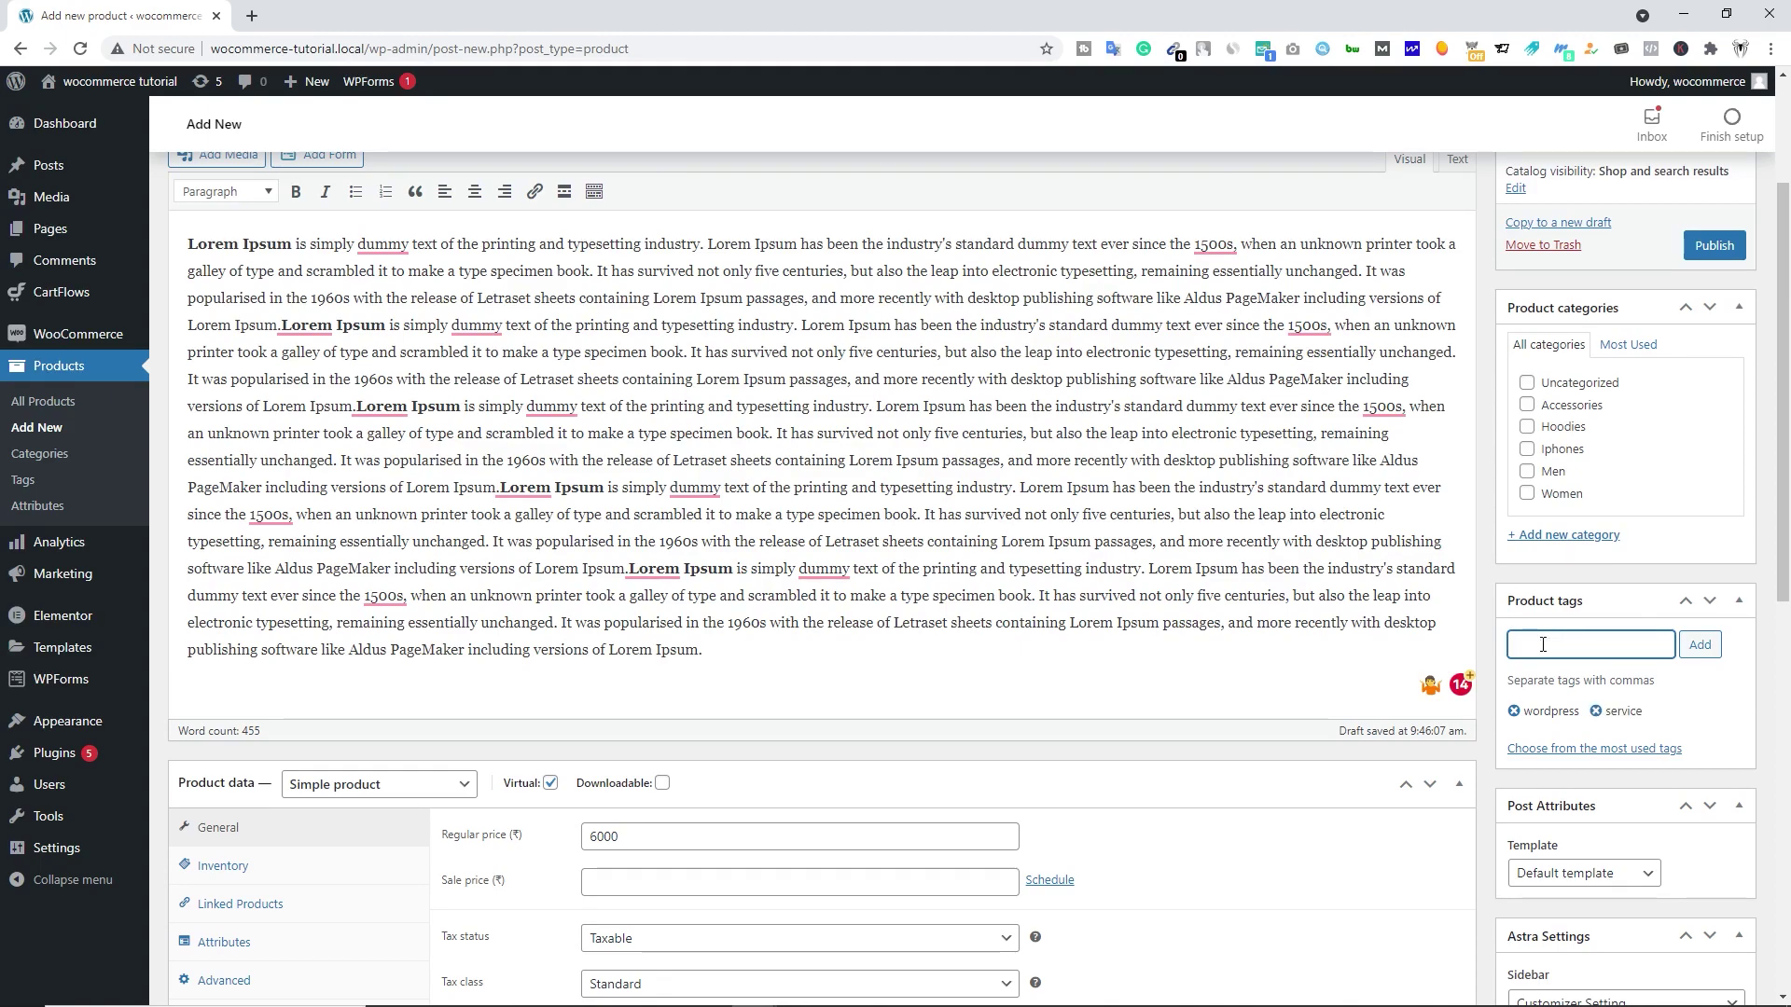
- Create a new product category named "WordPress service" without a parent and assign it to the product
{"action": "left_click", "coordinate": [1564, 538]}
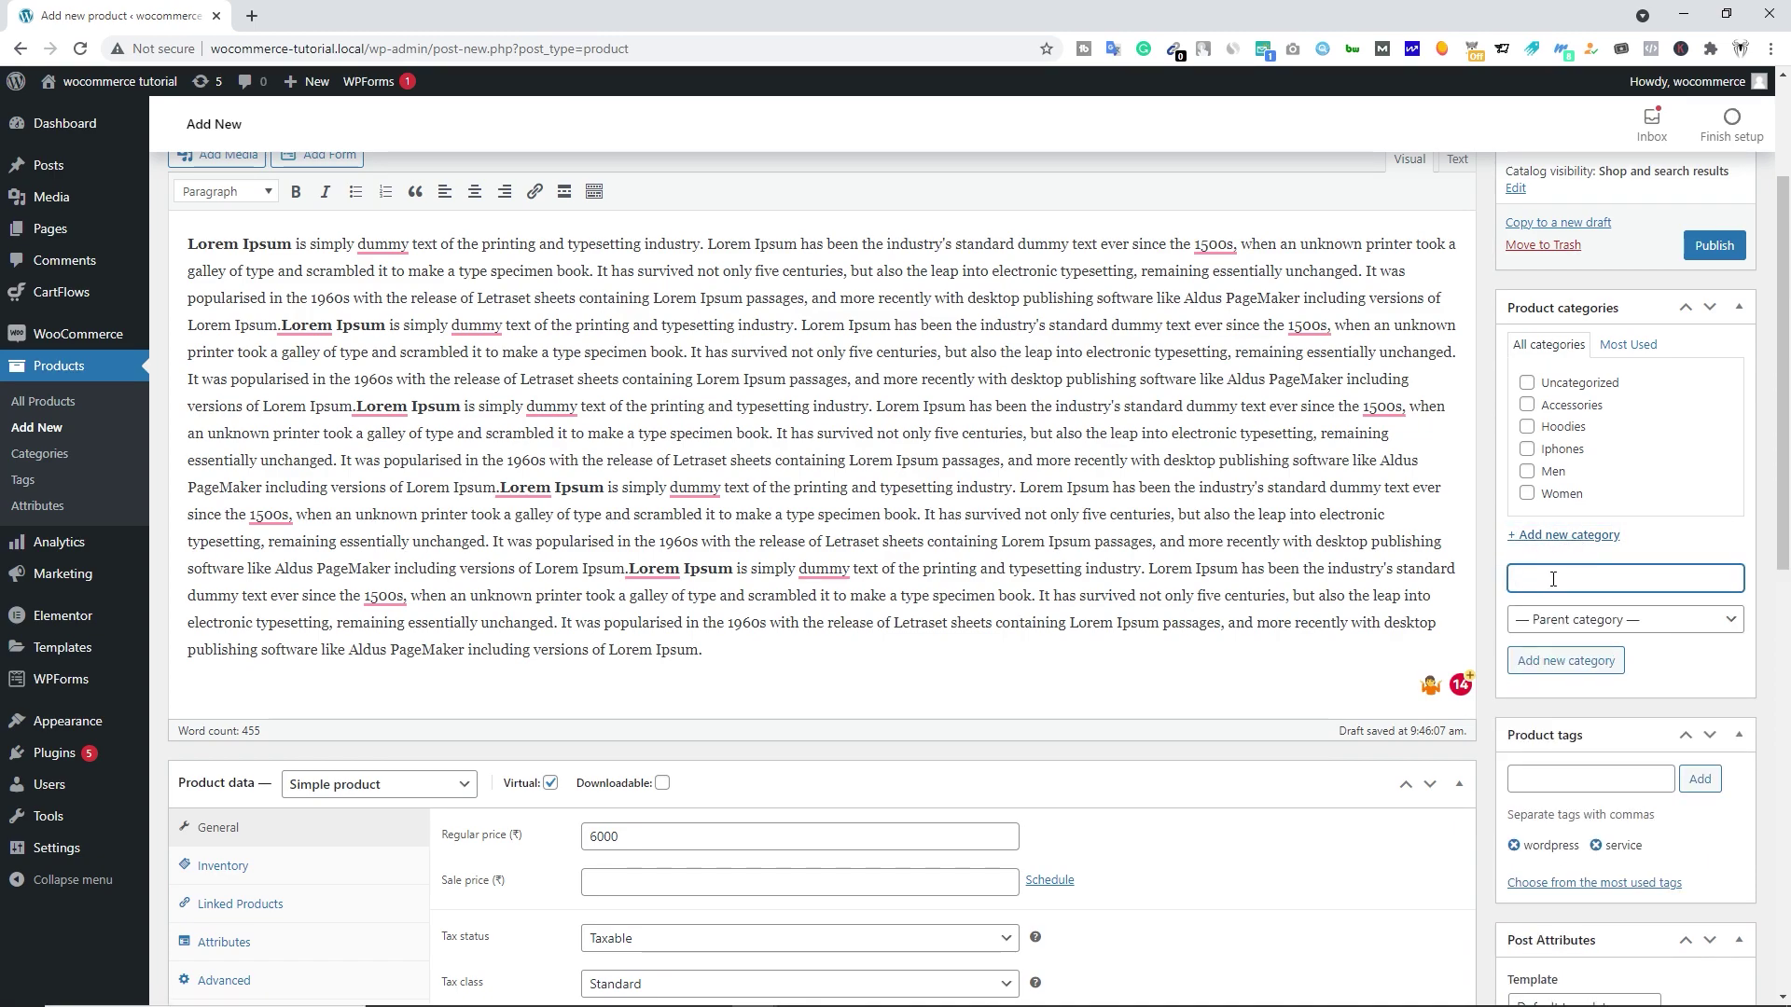
{"action": "type", "text": "serv"}
{"action": "type", "text": "WordPress service"}
{"action": "left_click", "coordinate": [1557, 662]}
{"action": "scroll", "coordinate": [1654, 494], "scroll_direction": "up", "scroll_amount": 3}
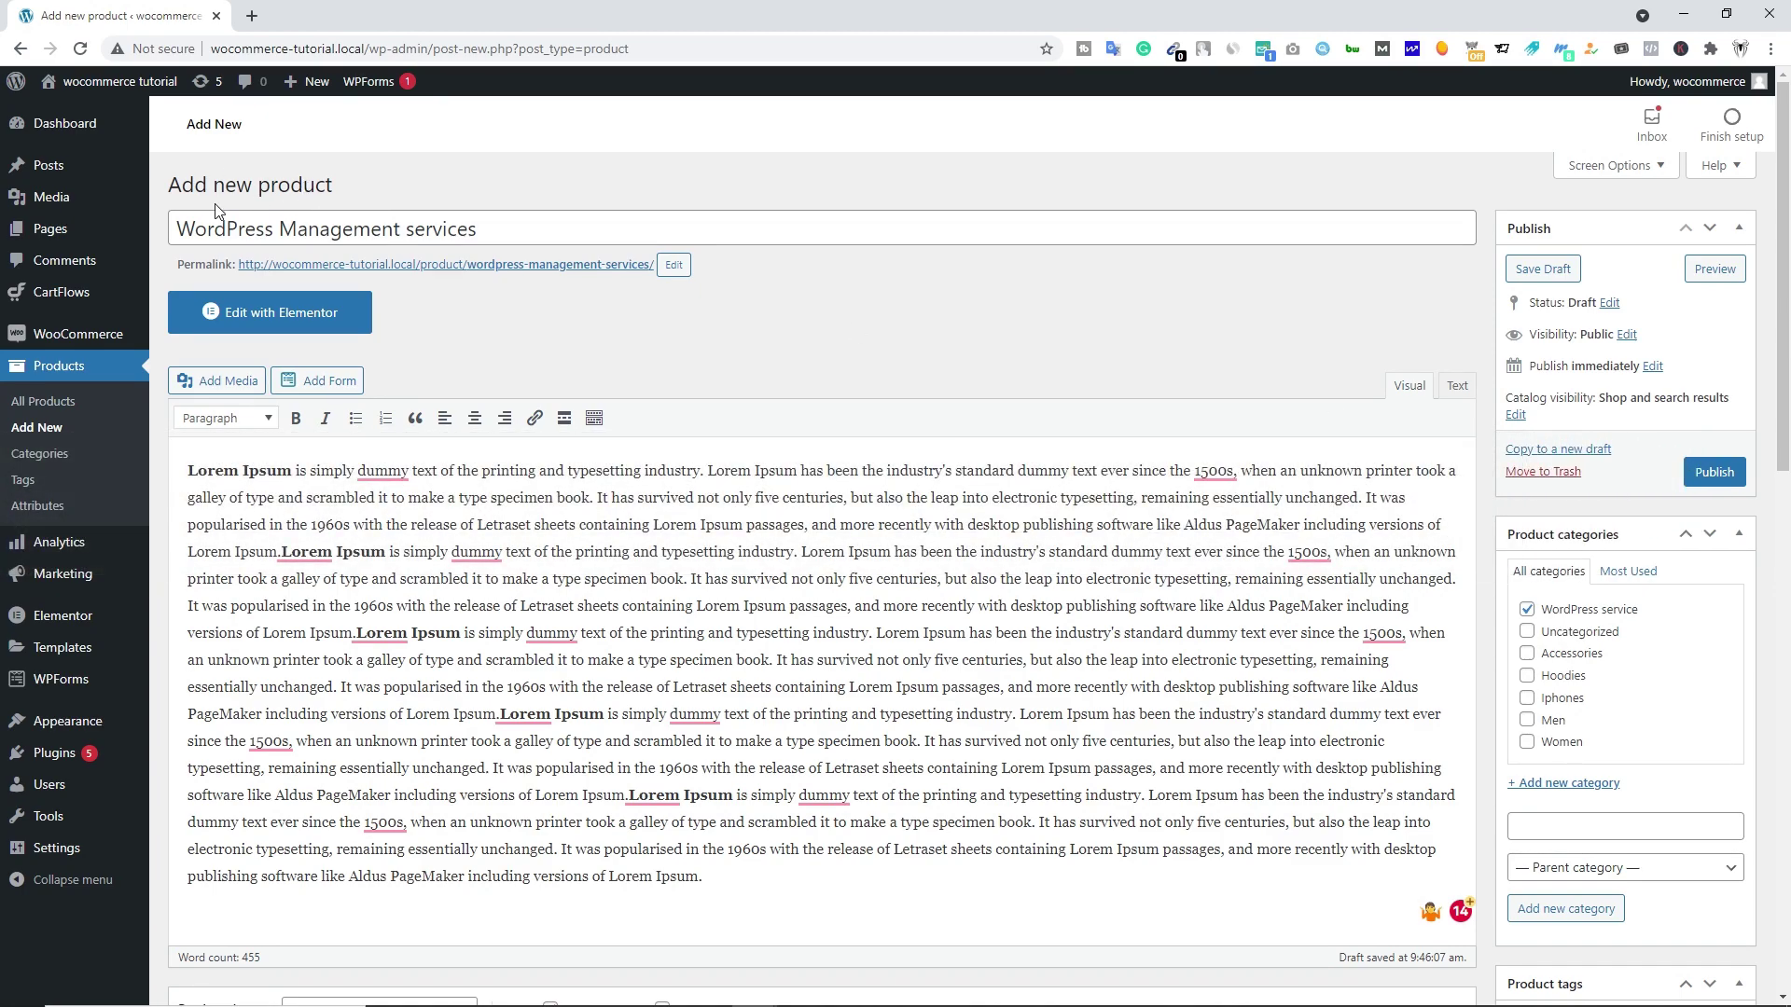
{"action": "left_click_drag", "start_coordinate": [251, 227], "coordinate": [480, 227]}
{"action": "left_click", "coordinate": [492, 227]}
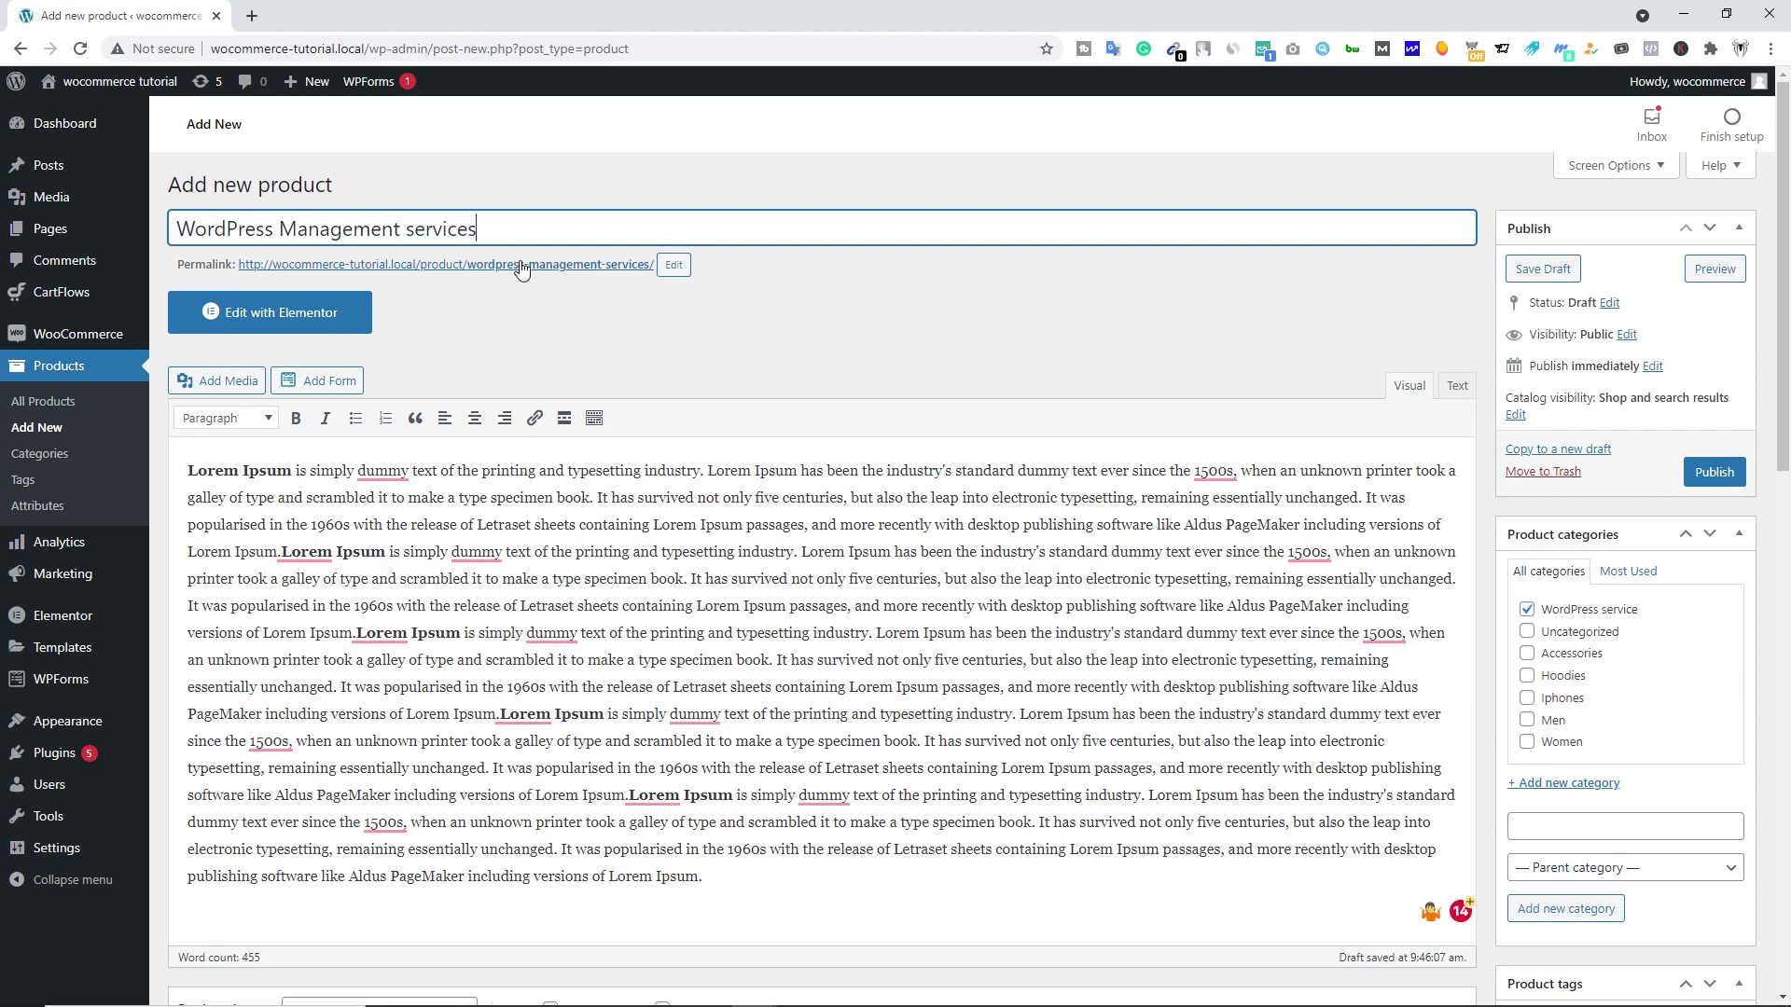
{"action": "left_click_drag", "start_coordinate": [494, 226], "coordinate": [214, 223]}
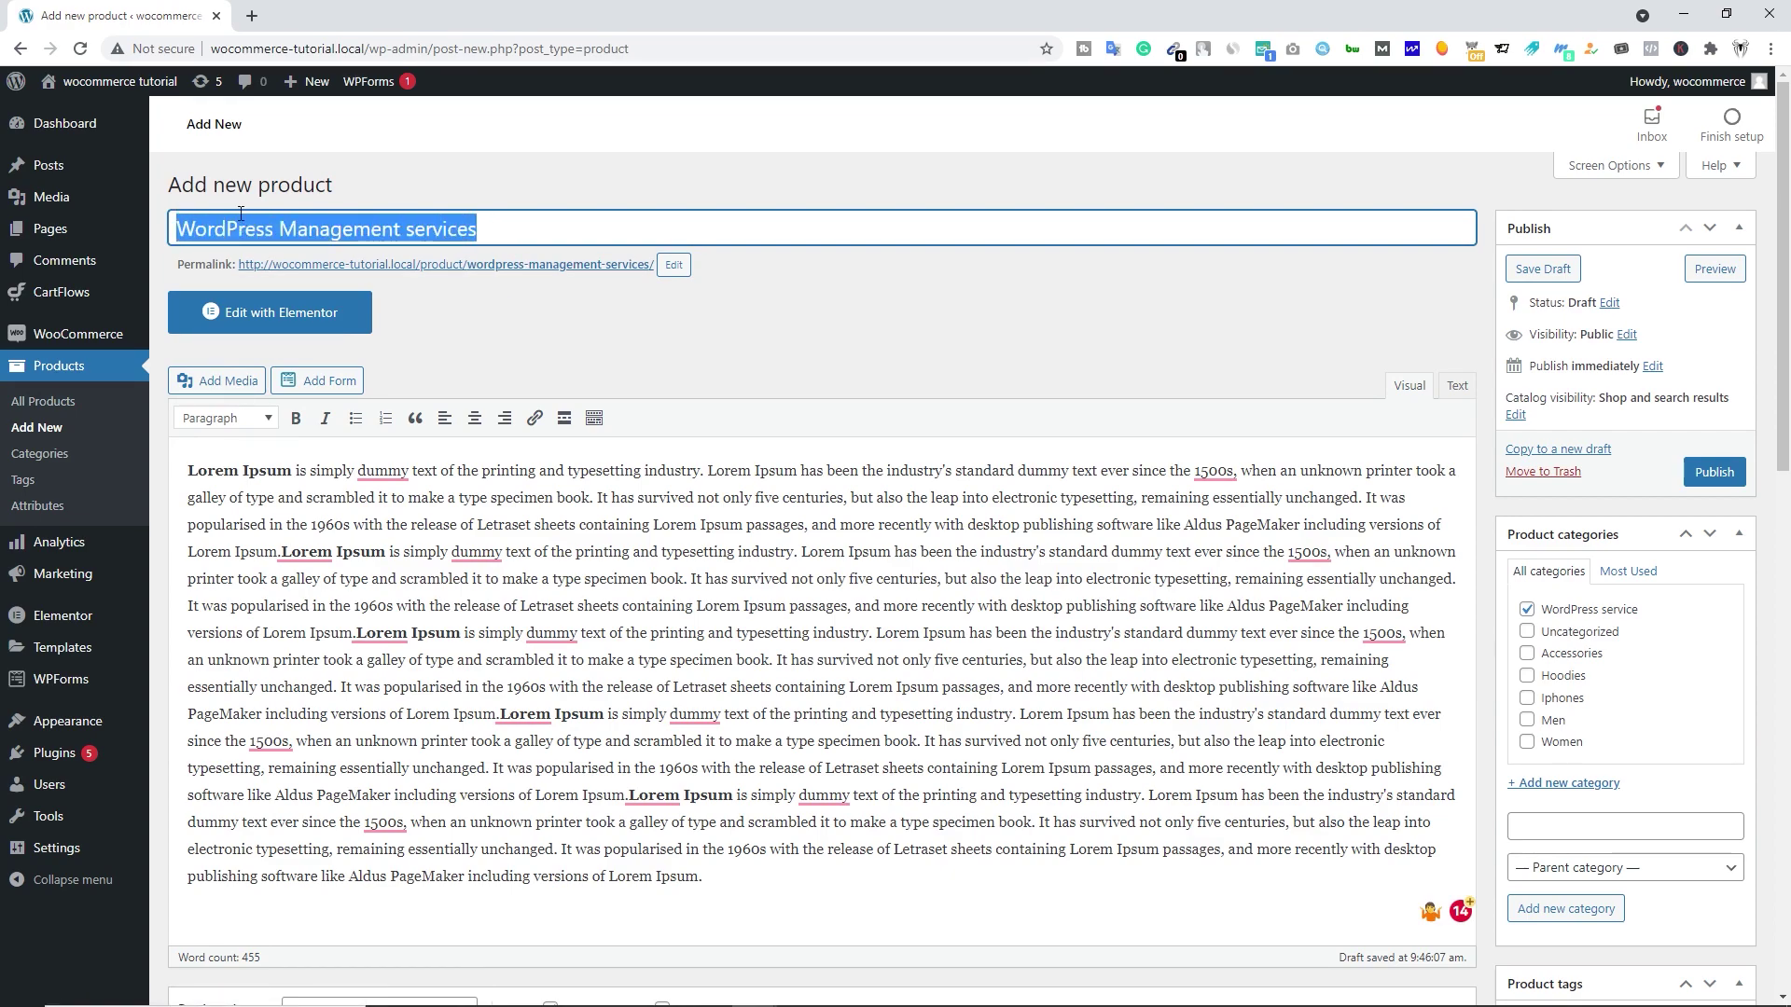
{"action": "scroll", "coordinate": [485, 504], "scroll_direction": "down", "scroll_amount": 2}
{"action": "double_click", "coordinate": [487, 502]}
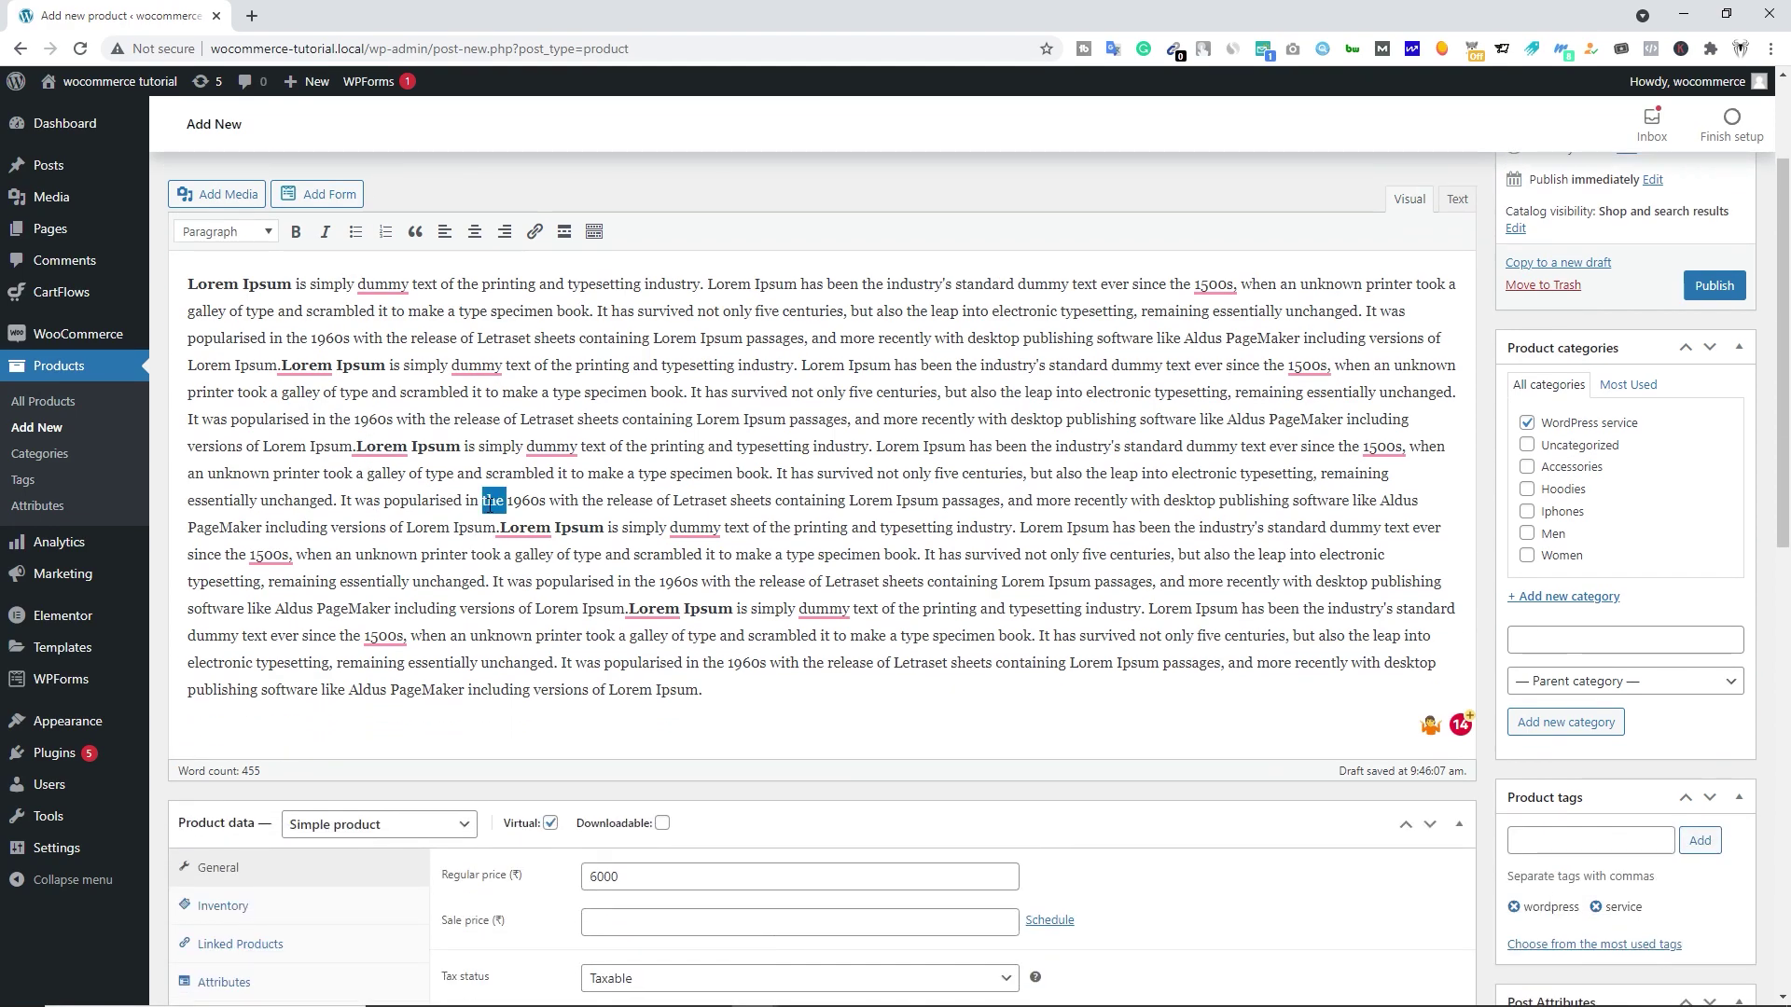
- Switch the product from Virtual to Downloadable, keeping its regular price
{"action": "scroll", "coordinate": [490, 503], "scroll_direction": "down", "scroll_amount": 4}
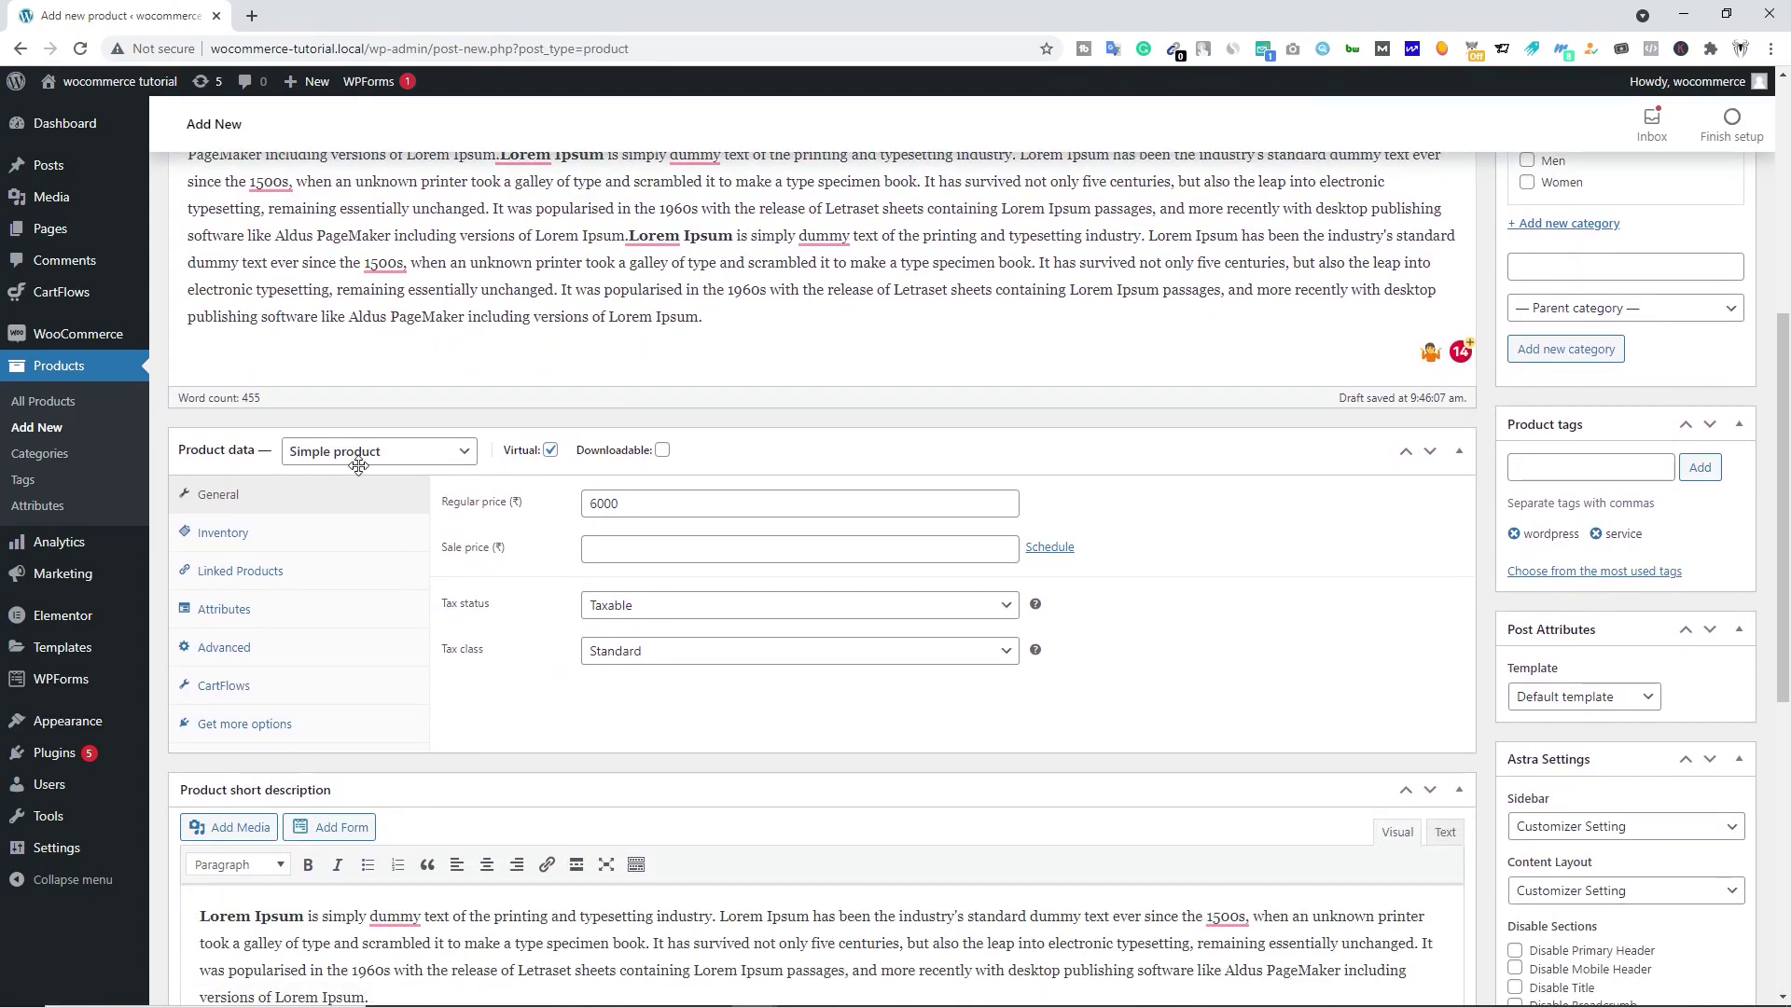
{"action": "left_click", "coordinate": [551, 449]}
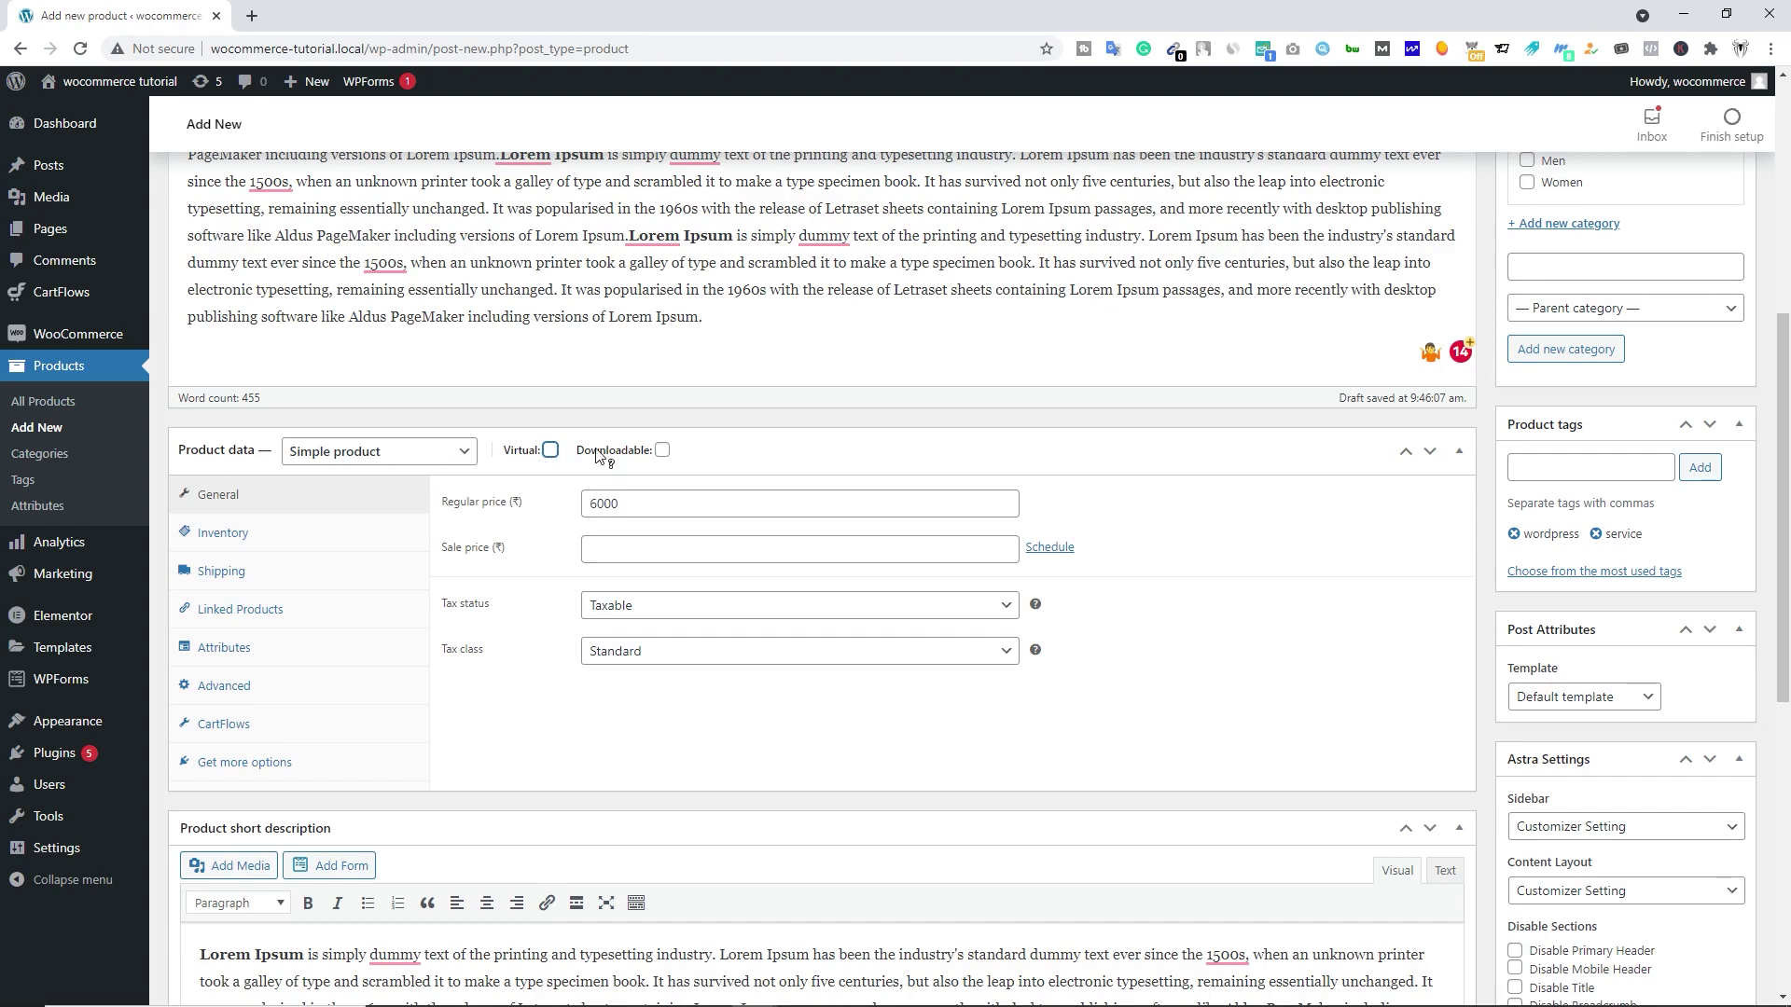
{"action": "left_click", "coordinate": [662, 450]}
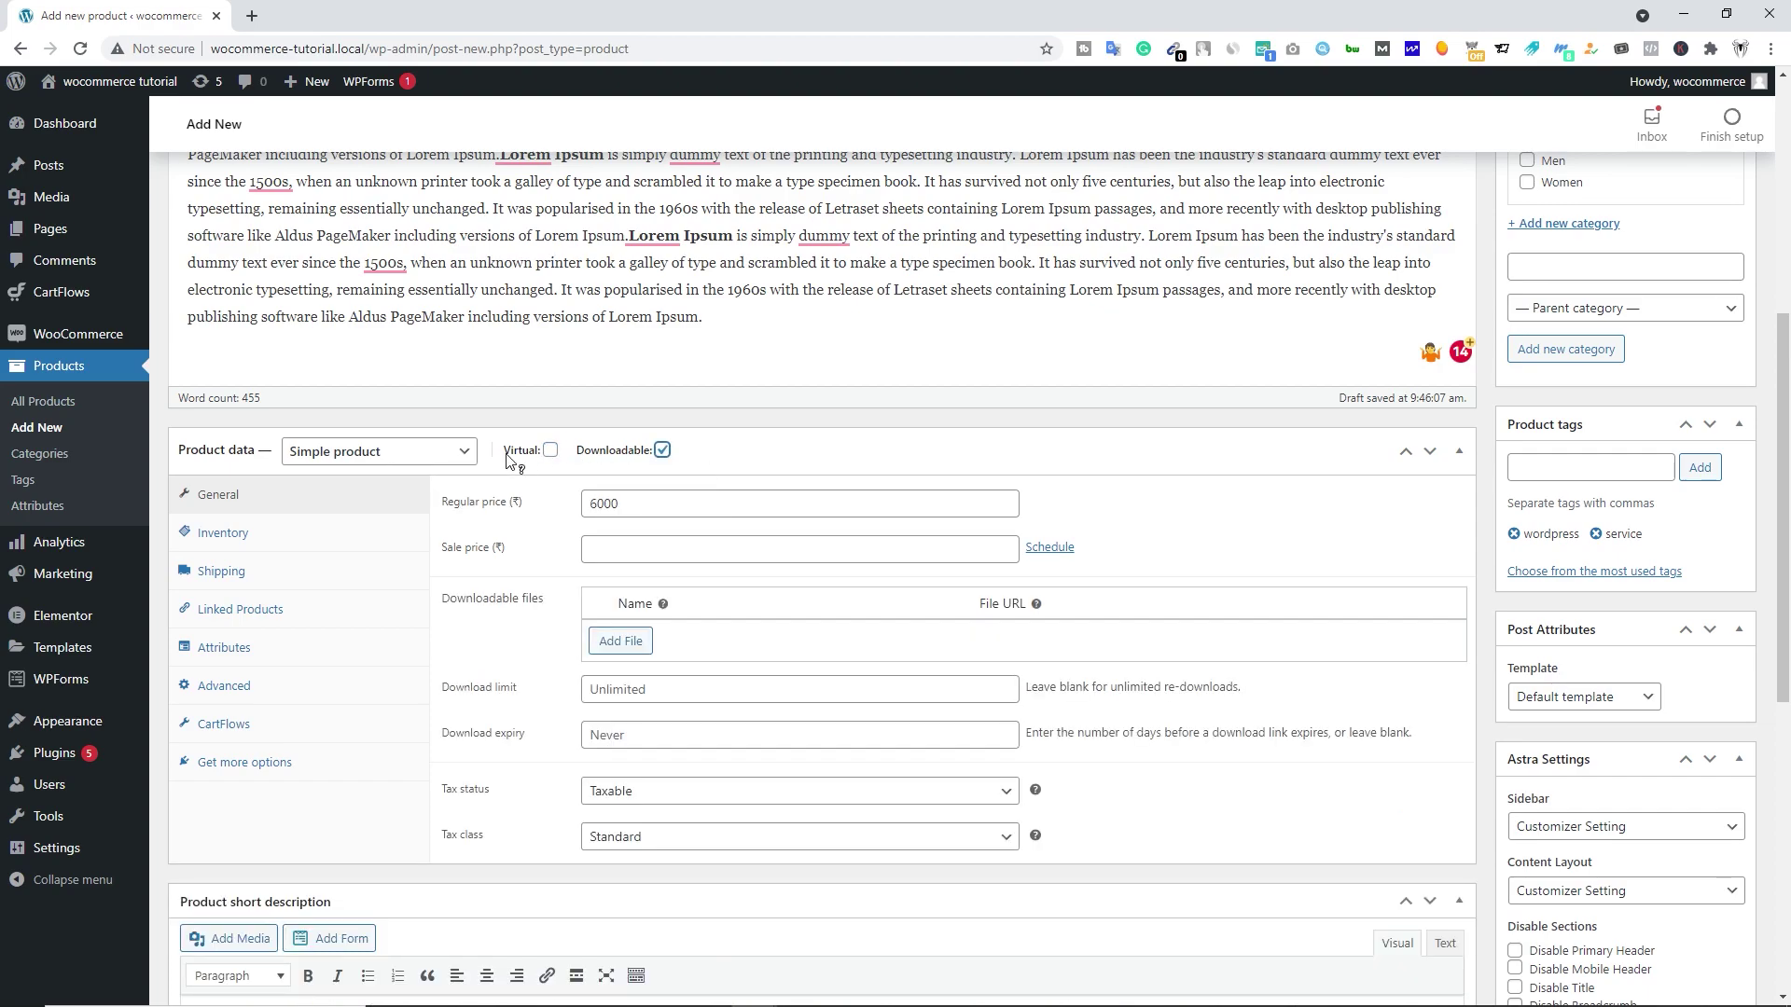
{"action": "left_click_drag", "start_coordinate": [640, 503], "coordinate": [585, 506]}
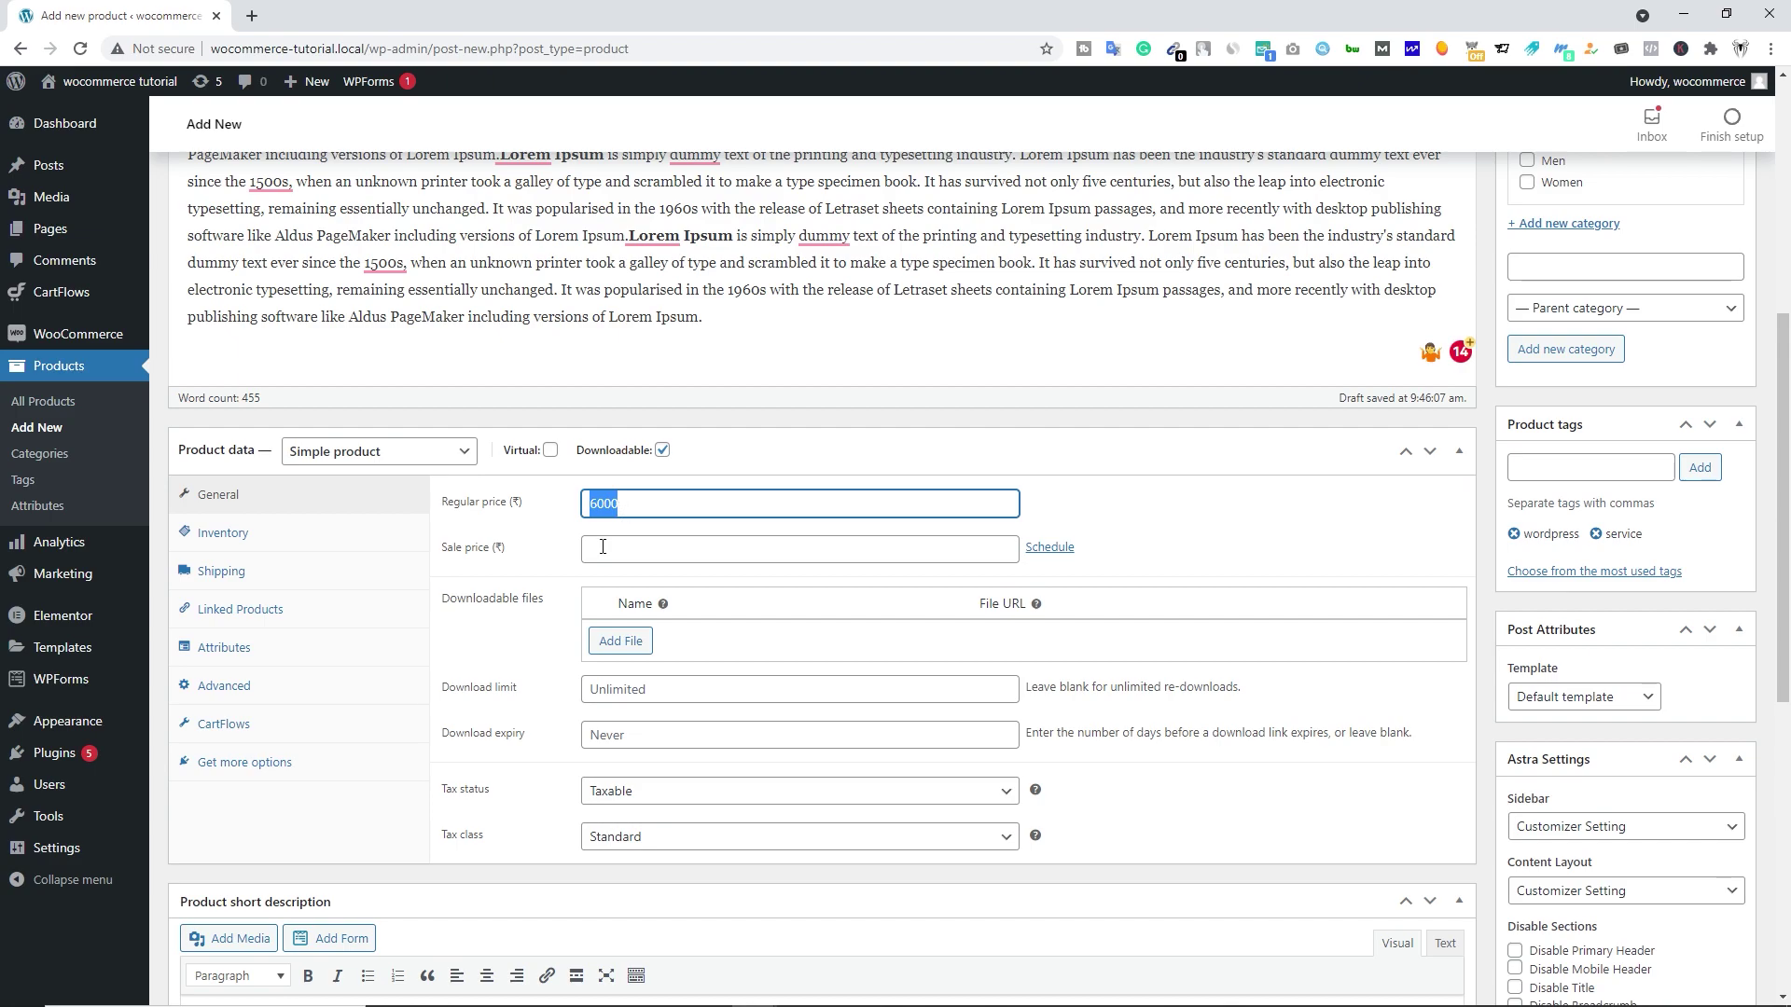
{"action": "left_click", "coordinate": [635, 507]}
- Add a downloadable file to the product, using sports-shoe4.jpg from the media library as its file URL
{"action": "left_click", "coordinate": [624, 643]}
{"action": "left_click", "coordinate": [1409, 644]}
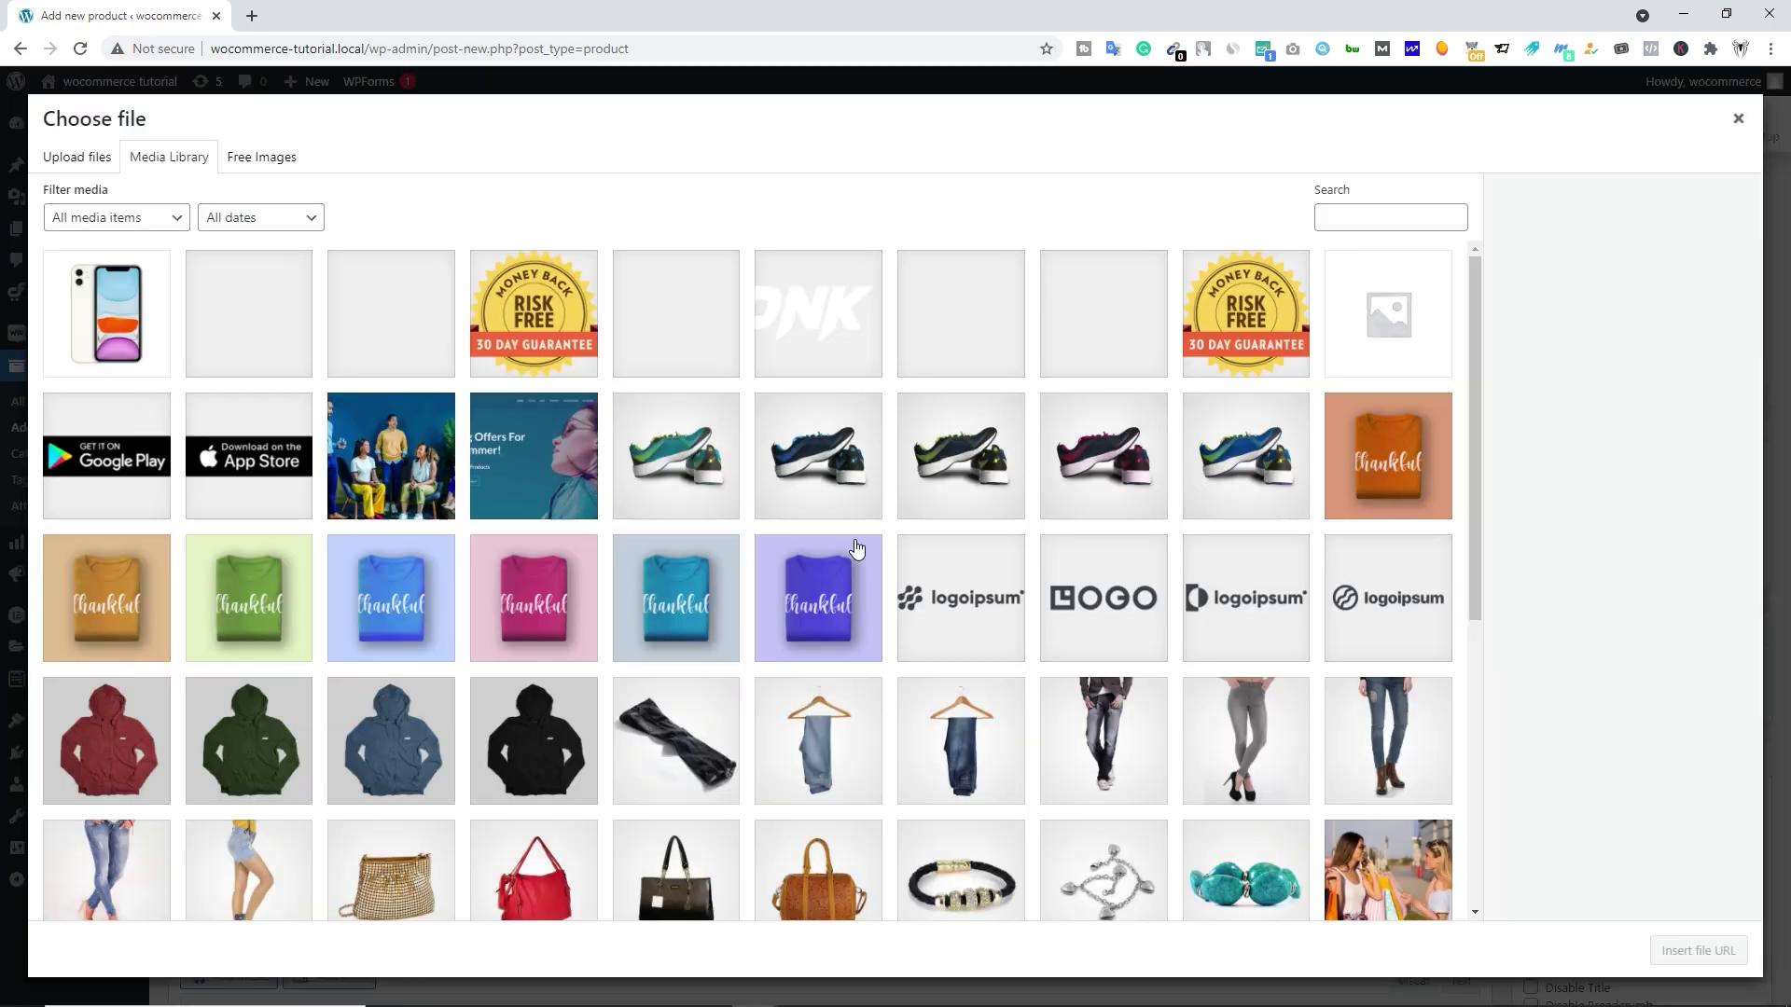
{"action": "scroll", "coordinate": [1063, 607], "scroll_direction": "down", "scroll_amount": 2}
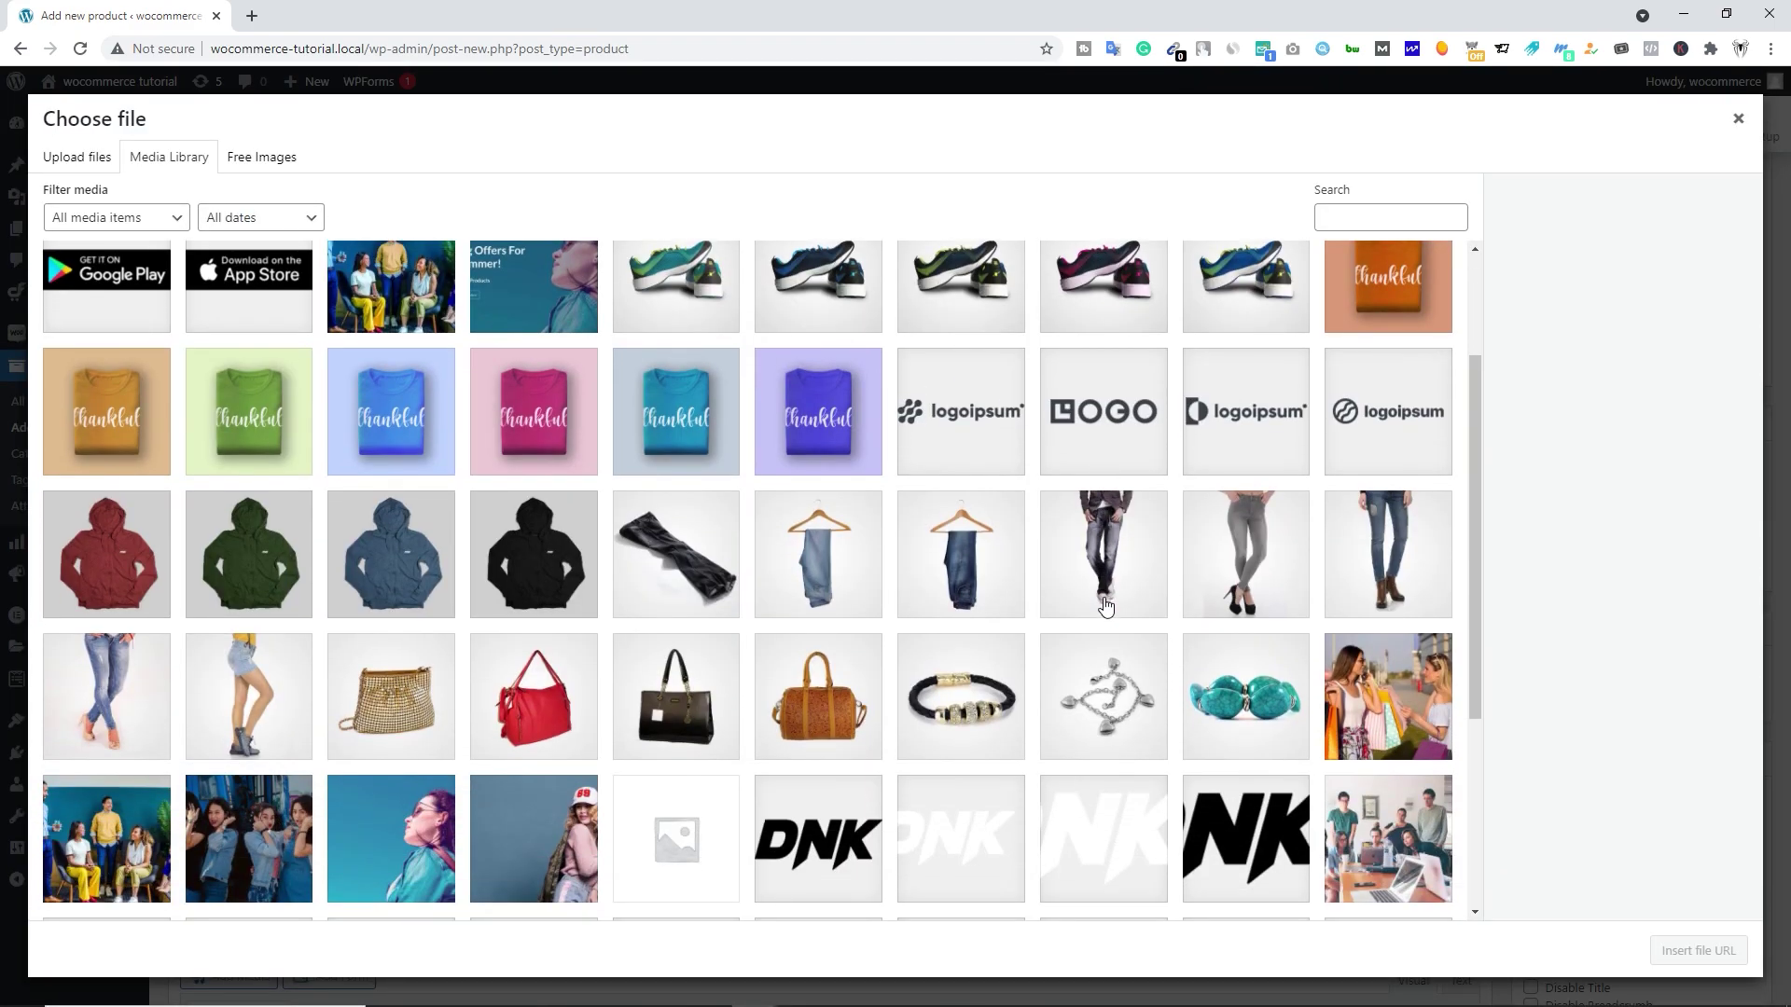
{"action": "scroll", "coordinate": [910, 679], "scroll_direction": "up", "scroll_amount": 2}
{"action": "left_click", "coordinate": [77, 158]}
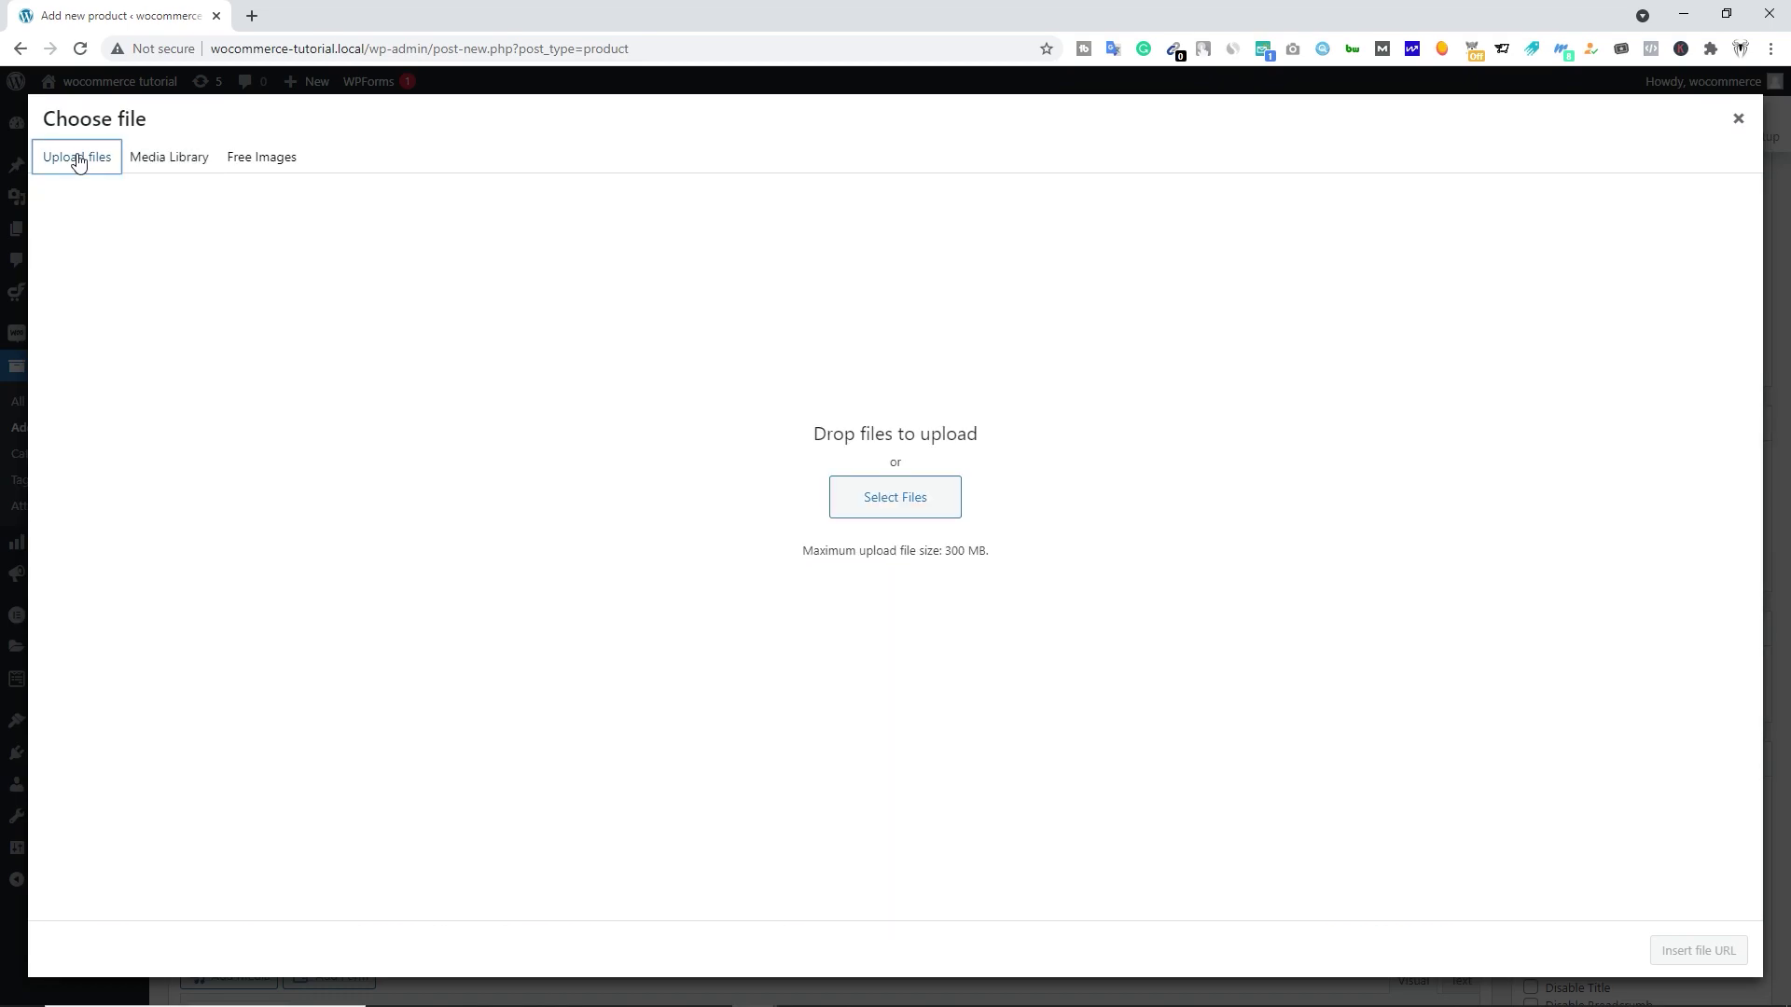
{"action": "left_click", "coordinate": [168, 157]}
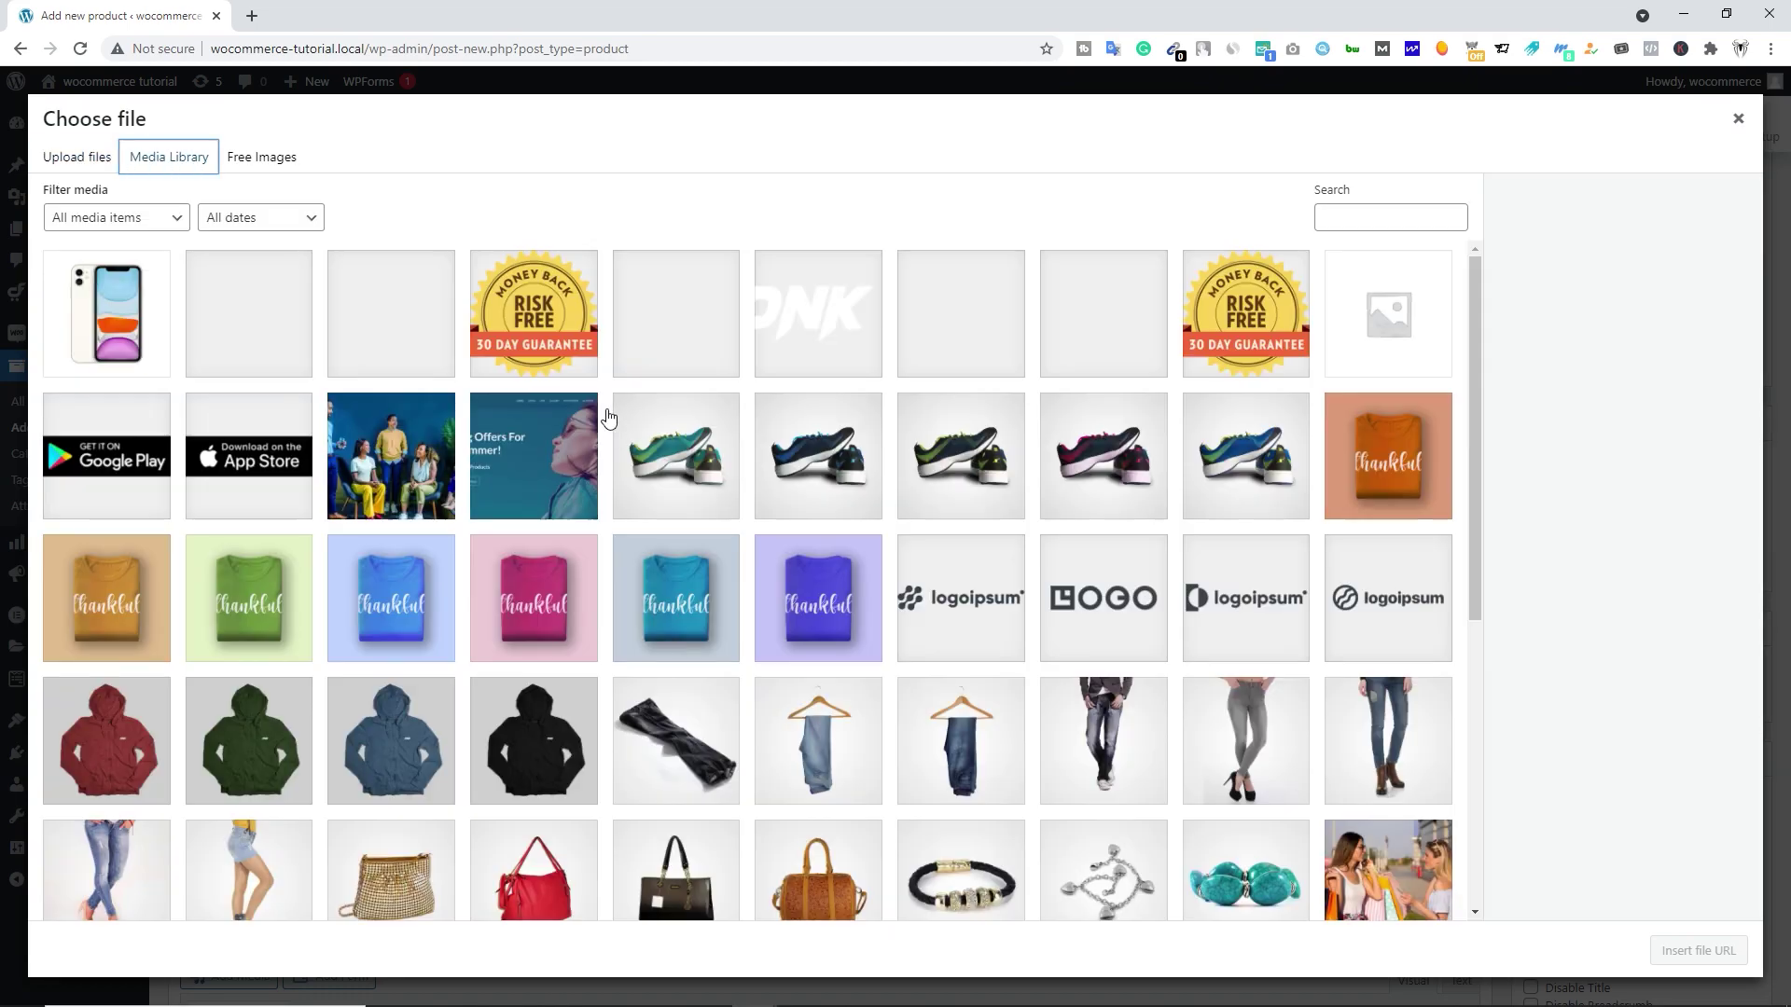
{"action": "left_click", "coordinate": [669, 483]}
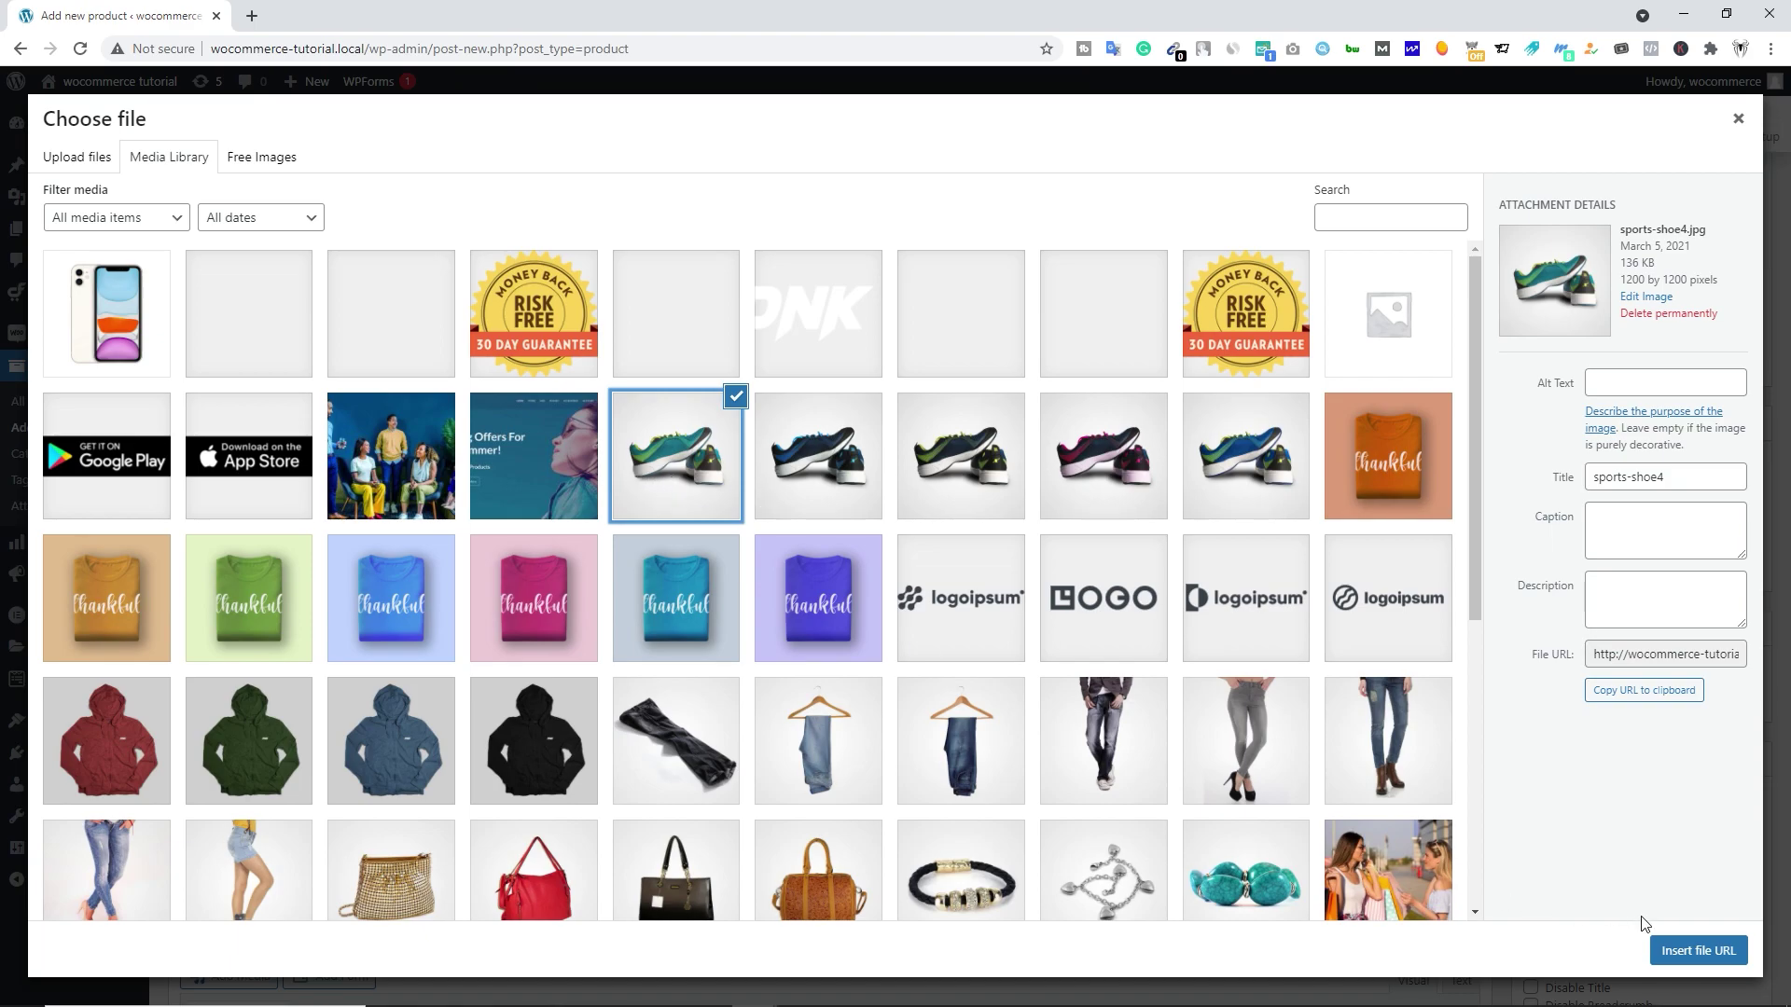
{"action": "left_click", "coordinate": [1696, 951]}
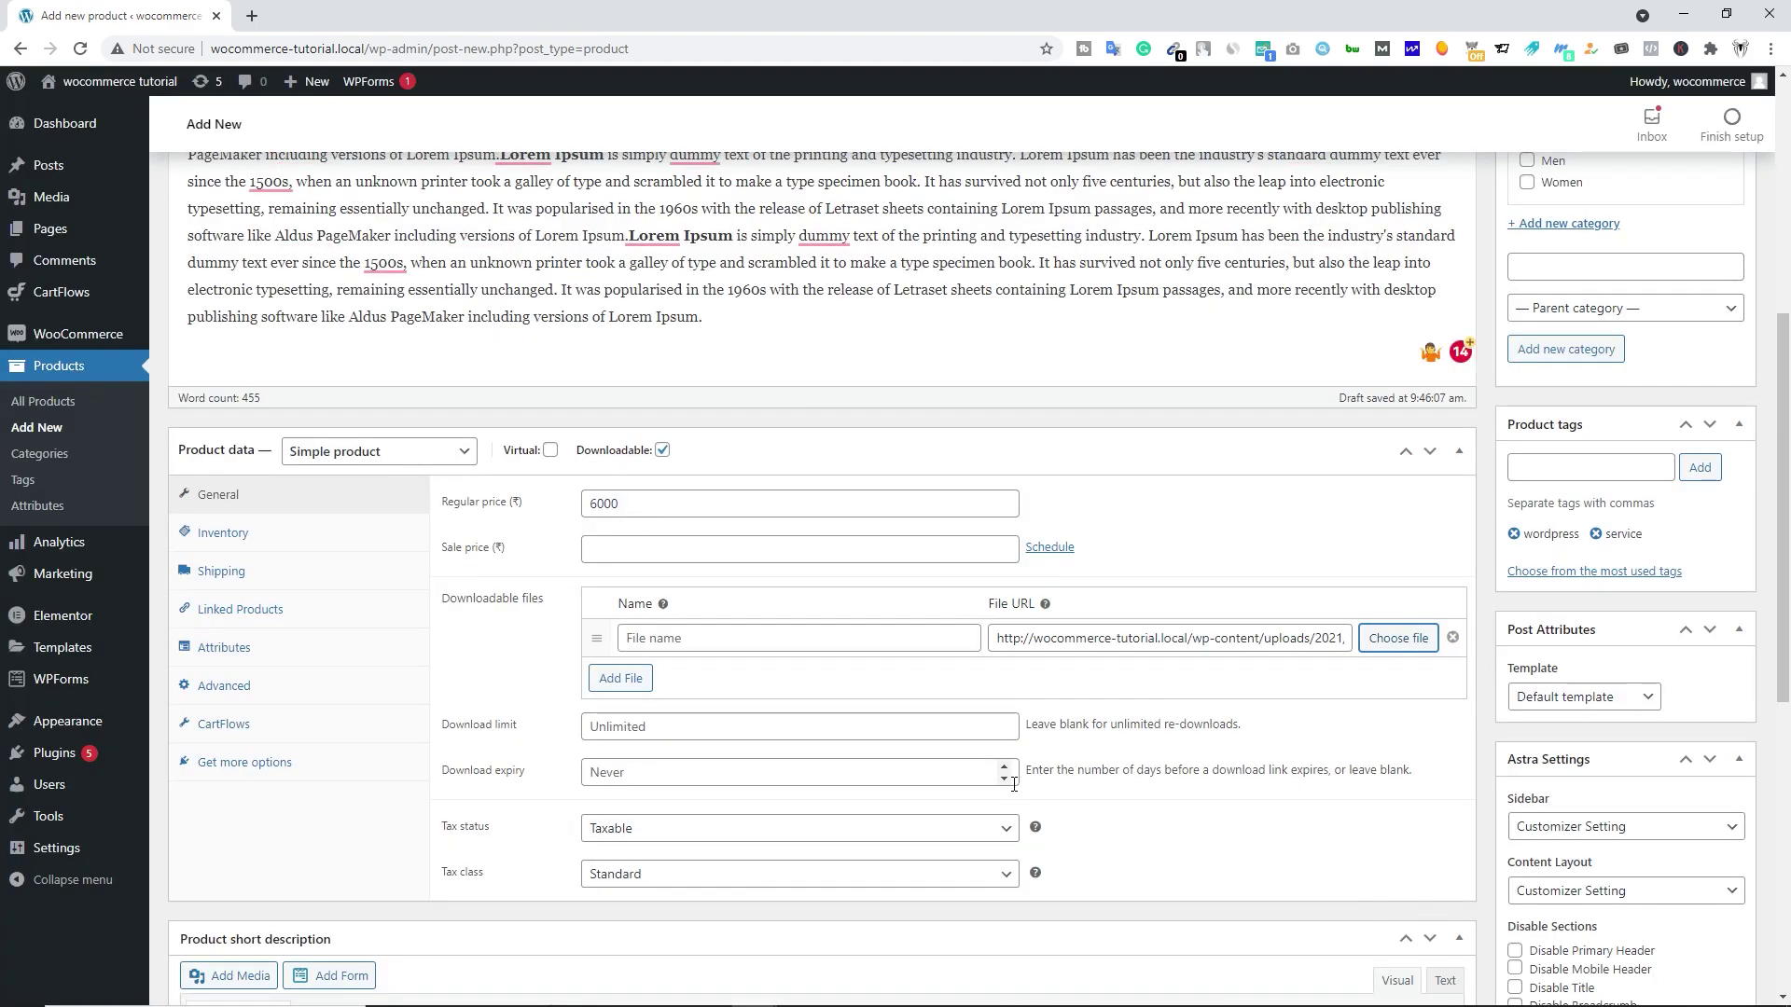
- Check the download limit and download expiry fields of the downloadable product, leaving both blank
{"action": "left_click", "coordinate": [642, 727]}
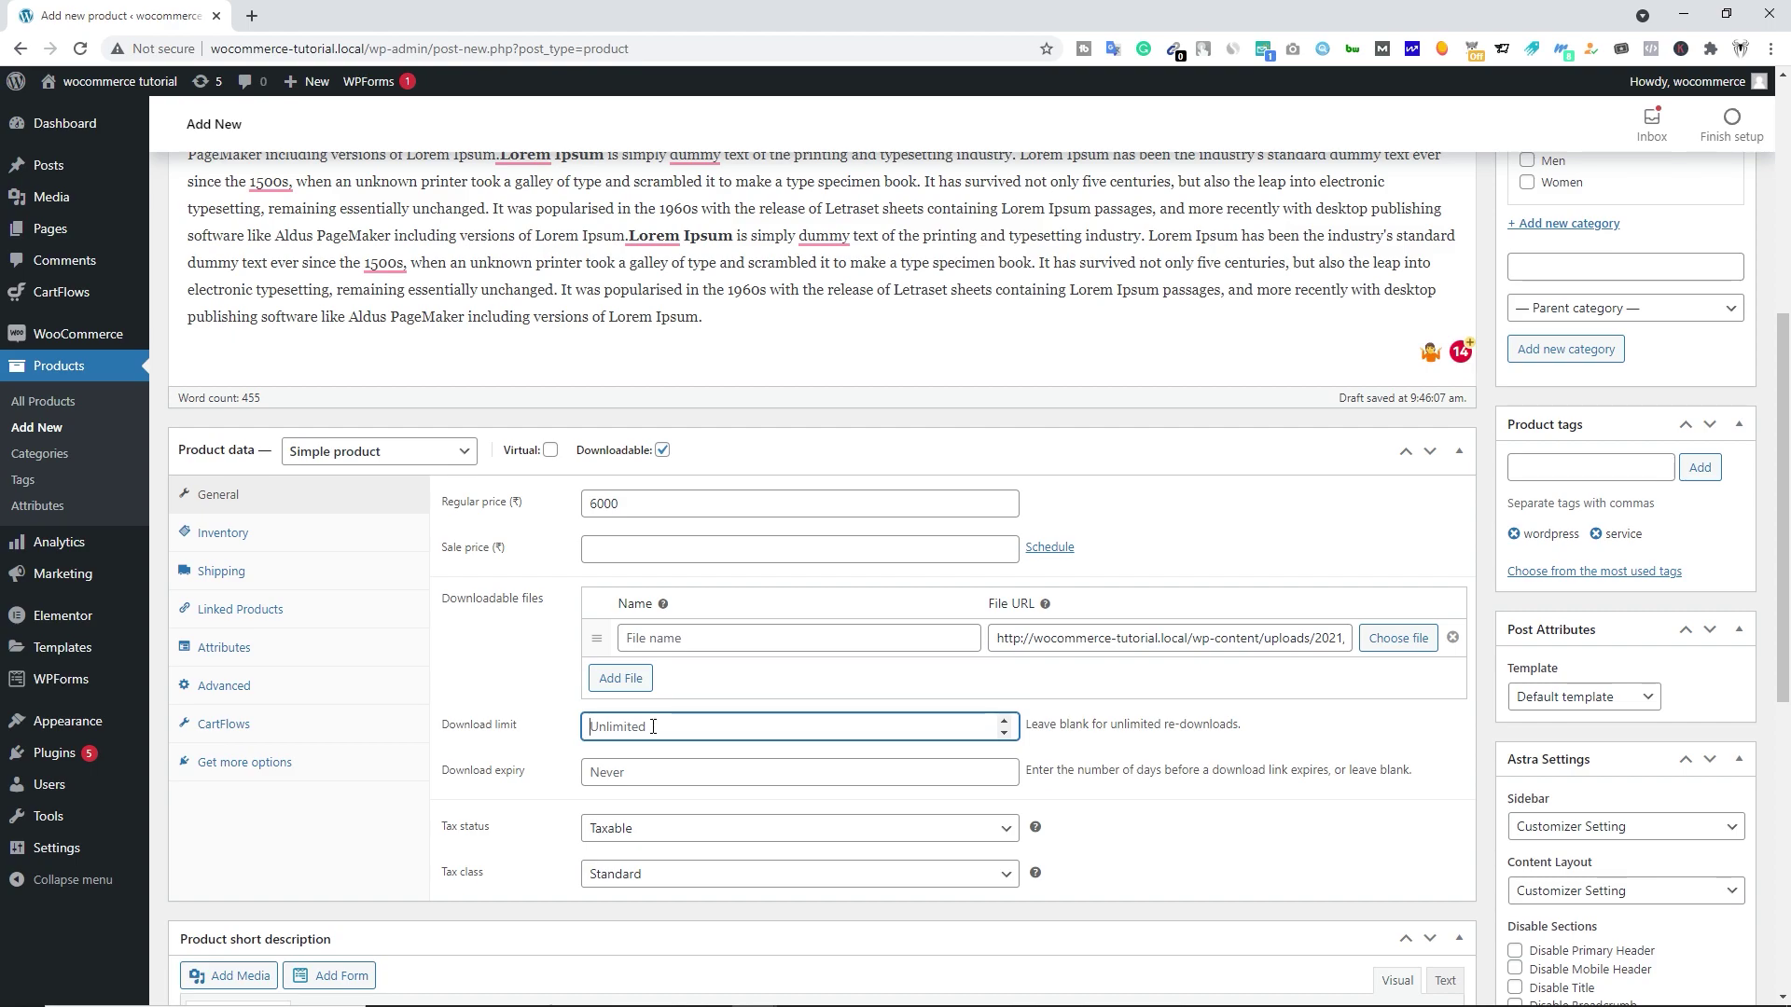
{"action": "scroll", "coordinate": [643, 719], "scroll_direction": "down", "scroll_amount": 1}
{"action": "left_click", "coordinate": [624, 681]}
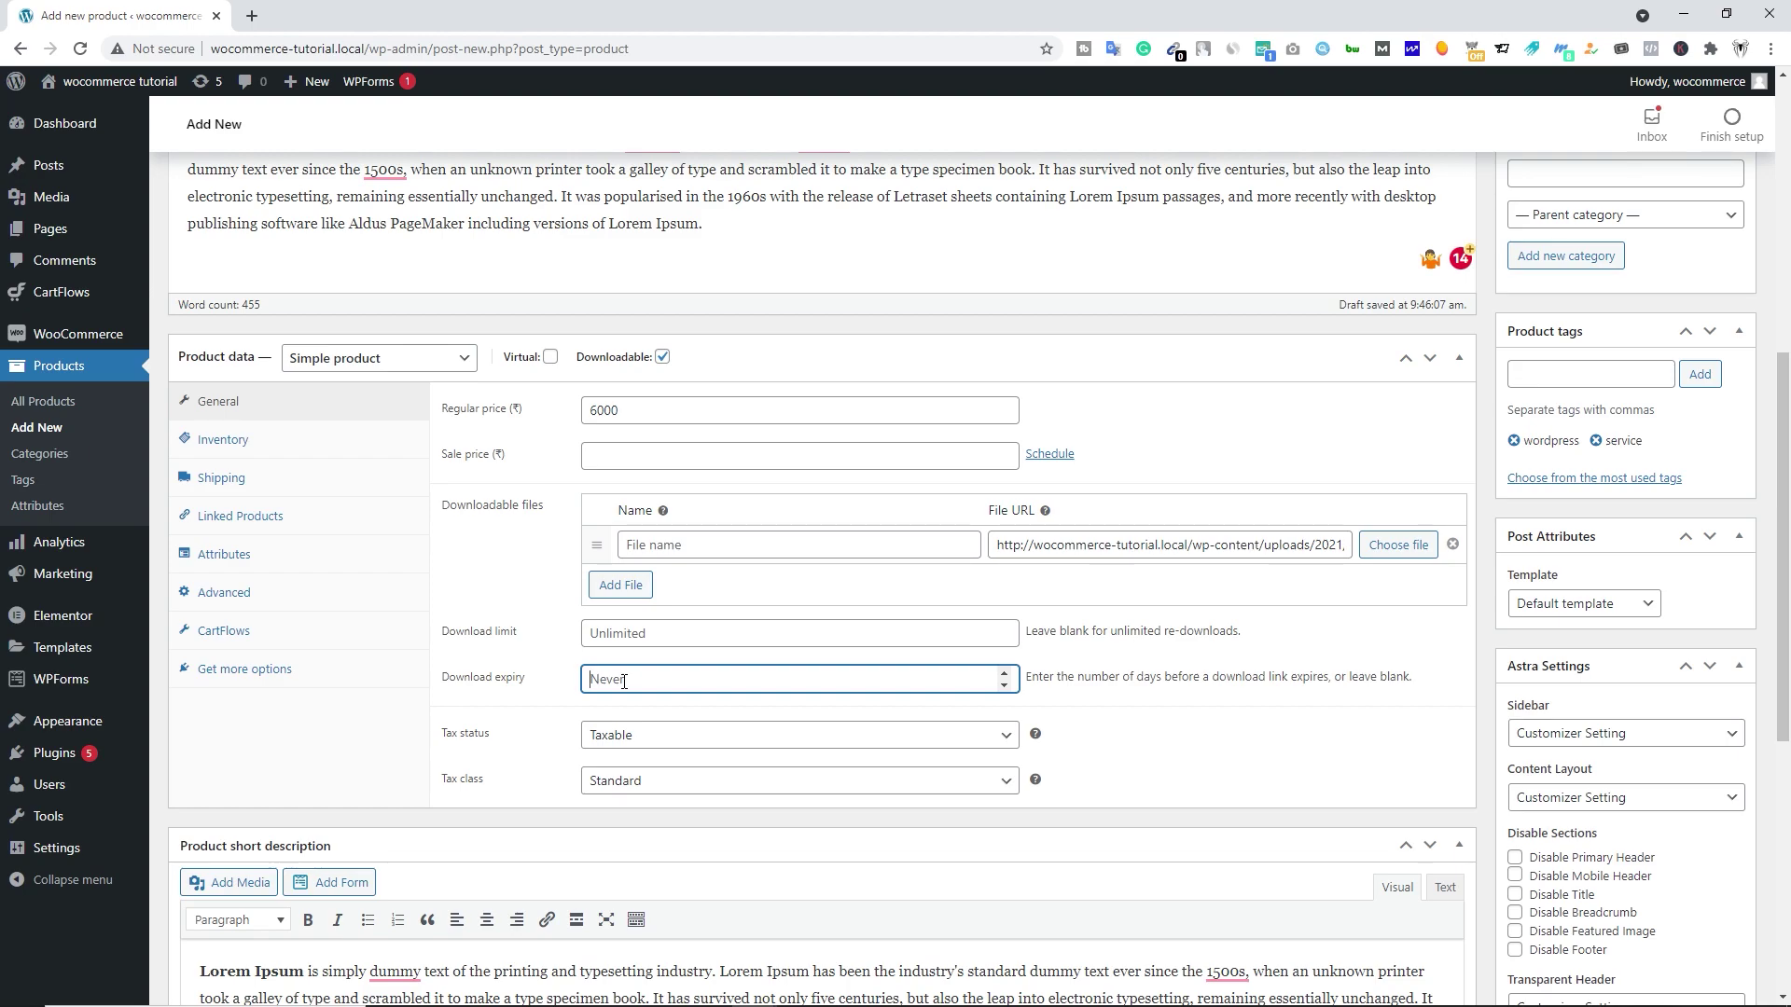
{"action": "type", "text": "25"}
{"action": "key", "text": "BackSpace"}
{"action": "key", "text": "BackSpace"}
{"action": "left_click", "coordinate": [1145, 668]}
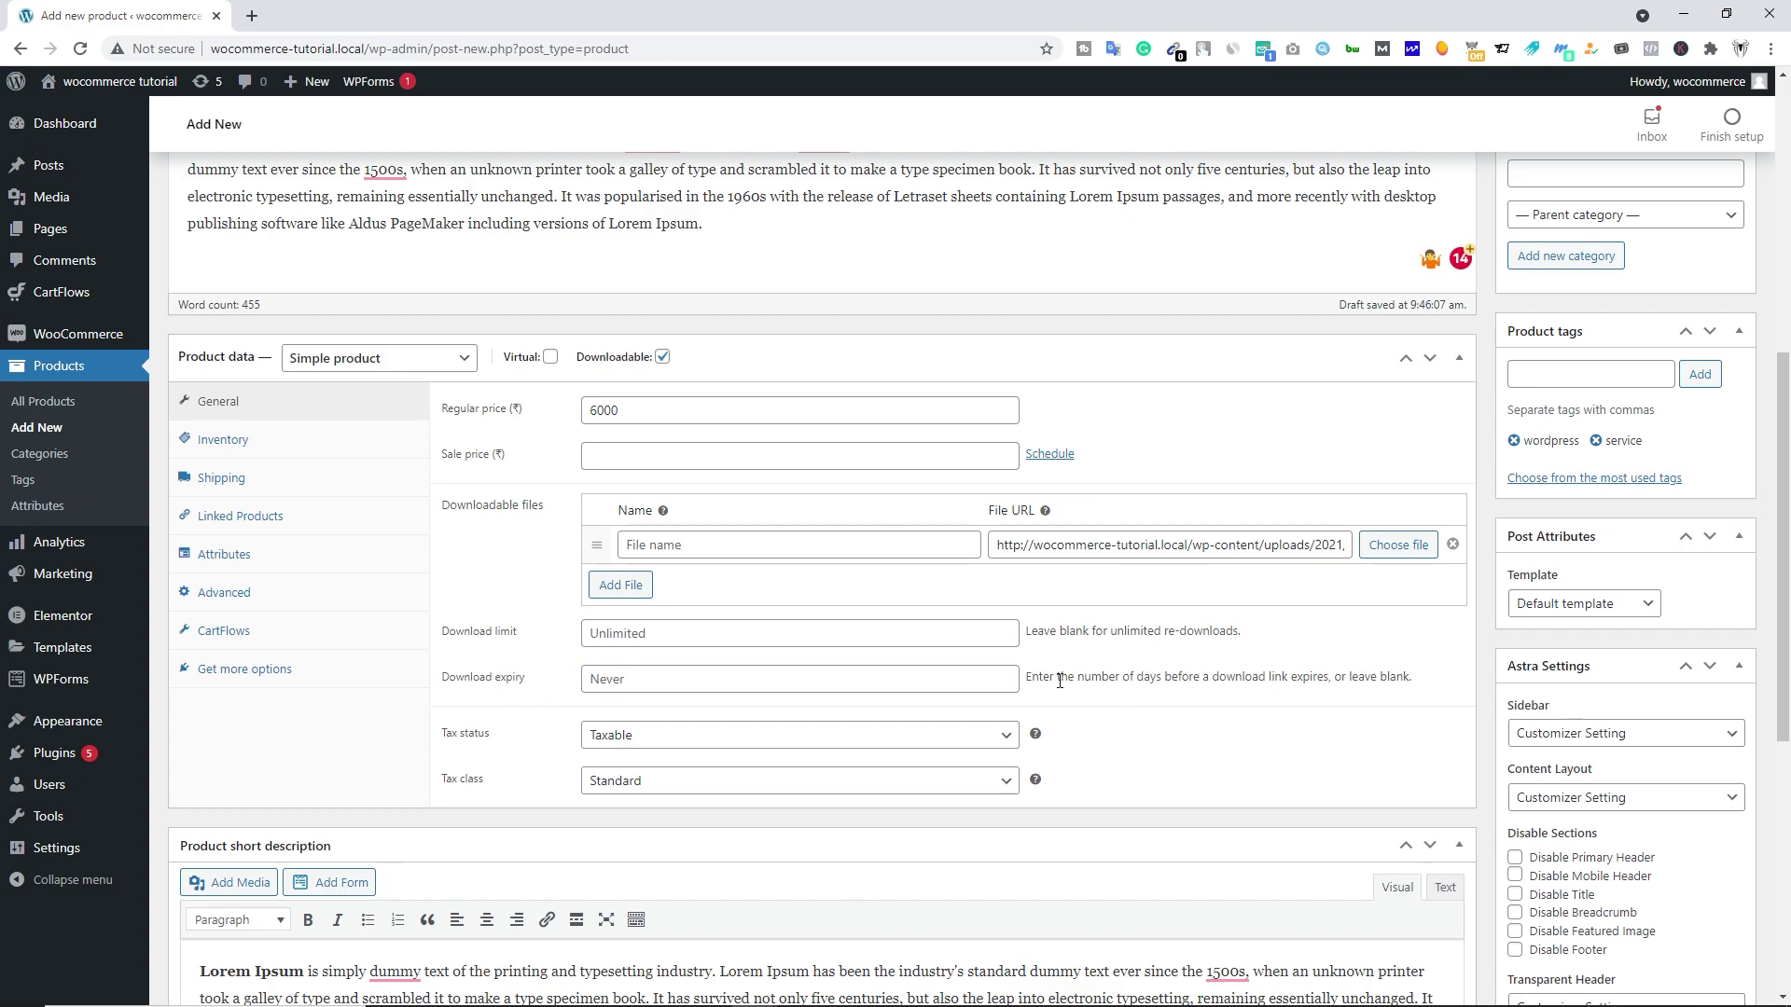
- Review the WordPress Management services product's settings, publish it and open its store page
{"action": "scroll", "coordinate": [544, 715], "scroll_direction": "down", "scroll_amount": 1}
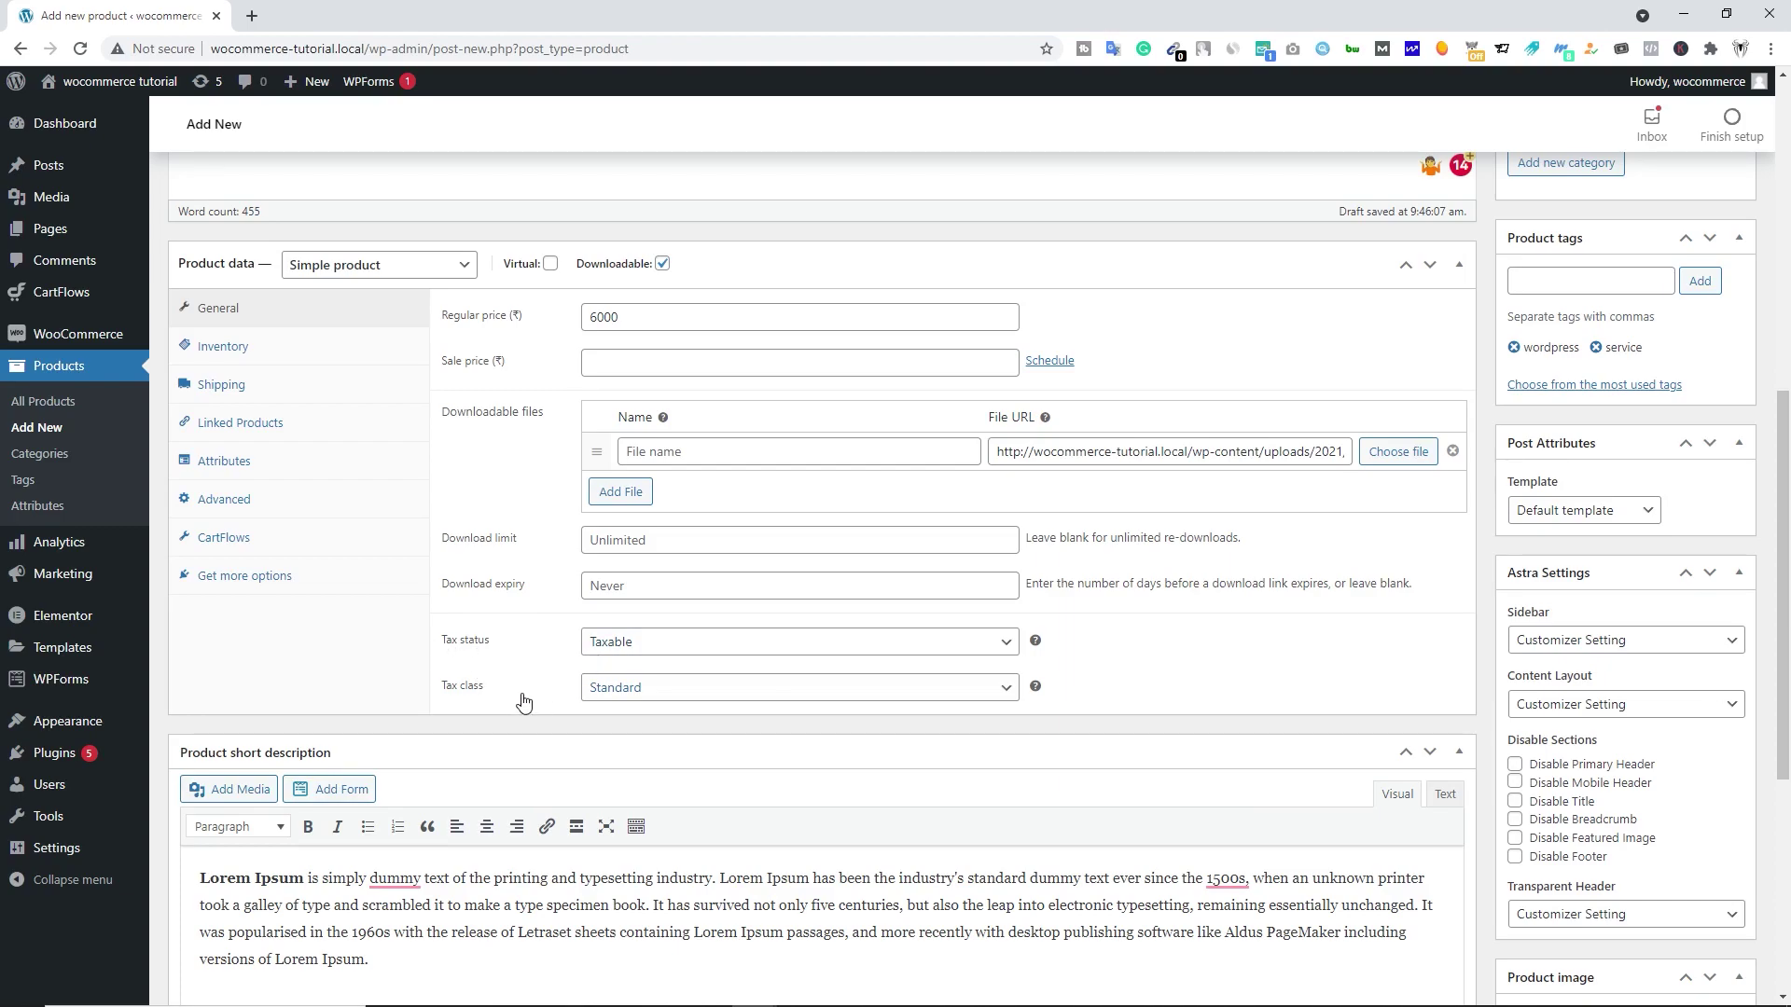
{"action": "scroll", "coordinate": [466, 702], "scroll_direction": "down", "scroll_amount": 3}
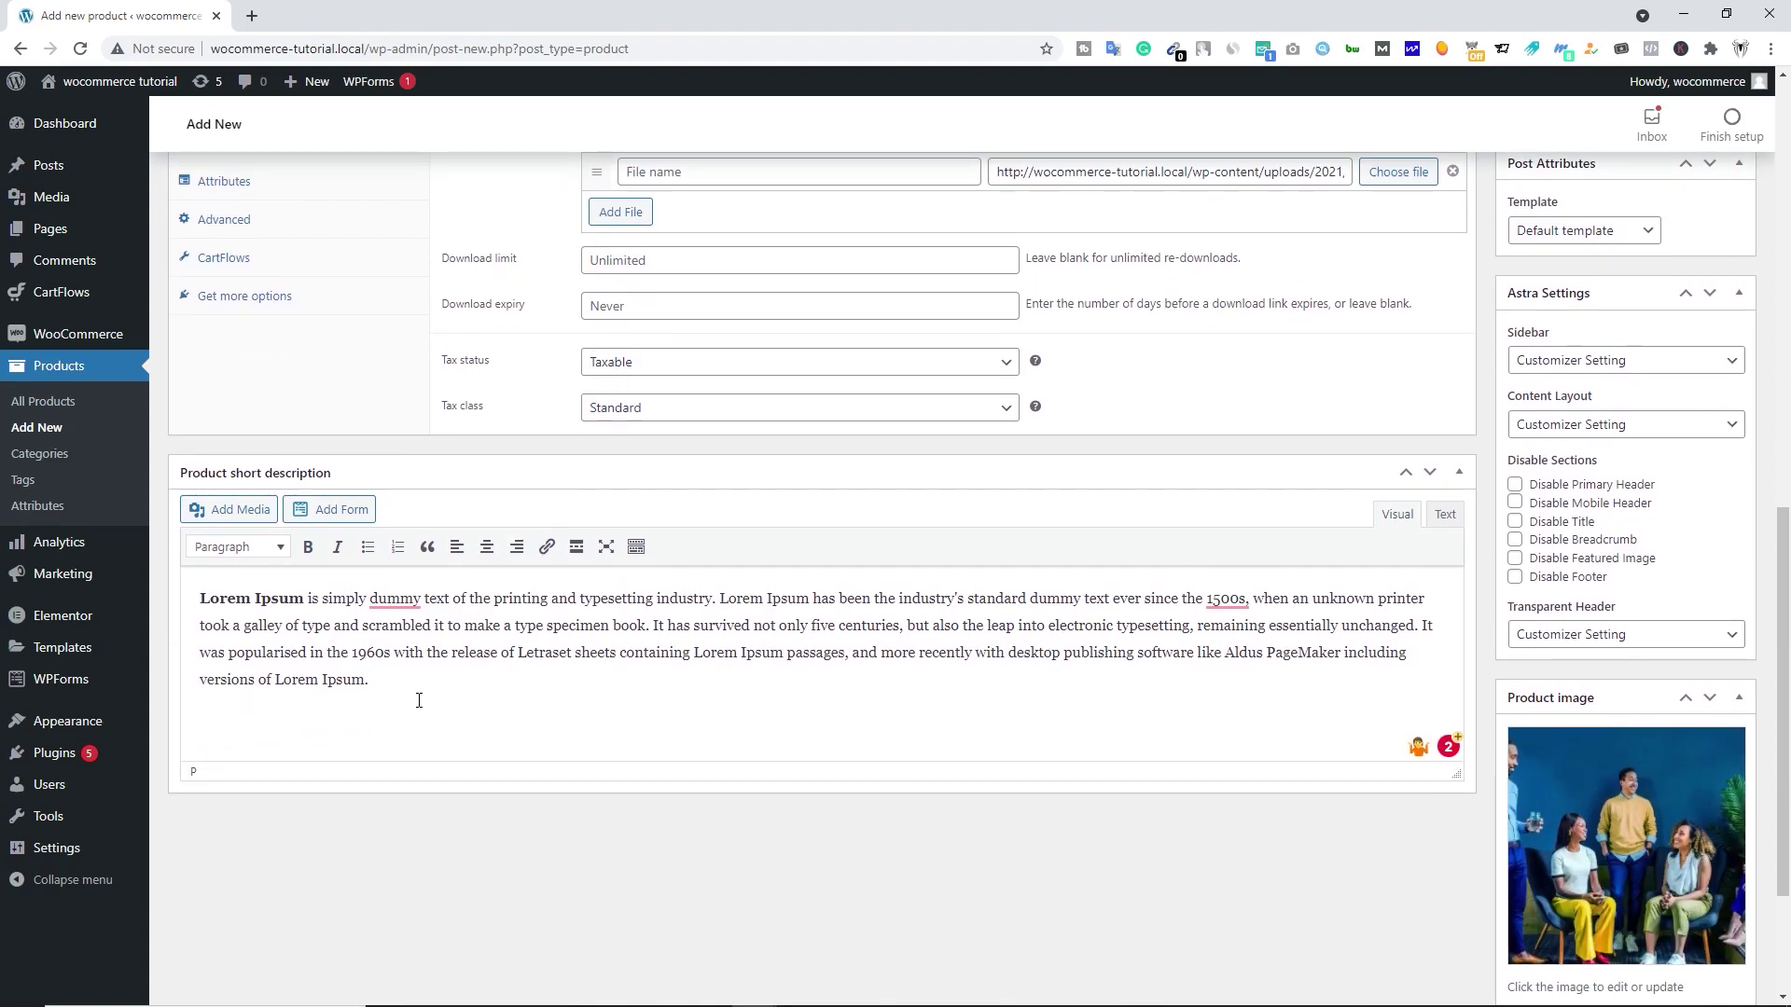
{"action": "scroll", "coordinate": [1352, 802], "scroll_direction": "down", "scroll_amount": 1}
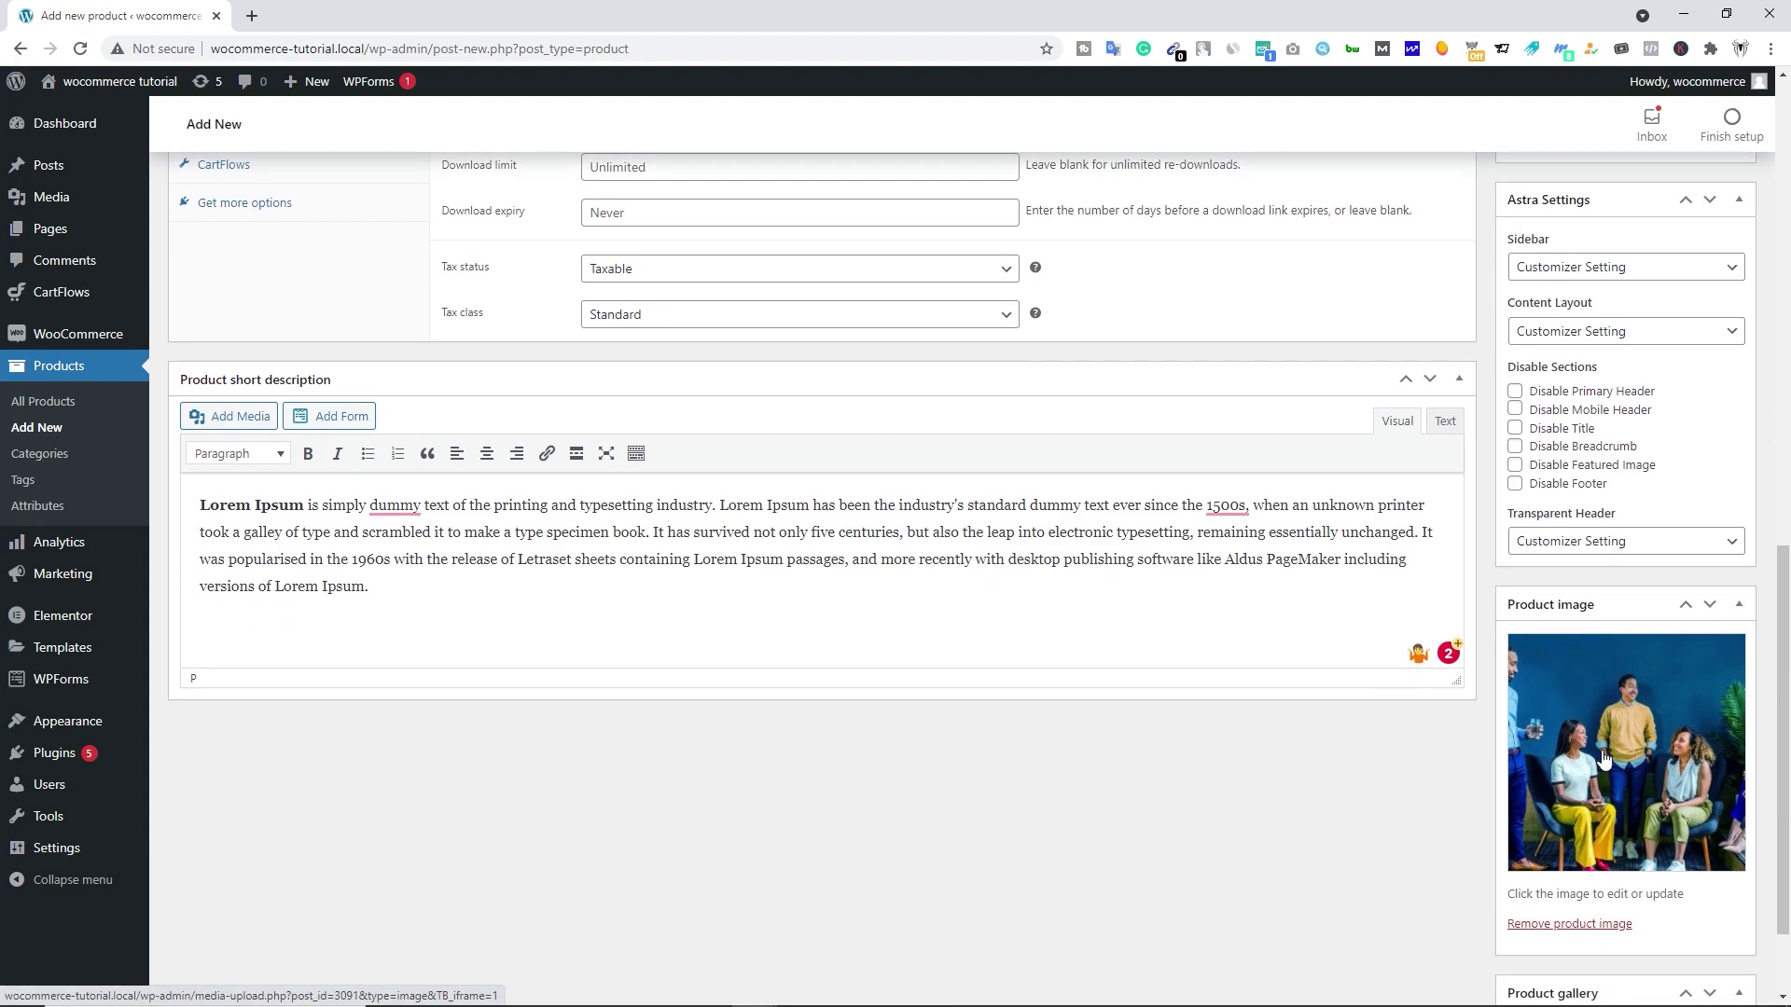
{"action": "scroll", "coordinate": [1604, 760], "scroll_direction": "up", "scroll_amount": 2}
{"action": "scroll", "coordinate": [1592, 853], "scroll_direction": "down", "scroll_amount": 1}
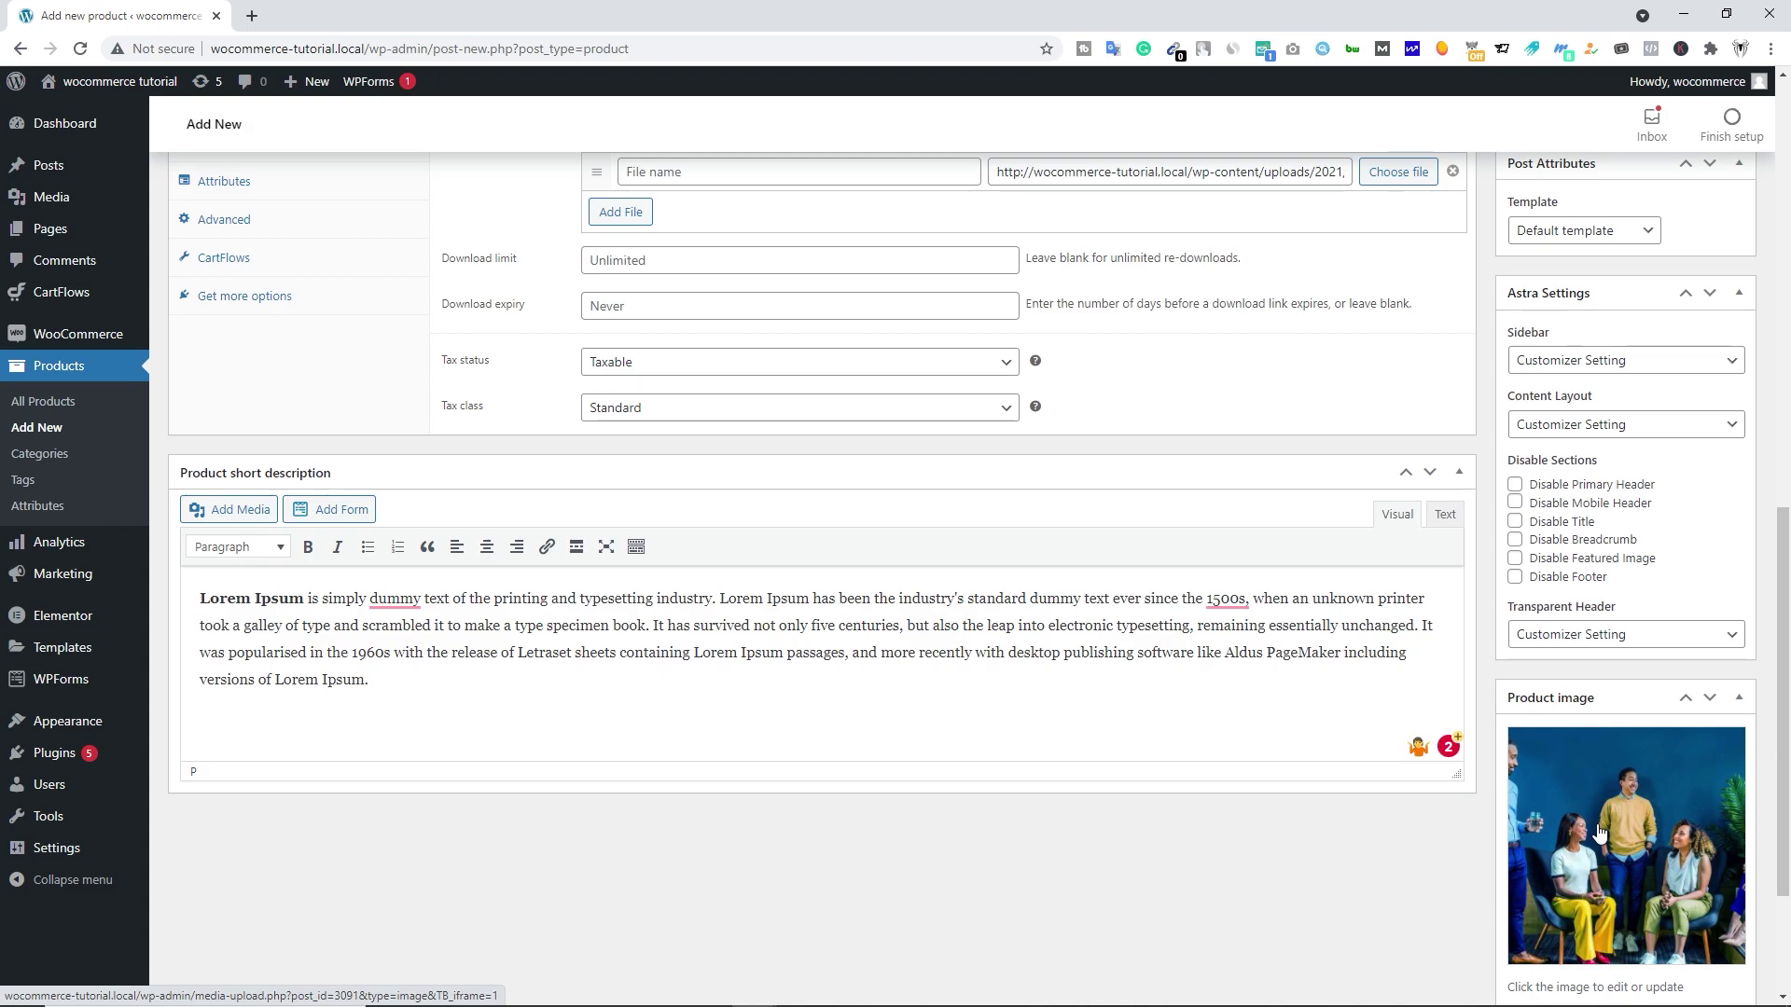
{"action": "scroll", "coordinate": [1598, 830], "scroll_direction": "up", "scroll_amount": 8}
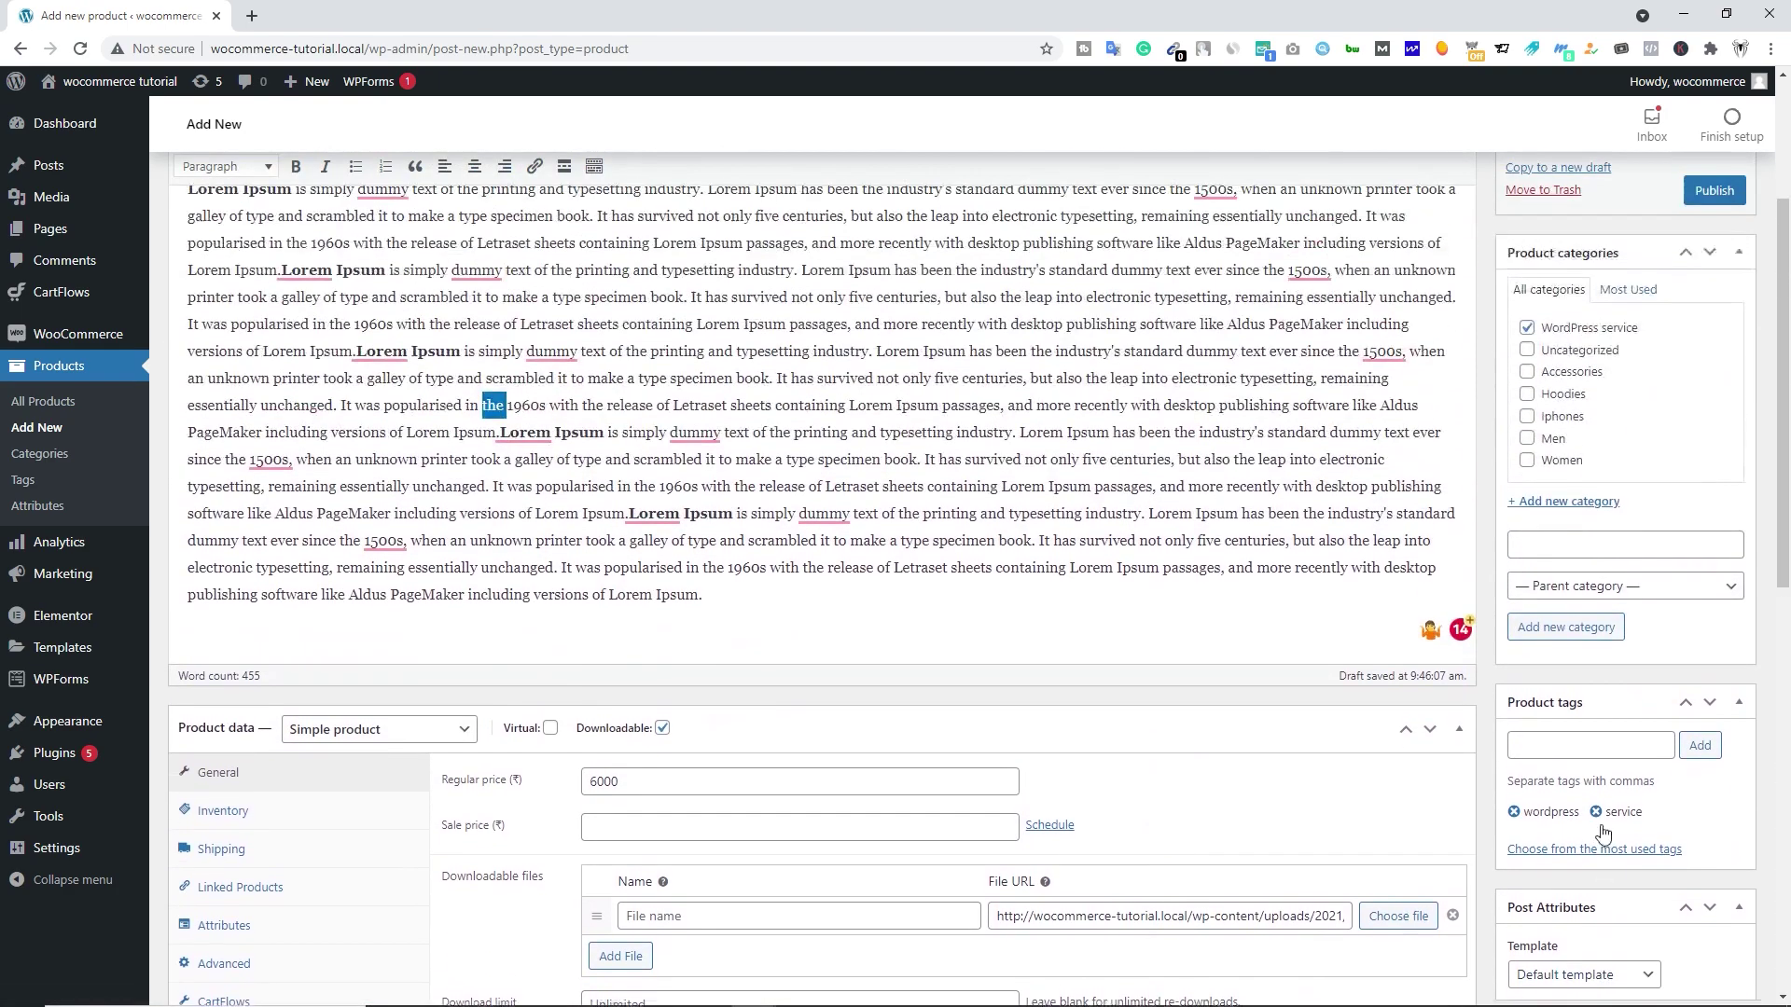
{"action": "scroll", "coordinate": [1602, 830], "scroll_direction": "up", "scroll_amount": 3}
{"action": "scroll", "coordinate": [1612, 523], "scroll_direction": "down", "scroll_amount": 2}
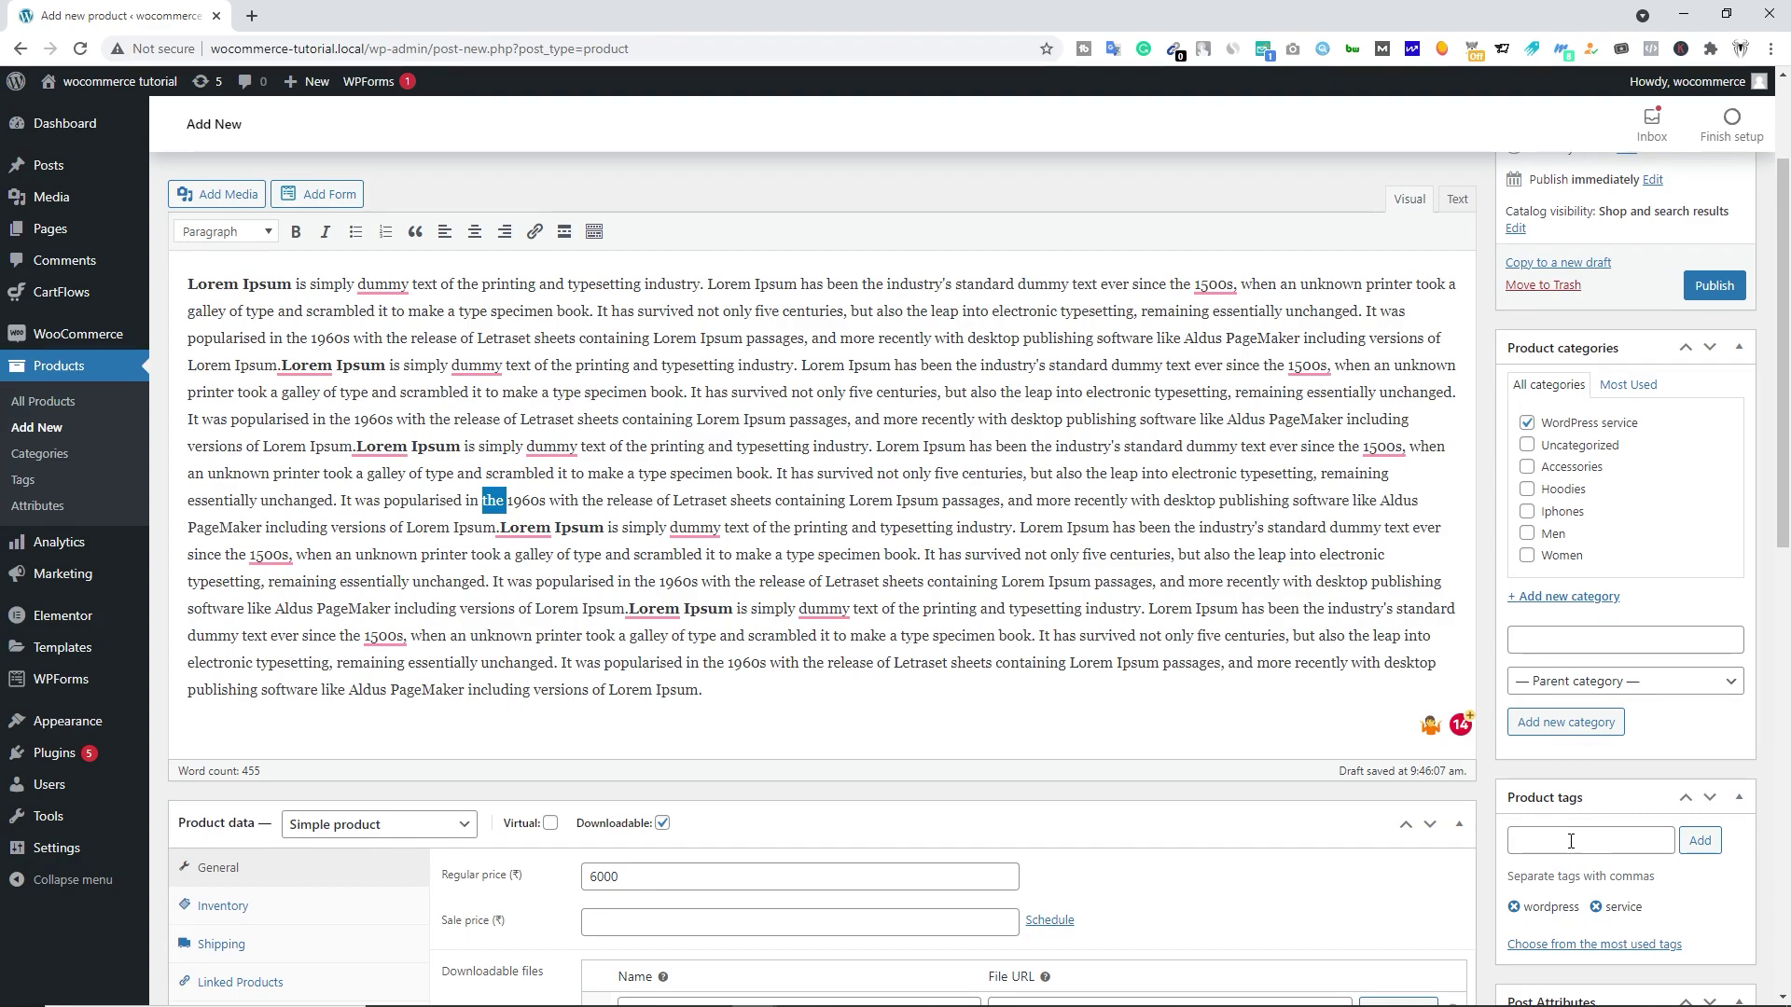
{"action": "scroll", "coordinate": [1576, 812], "scroll_direction": "up", "scroll_amount": 2}
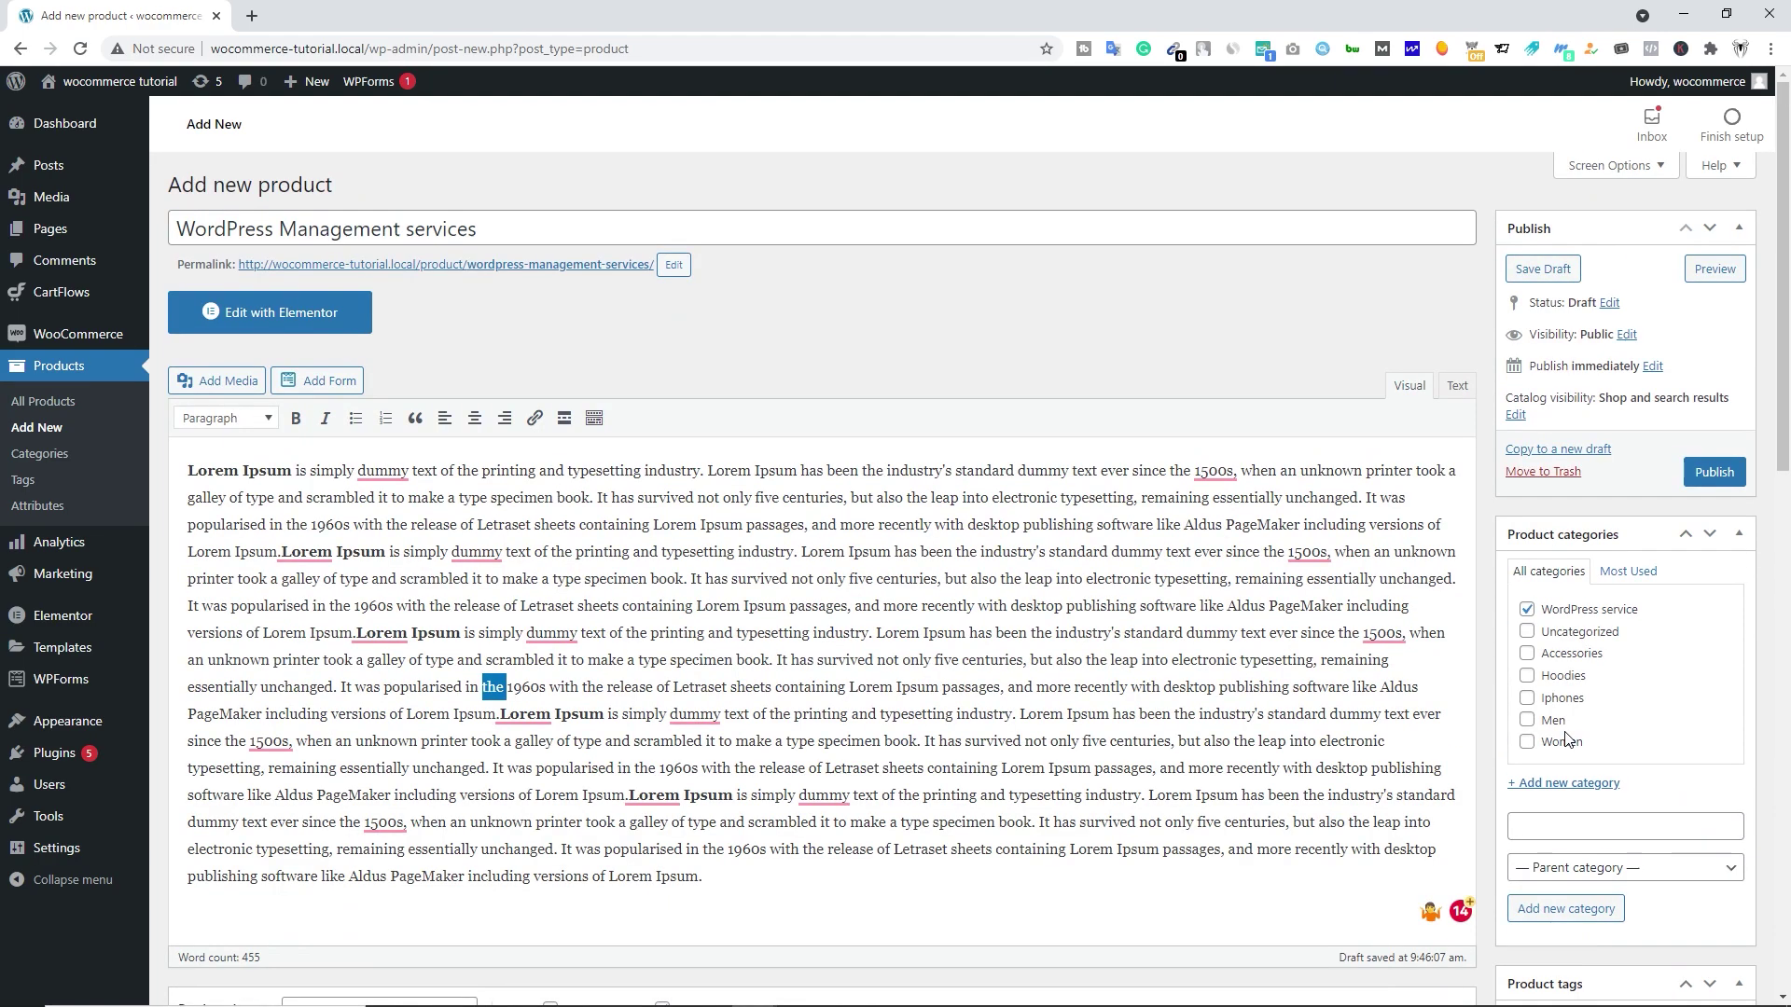
{"action": "left_click", "coordinate": [1720, 479]}
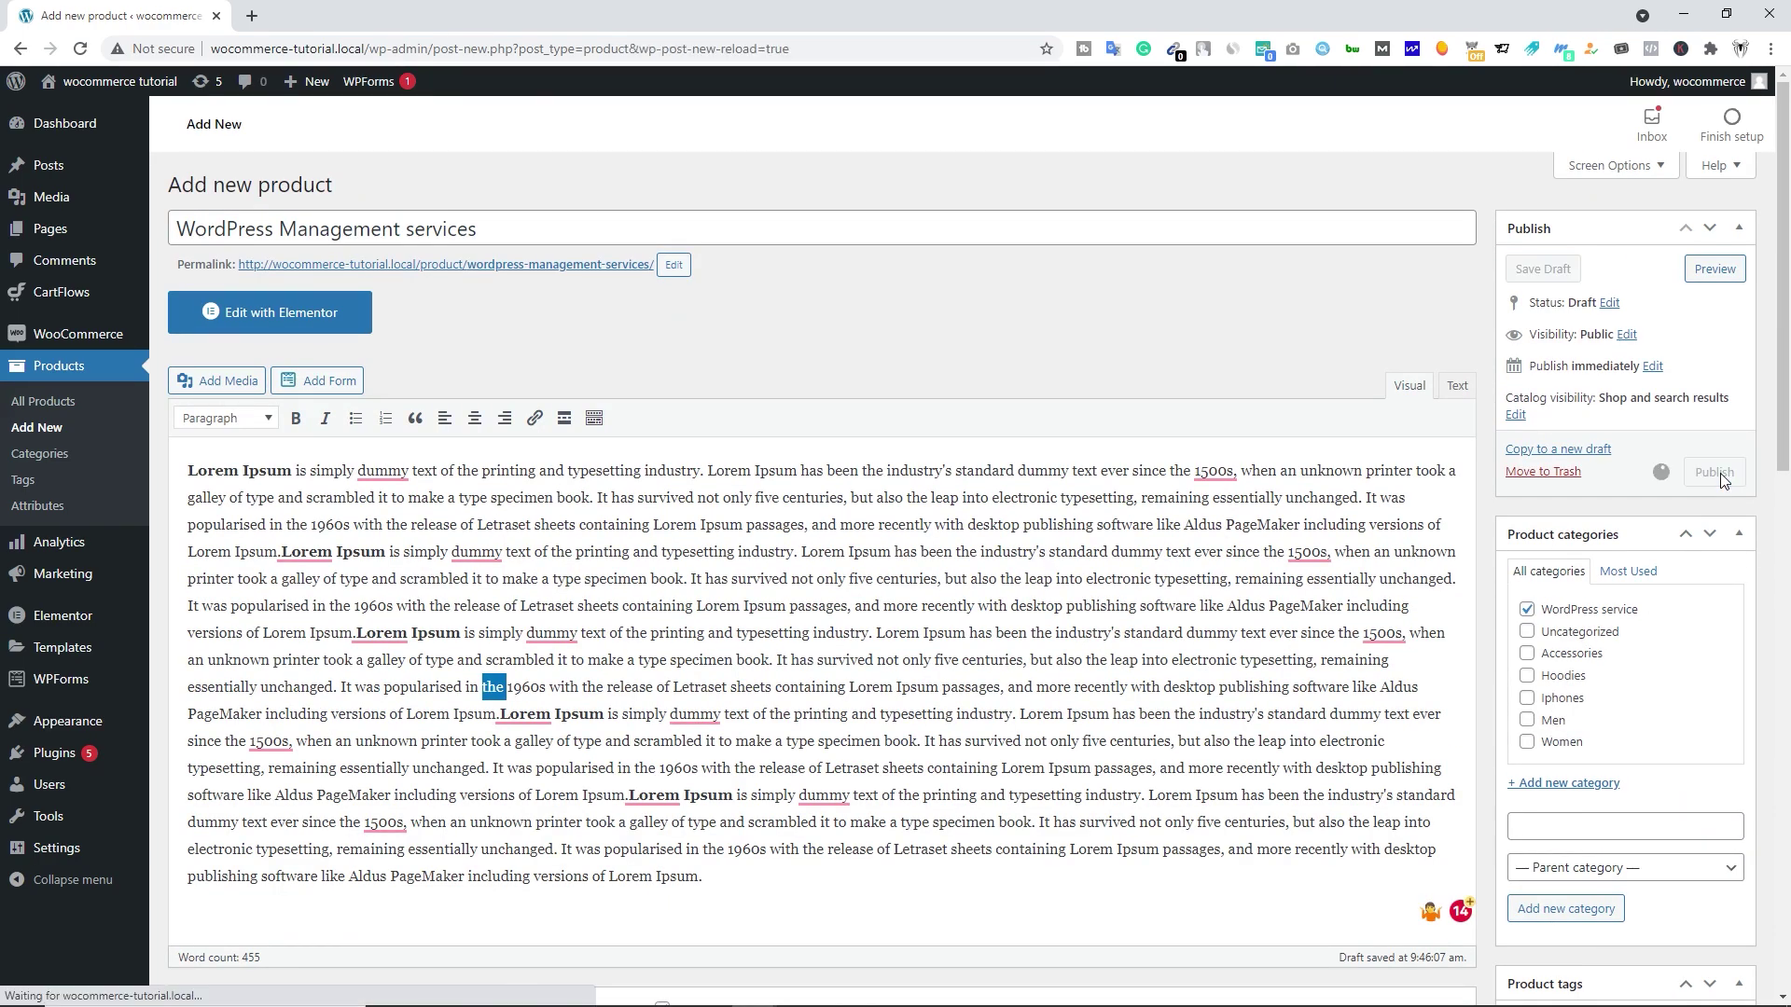
{"action": "left_click", "coordinate": [322, 235]}
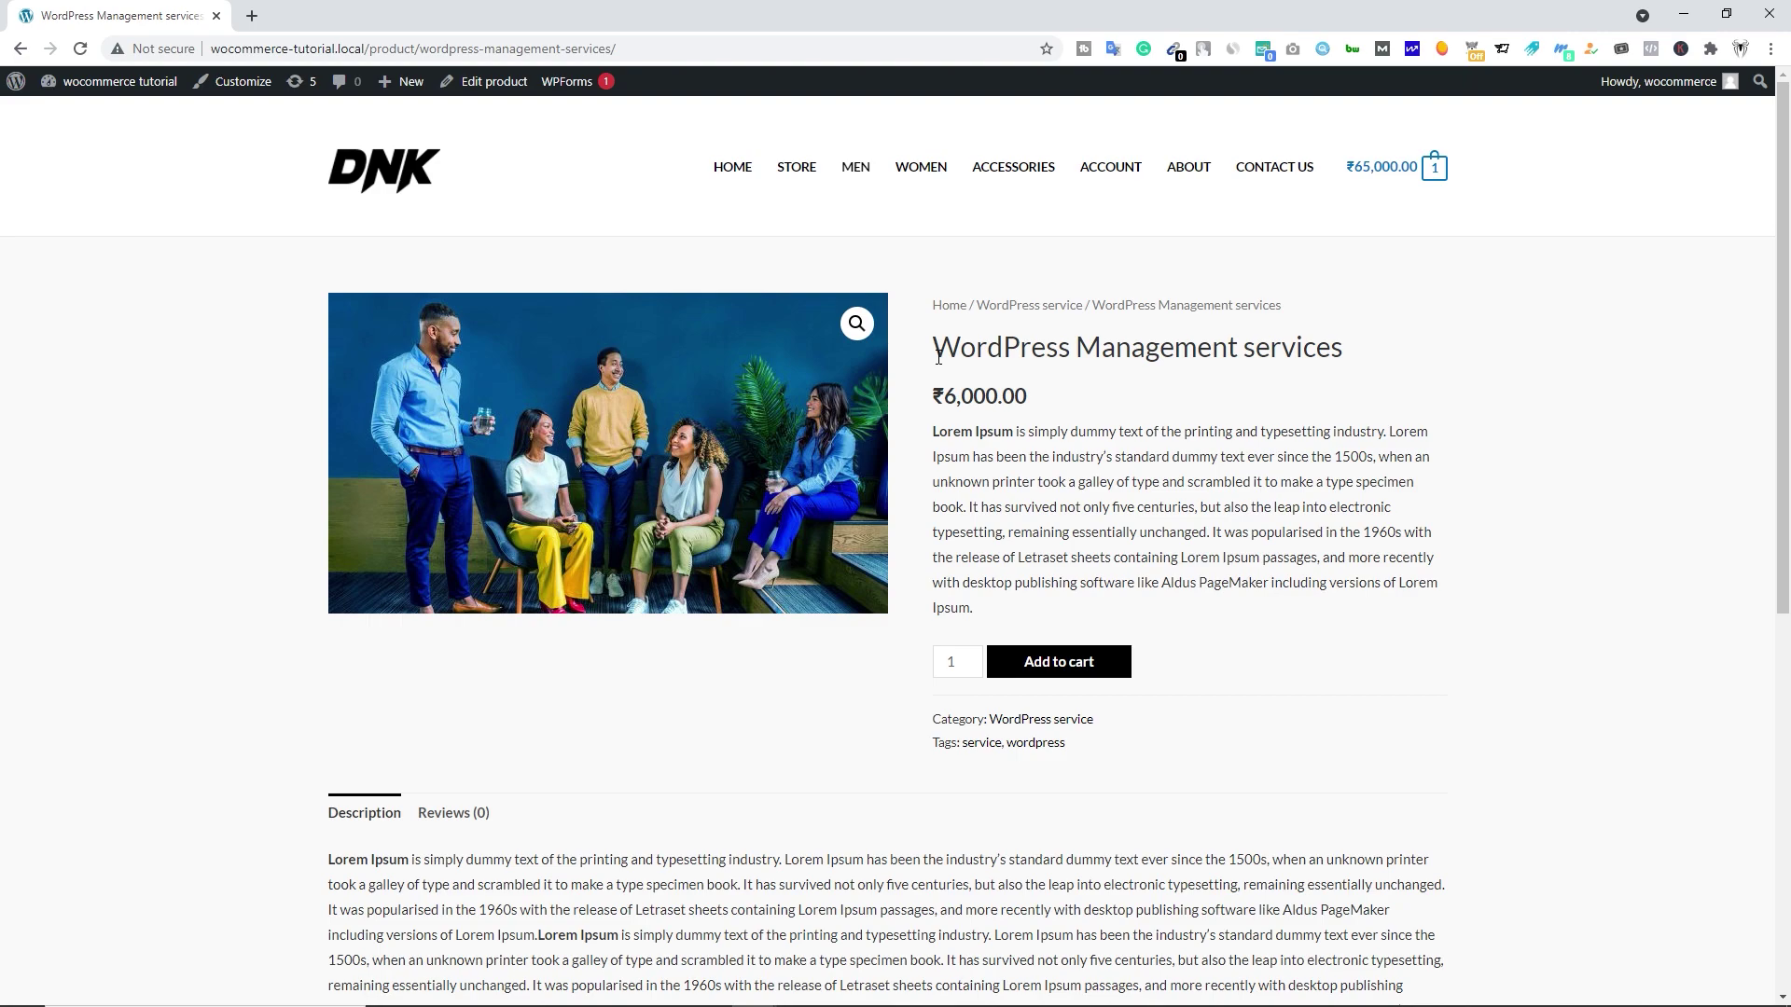
- Start a new product named "Iphone 11" and fill its main description with the iPhone feature list
{"action": "mouse_move", "coordinate": [415, 84]}
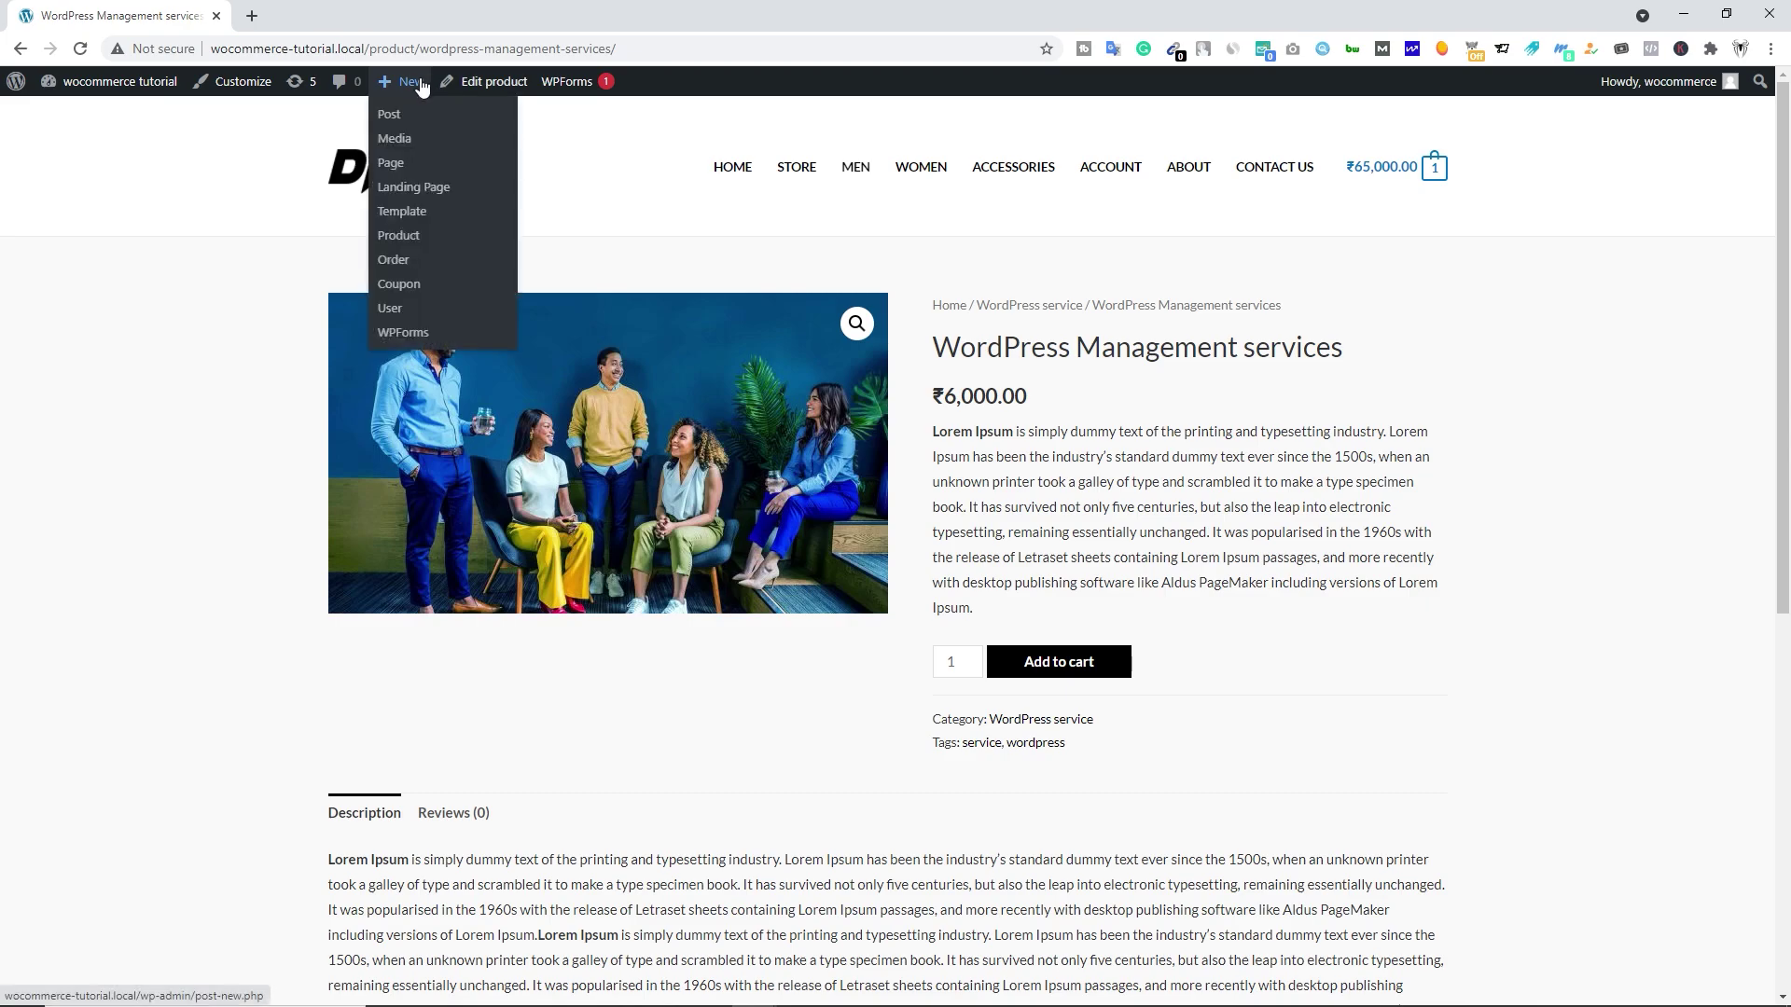
{"action": "left_click", "coordinate": [411, 237]}
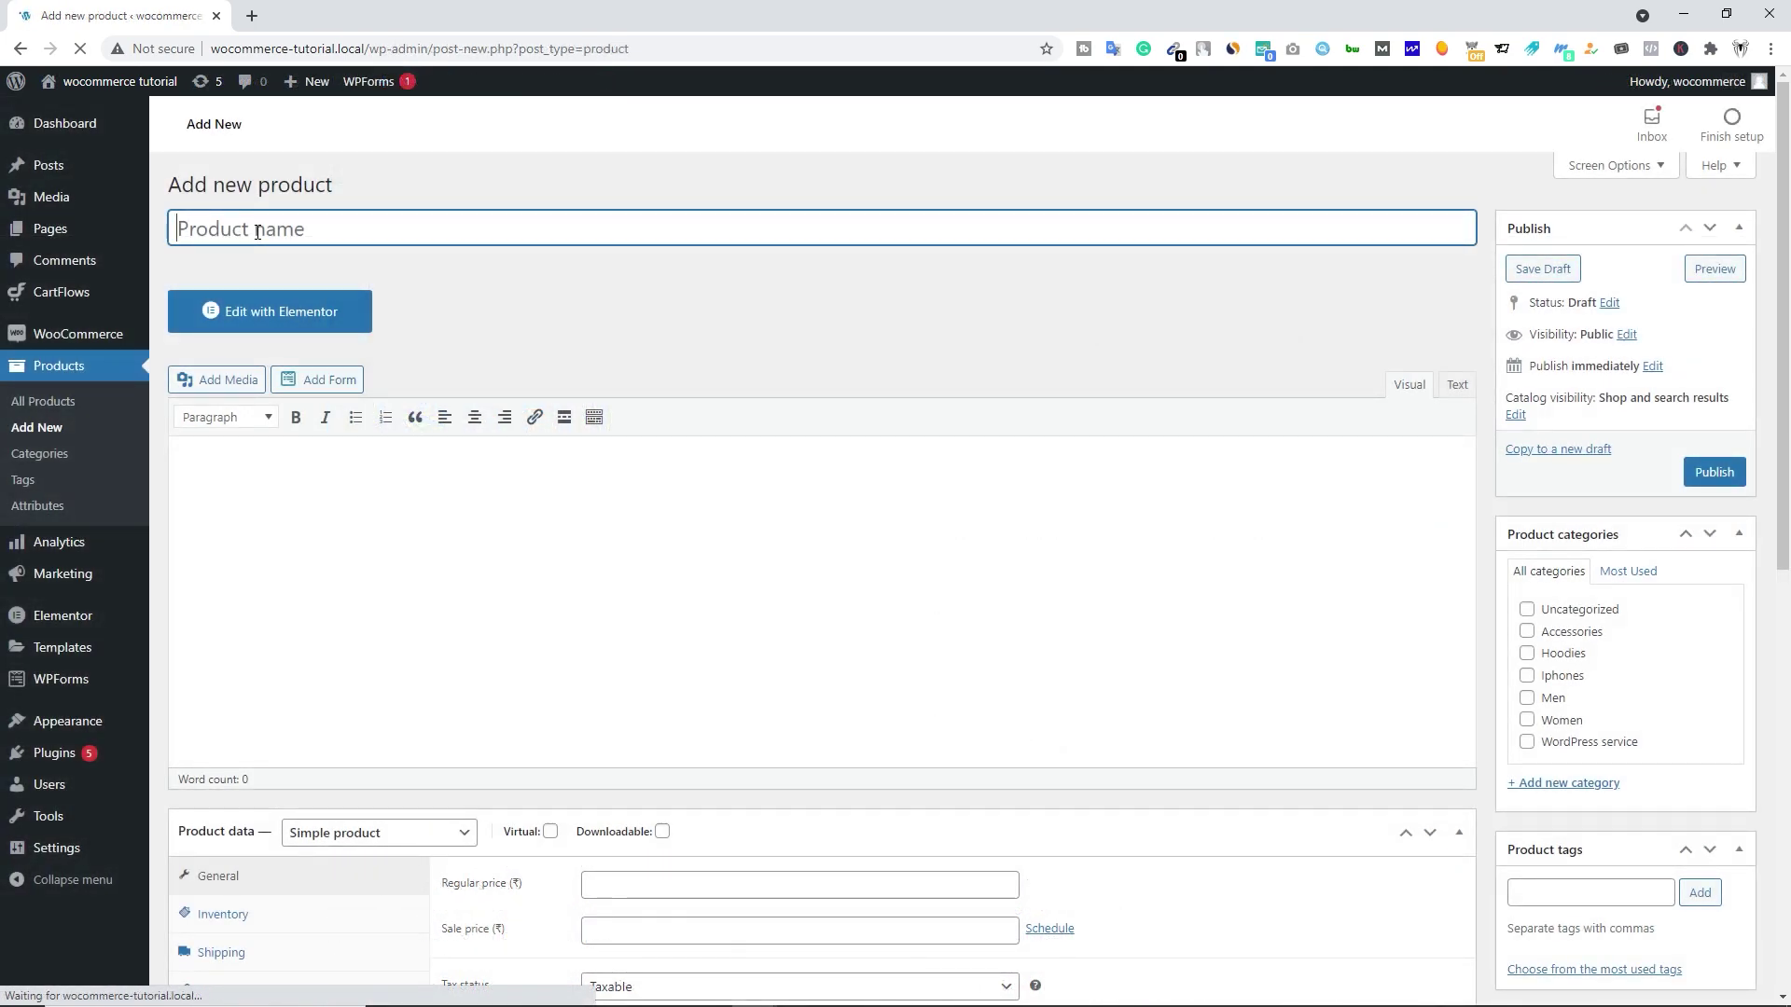
{"action": "type", "text": "Iphone 12"}
{"action": "scroll", "coordinate": [280, 271], "scroll_direction": "down", "scroll_amount": 2}
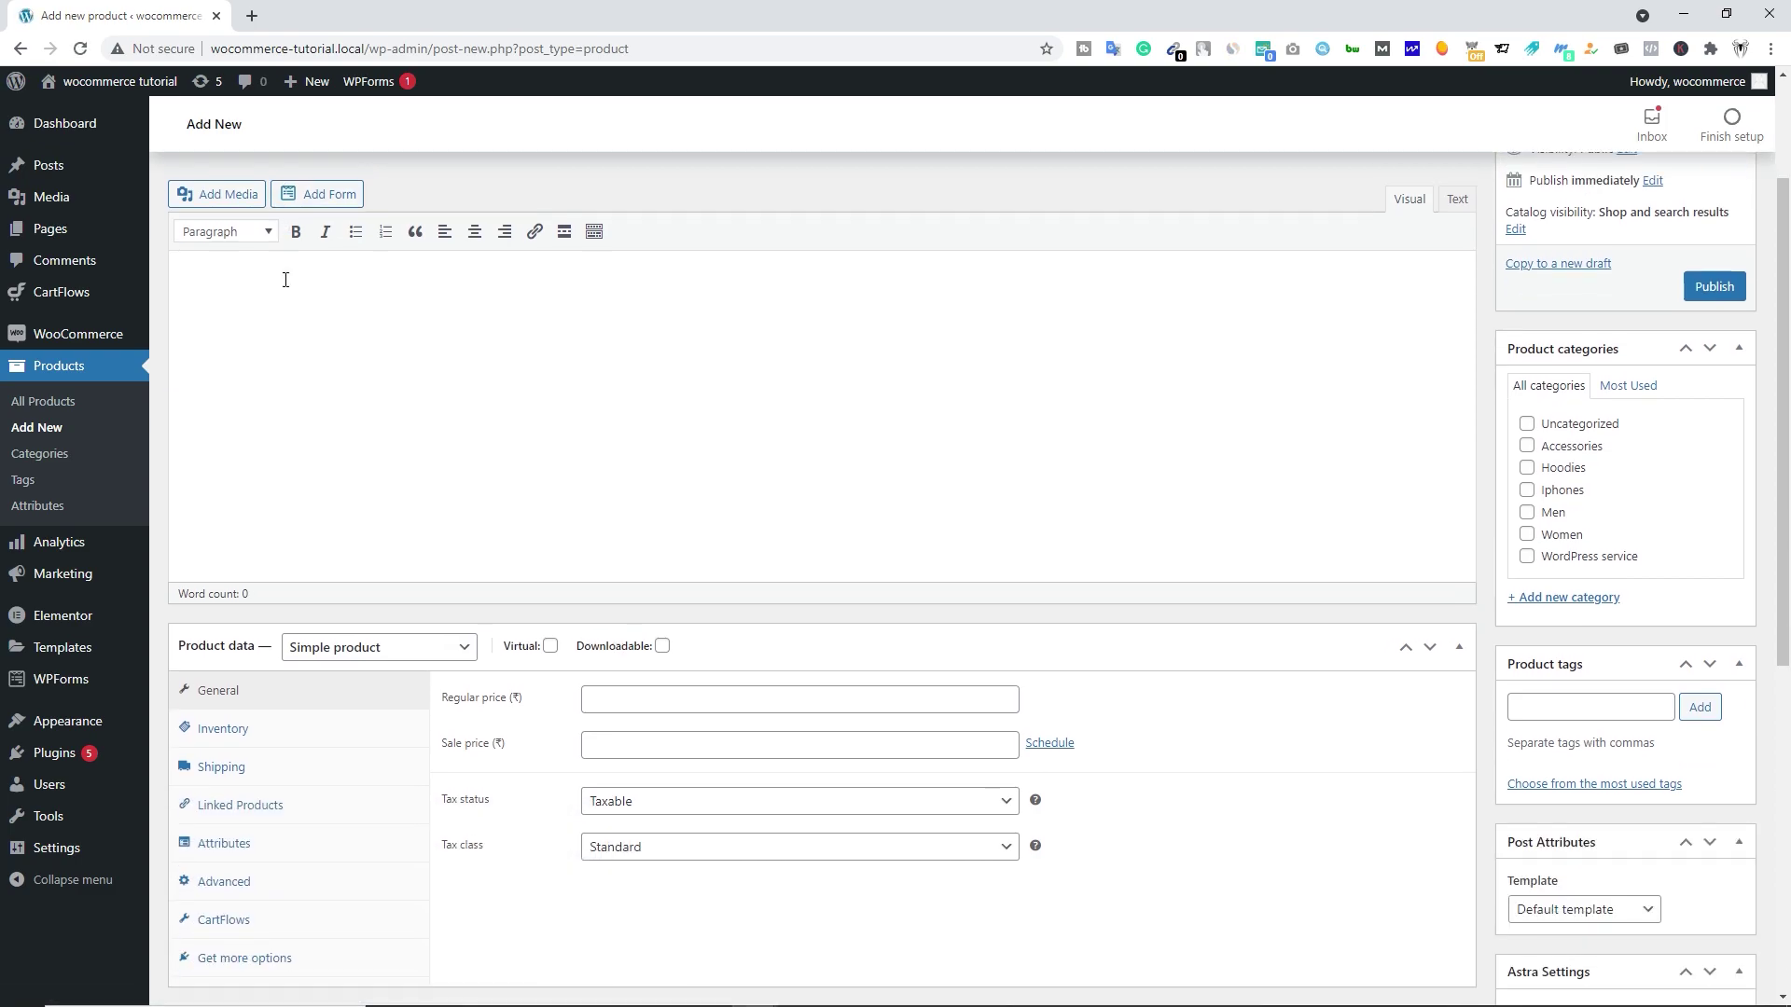
{"action": "left_click", "coordinate": [283, 302]}
{"action": "type", "text": "6.1-inch (15.5 cm diagonal) Liquid Retina HD LCD display Water and dust resistant (2 meters for up to 30 minutes, IP68) Dual-camera system with 12MP Ultra Wide and Wide cameras; Night mode, Portrait mode, and 4K video up to 60fps 12MP TrueDepth front camera with Portrait mode, 4K video, and Slo-Mo Face ID for secure authentication A13 Bionic chip with third-generation Neural Engine Fast-charge capable  Wireless charging As part of our efforts to reach our environmental goals, iPhone no longer includes a power adapter or EarPods. Please use your existing Apple power adapter and headphones or buy these accessories separately iOS 14 with redesigned widgets on the Home screen, all-new App Library, App Clips, and more 6.1-inch (15.5 cm diagonal) Liquid Retina HD LCD display Water and dust resistant (2 meters for up to 30 minutes, IP68) Dual-camera system with 12MP Ultra Wide and Wide cameras; Night mode, Portrait mode, and 4K video up to 60fps 12MP TrueDepth front camera with Portrait mode, 4K video, and Slo-Mo Face ID for secure authentication A13 Bionic chip with third-generation Neural Engine Fast-charge capable Wireless charging As part of our efforts to reach our environmental goals, iPhone no longer includes a power adapter or EarPods. Please use your existing Apple power adapter and headphones or buy these accessories separately iOS 14 with redesigned widgets on the Home screen, all-new App Library, App Clips, and more"}
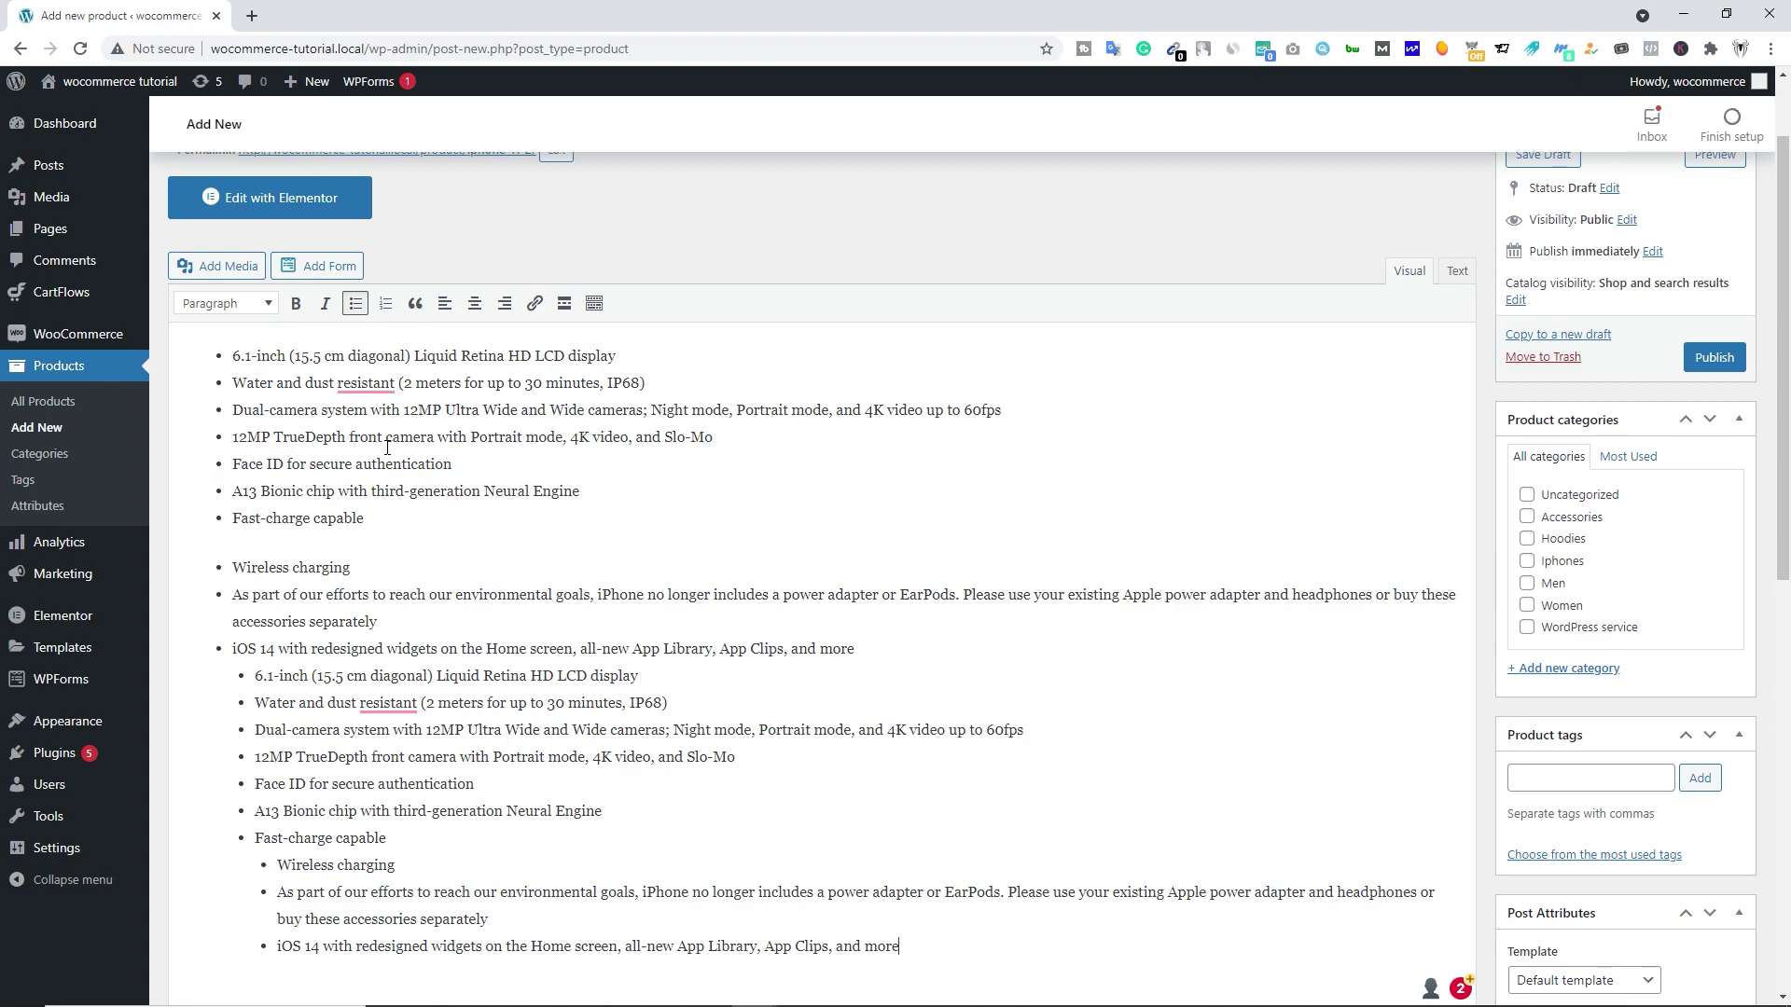
{"action": "scroll", "coordinate": [387, 448], "scroll_direction": "down", "scroll_amount": 6}
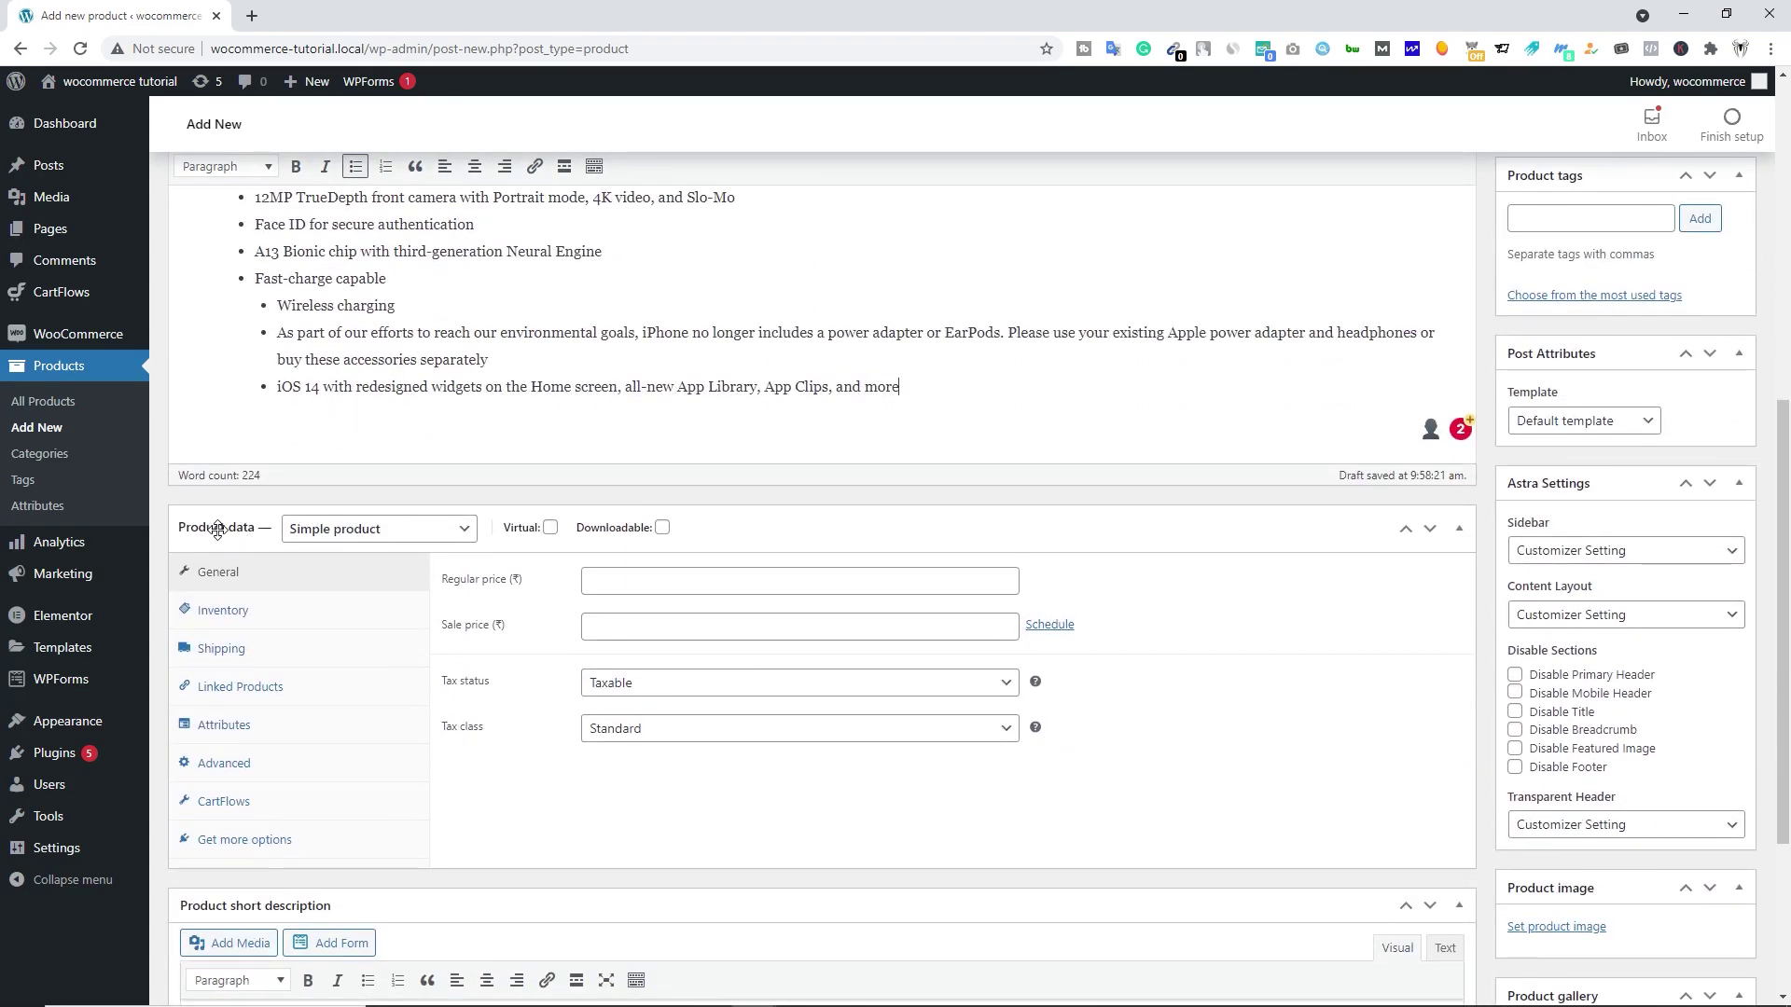
{"action": "left_click", "coordinate": [357, 530]}
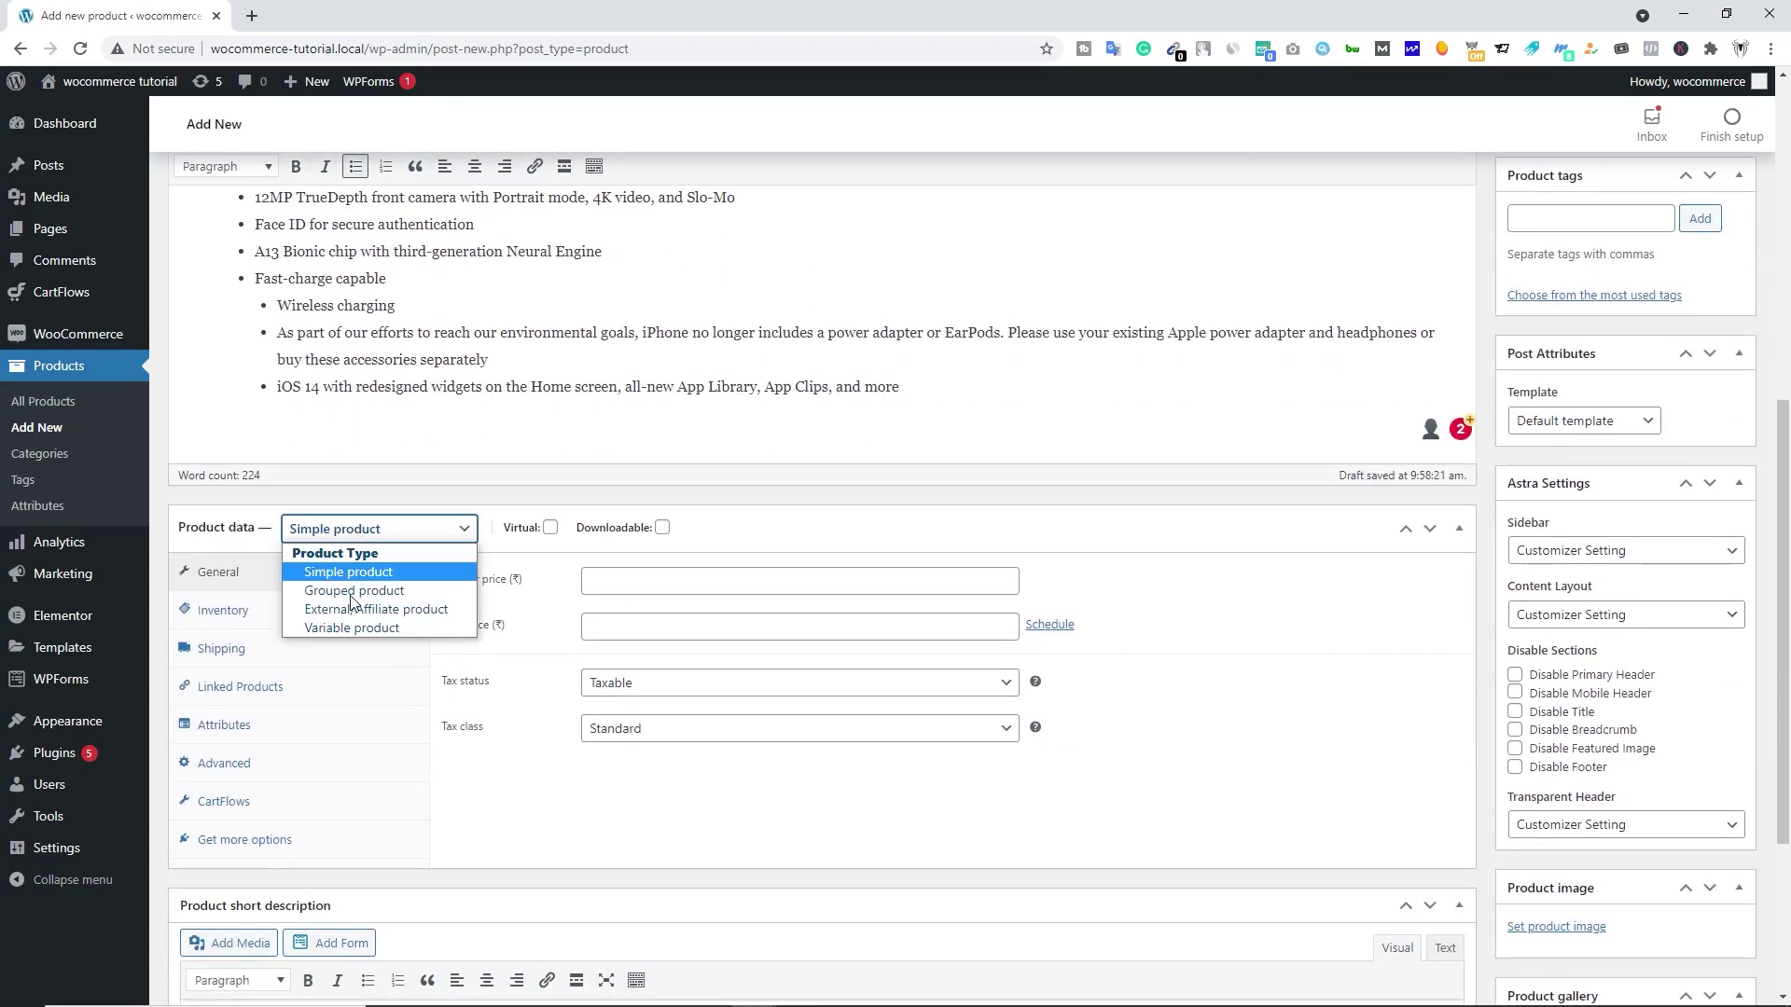
{"action": "left_click", "coordinate": [415, 611]}
{"action": "left_click", "coordinate": [661, 578]}
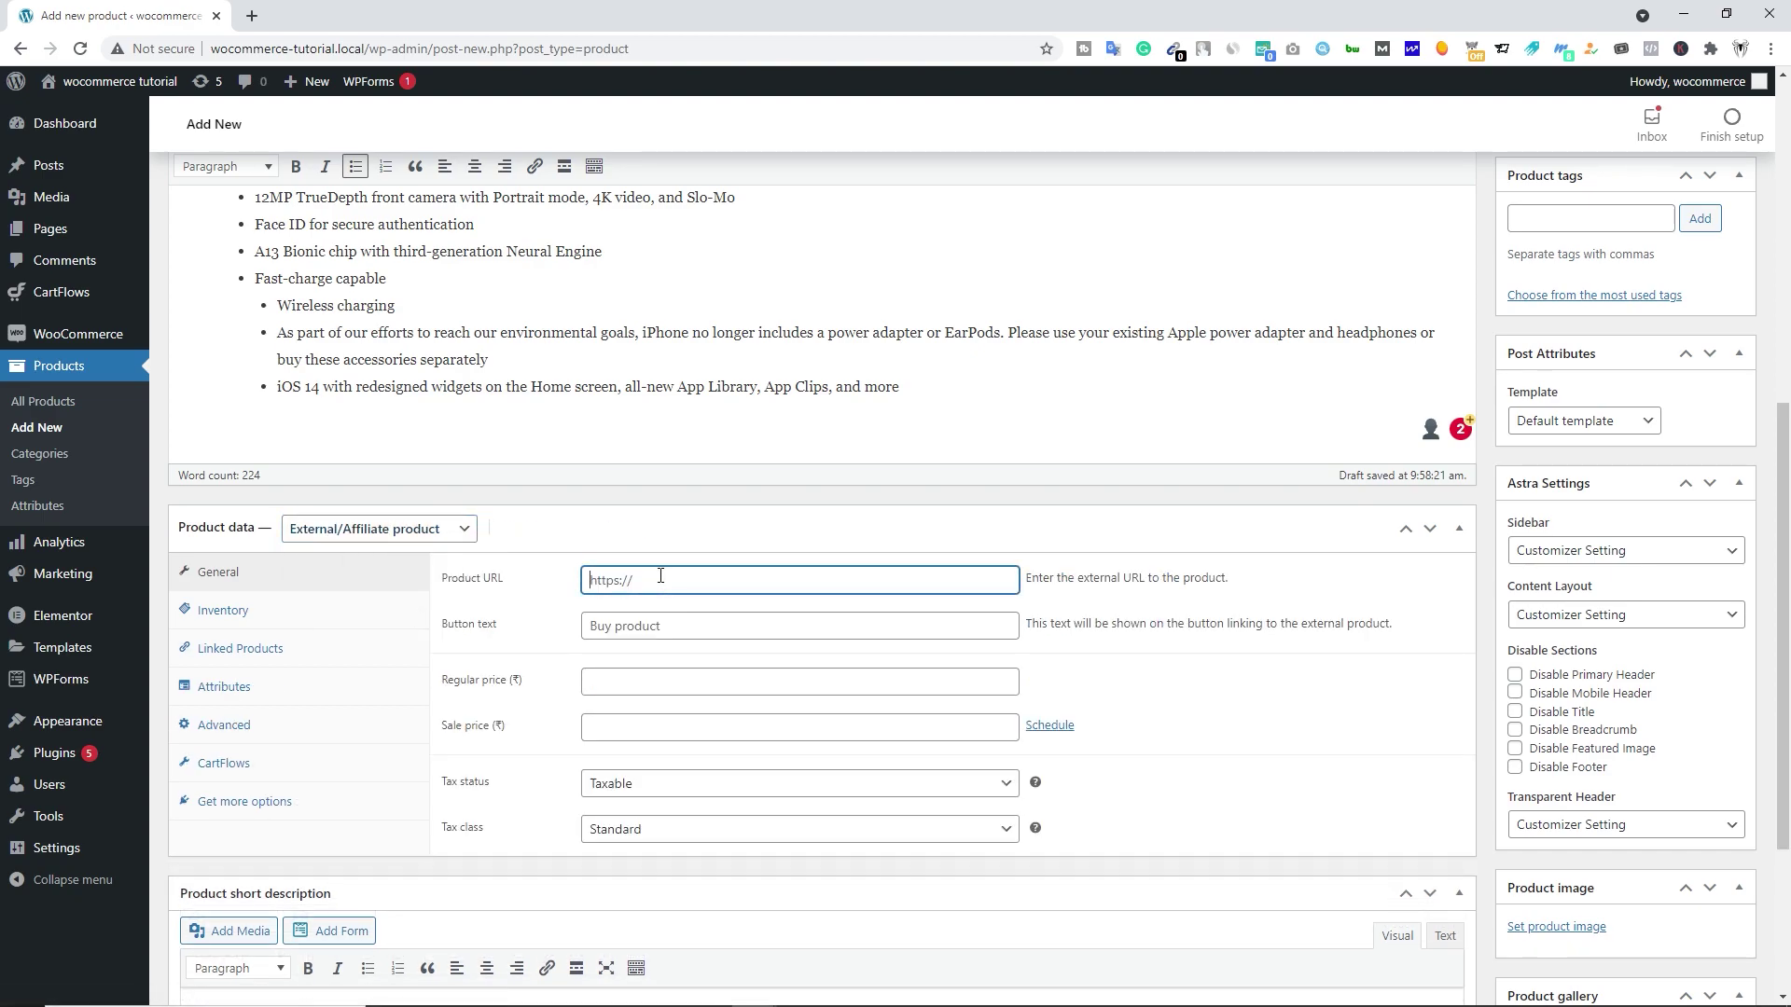
{"action": "type", "text": "https://amzn.to/3B2FS5Q"}
- Set the affiliate product's button text to "Check It On Amazon" and its regular price to 65000
{"action": "left_click", "coordinate": [607, 627]}
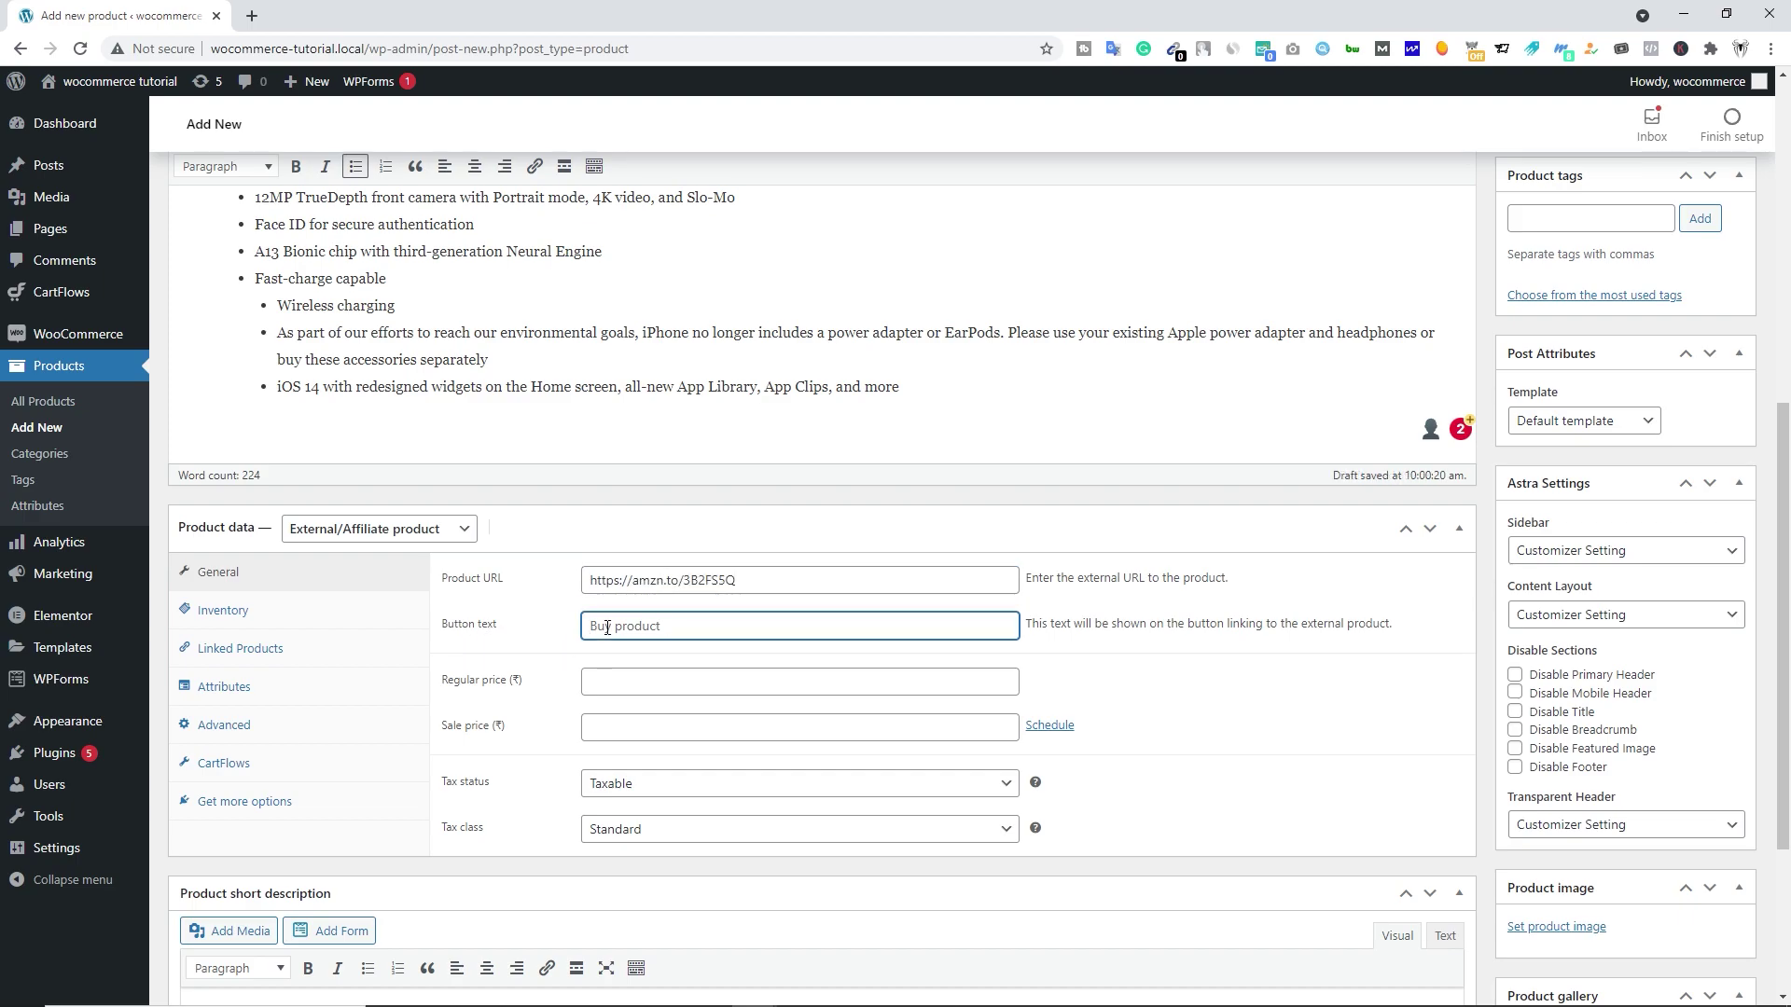
{"action": "type", "text": "Check It On Amazon"}
{"action": "left_click", "coordinate": [611, 682]}
{"action": "type", "text": "65"}
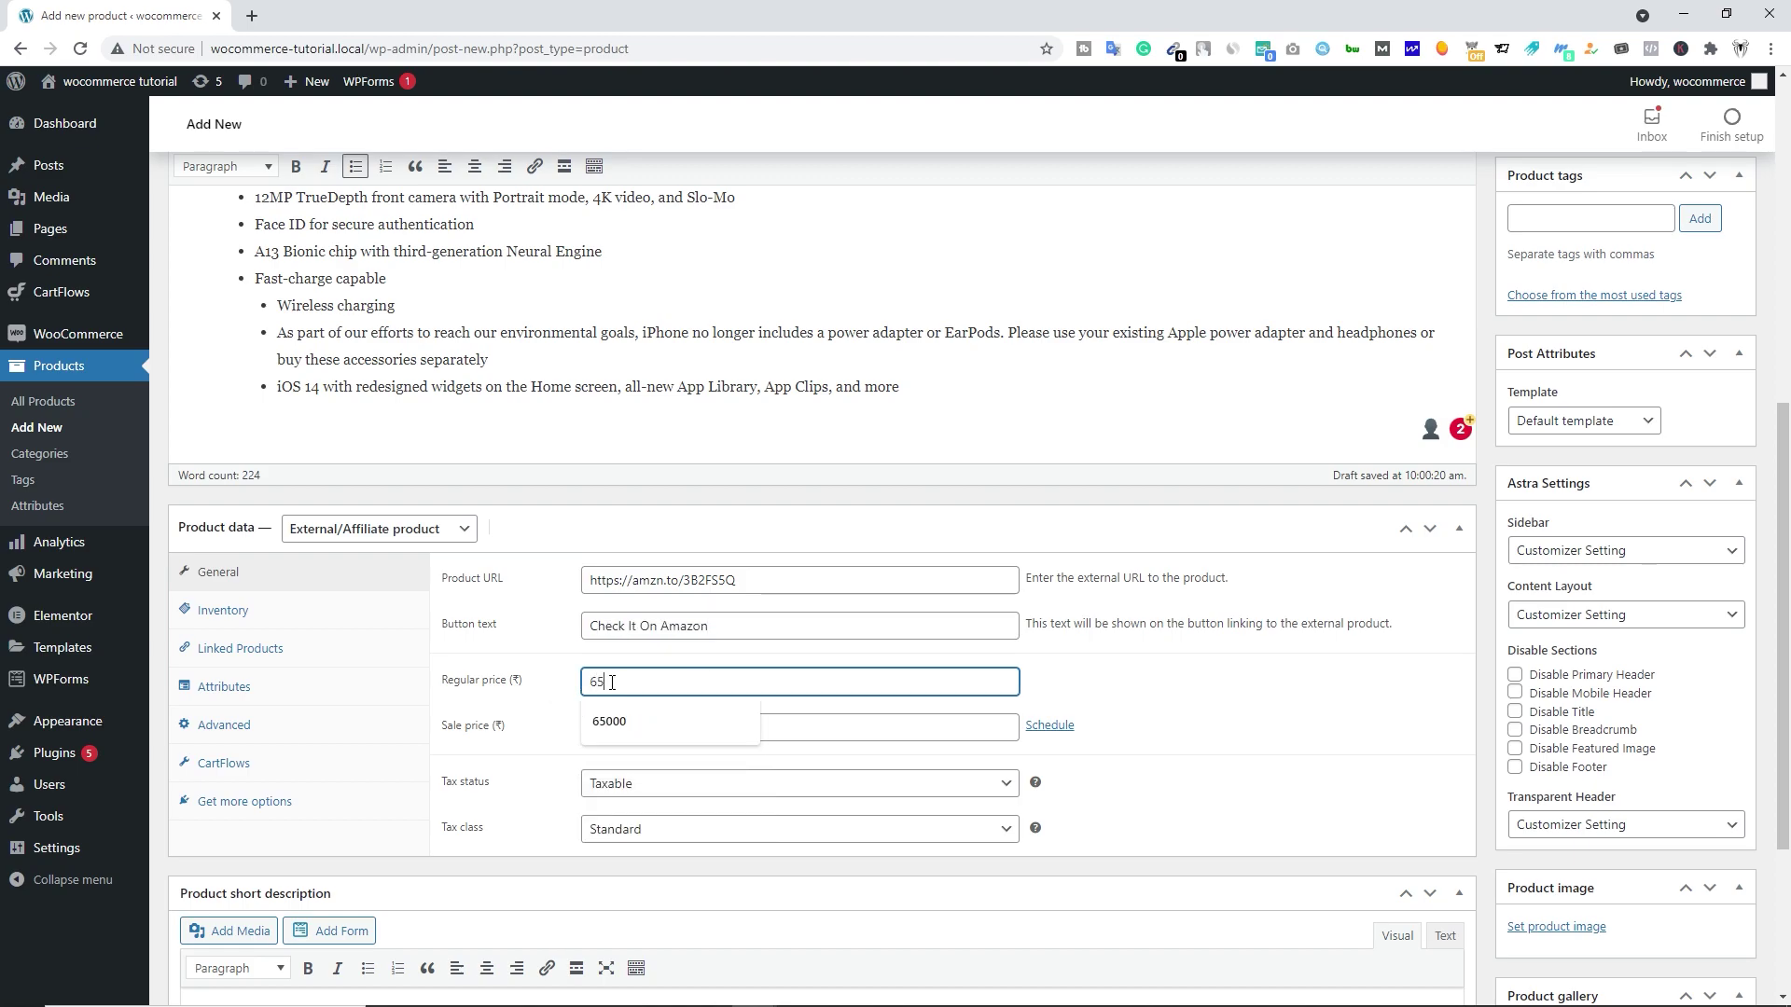
{"action": "type", "text": "000"}
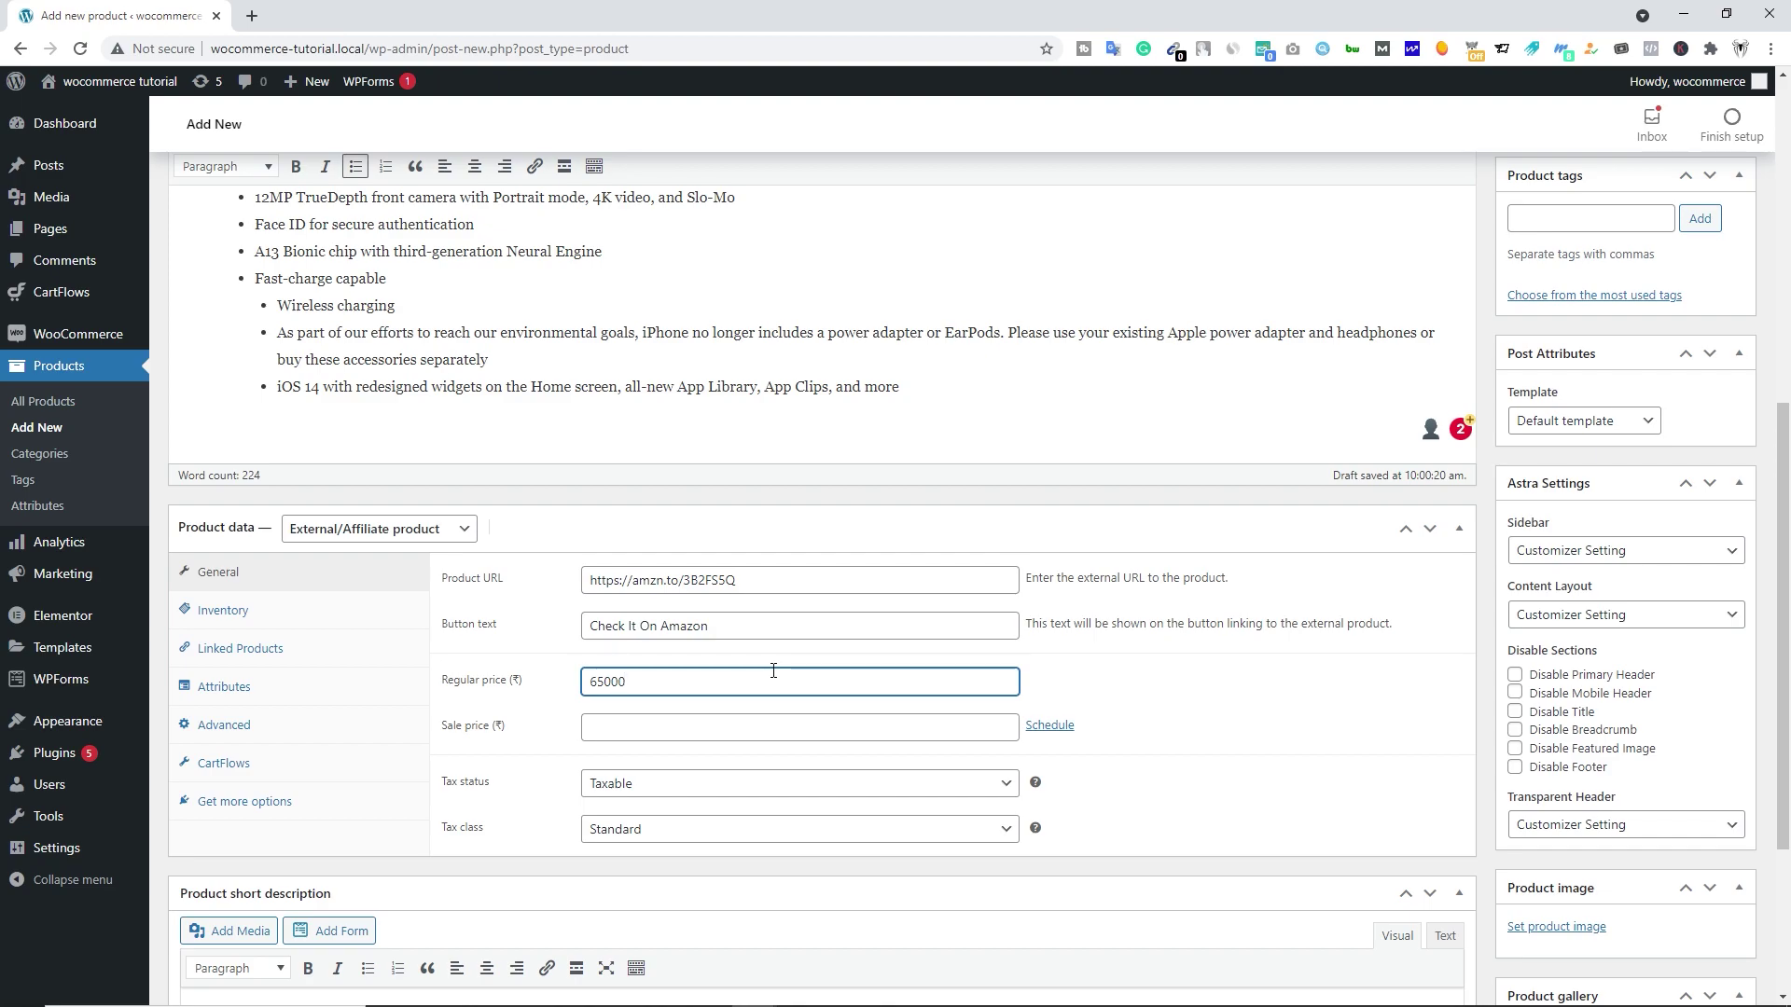
- Paste the iPhone feature list into the product short description
{"action": "scroll", "coordinate": [773, 671], "scroll_direction": "down", "scroll_amount": 3}
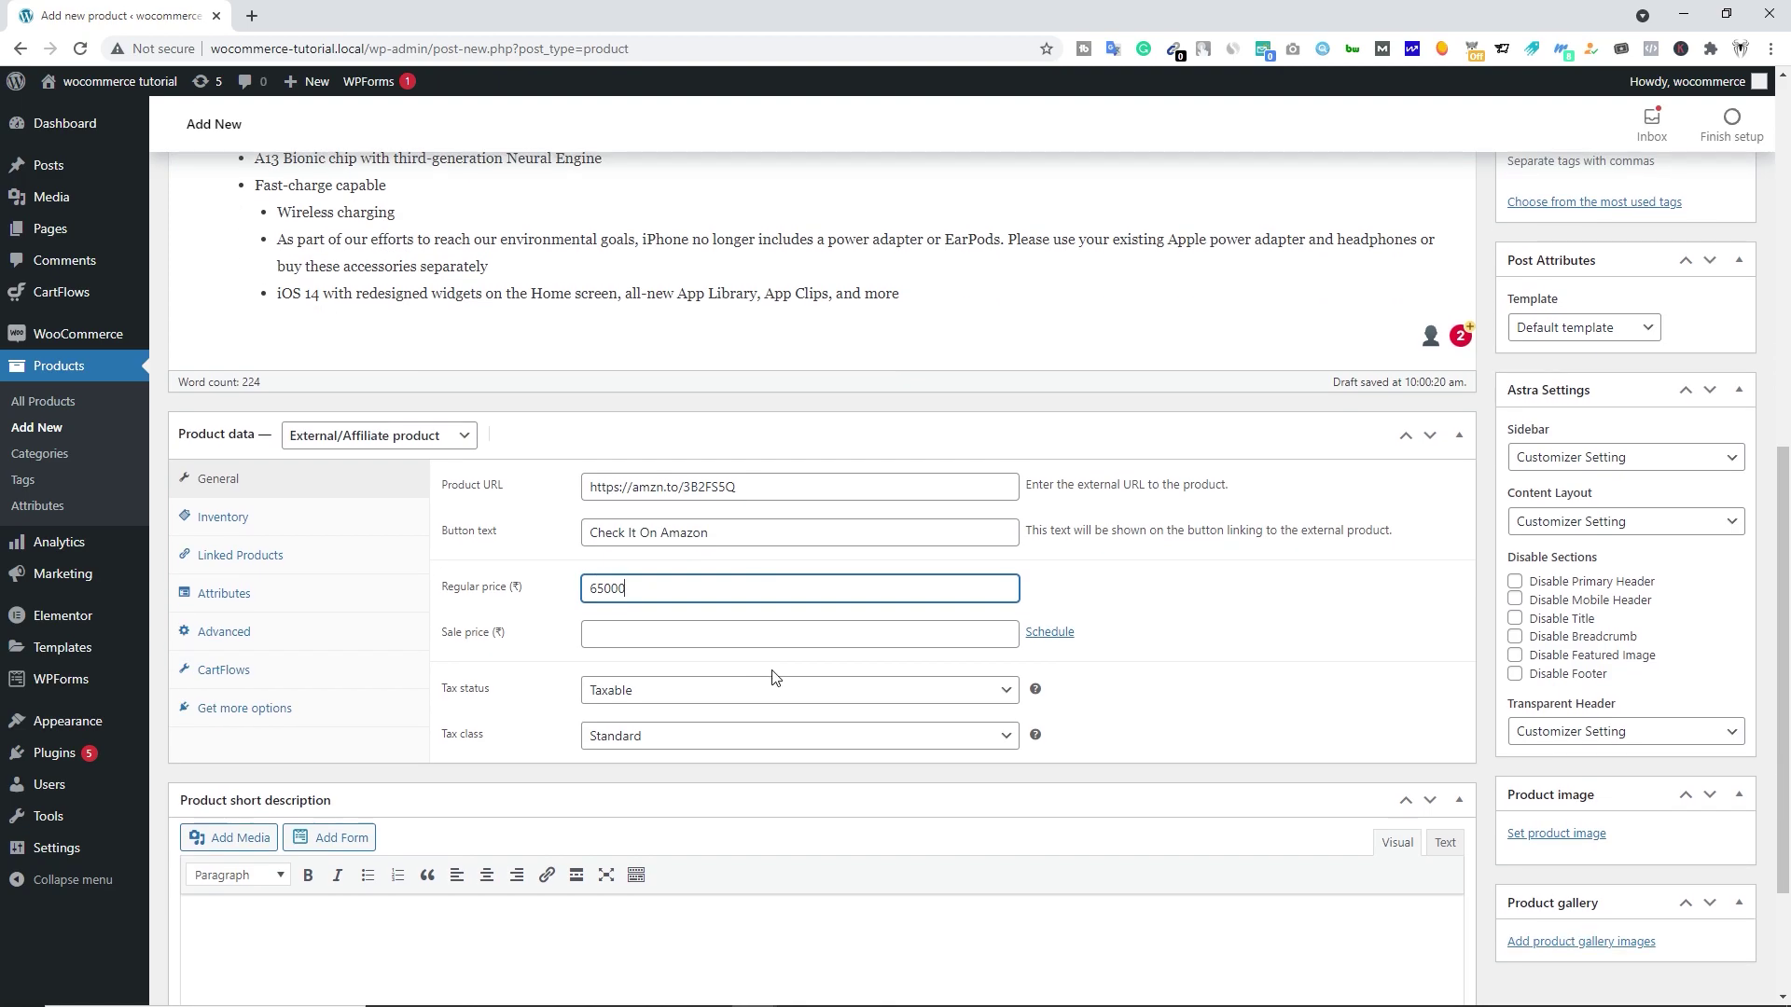
{"action": "left_click", "coordinate": [367, 773]}
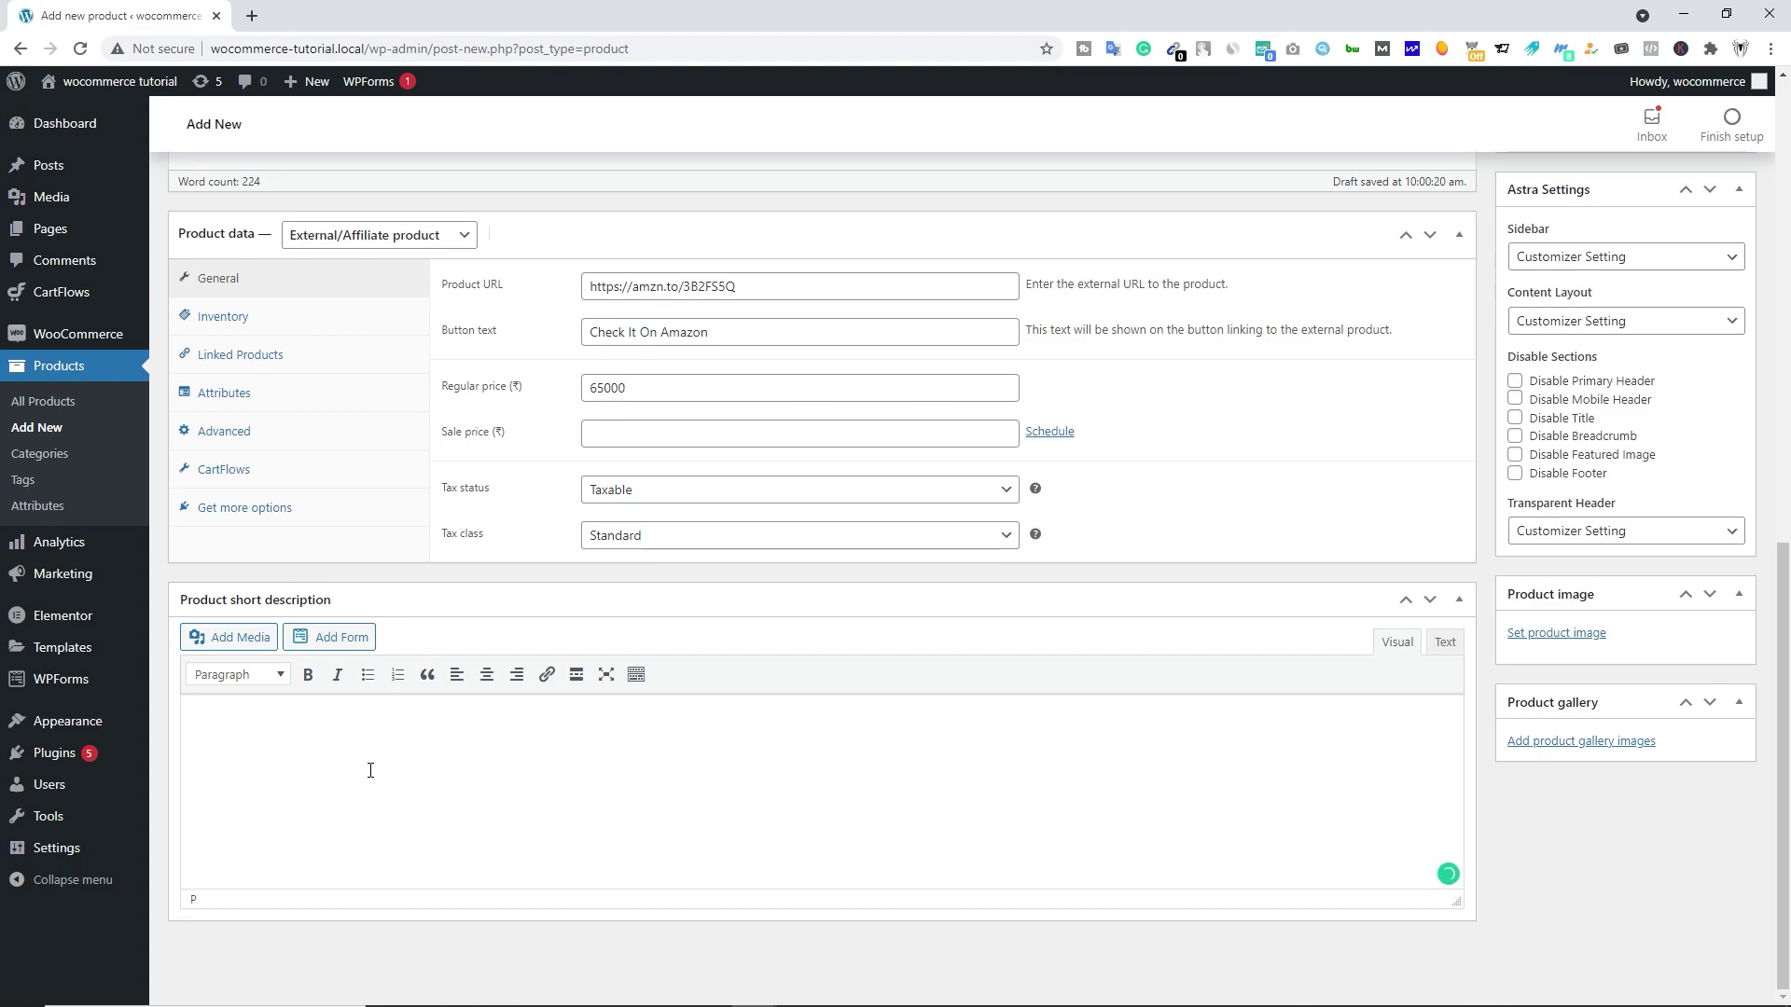
{"action": "key", "text": "ctrl+v"}
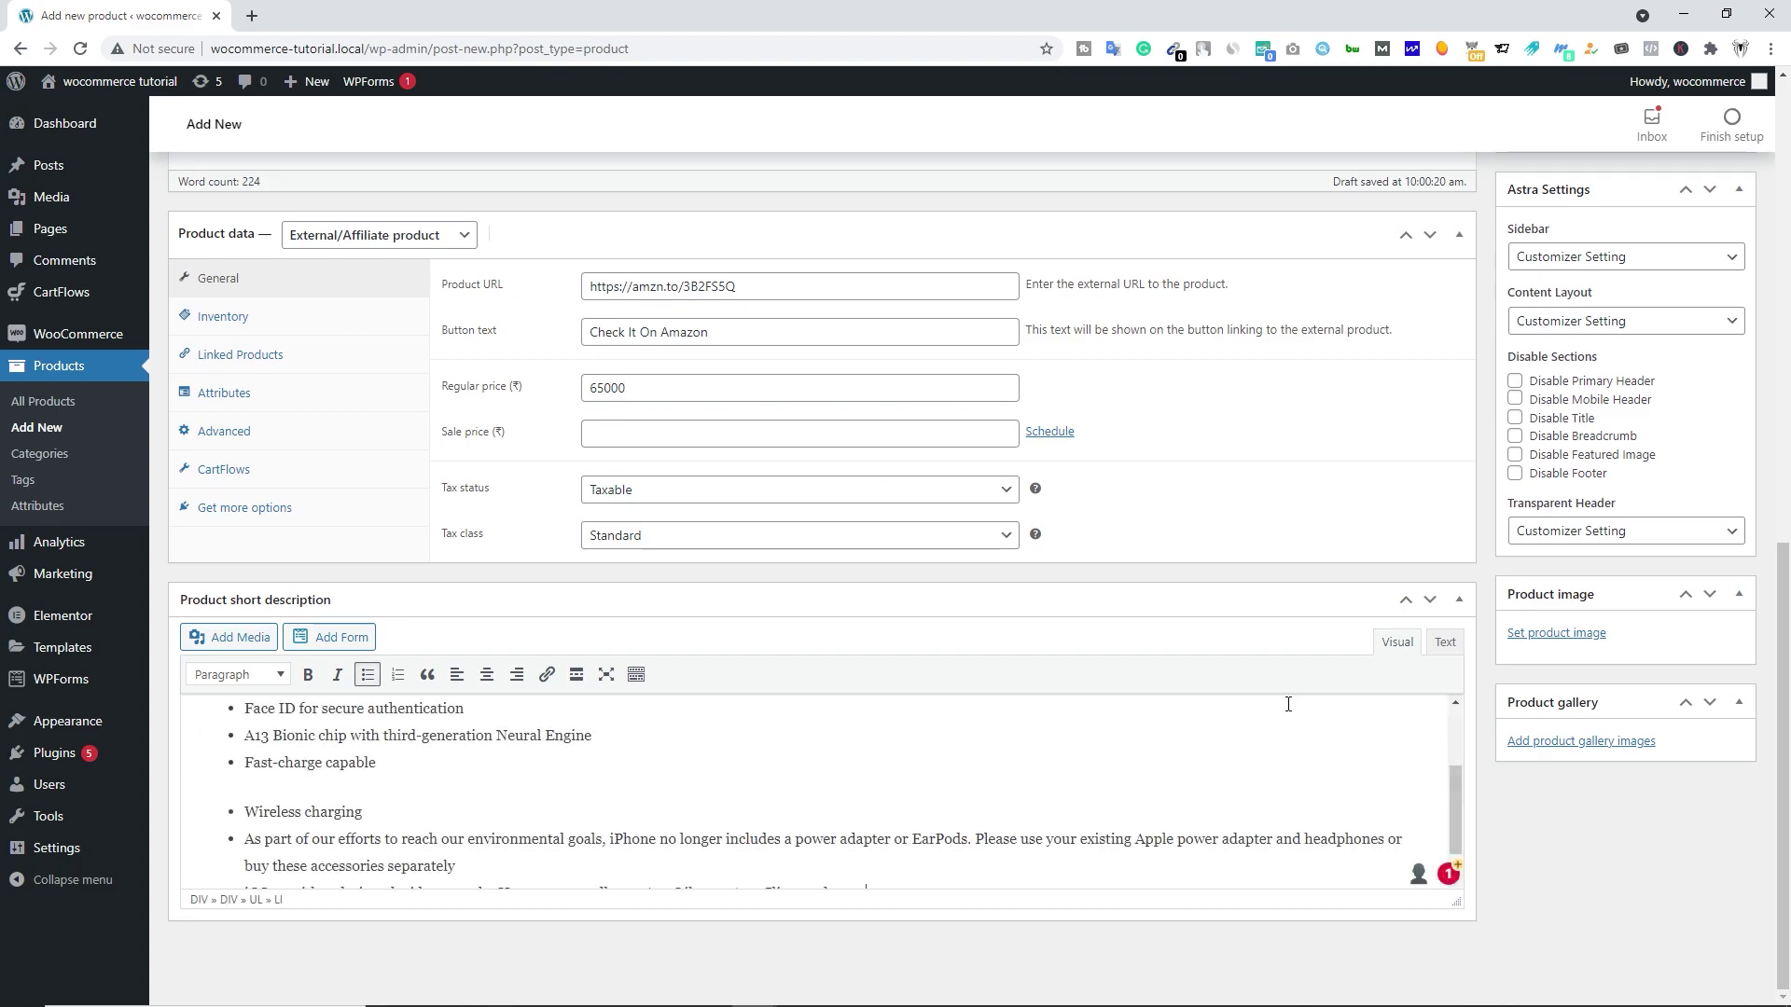
- Set the white iPhone picture as the product image and add the same picture to the product gallery
{"action": "left_click", "coordinate": [1557, 633]}
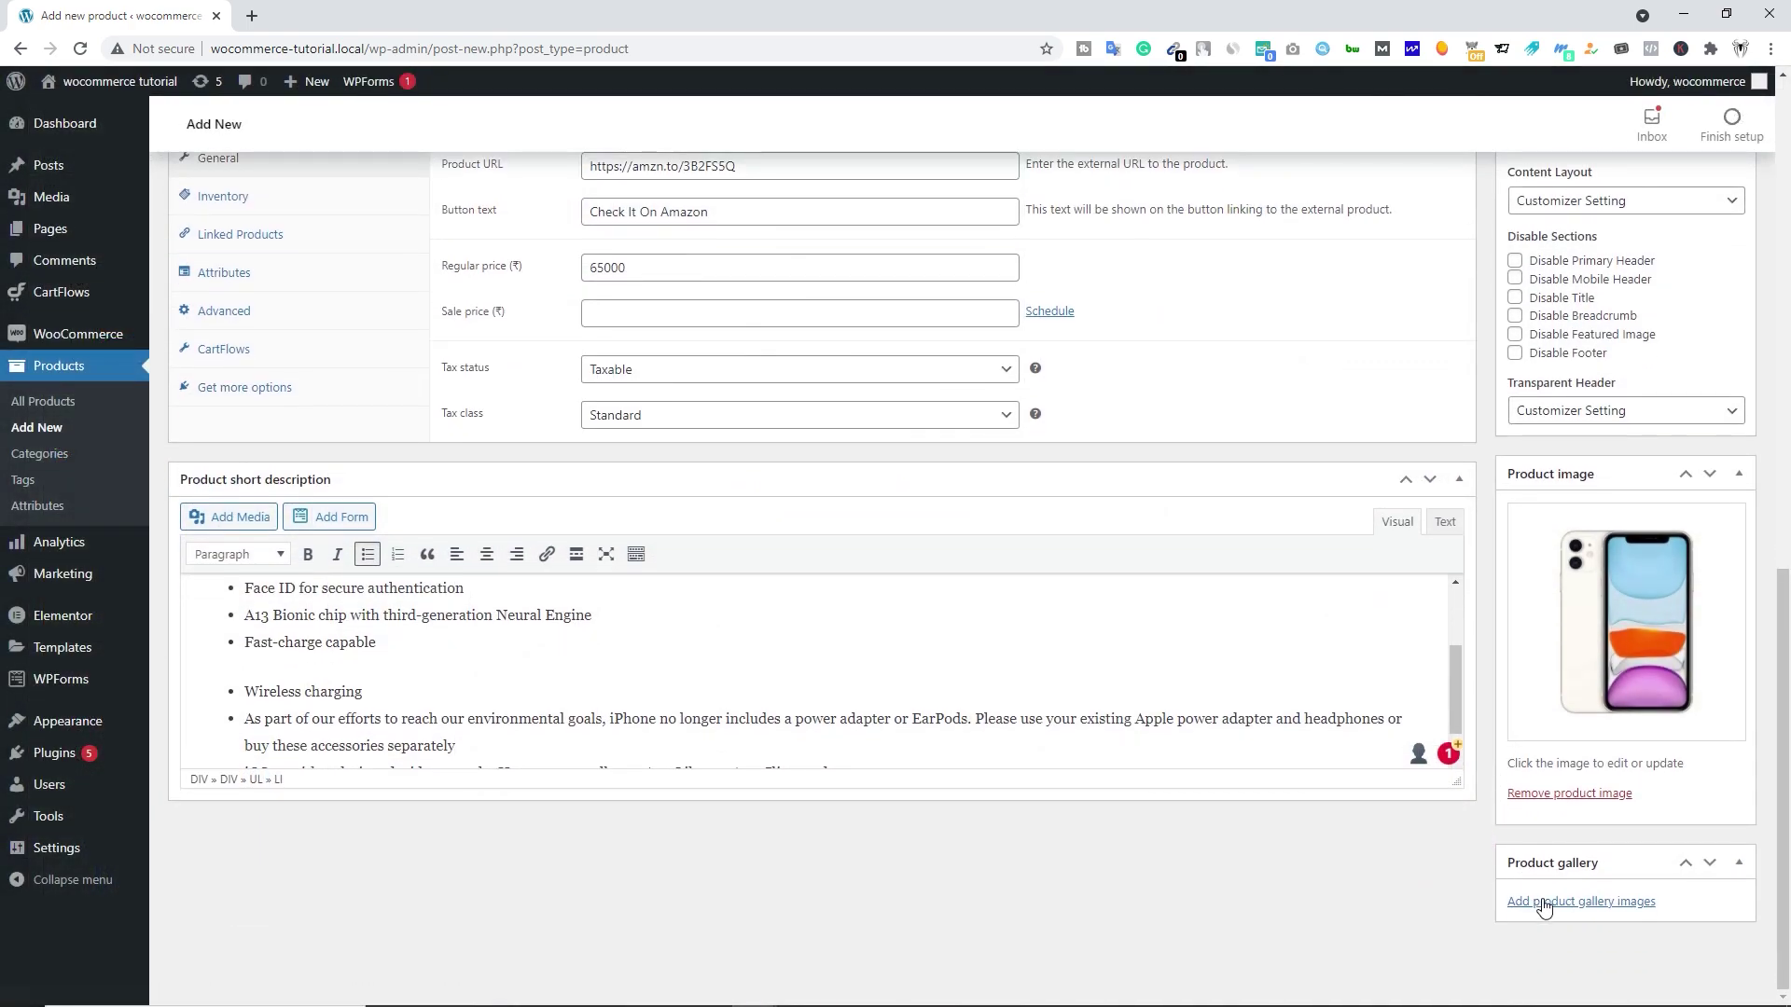
{"action": "left_click", "coordinate": [1543, 905]}
{"action": "left_click", "coordinate": [160, 322]}
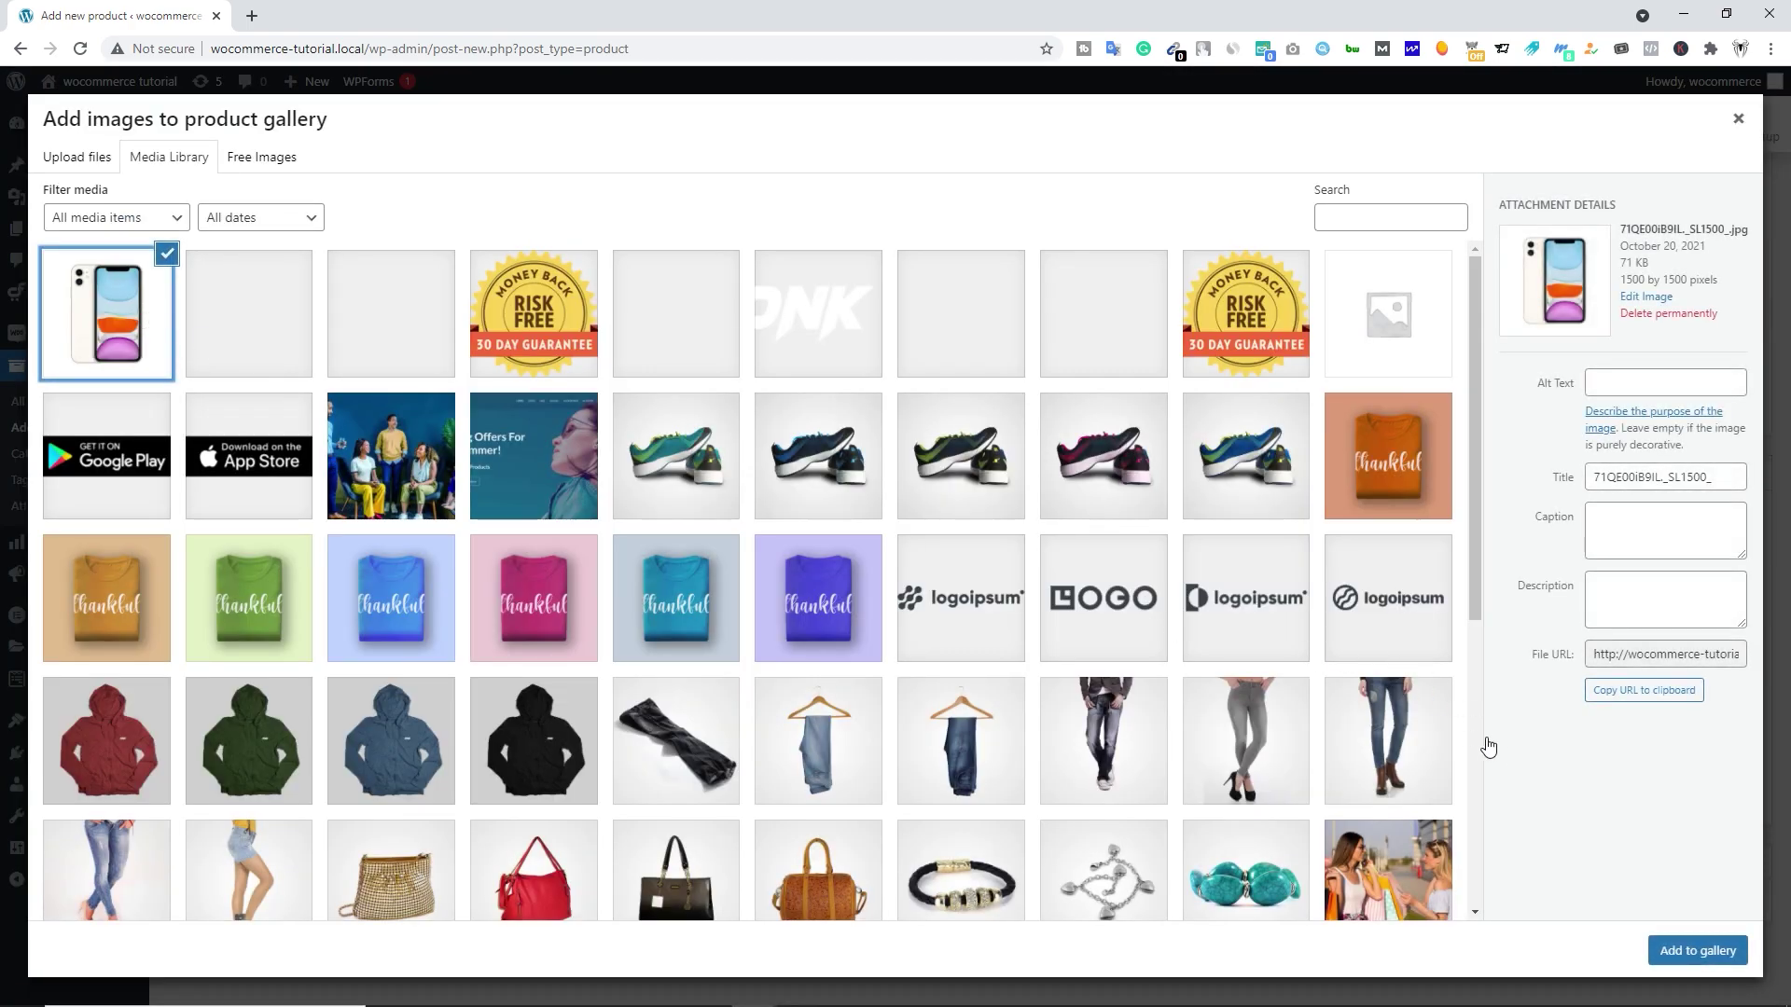
{"action": "left_click", "coordinate": [1696, 950]}
- Add the product tags "iphone 11" and "iphone" to the product
{"action": "scroll", "coordinate": [1403, 711], "scroll_direction": "up", "scroll_amount": 10}
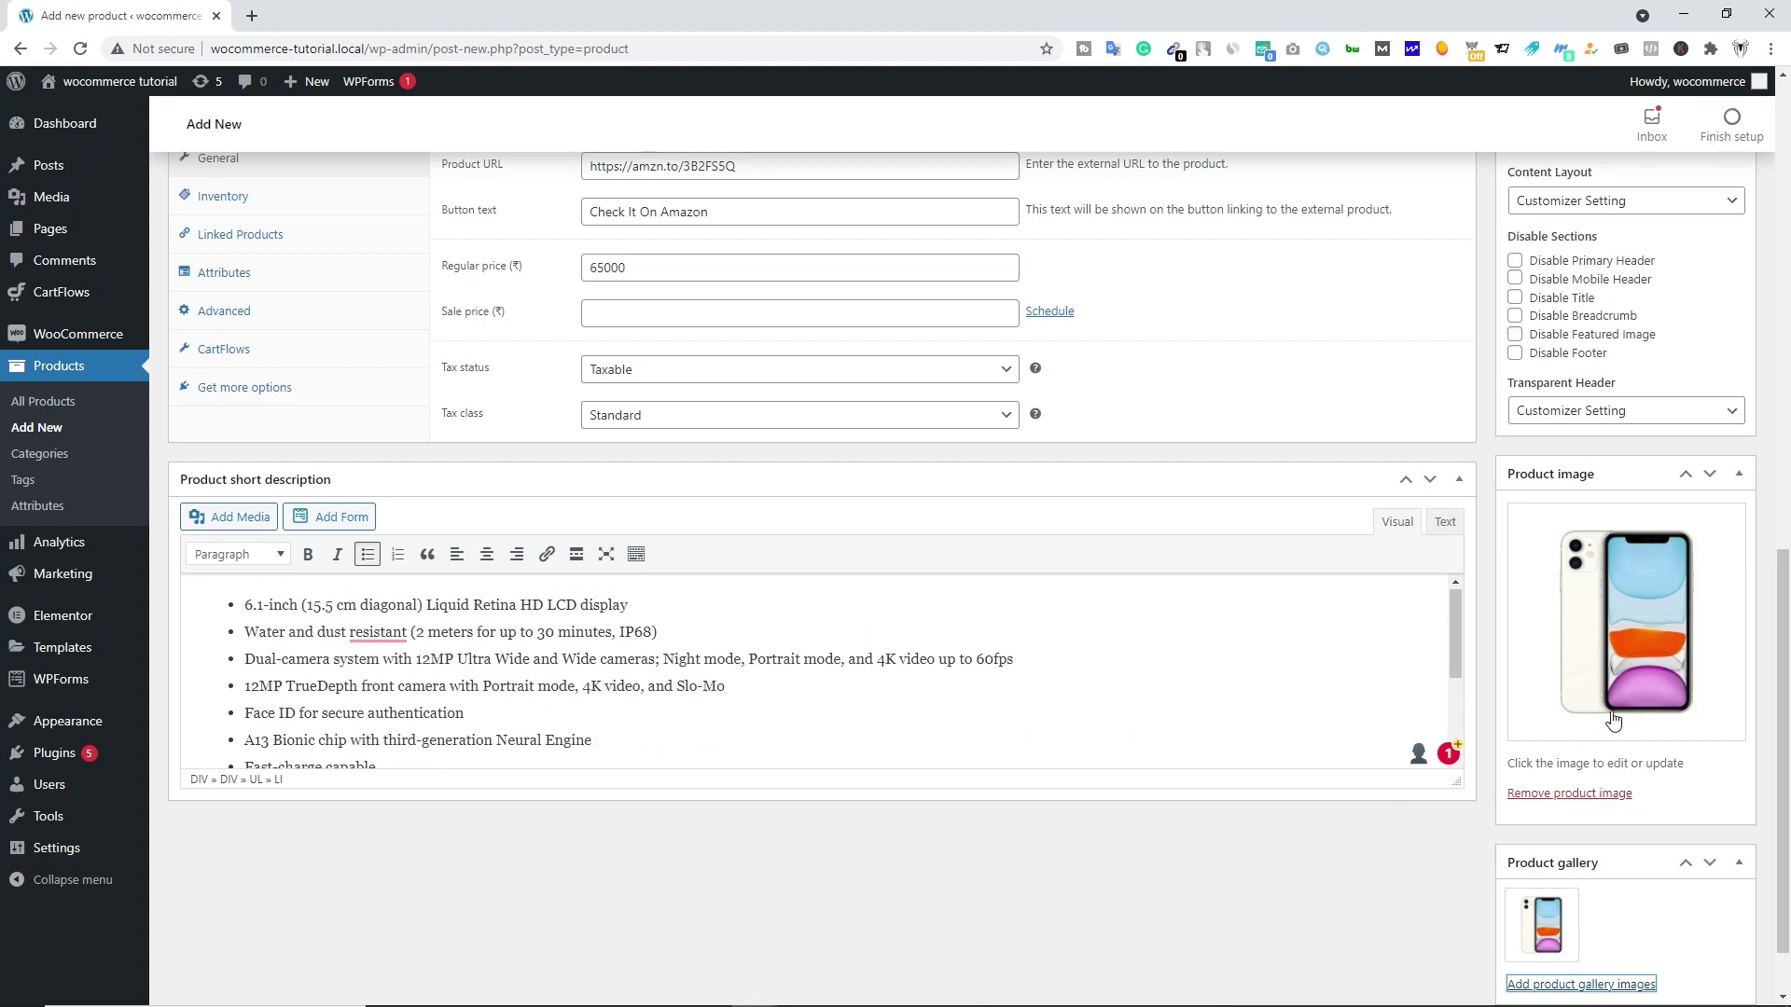
{"action": "left_click", "coordinate": [1538, 549]}
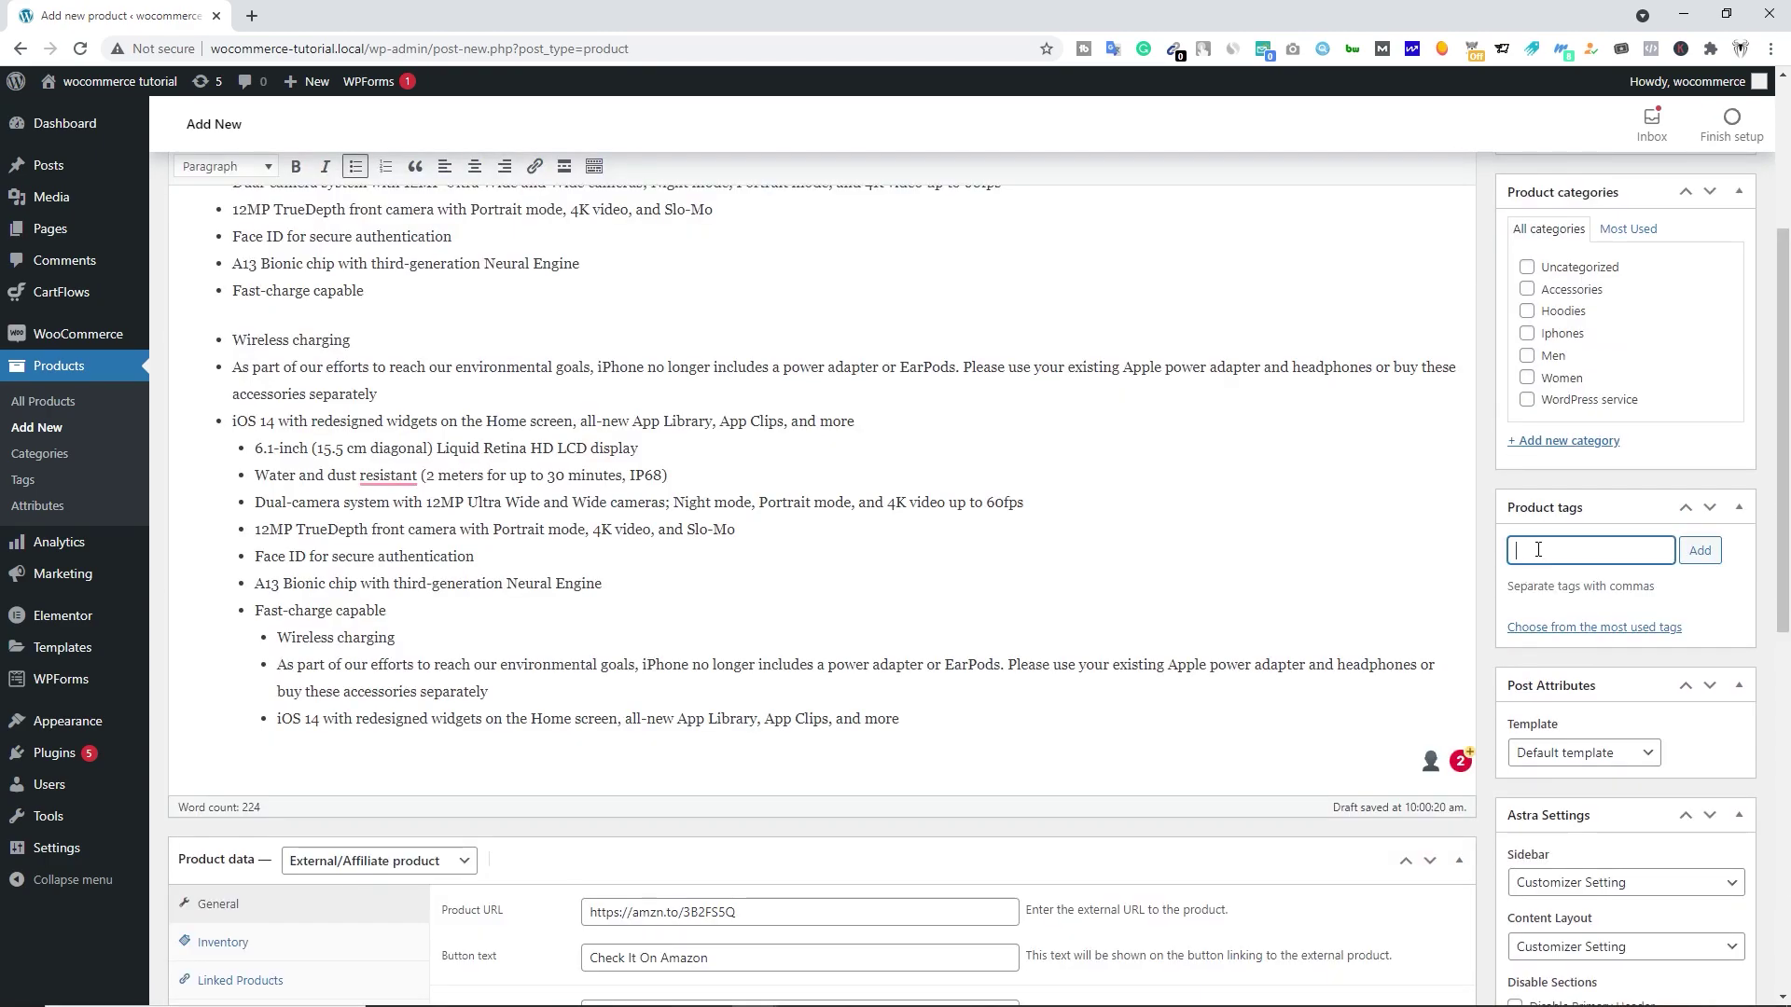
{"action": "type", "text": "ipho"}
{"action": "left_click", "coordinate": [1570, 579]}
{"action": "type", "text": "iphone"}
{"action": "left_click", "coordinate": [1699, 550]}
- Create a new product category named "Affiliate products" without a parent and assign it to the product
{"action": "scroll", "coordinate": [1586, 541], "scroll_direction": "up", "scroll_amount": 1}
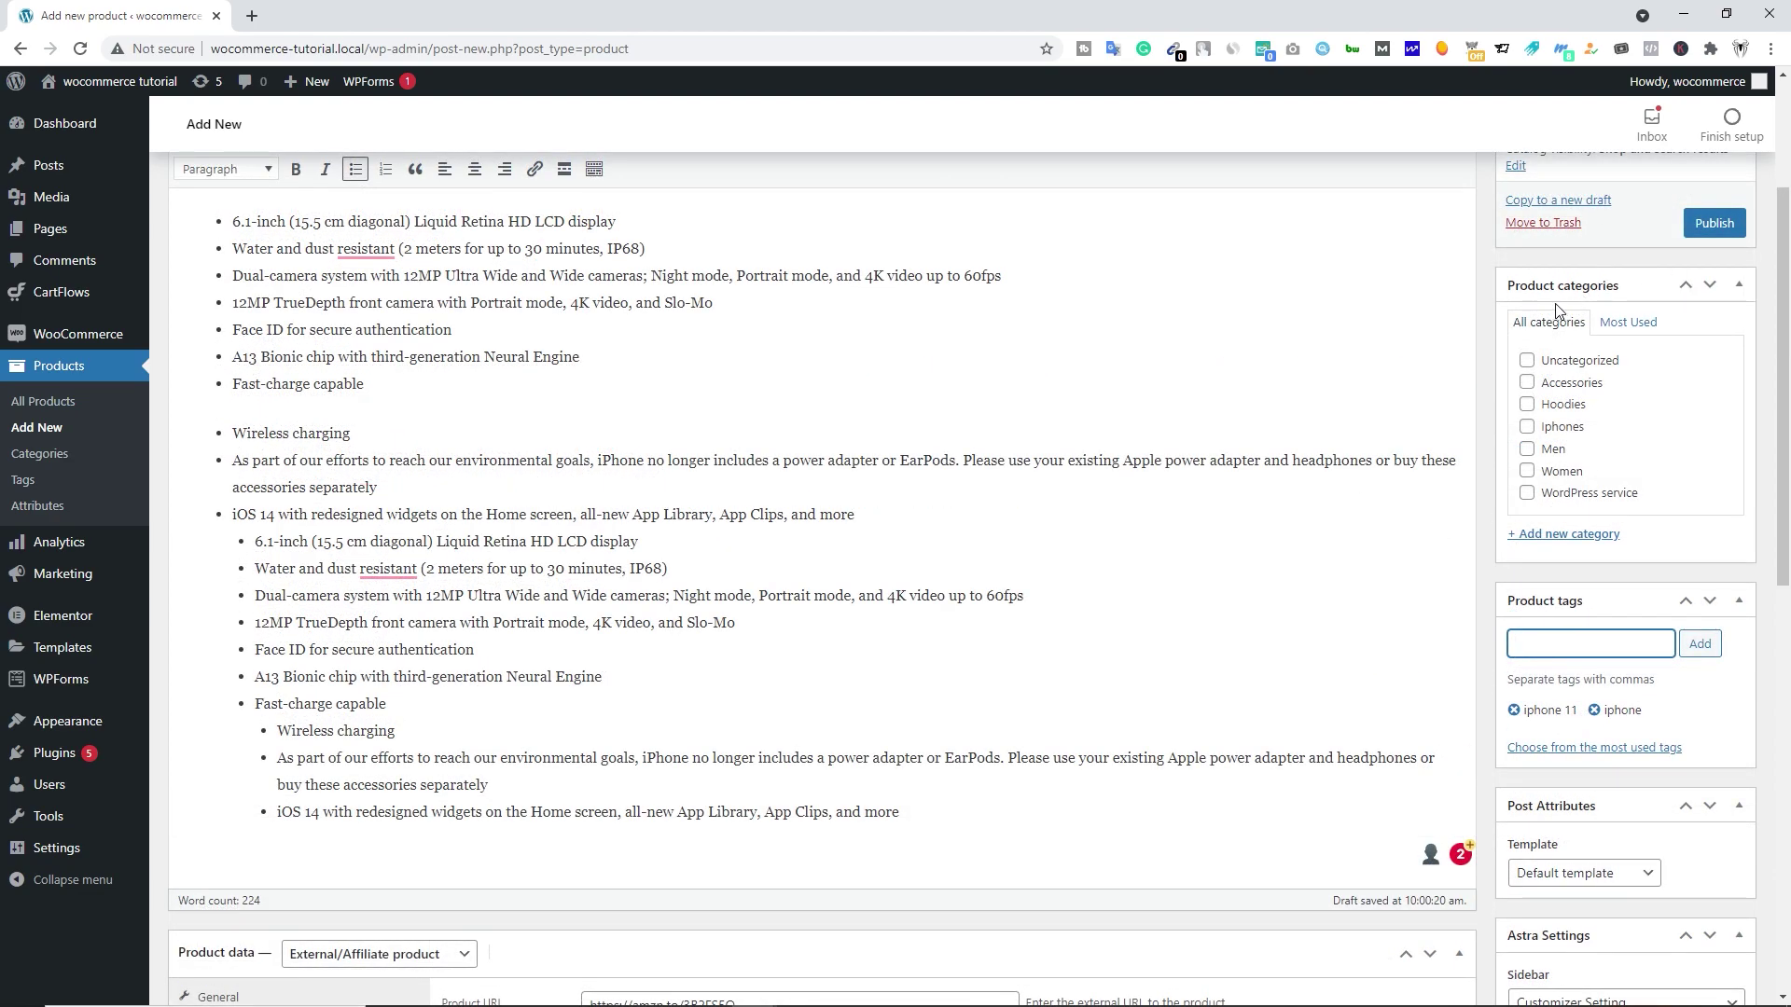
{"action": "left_click", "coordinate": [1572, 538]}
{"action": "type", "text": "Affiliate products"}
{"action": "left_click", "coordinate": [1583, 661]}
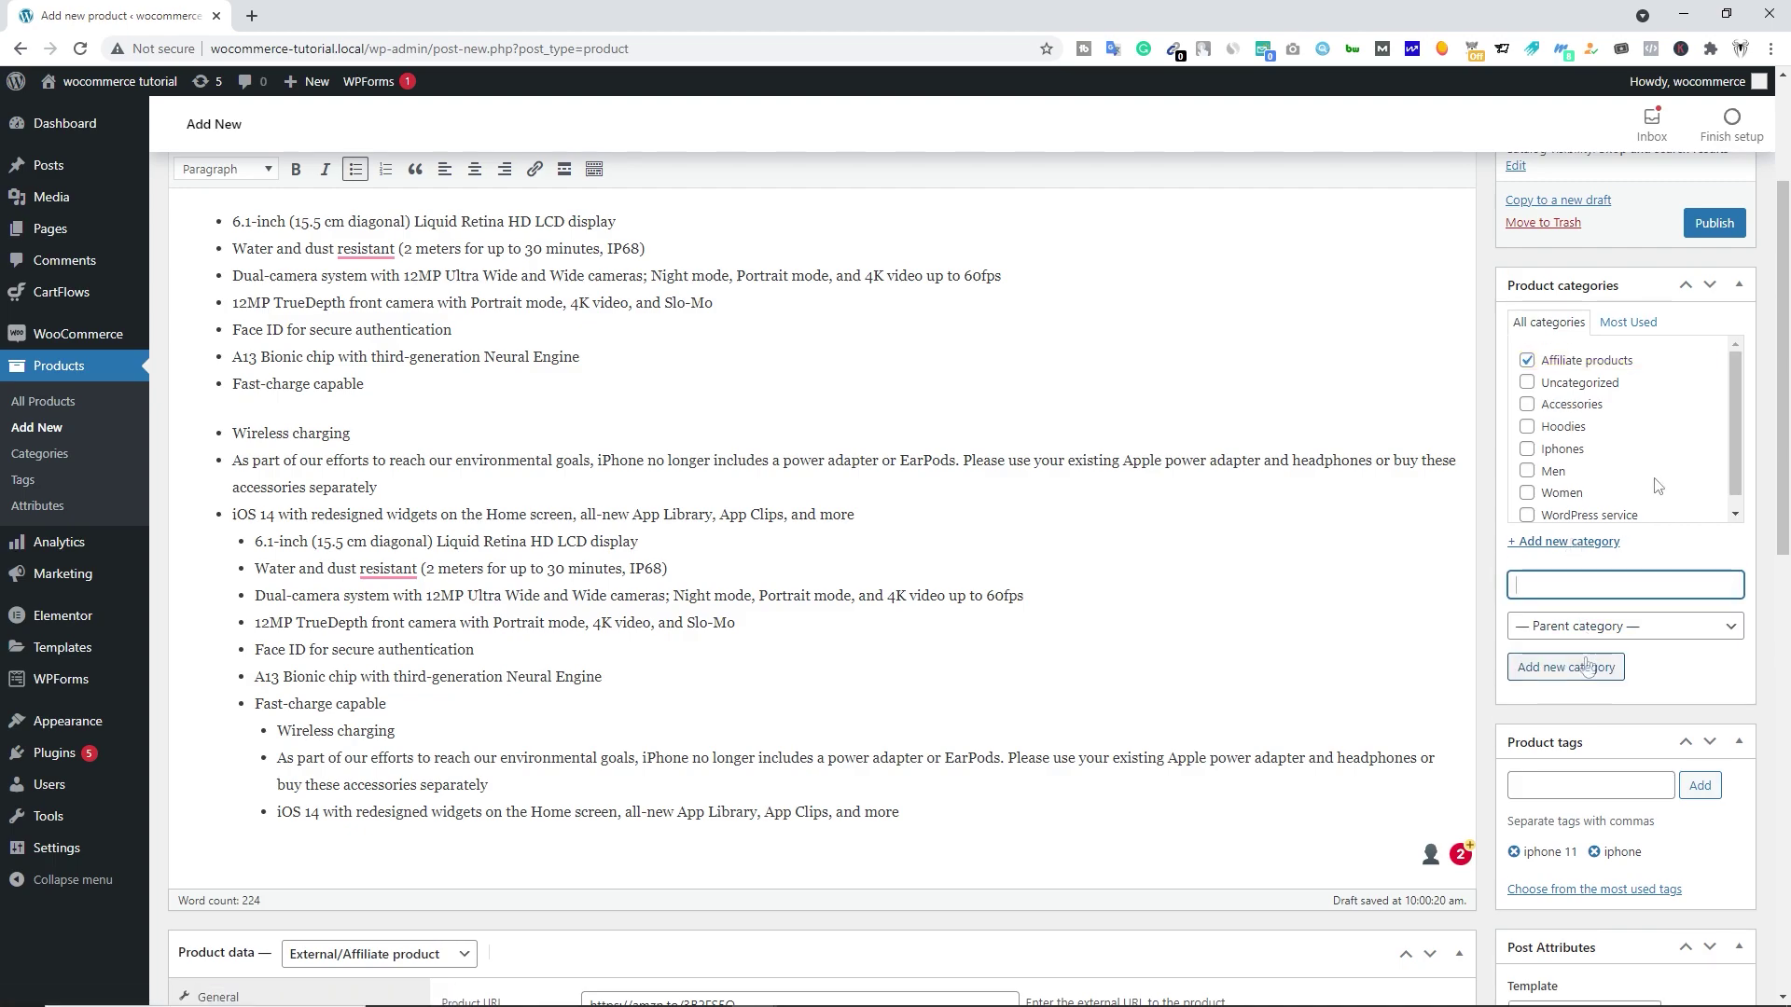
- Publish the affiliate Iphone 11 product and look through its store page
{"action": "scroll", "coordinate": [1374, 566], "scroll_direction": "up", "scroll_amount": 3}
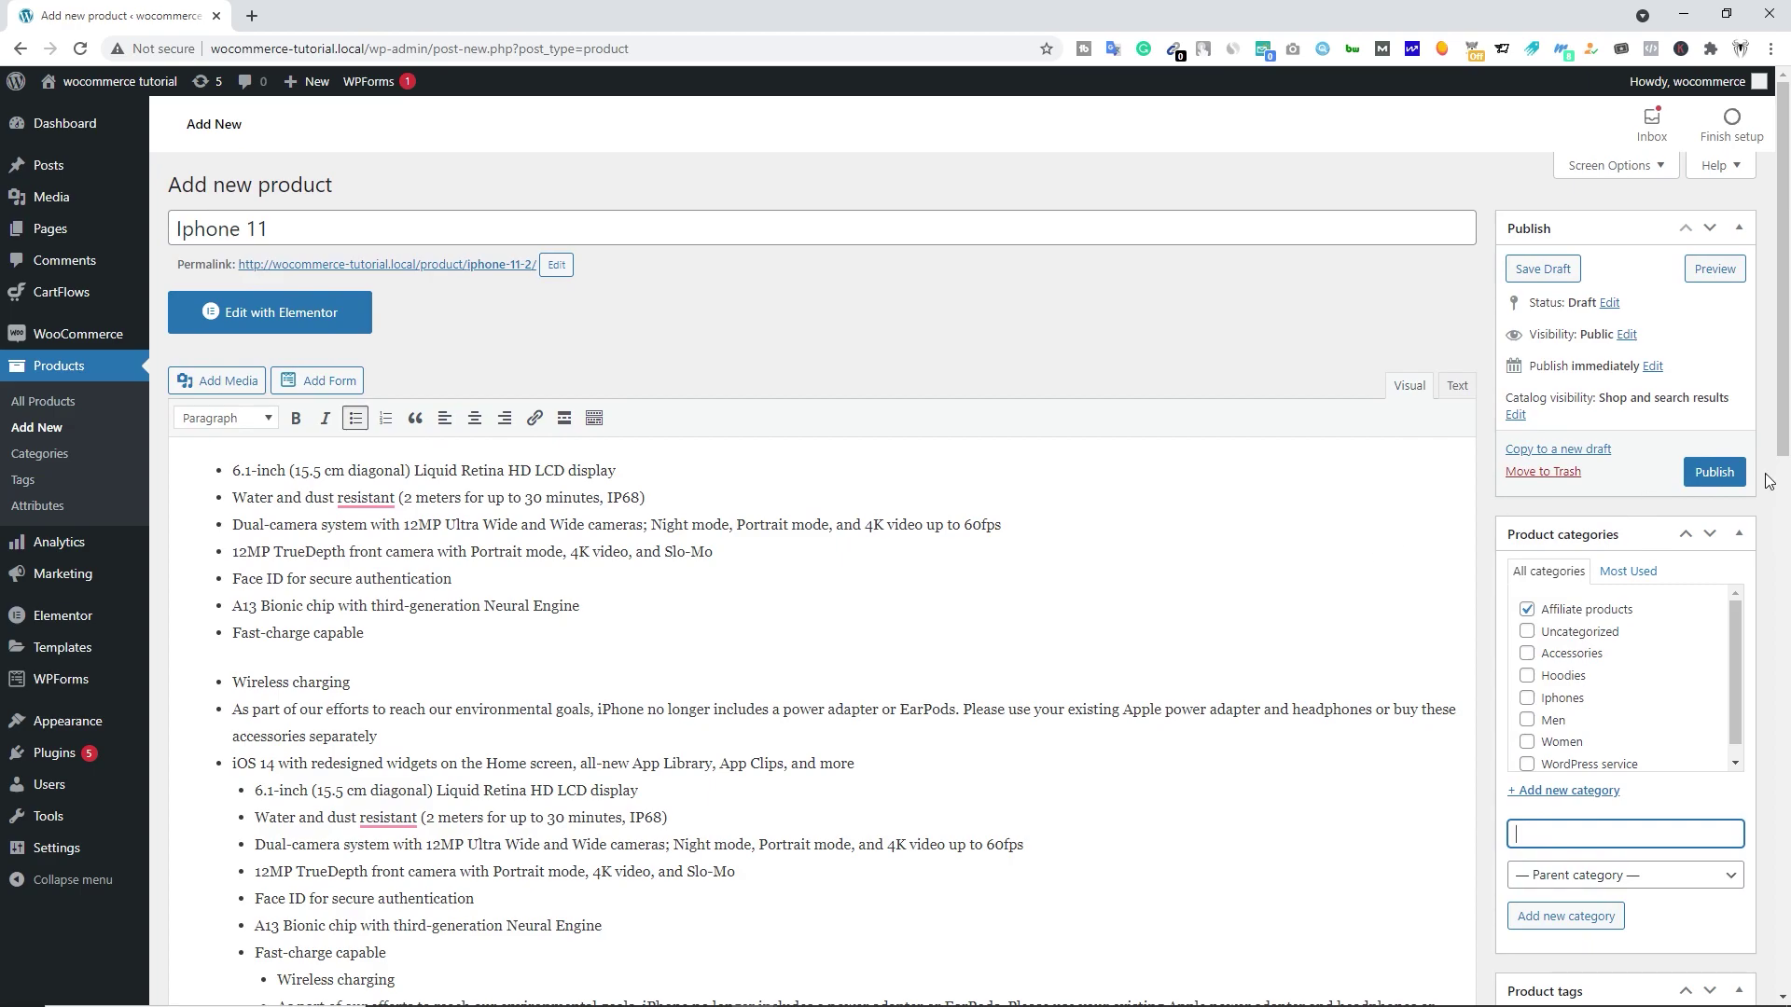
{"action": "left_click", "coordinate": [1721, 474]}
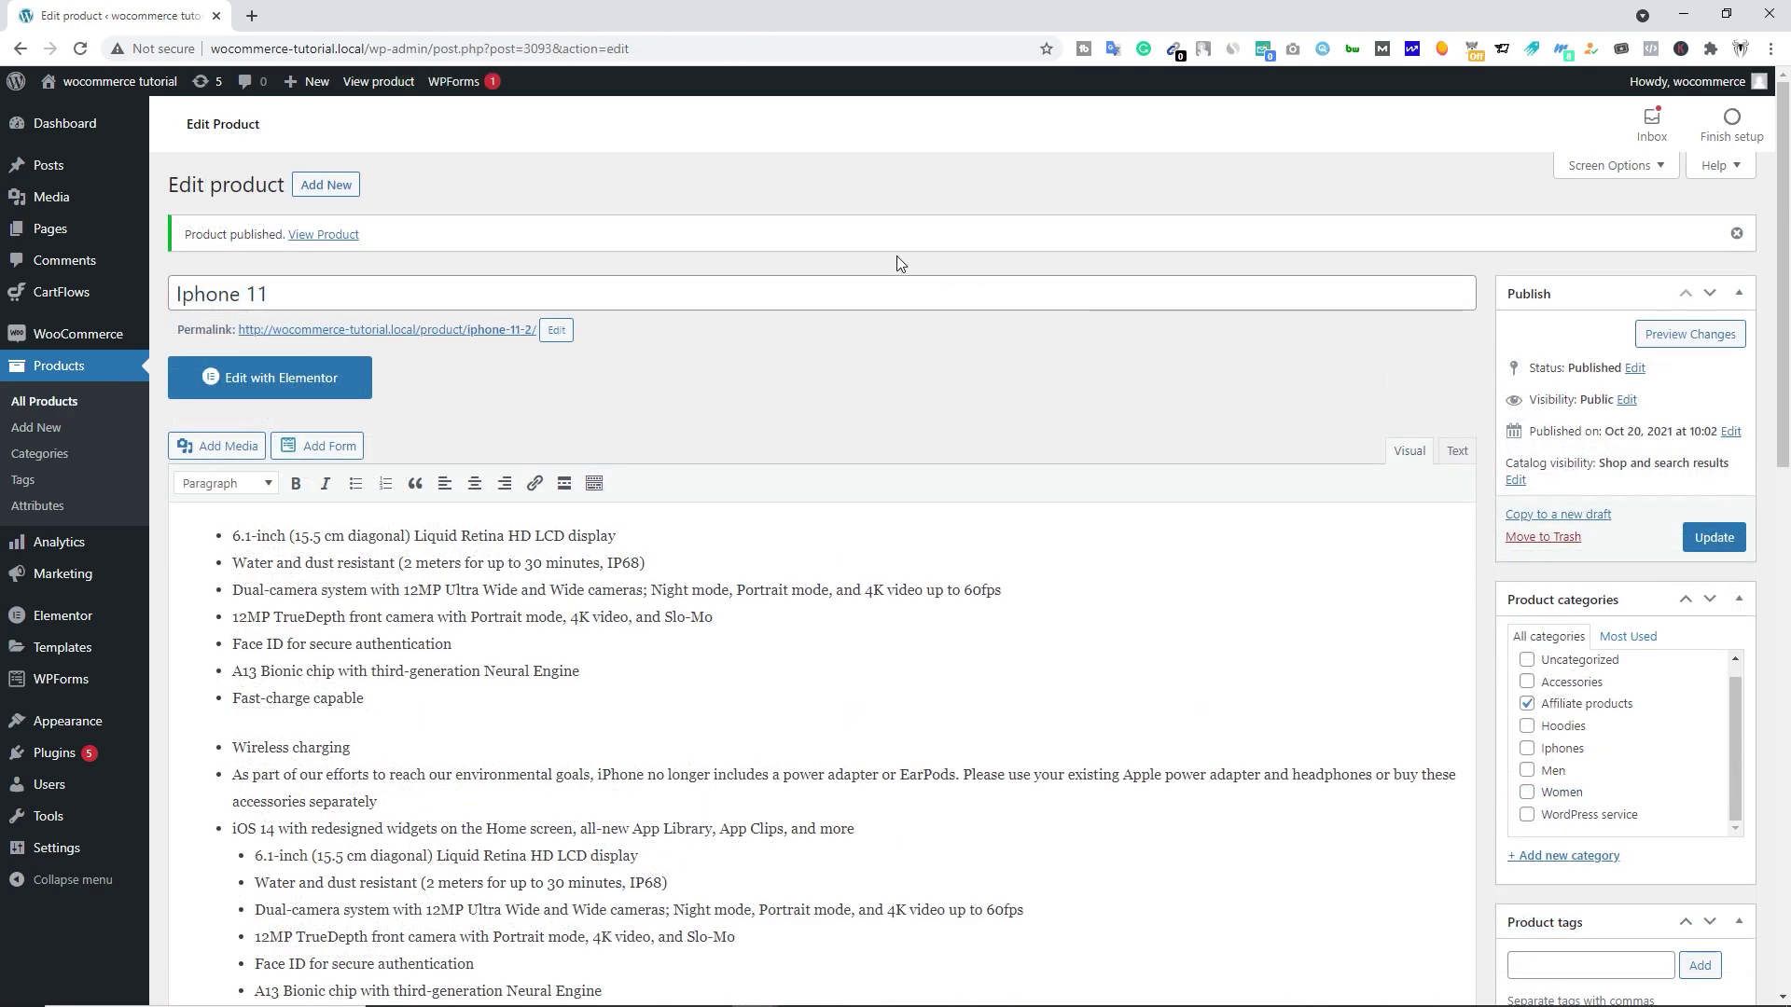
{"action": "left_click", "coordinate": [329, 237]}
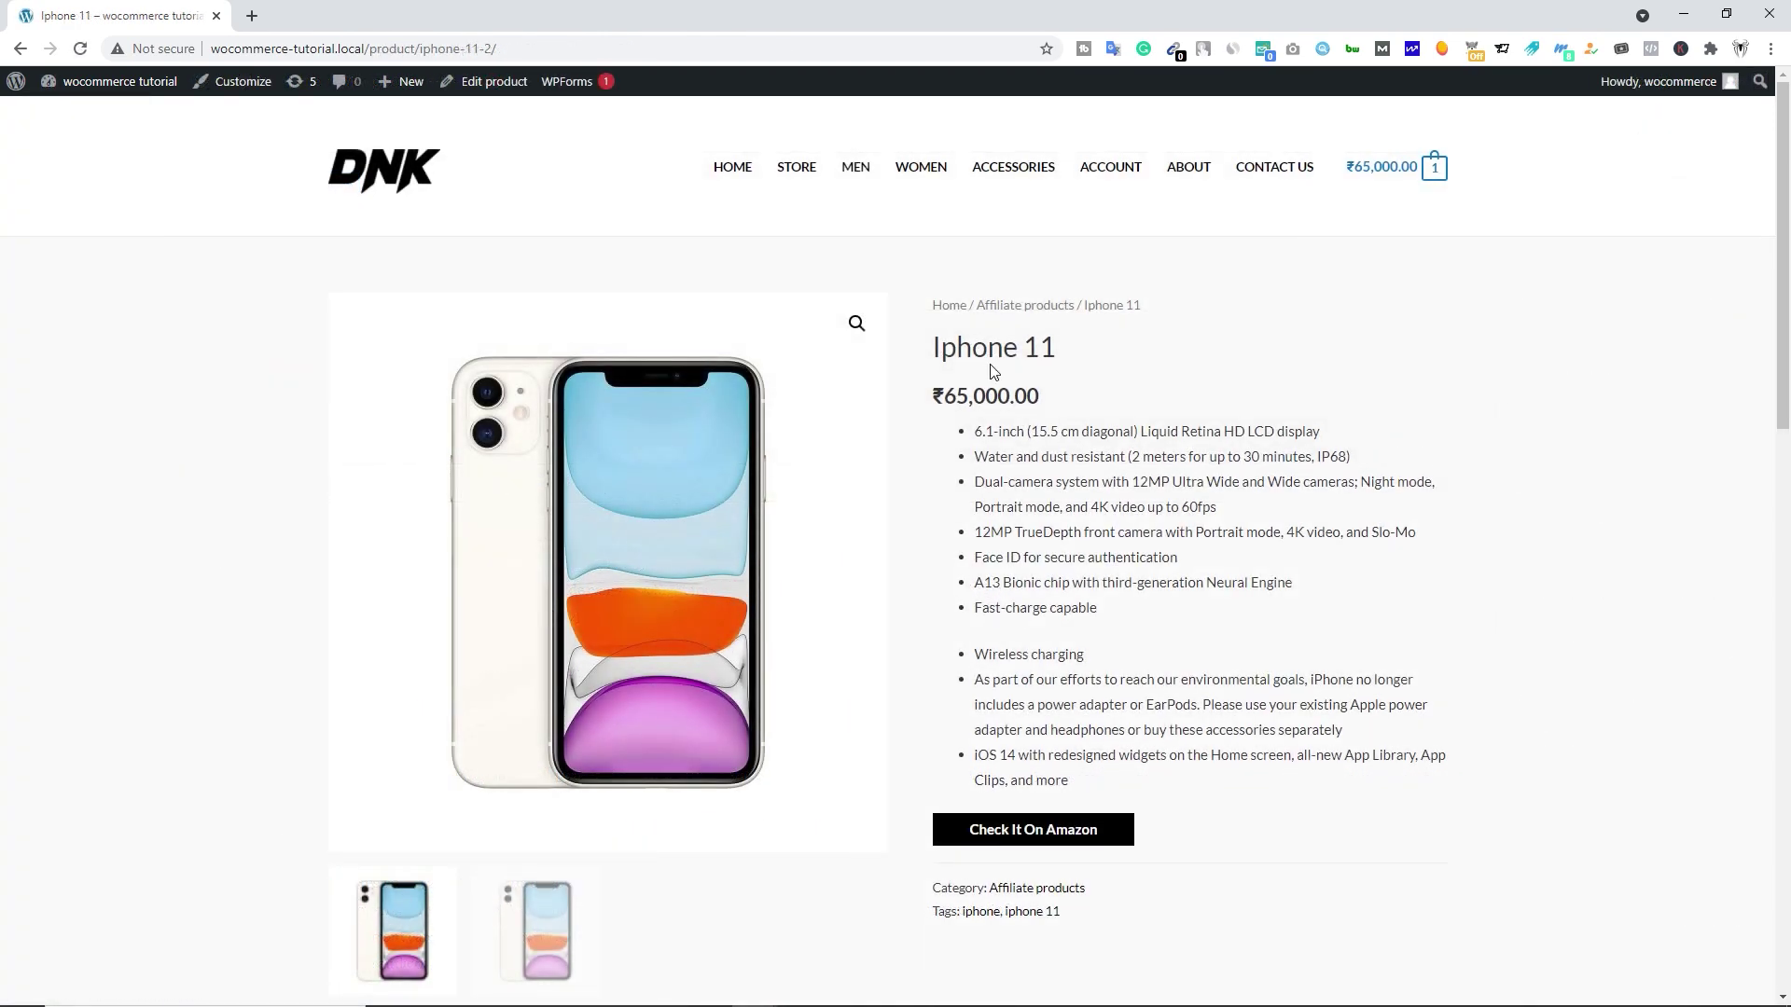
{"action": "scroll", "coordinate": [686, 525], "scroll_direction": "down", "scroll_amount": 15}
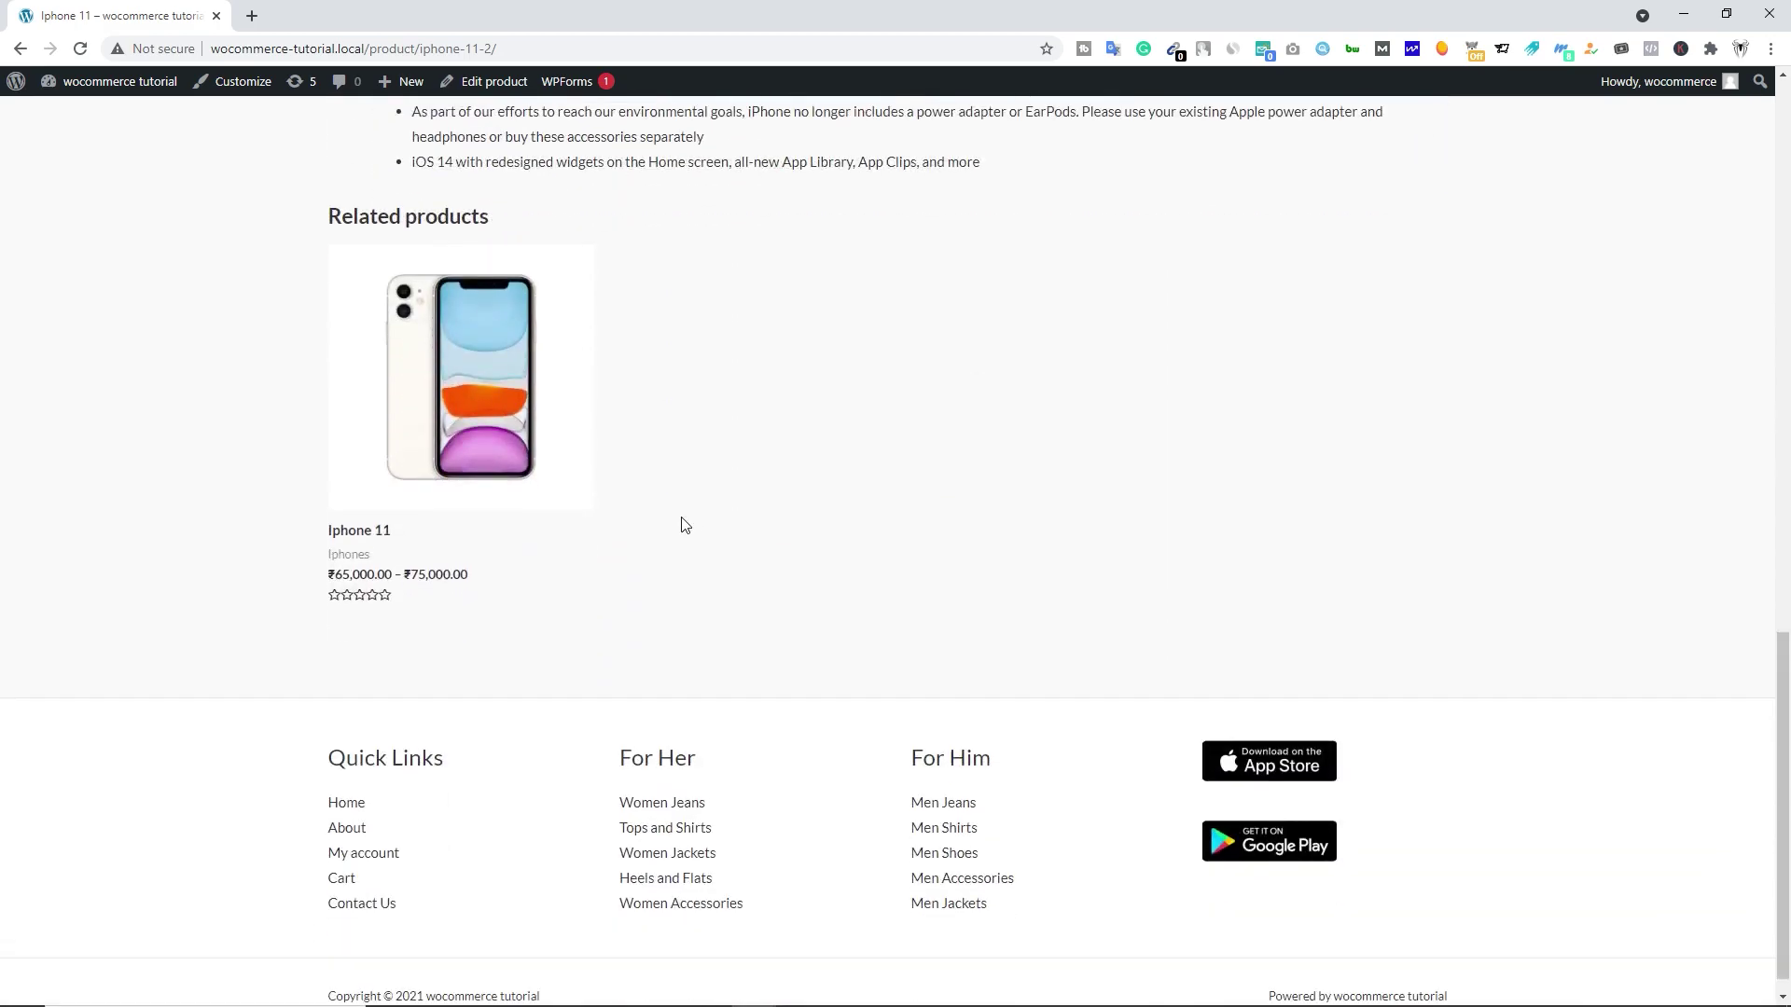
{"action": "scroll", "coordinate": [686, 525], "scroll_direction": "up", "scroll_amount": 15}
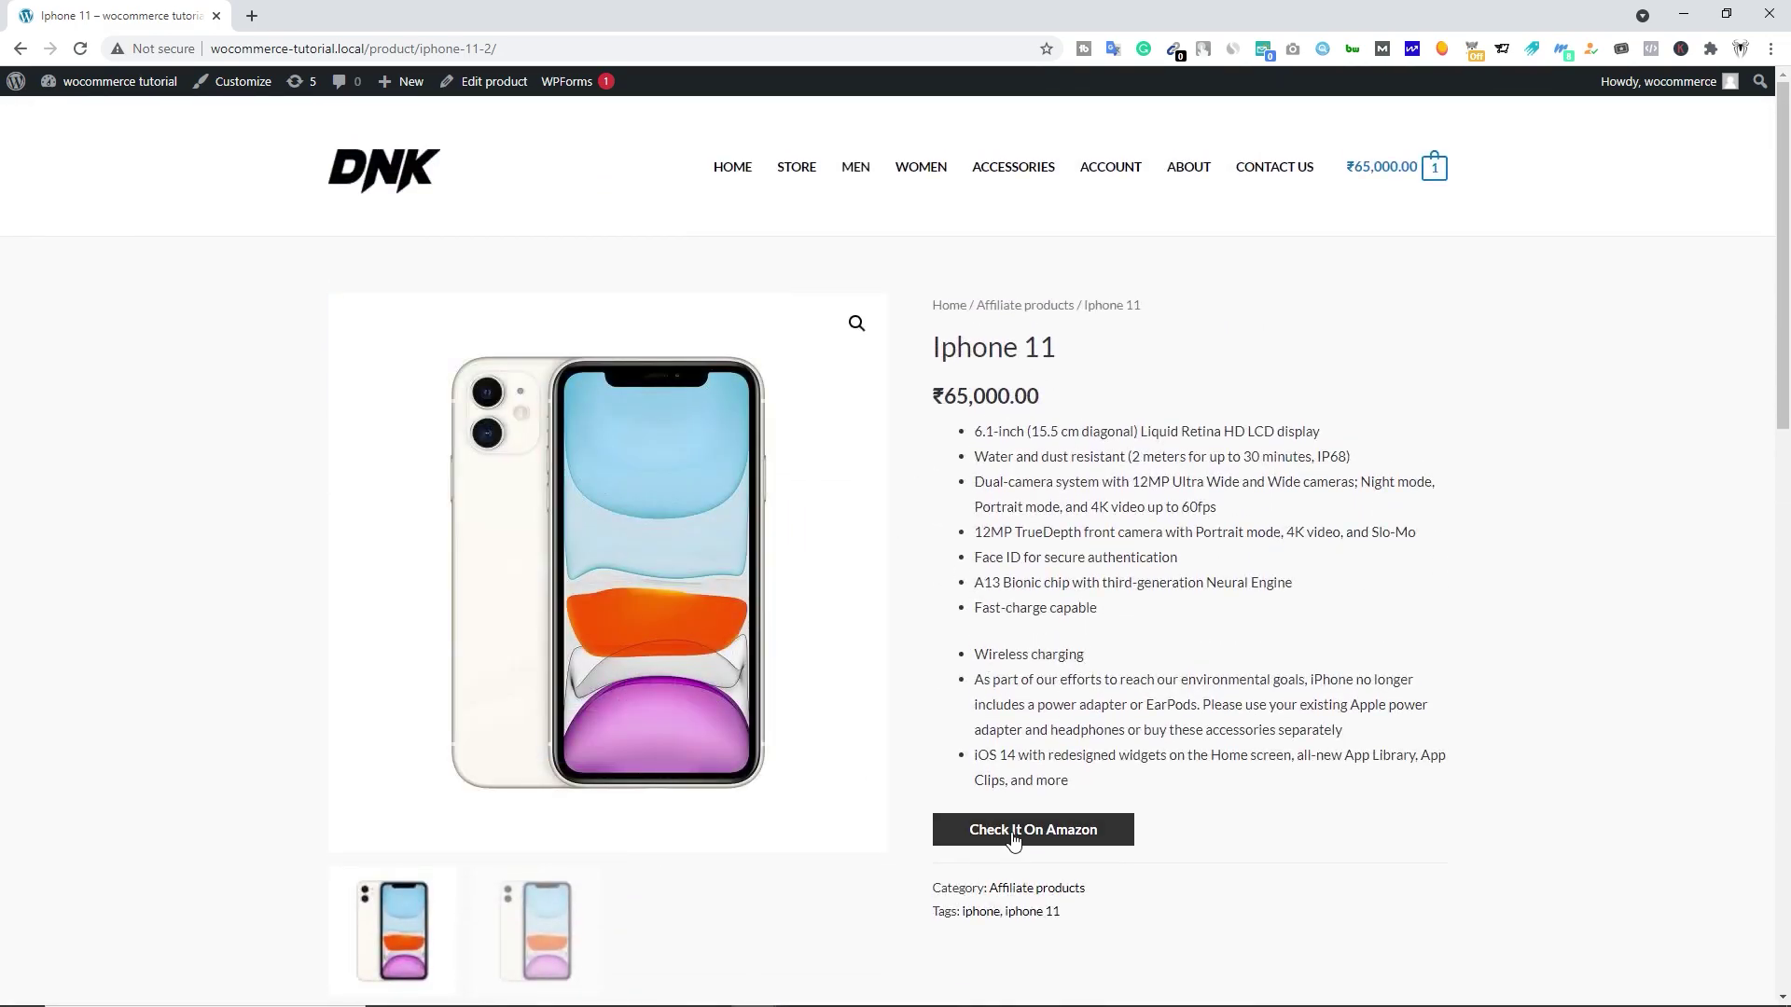
- Follow the product's "Check It On Amazon" link and examine the affiliate parameters in the Amazon page's URL
{"action": "left_click", "coordinate": [1015, 841]}
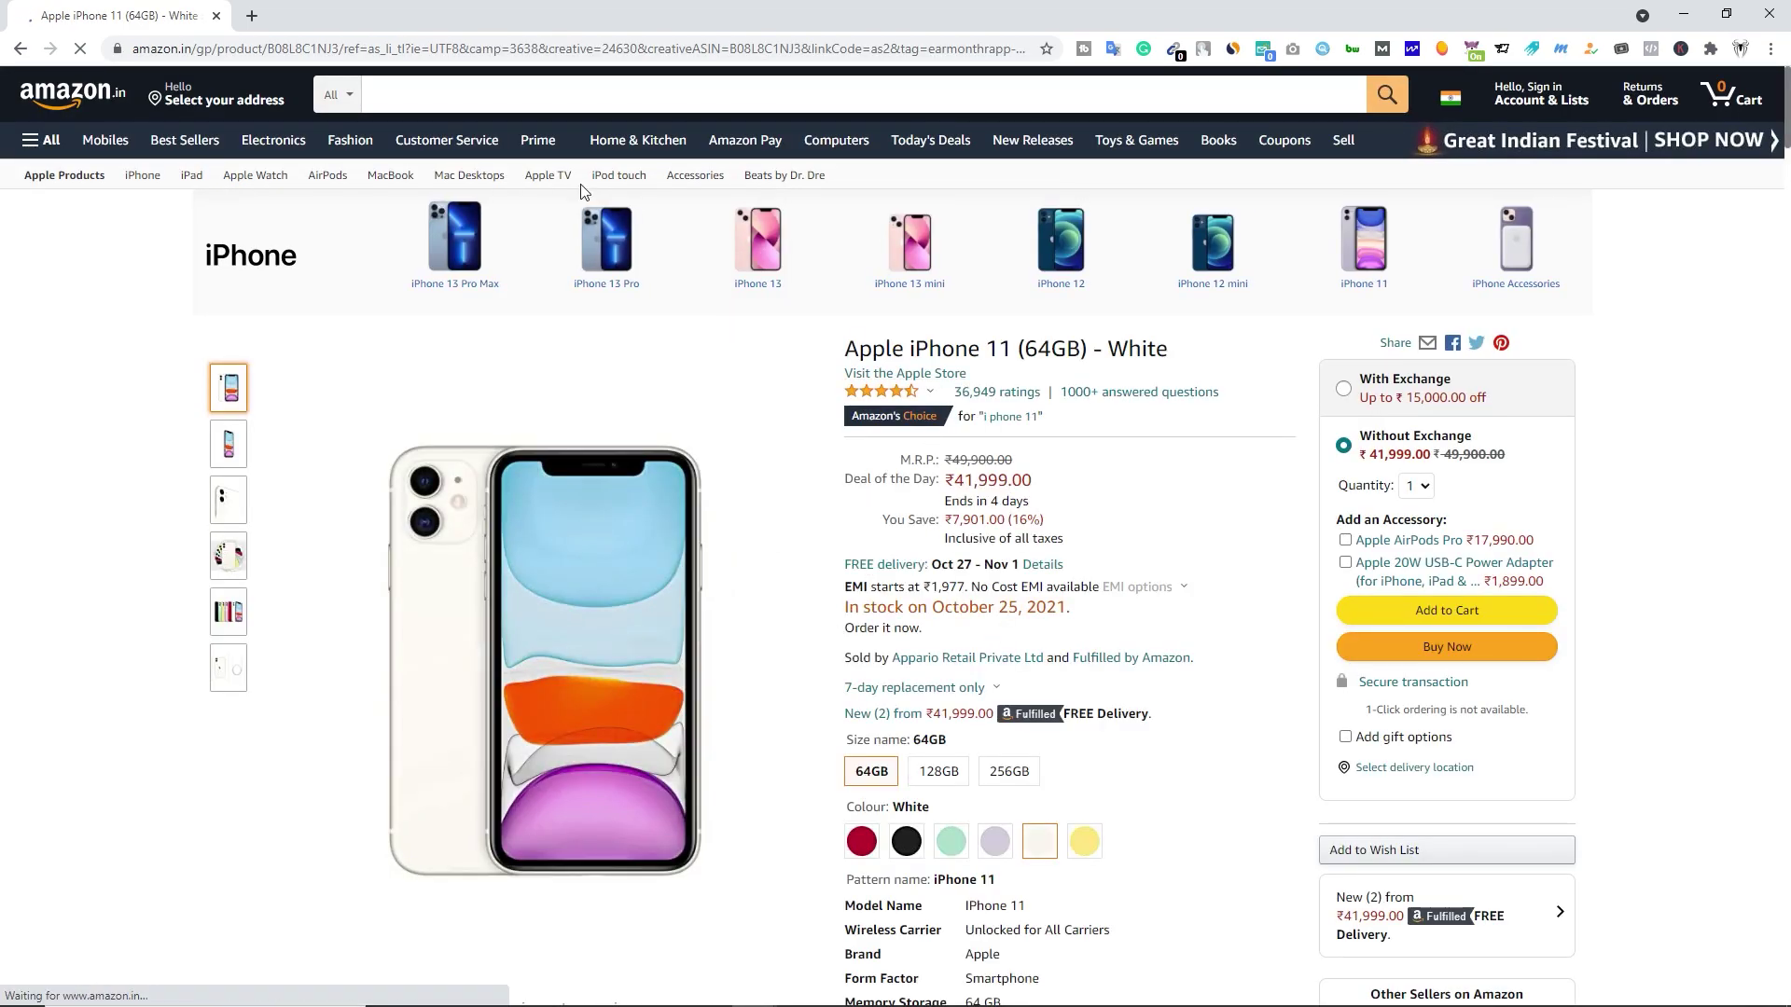
{"action": "left_click", "coordinate": [552, 49]}
{"action": "left_click_drag", "start_coordinate": [522, 51], "coordinate": [994, 48]}
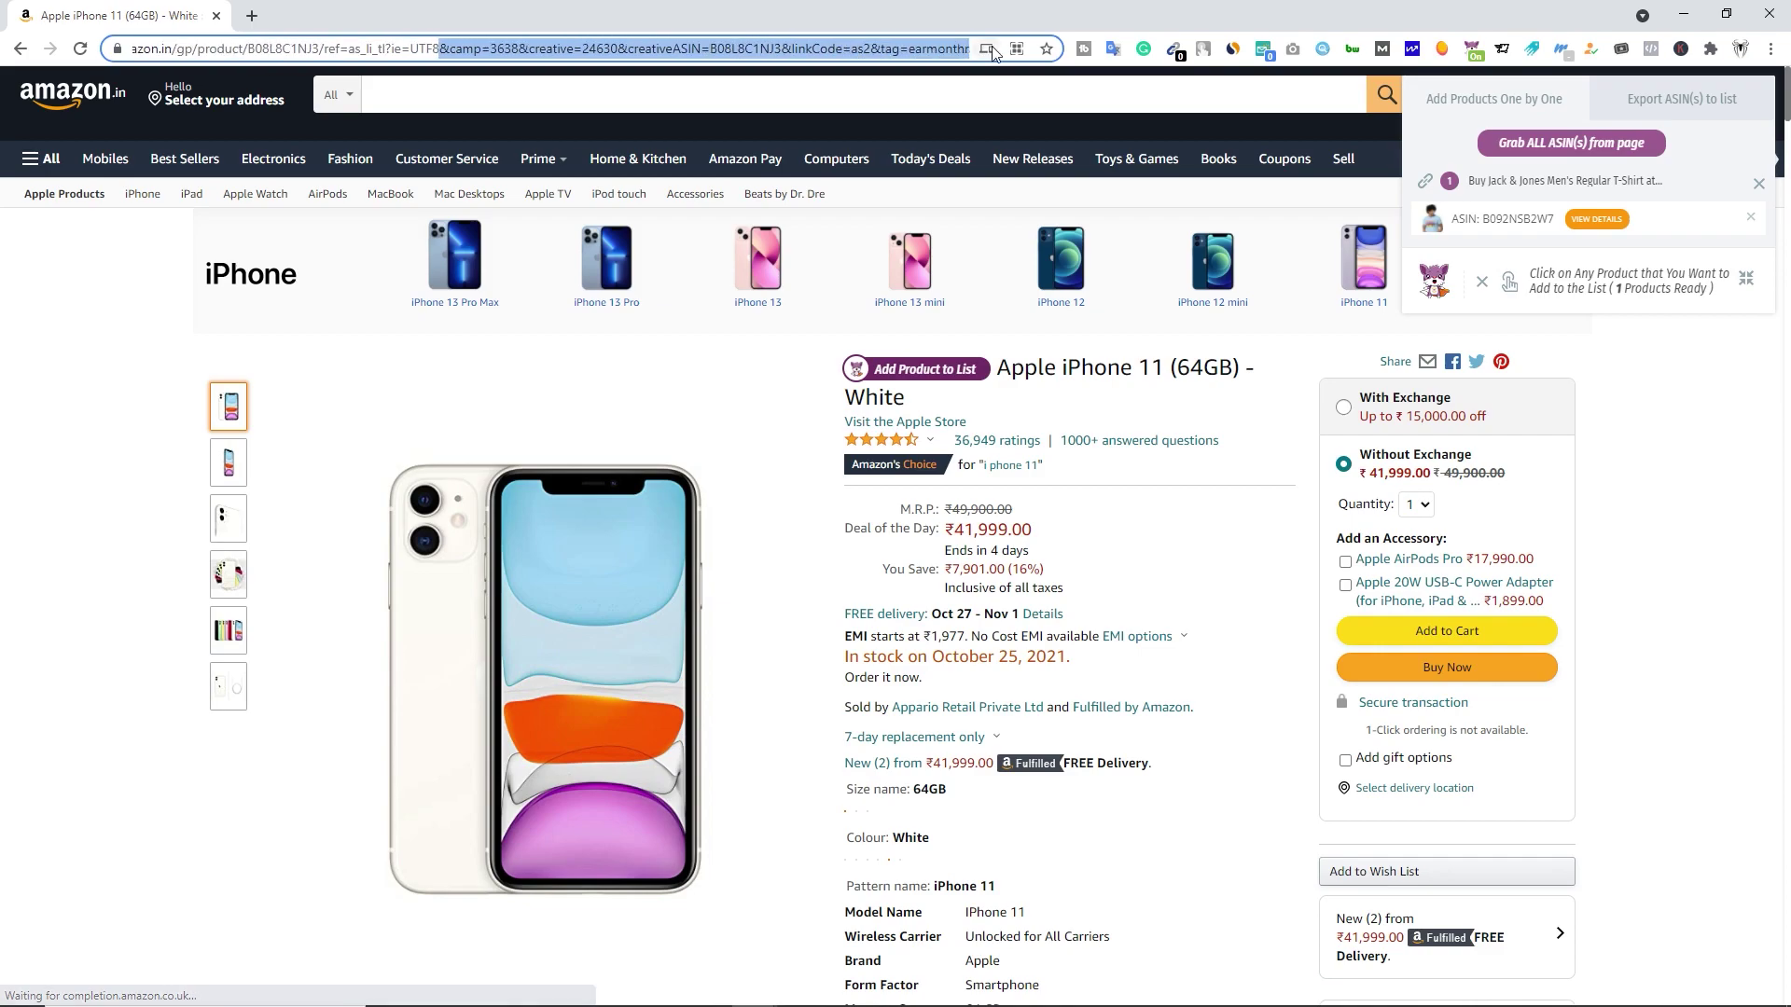
{"action": "left_click", "coordinate": [905, 569]}
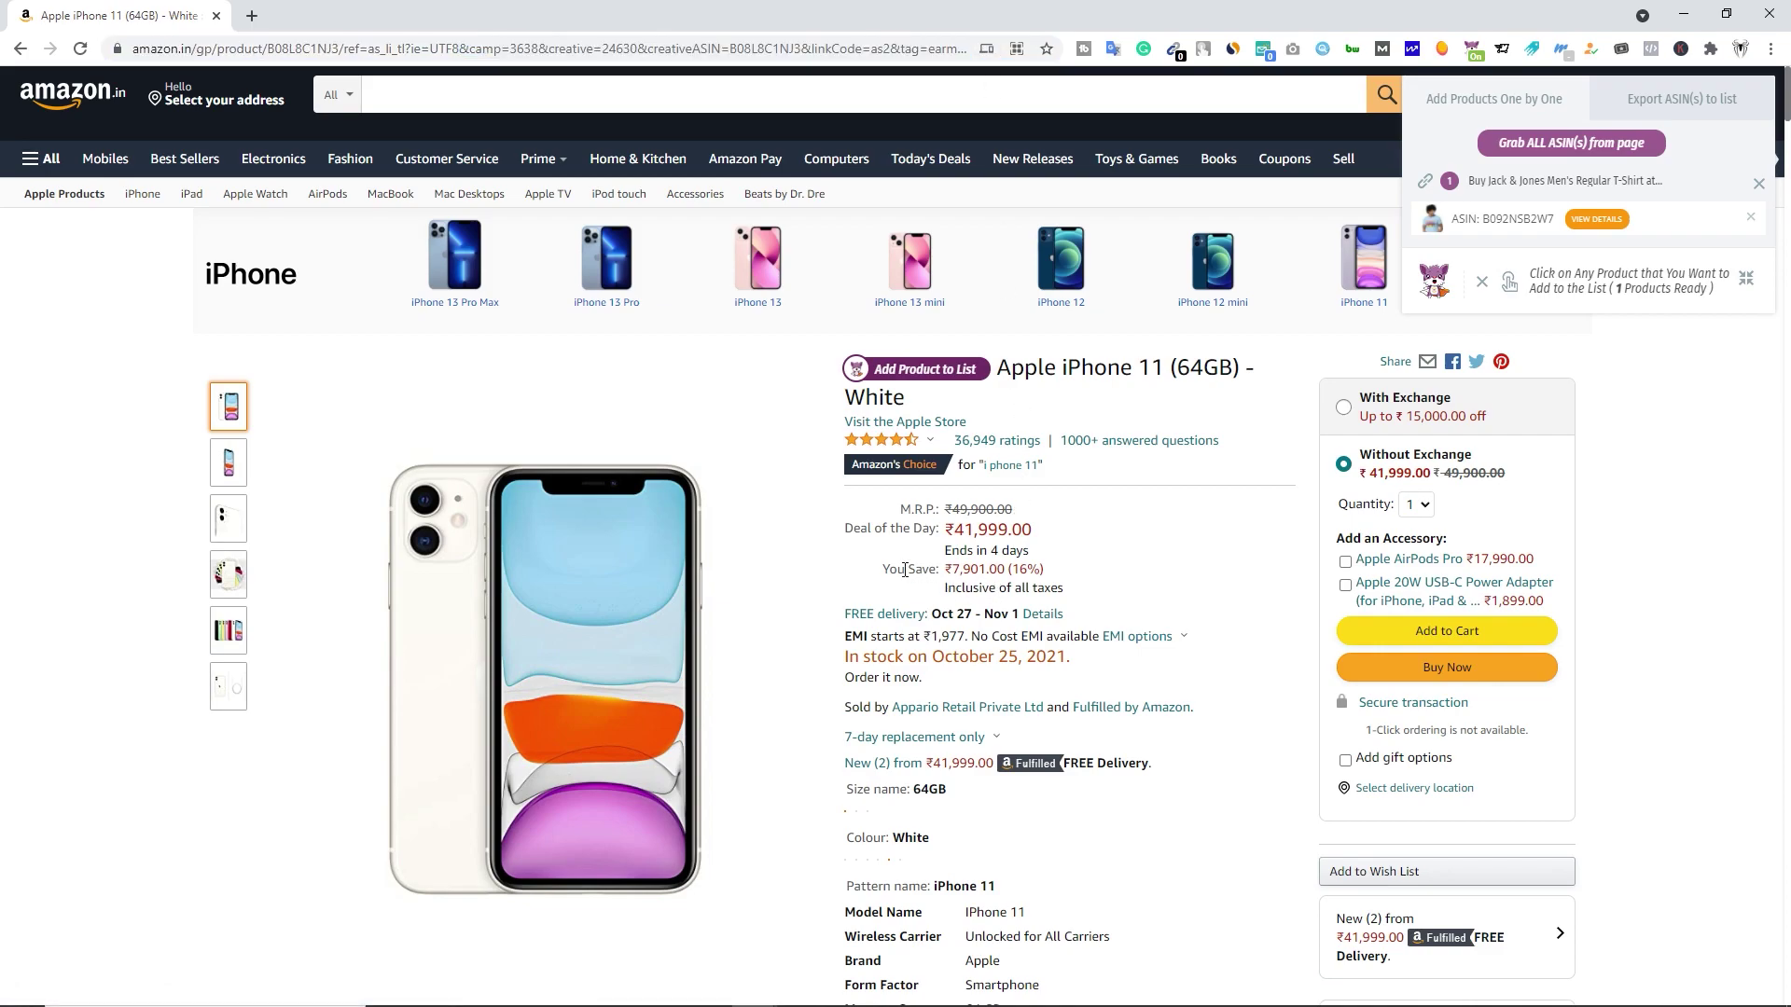